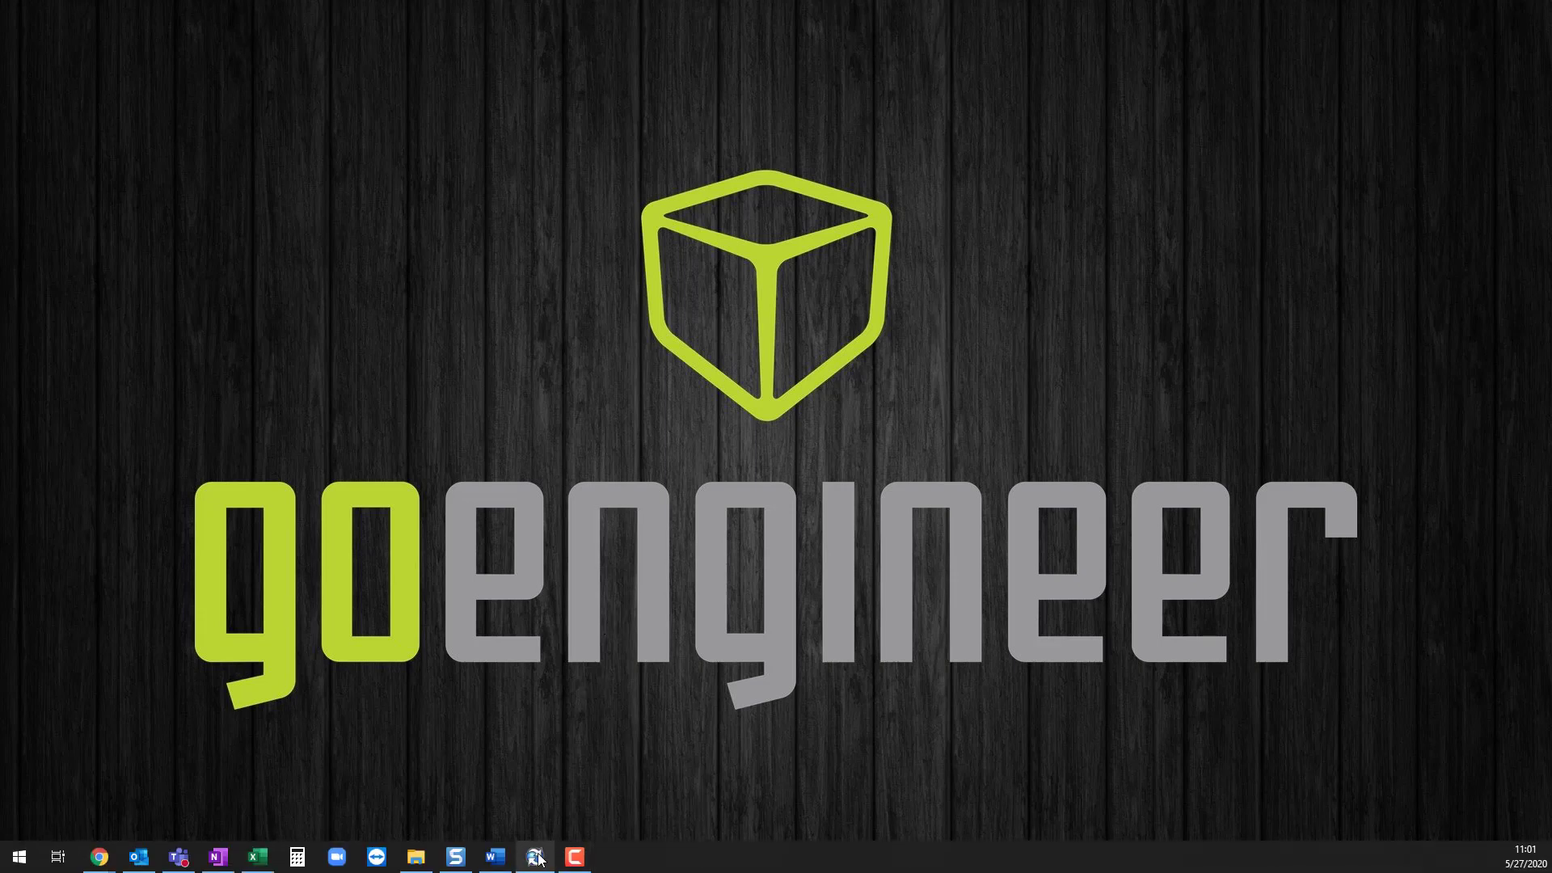
- Switch to SOLIDWORKS PDM Administration and expand the ACME vault down to its Columns node
{"action": "left_click", "coordinate": [490, 764]}
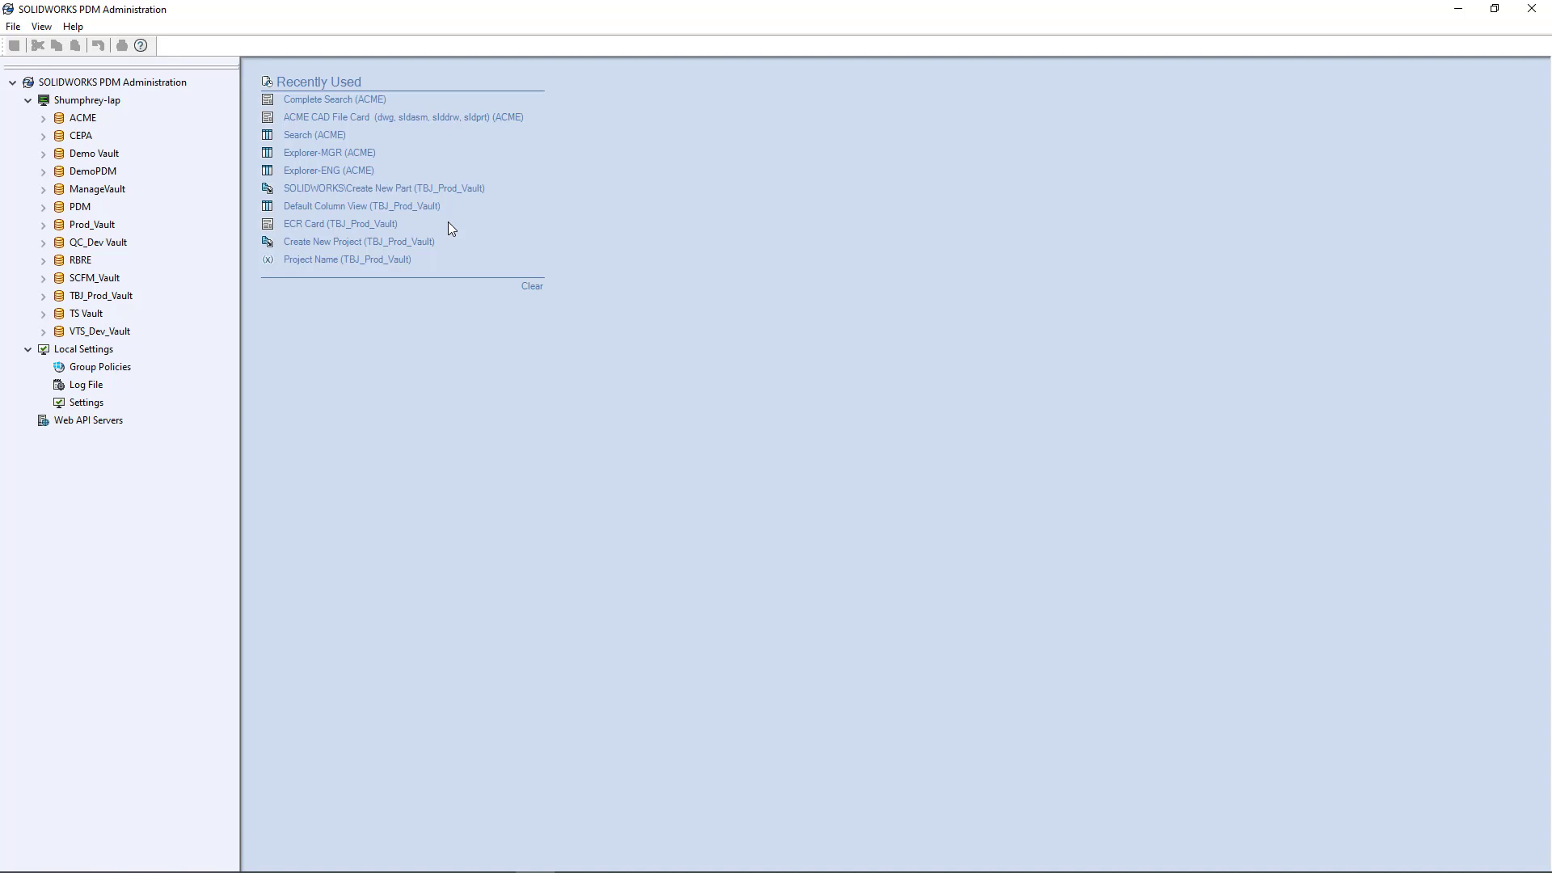
{"action": "left_click", "coordinate": [84, 119]}
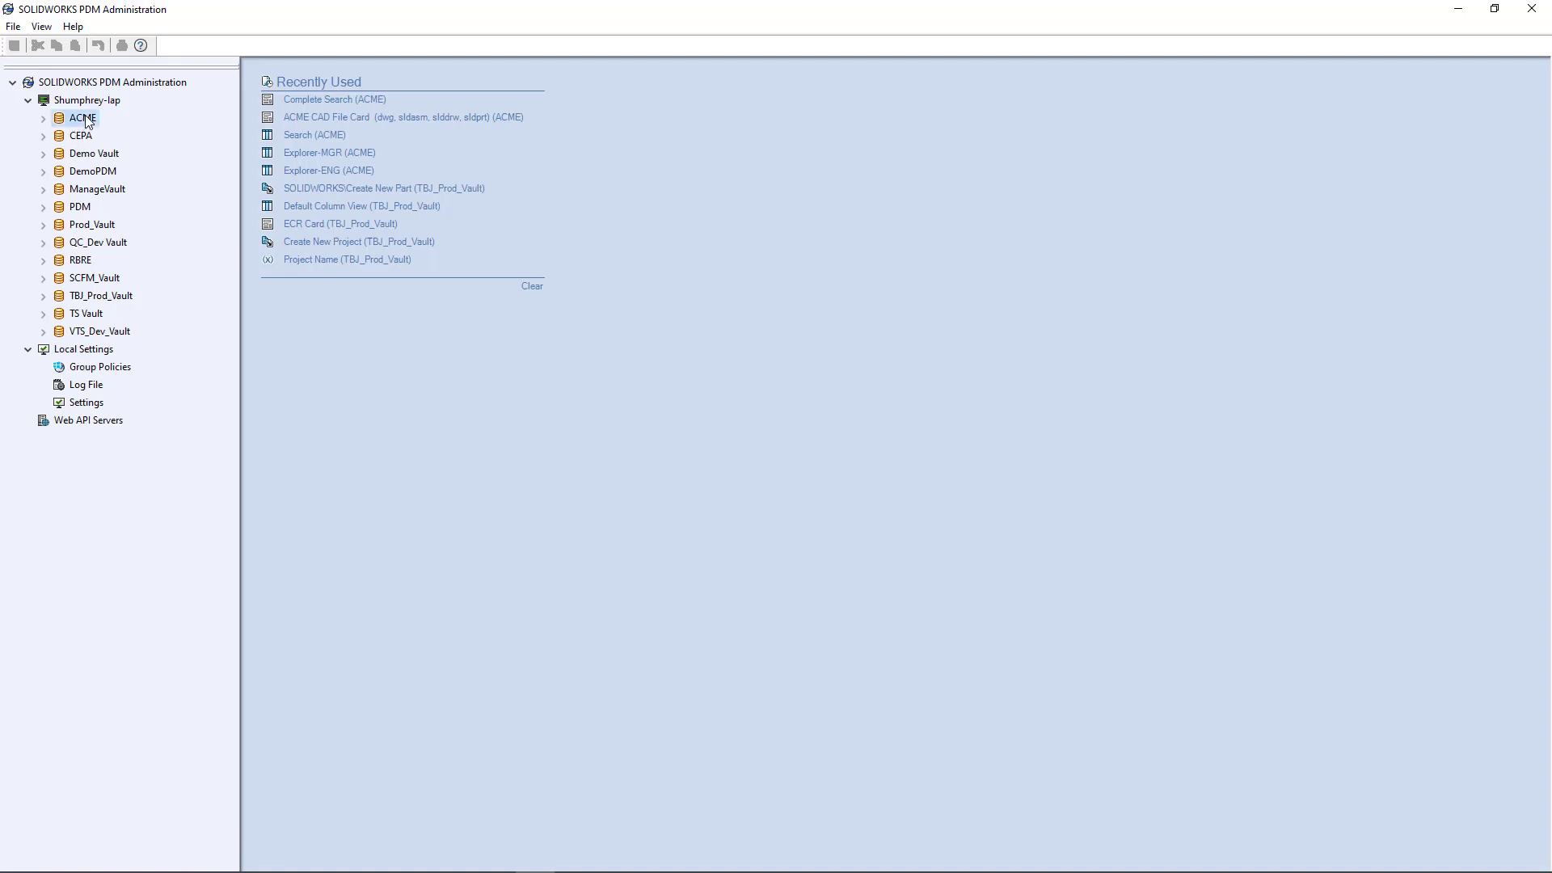
{"action": "left_click", "coordinate": [43, 119]}
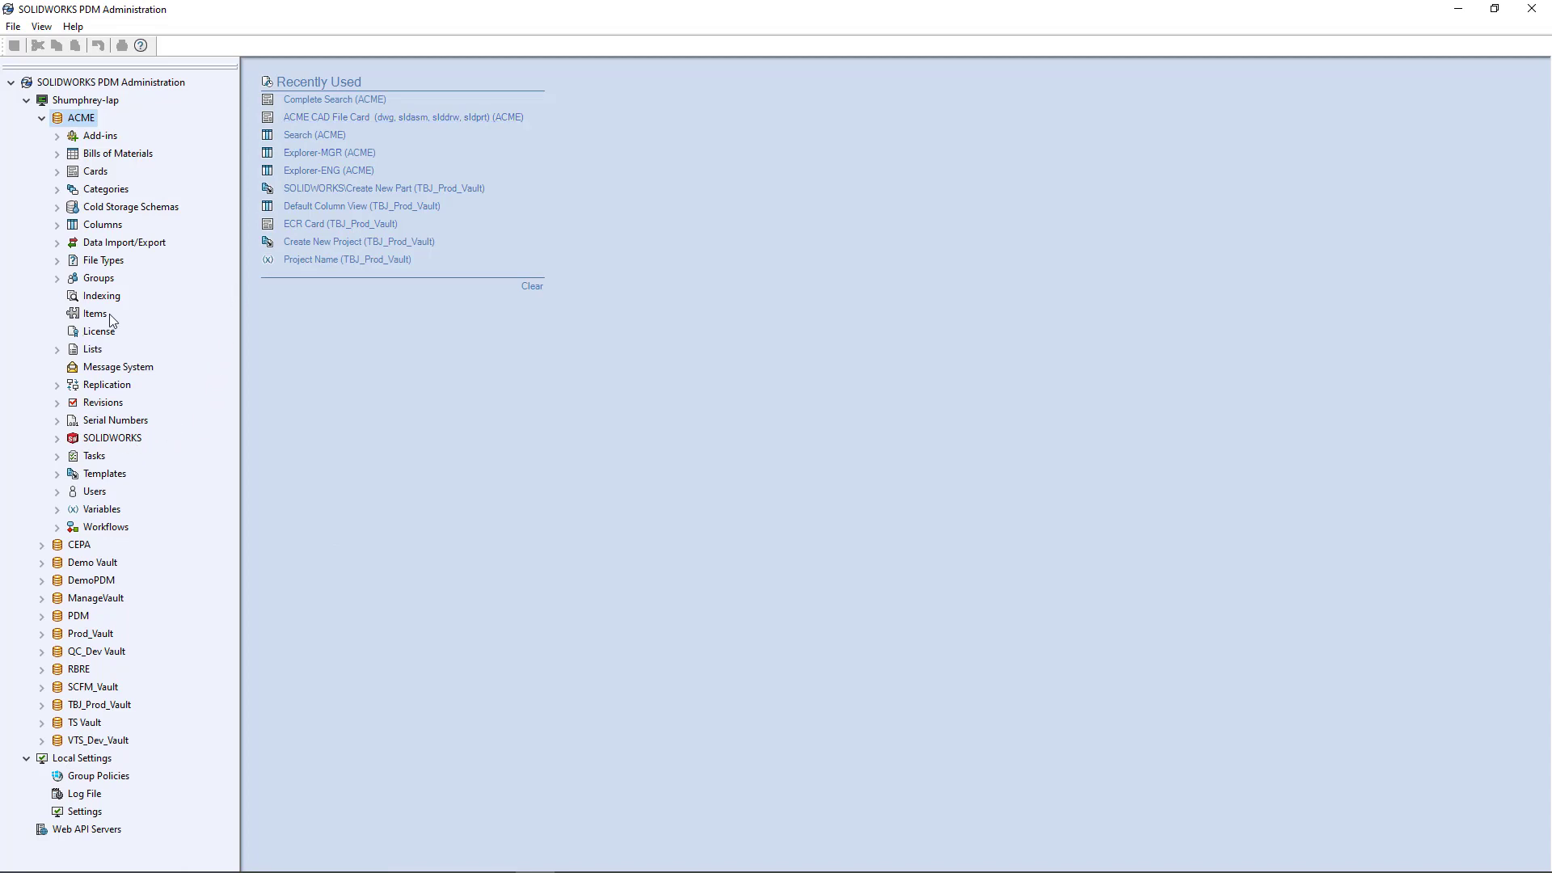
{"action": "left_click", "coordinate": [103, 225]}
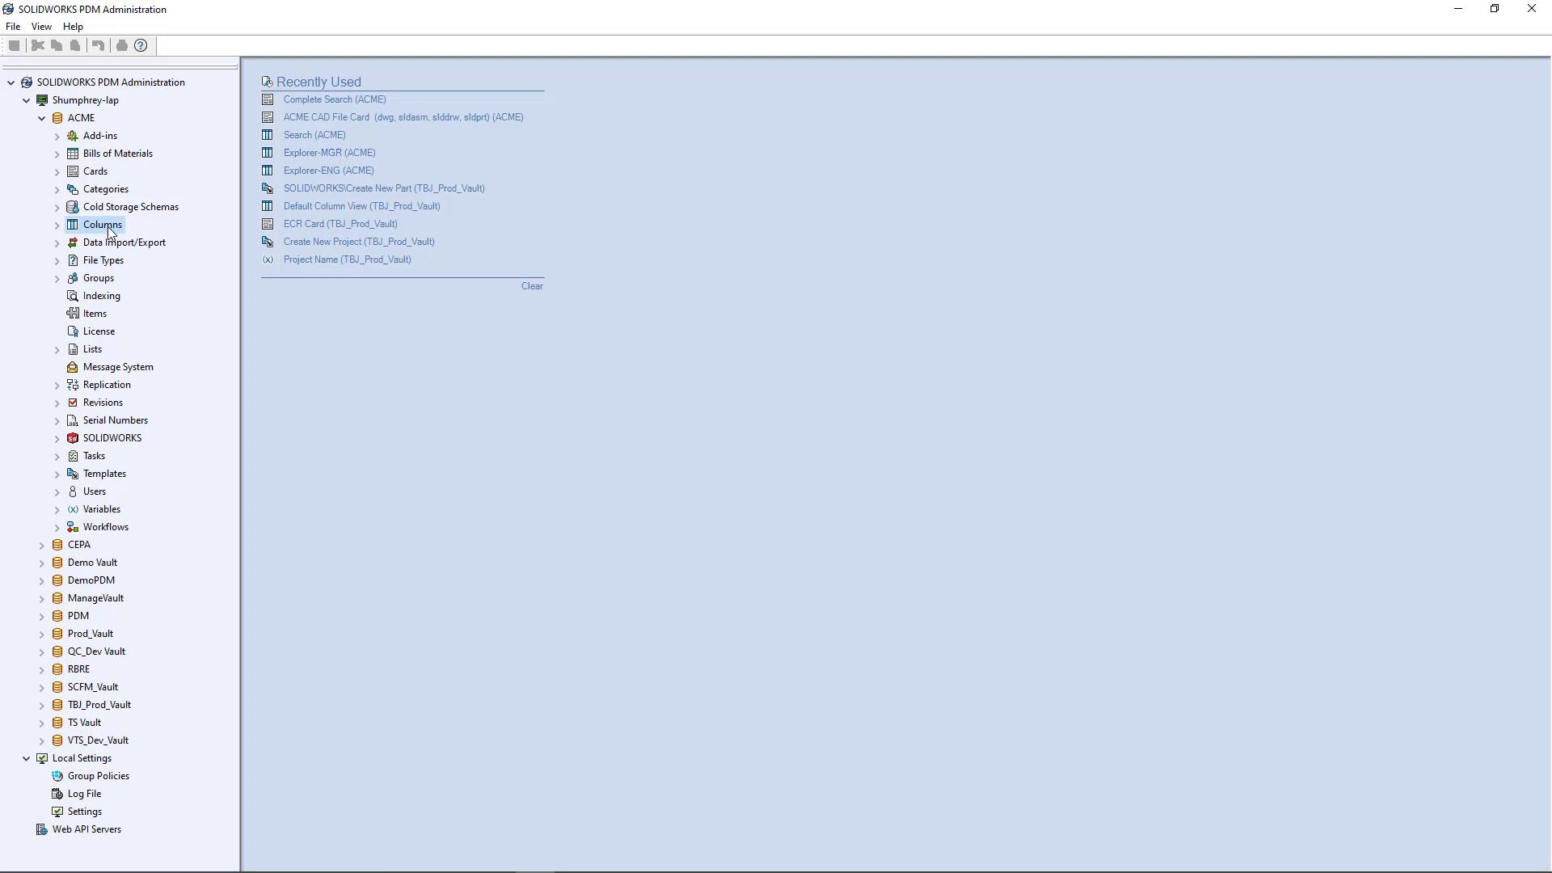
{"action": "left_click", "coordinate": [81, 121]}
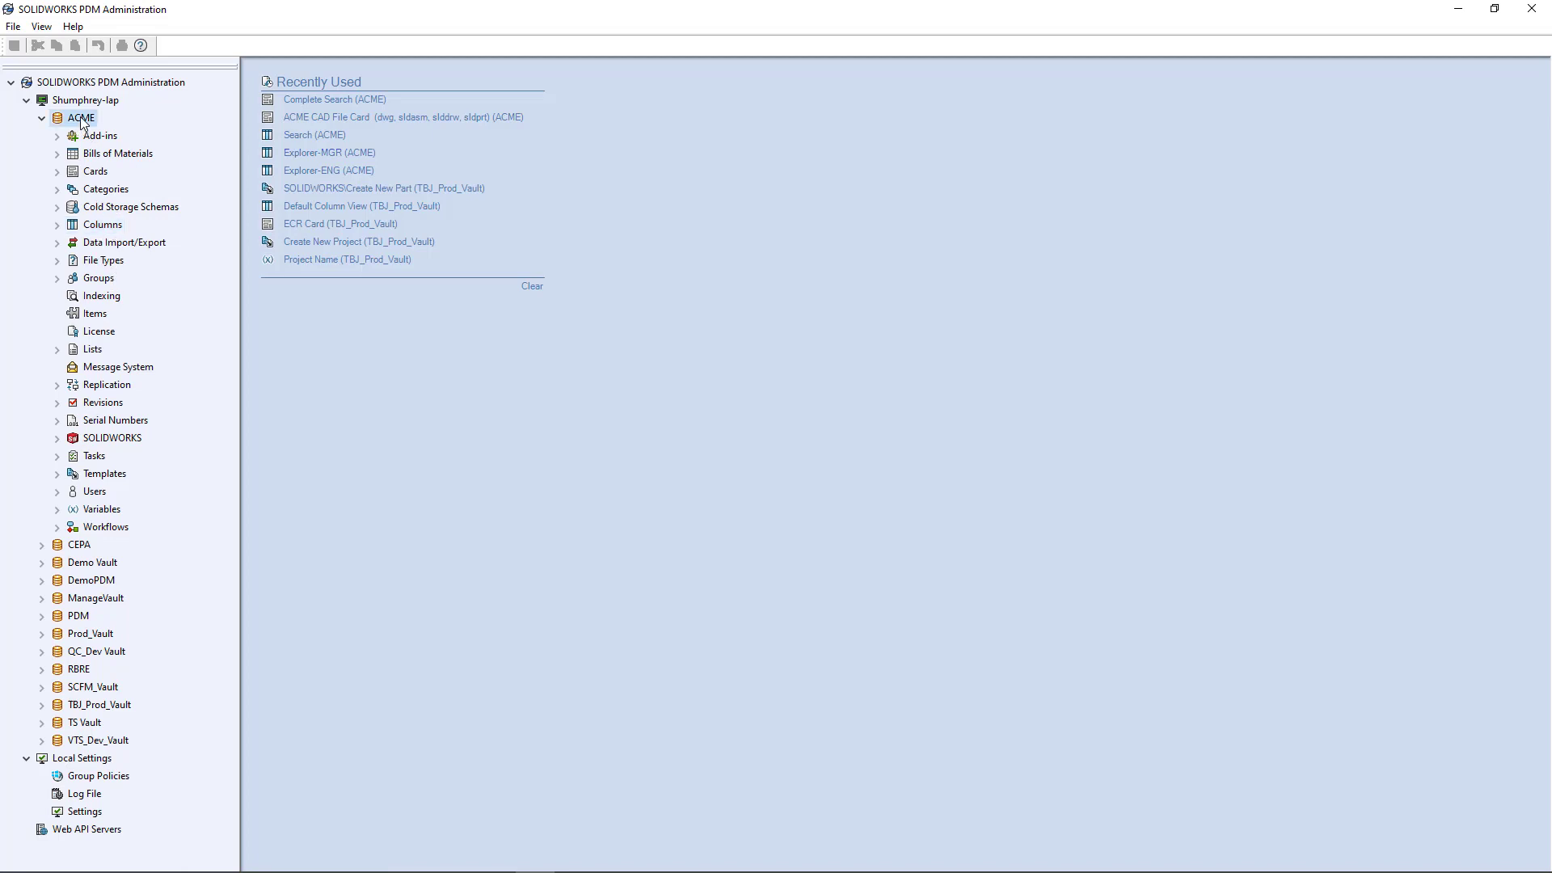
{"action": "left_click", "coordinate": [105, 225]}
{"action": "left_click", "coordinate": [58, 225]}
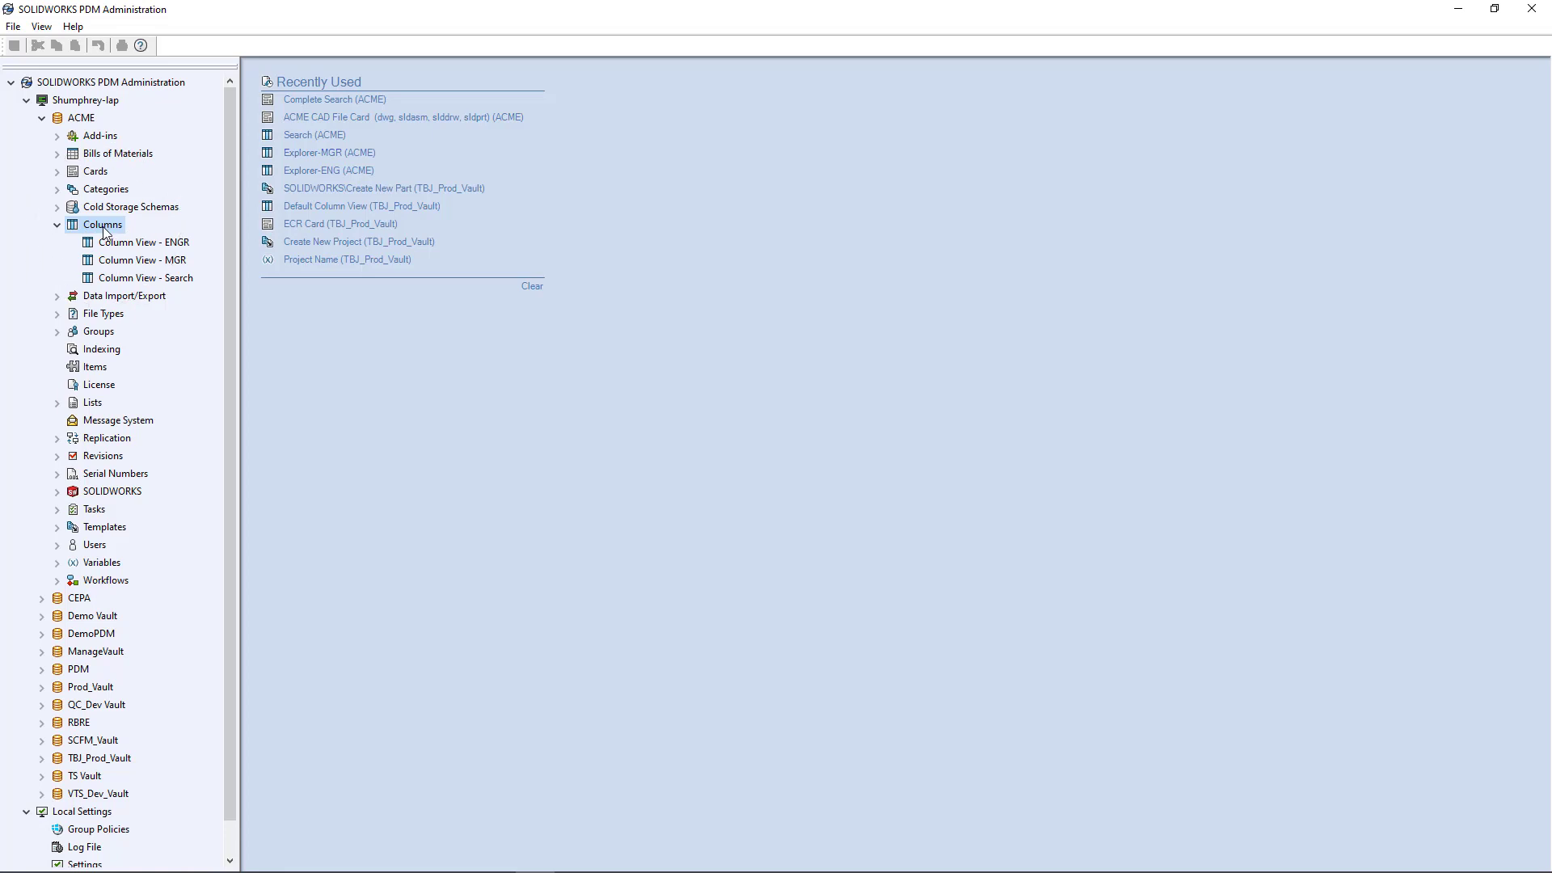
- Look through the ACME vault's ENGR, MGR and Search column sets
{"action": "left_click", "coordinate": [174, 245]}
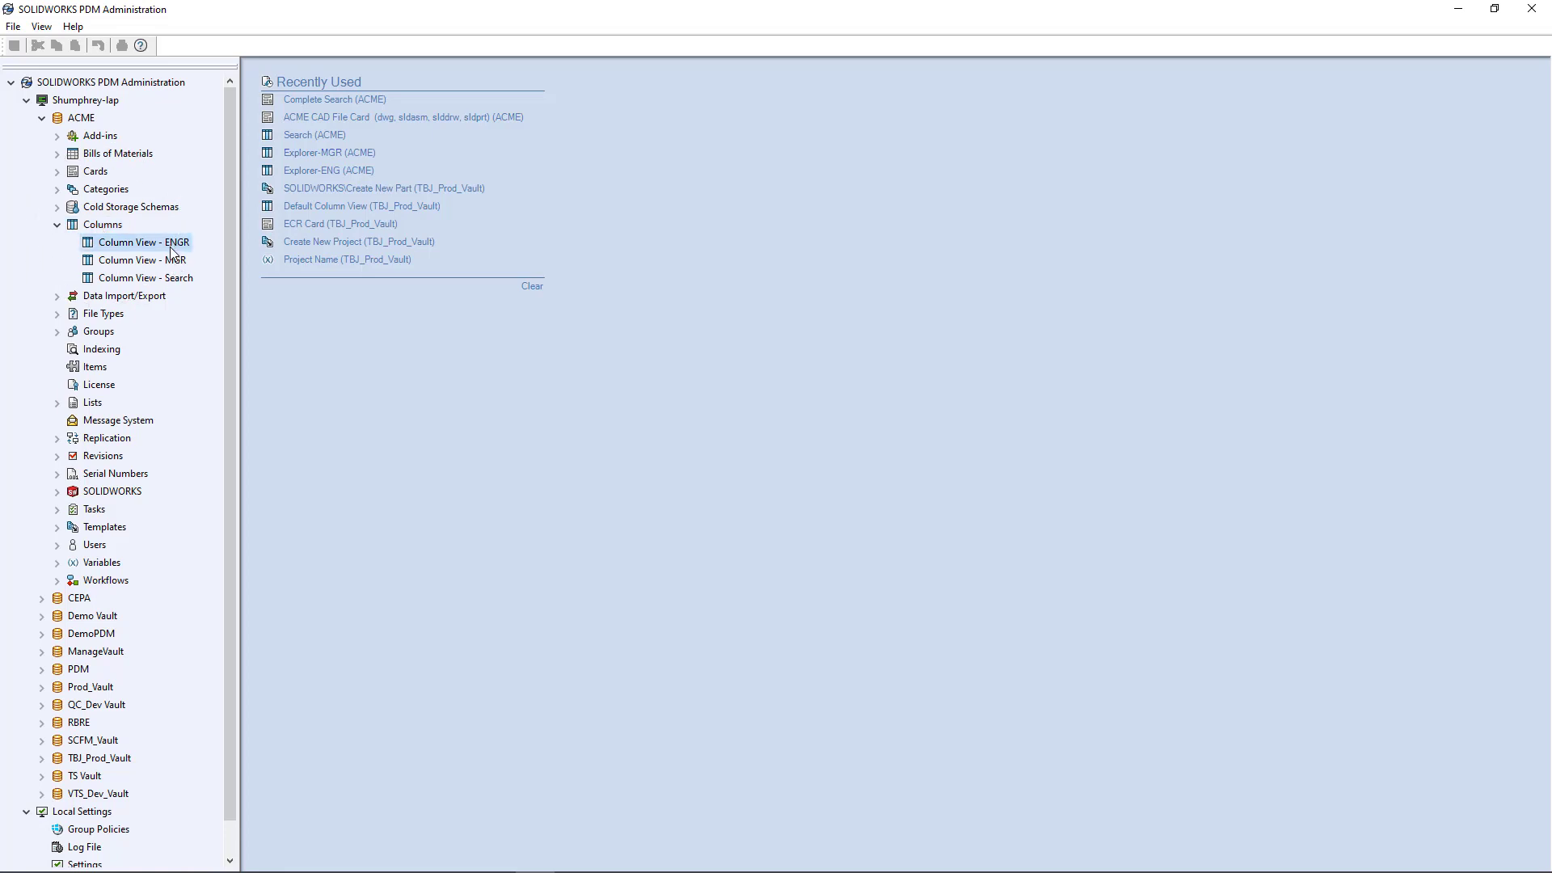
{"action": "left_click", "coordinate": [173, 261]}
{"action": "left_click", "coordinate": [174, 280]}
{"action": "left_click", "coordinate": [175, 245]}
{"action": "left_click", "coordinate": [175, 263]}
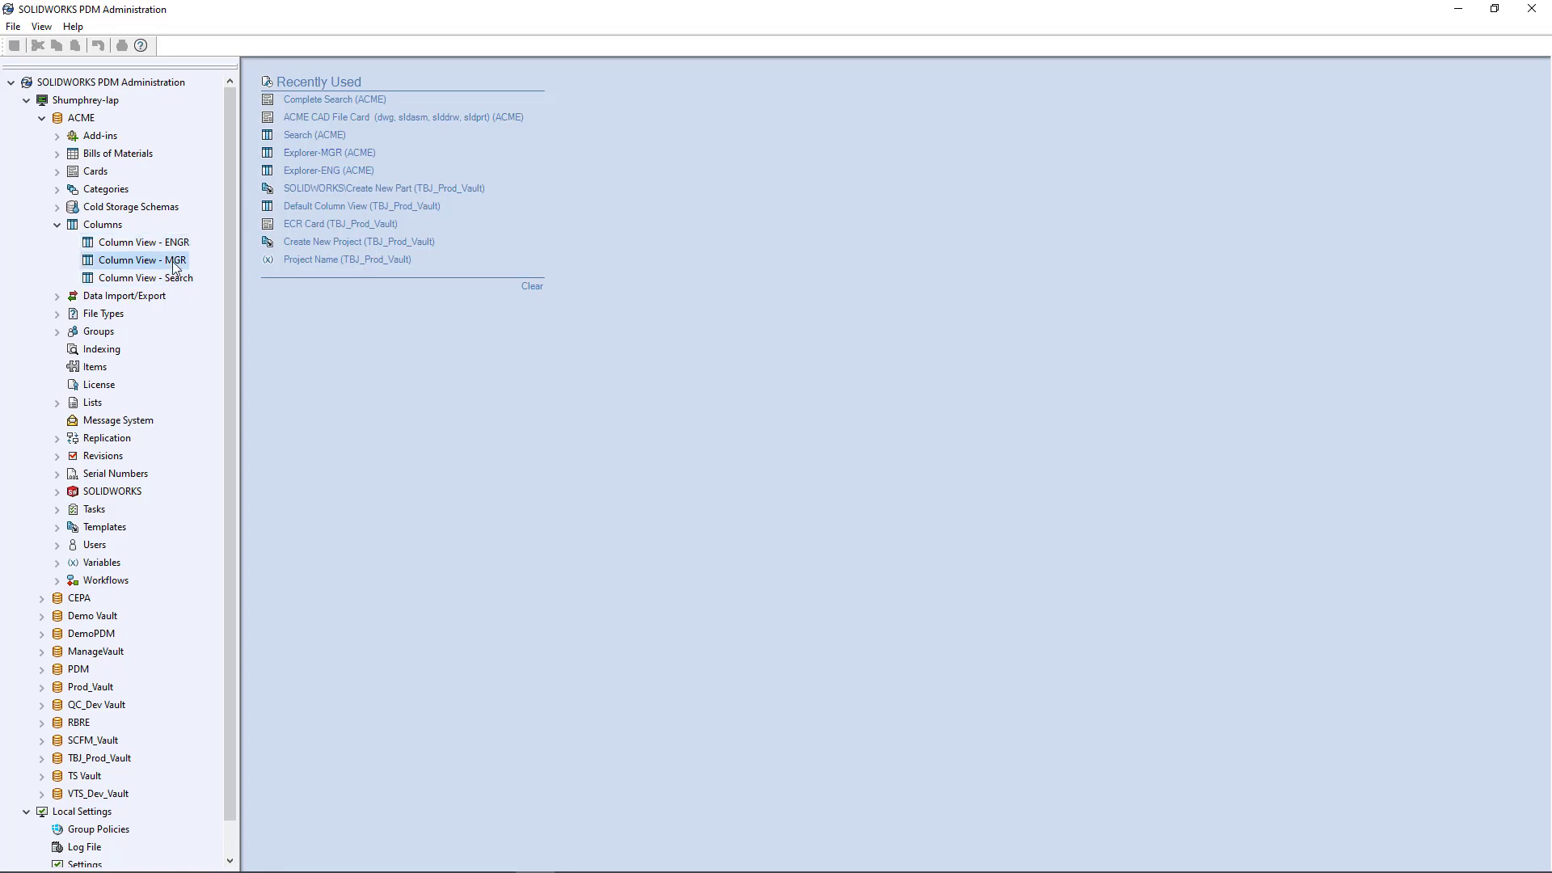
{"action": "left_click", "coordinate": [177, 279]}
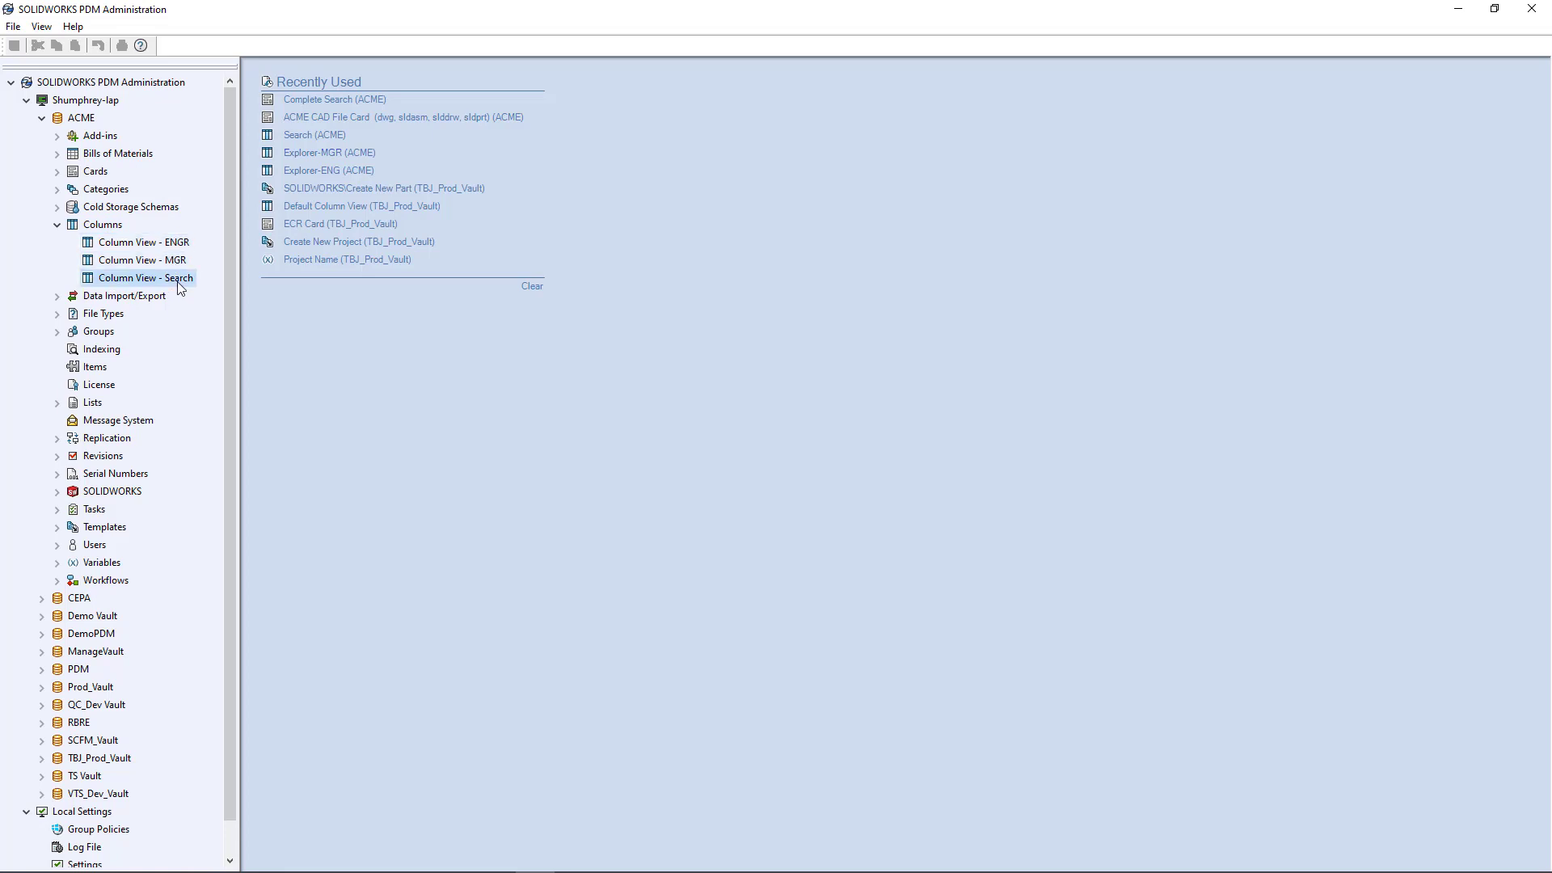
{"action": "left_click", "coordinate": [177, 263]}
- Open the Column View - ENGR column set, then enlarge and reposition its dialog
{"action": "left_click", "coordinate": [178, 245]}
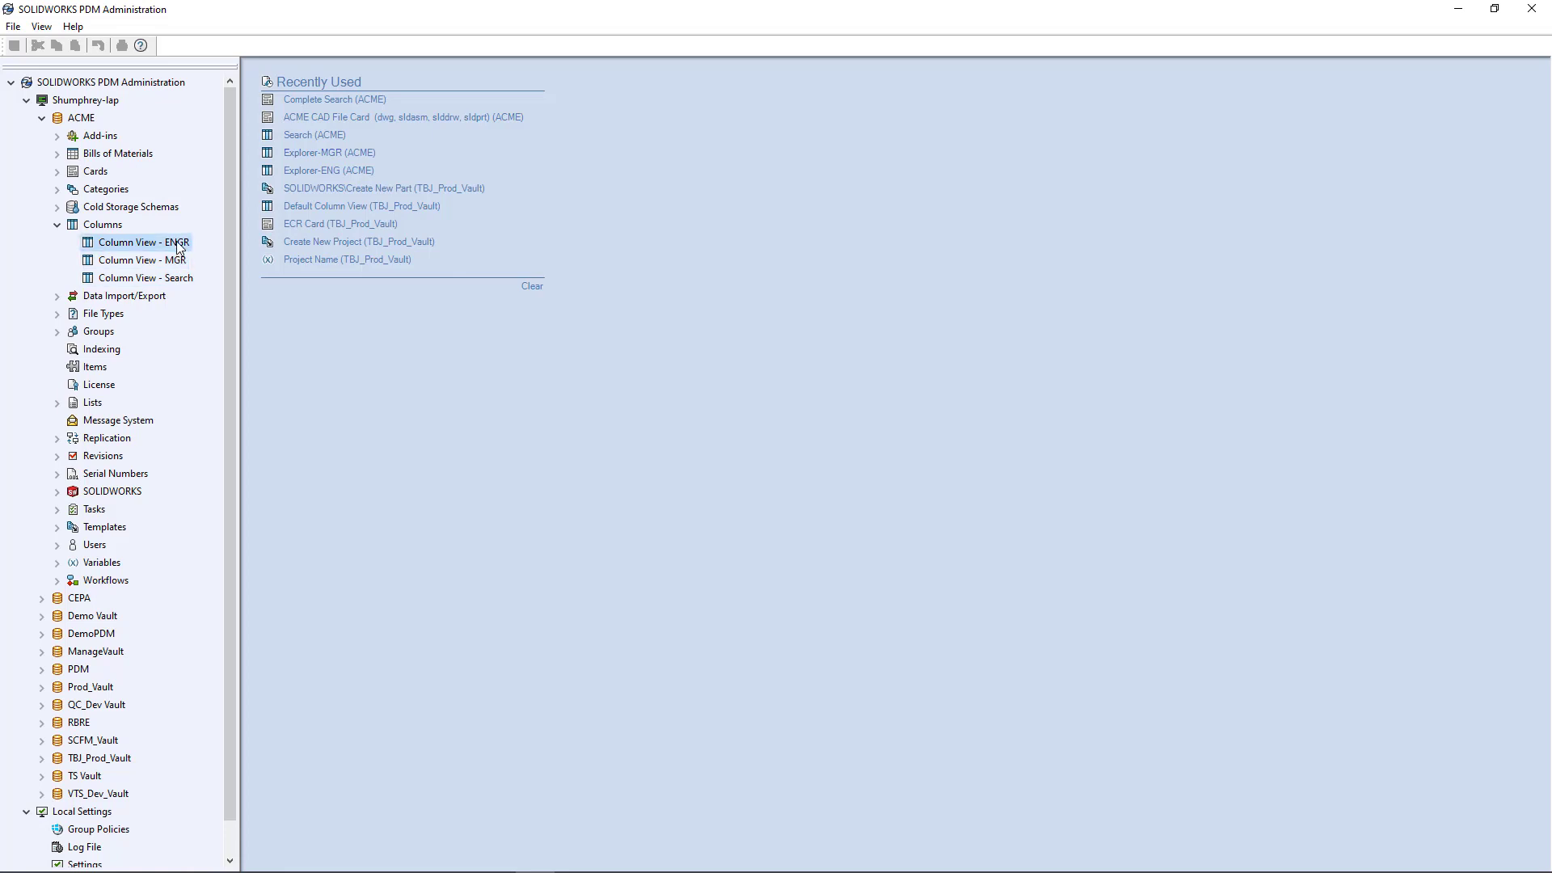
{"action": "right_click", "coordinate": [178, 245]}
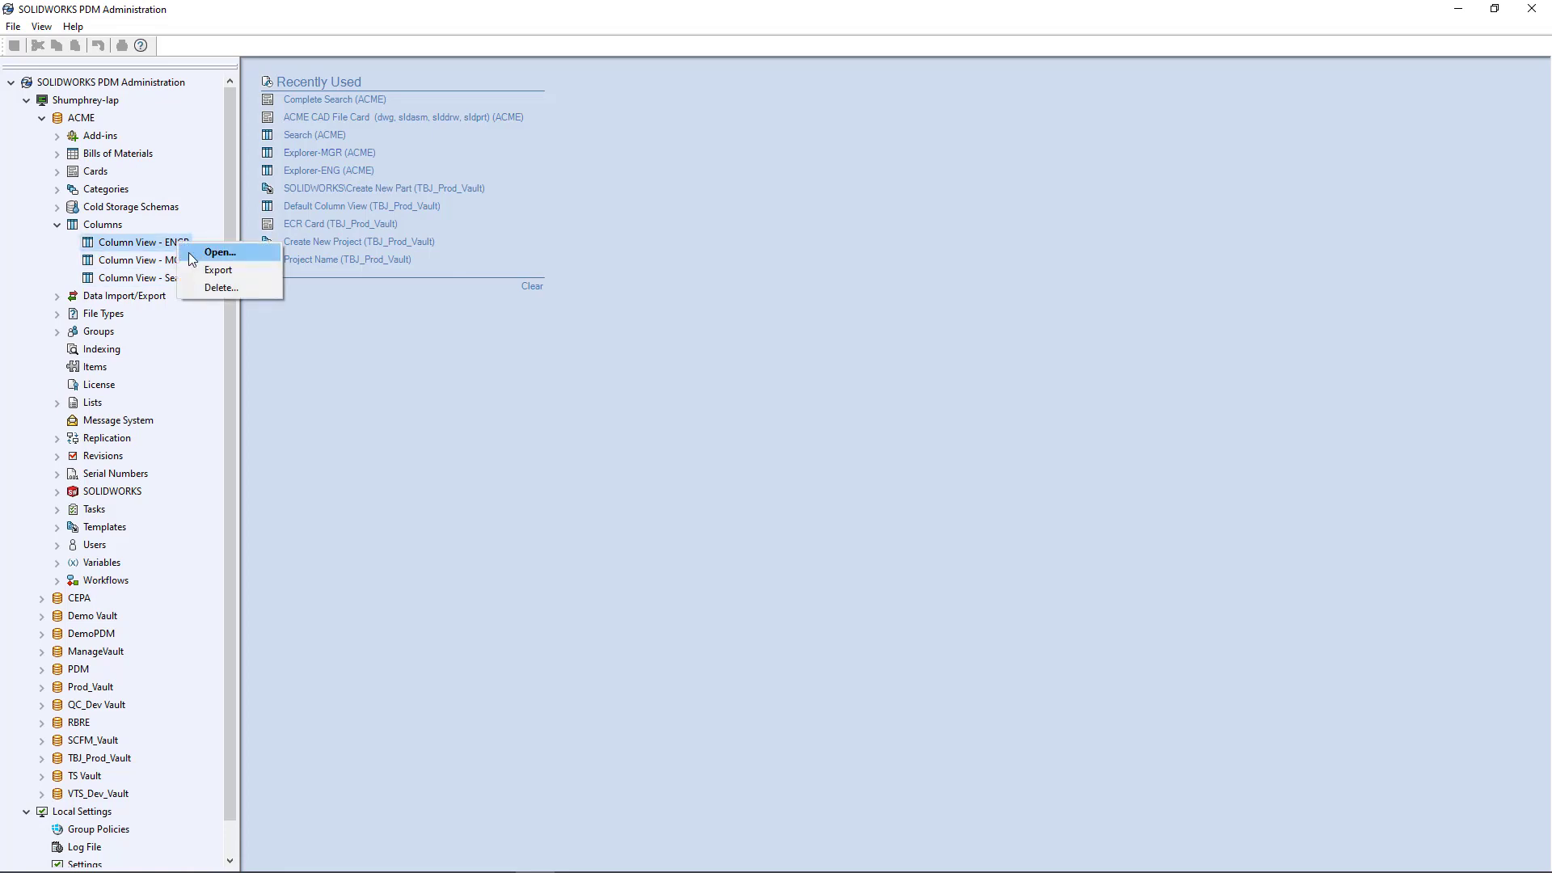
{"action": "left_click", "coordinate": [220, 252]}
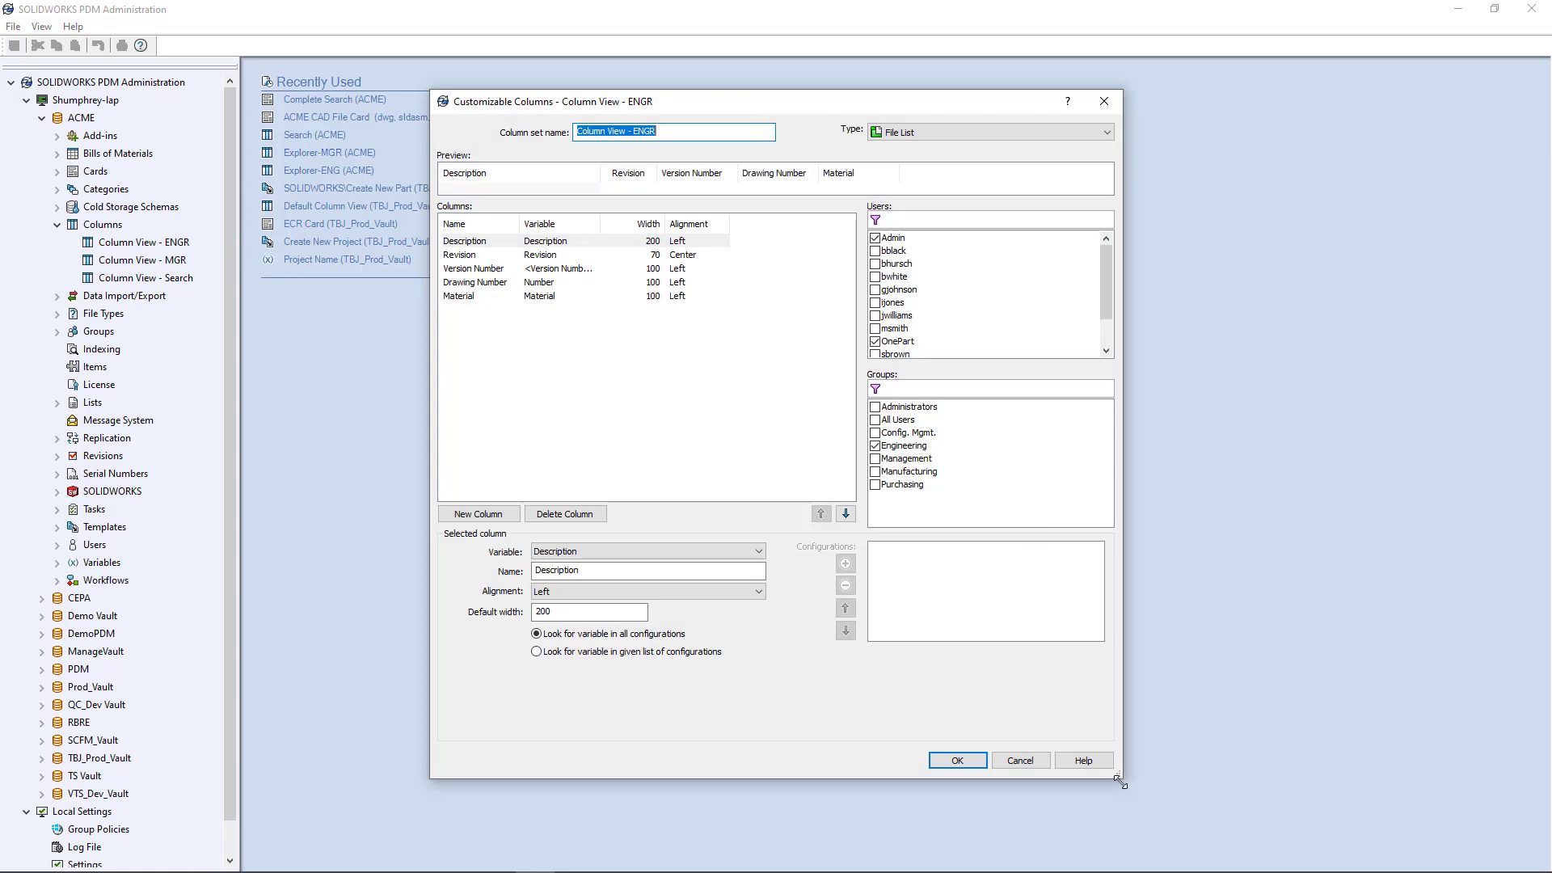
{"action": "left_click_drag", "start_coordinate": [1120, 782], "coordinate": [1209, 810]}
{"action": "left_click_drag", "start_coordinate": [859, 101], "coordinate": [794, 109]}
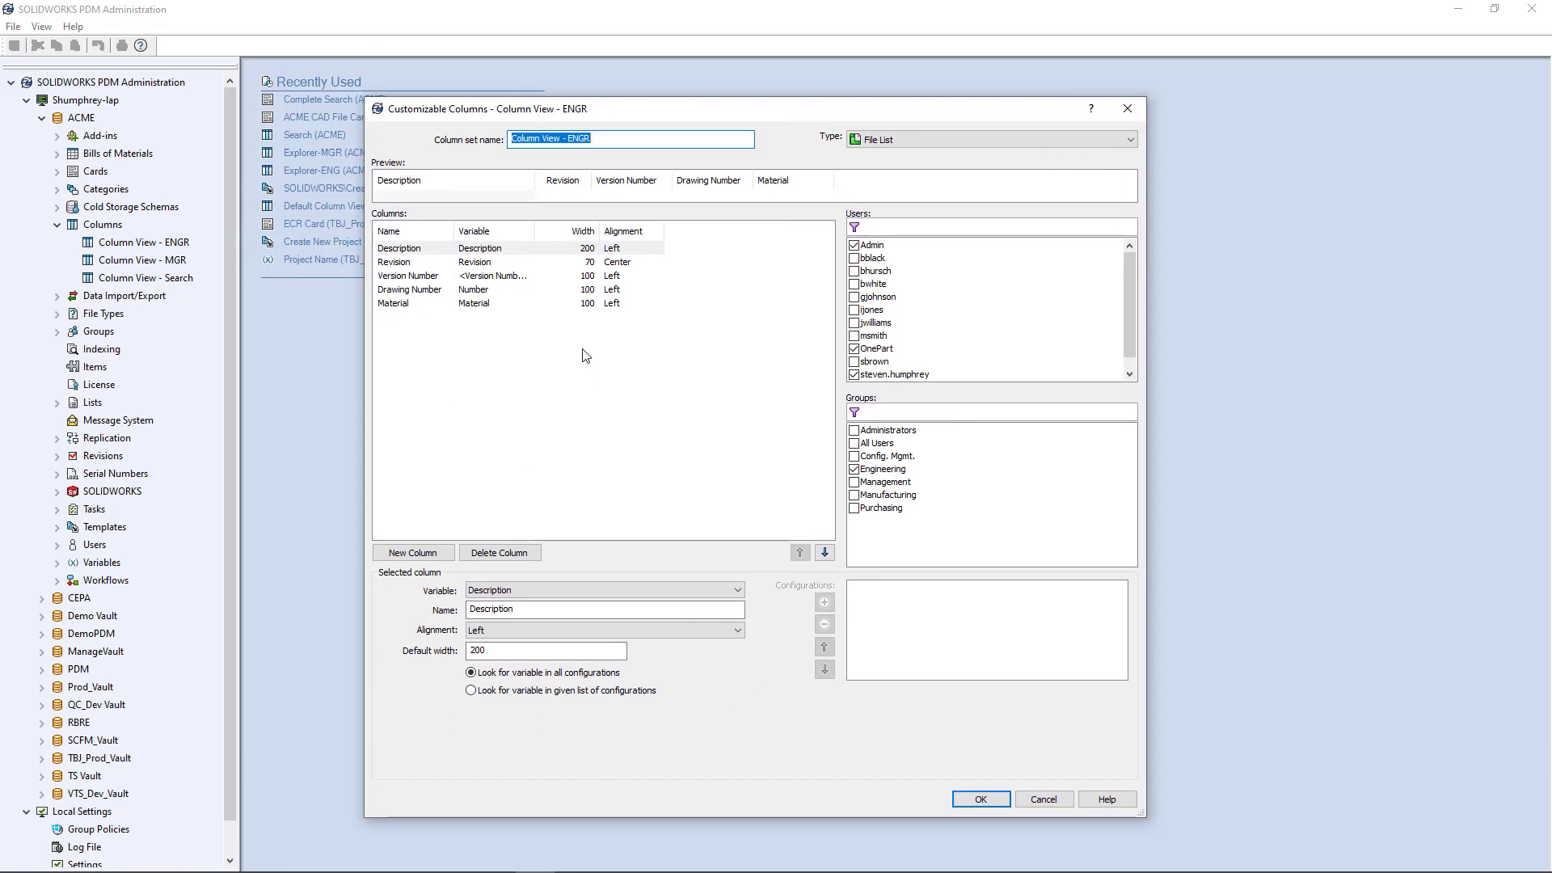
- Examine the column set's name and its available types, keeping File List as the type
{"action": "left_click", "coordinate": [602, 139]}
{"action": "left_click_drag", "start_coordinate": [611, 139], "coordinate": [495, 138]}
{"action": "left_click", "coordinate": [620, 142]}
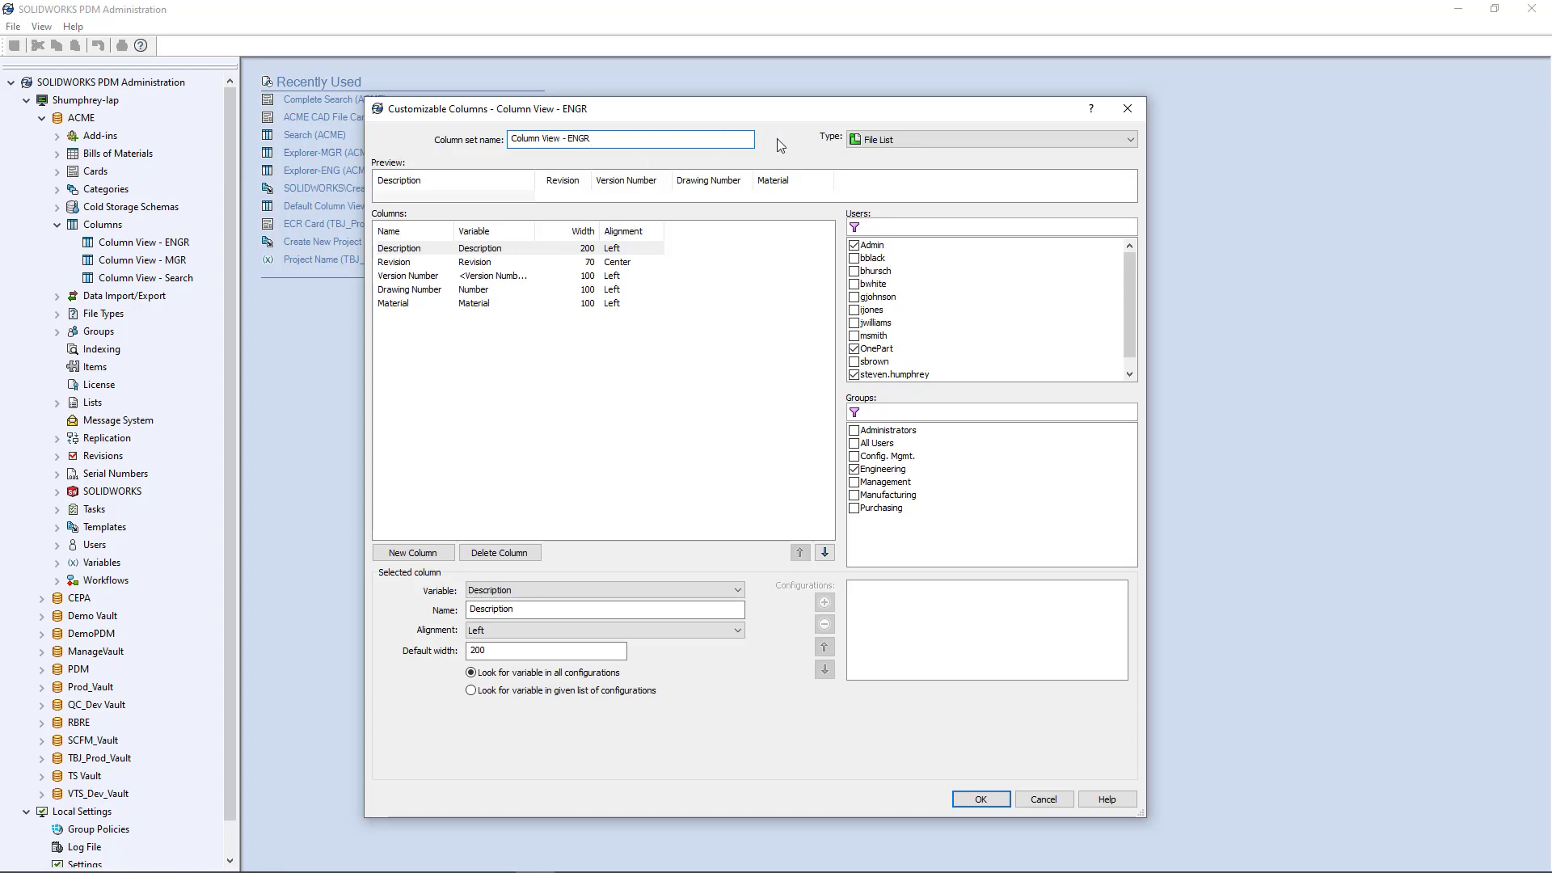
{"action": "left_click", "coordinate": [889, 139]}
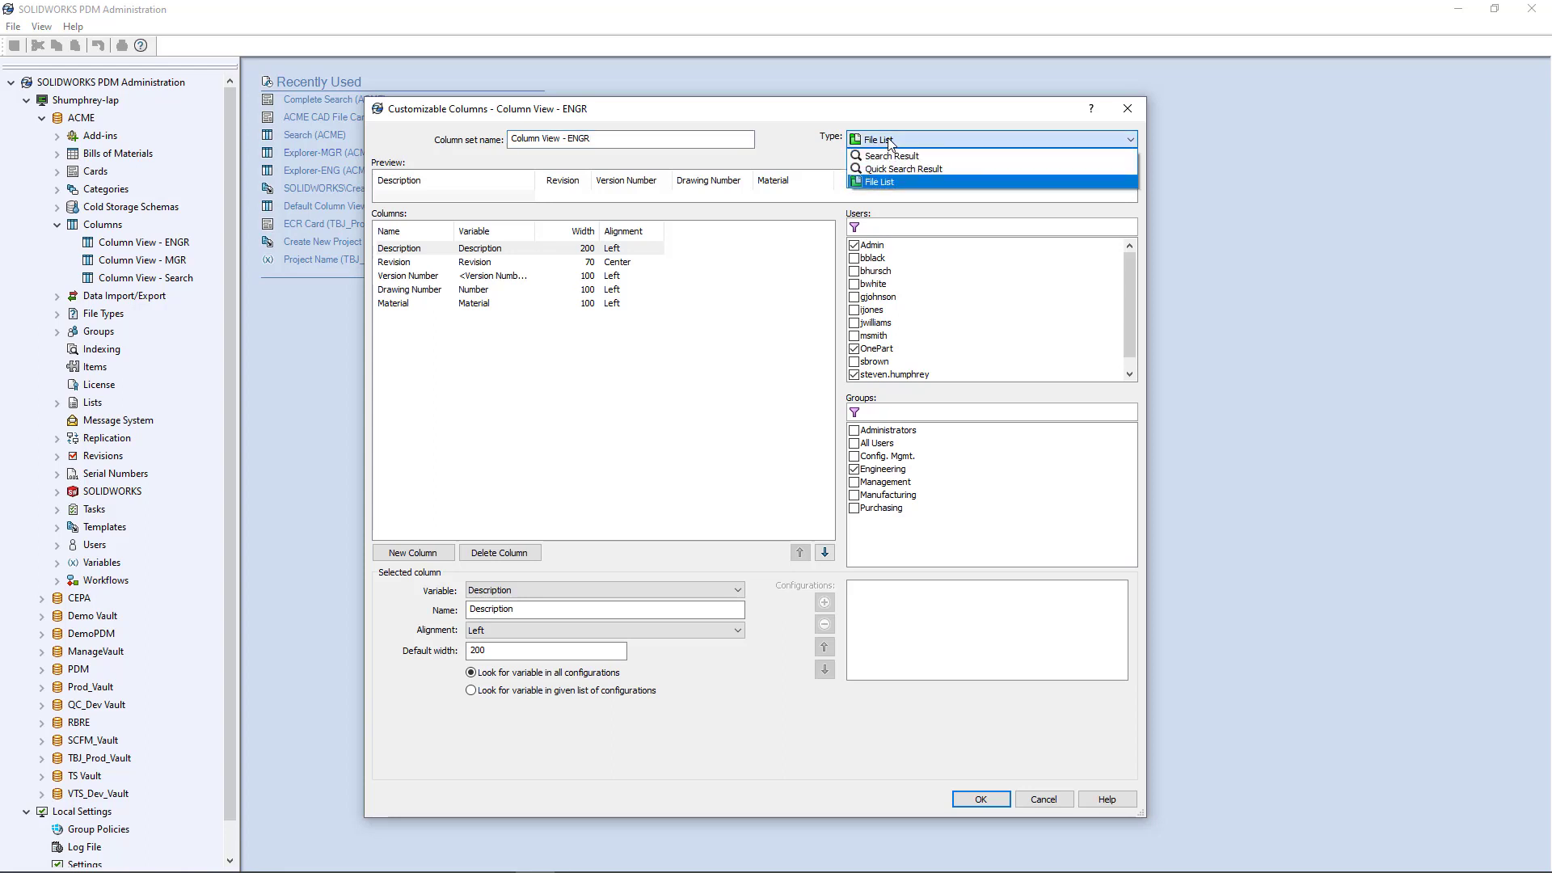
{"action": "left_click", "coordinate": [888, 140]}
{"action": "left_click", "coordinate": [889, 140]}
{"action": "left_click", "coordinate": [888, 187]}
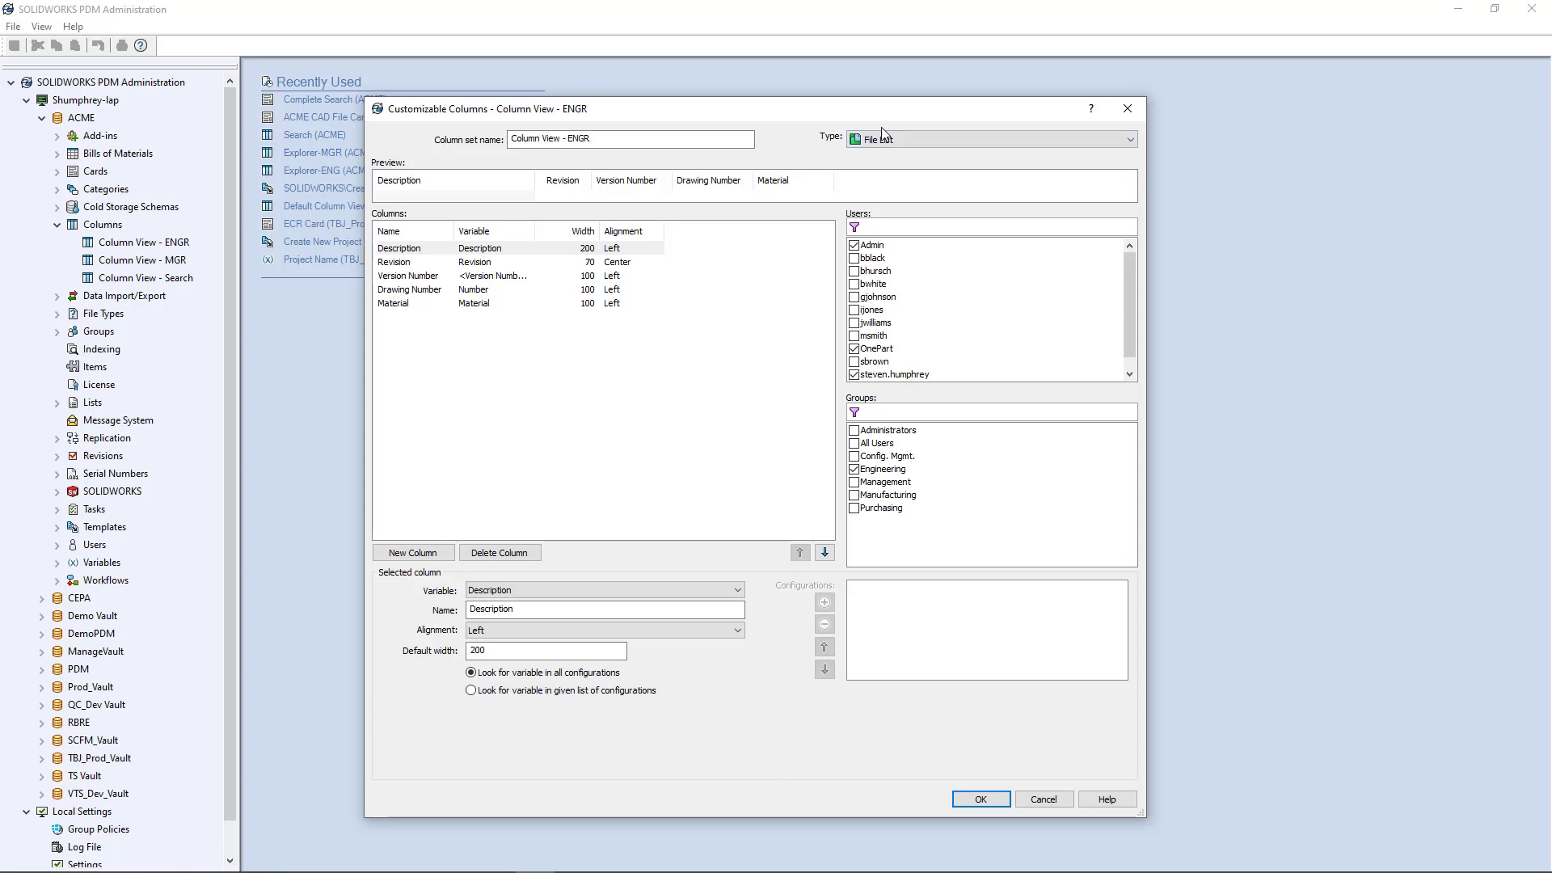
{"action": "left_click", "coordinate": [885, 141]}
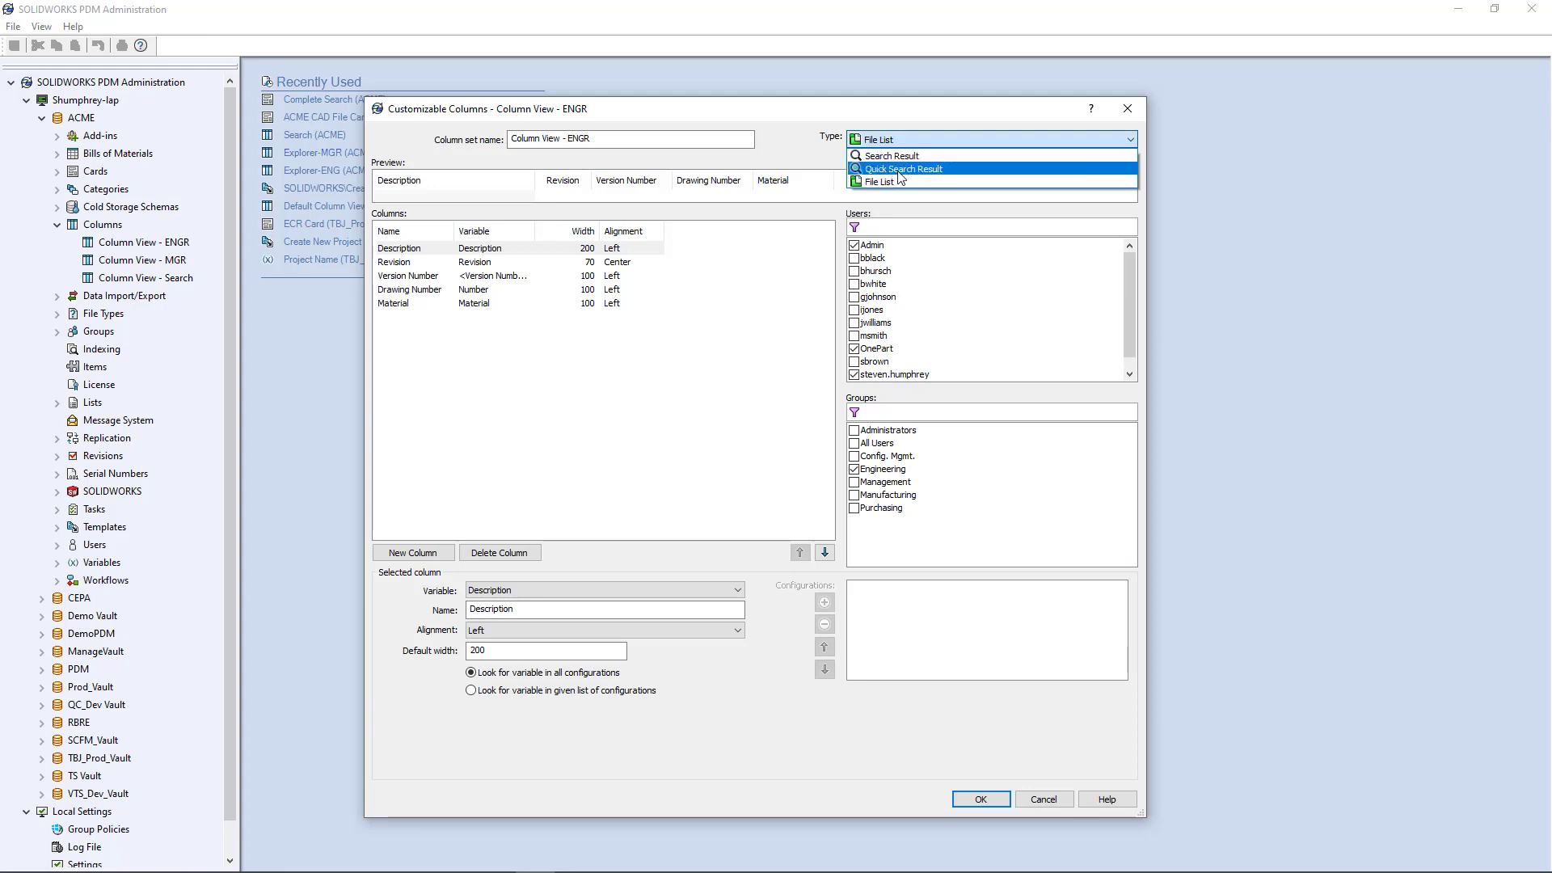
{"action": "left_click", "coordinate": [896, 116]}
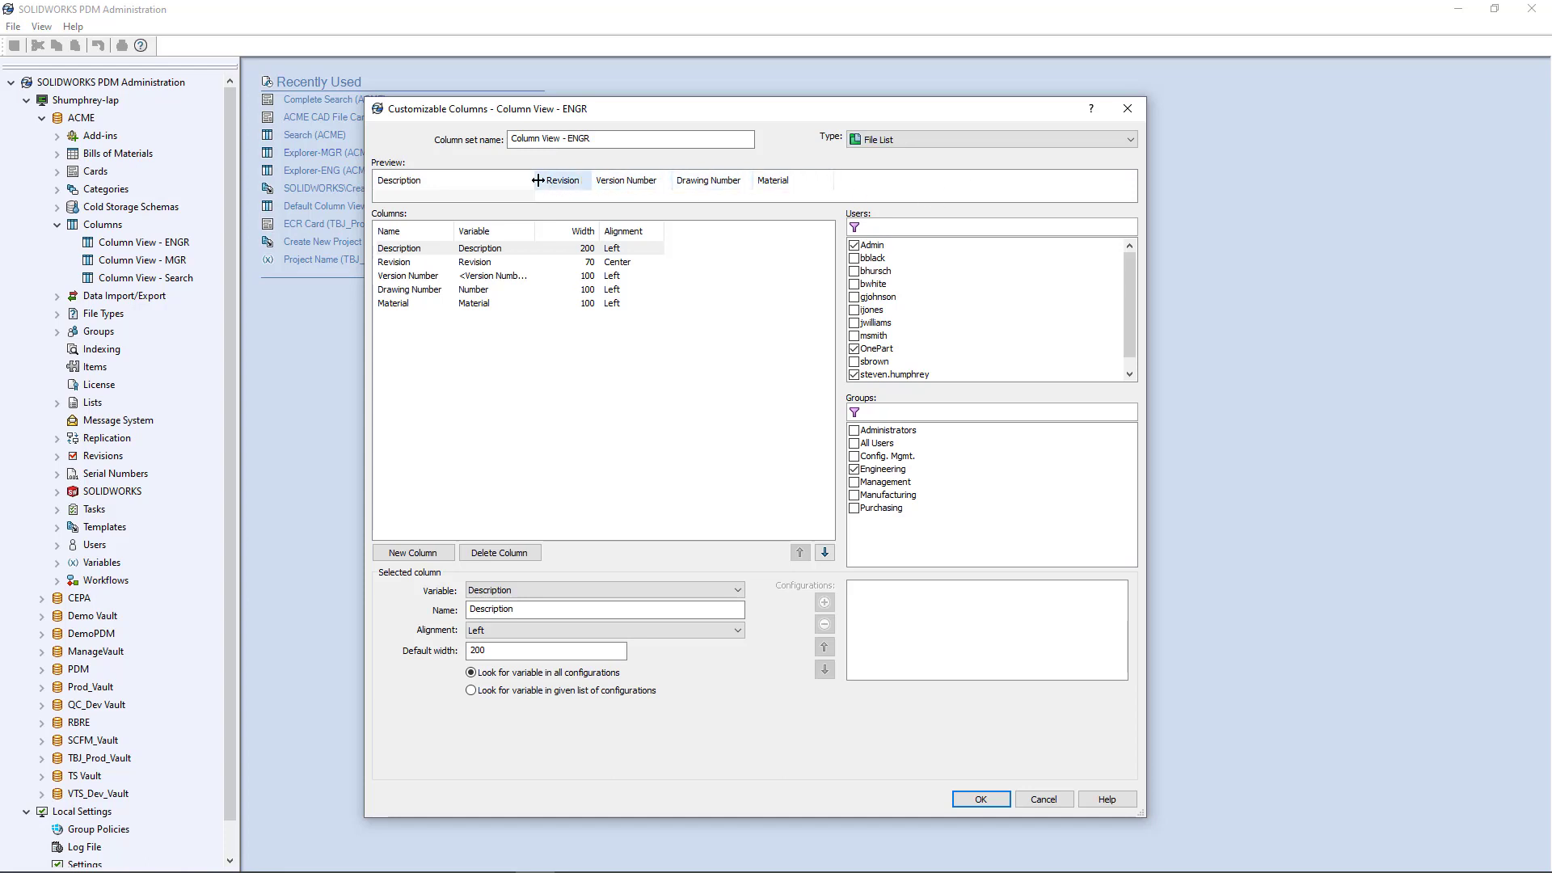
- Try resizing the Description column in the preview and return its width to 200
{"action": "left_click_drag", "start_coordinate": [534, 177], "coordinate": [518, 176]}
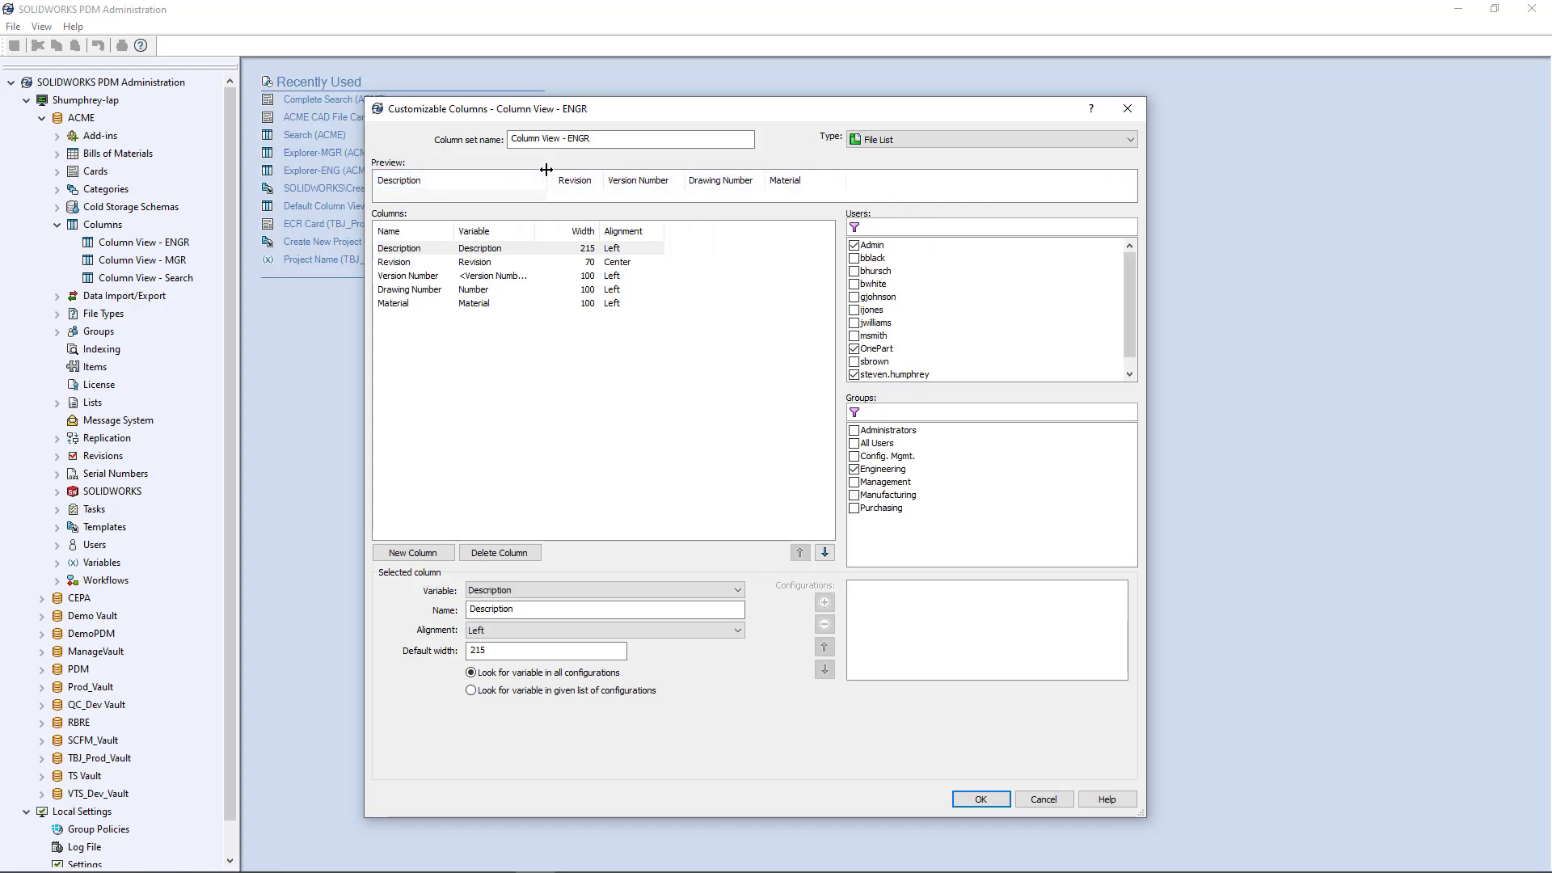
{"action": "mouse_move", "coordinate": [546, 169]}
{"action": "left_mouse_down"}
{"action": "mouse_move", "coordinate": [571, 174]}
{"action": "mouse_move", "coordinate": [539, 177]}
{"action": "left_mouse_up"}
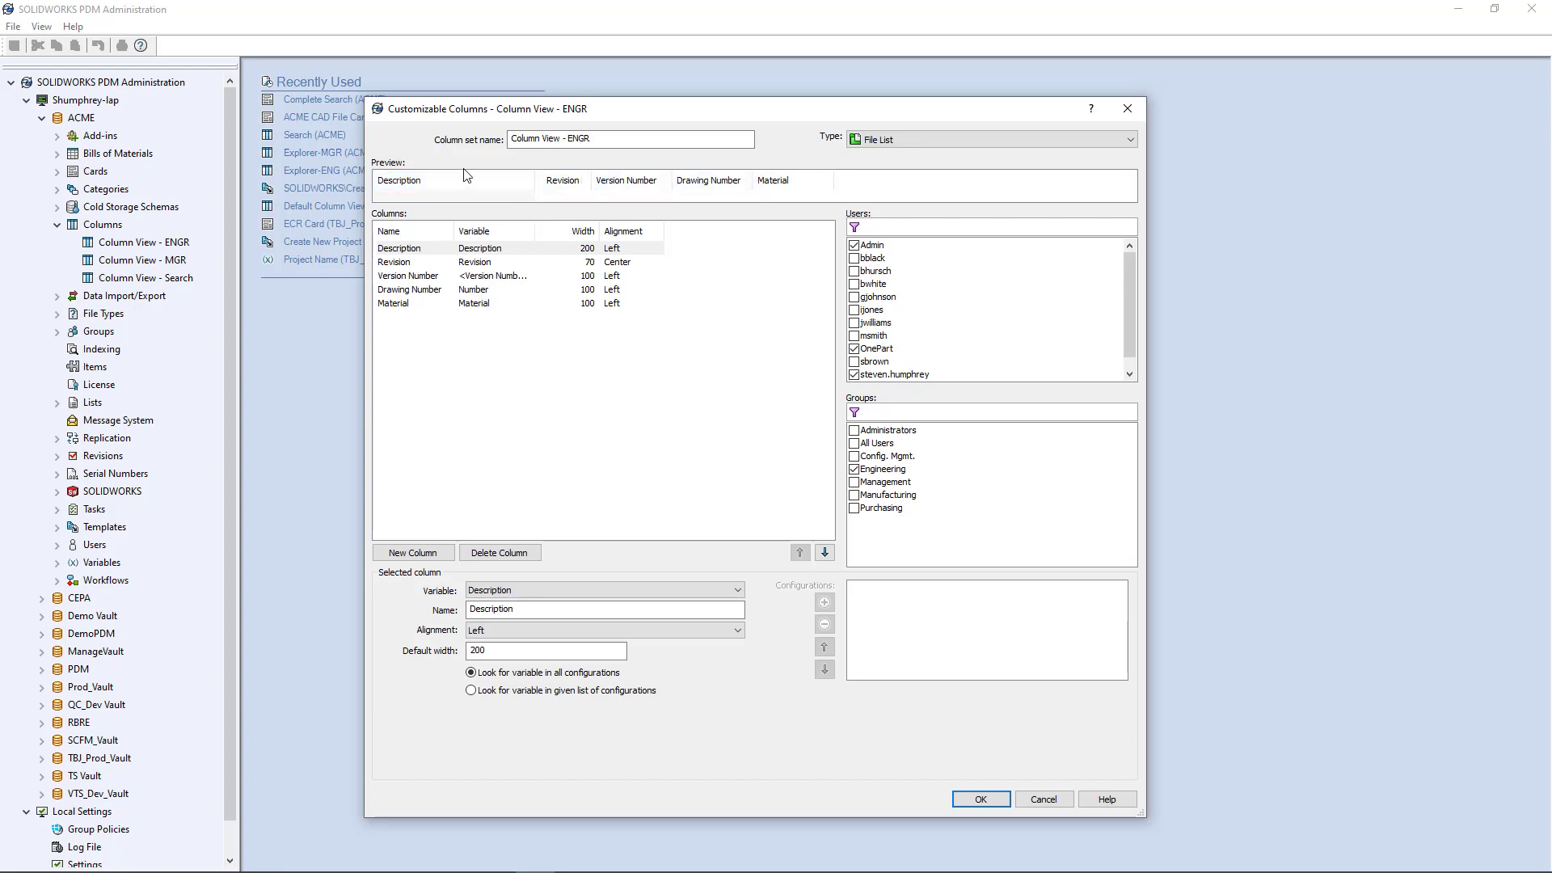
- Examine the Description, Revision and Version Number column settings, widening the Variable heading in the column list to show full names
{"action": "left_click", "coordinate": [425, 253]}
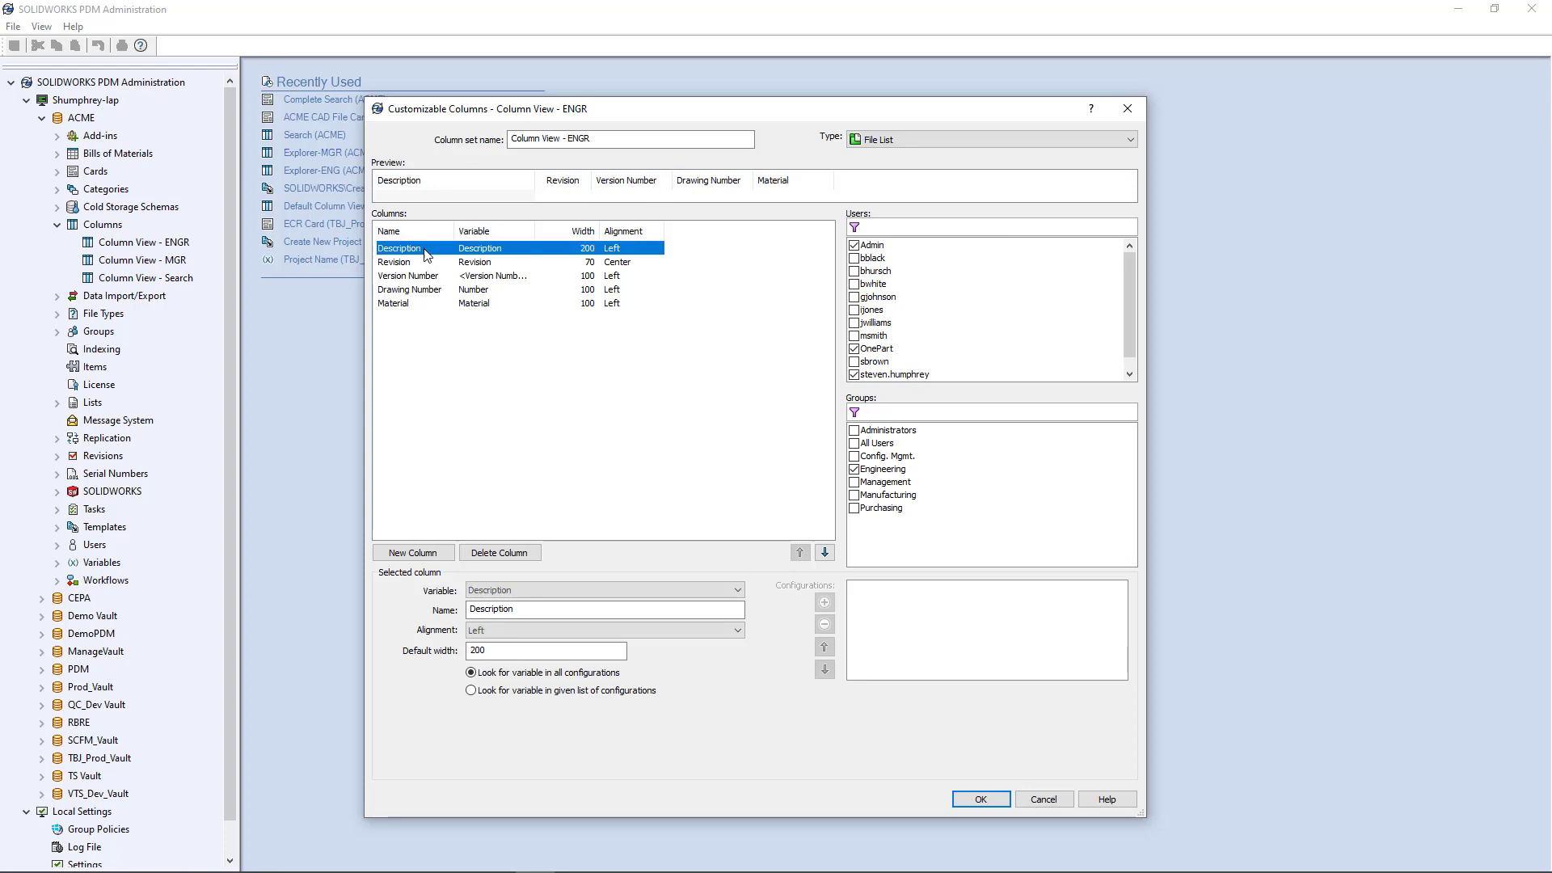
{"action": "left_click", "coordinate": [409, 277]}
{"action": "left_click", "coordinate": [409, 260]}
{"action": "left_click", "coordinate": [409, 249]}
{"action": "left_click_drag", "start_coordinate": [535, 232], "coordinate": [548, 232]}
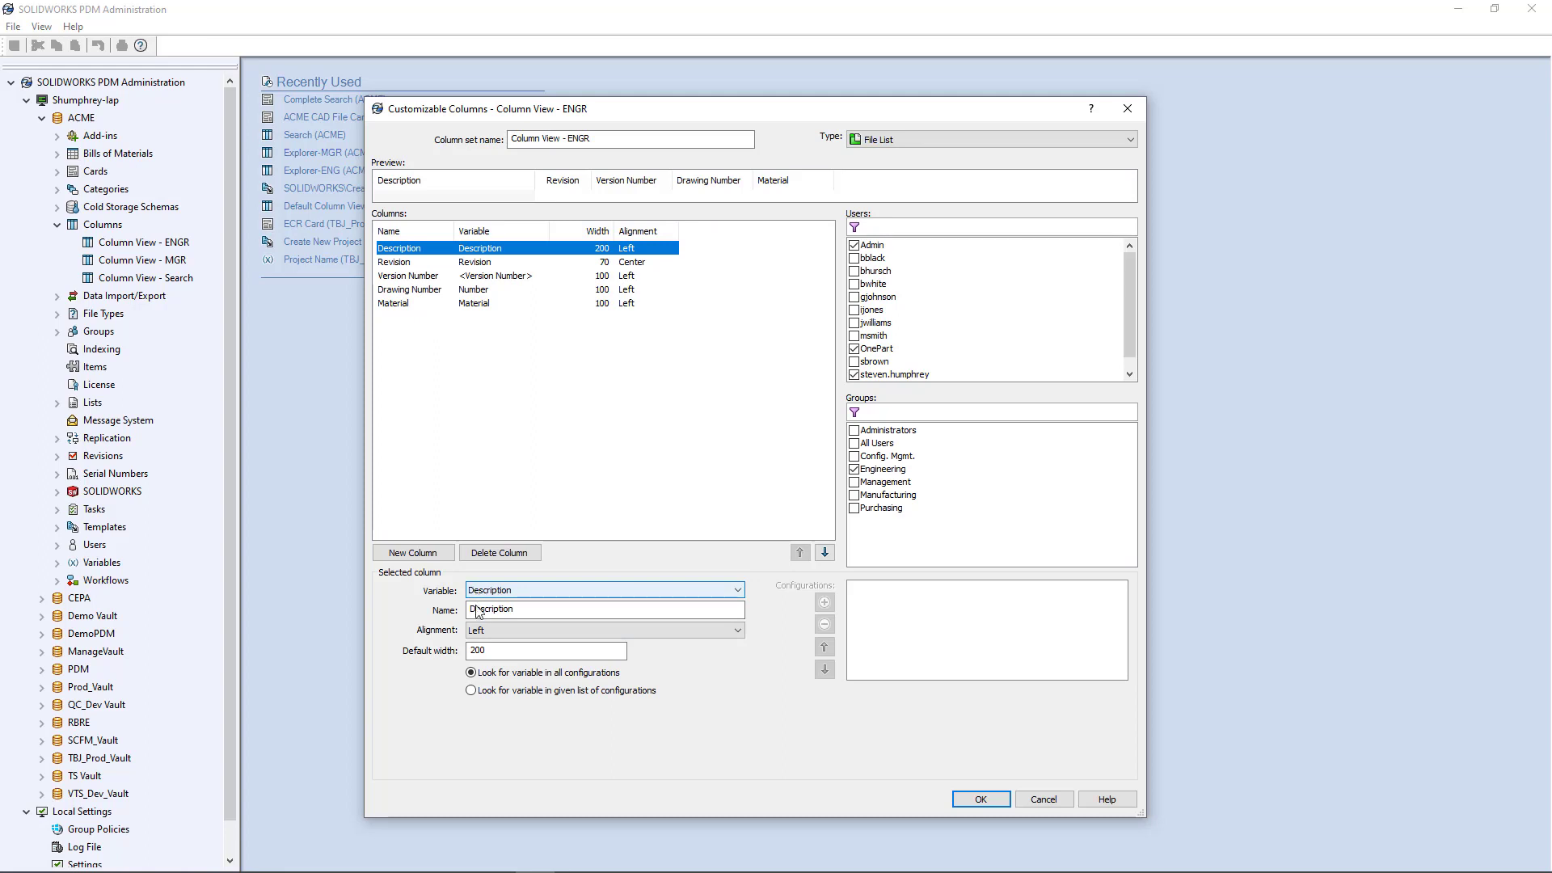
{"action": "left_click", "coordinate": [538, 611]}
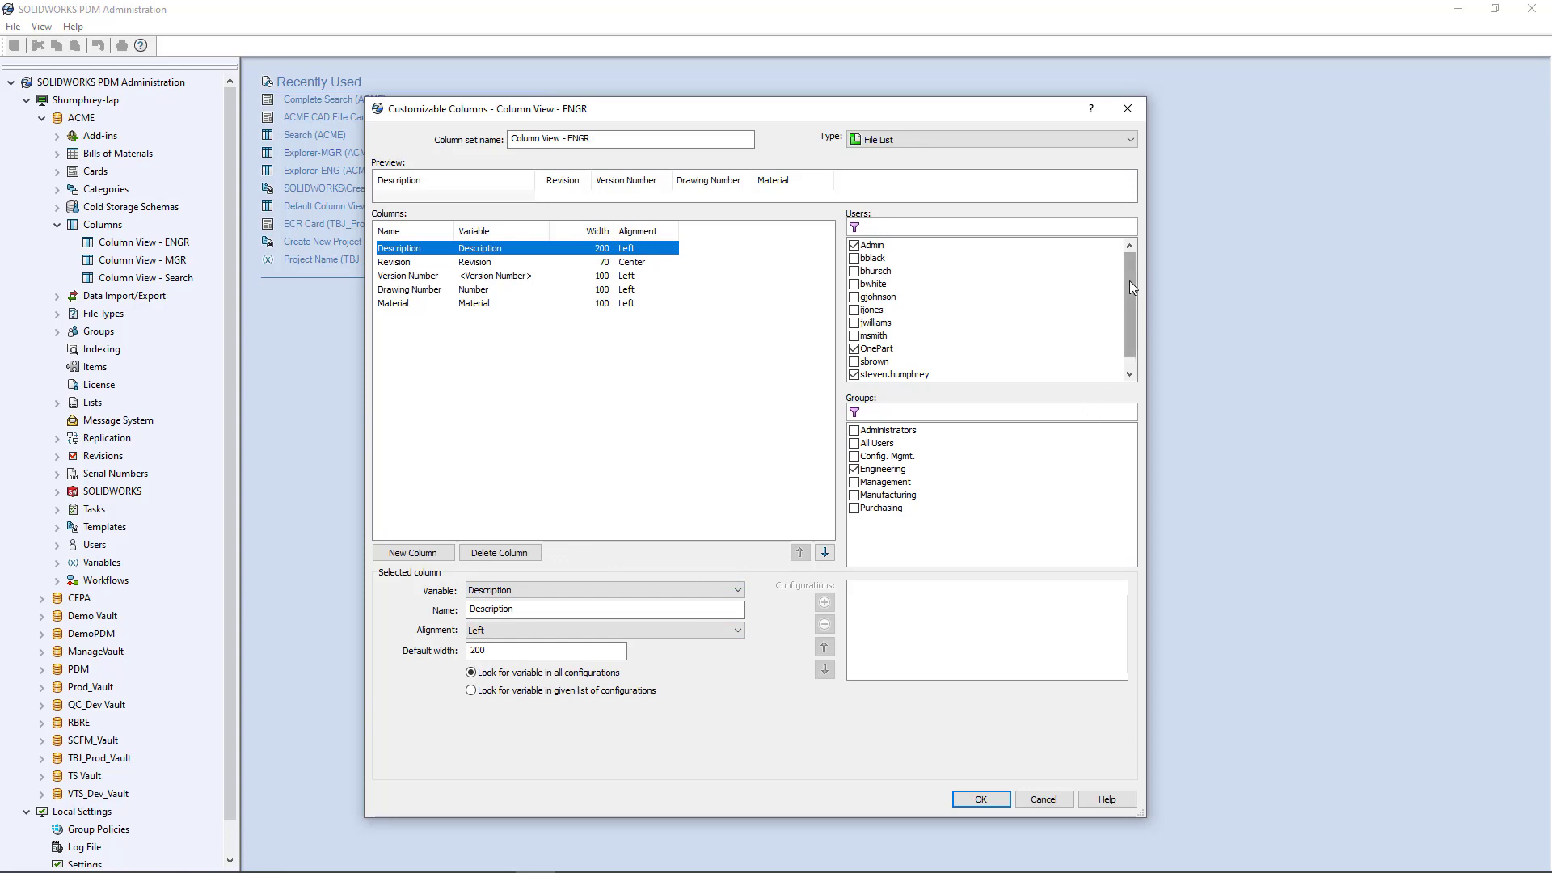
- Remove all individual user assignments from the column set, including Admin and OnePart
{"action": "left_click_drag", "start_coordinate": [1131, 286], "coordinate": [1128, 253]}
{"action": "left_click", "coordinate": [855, 245]}
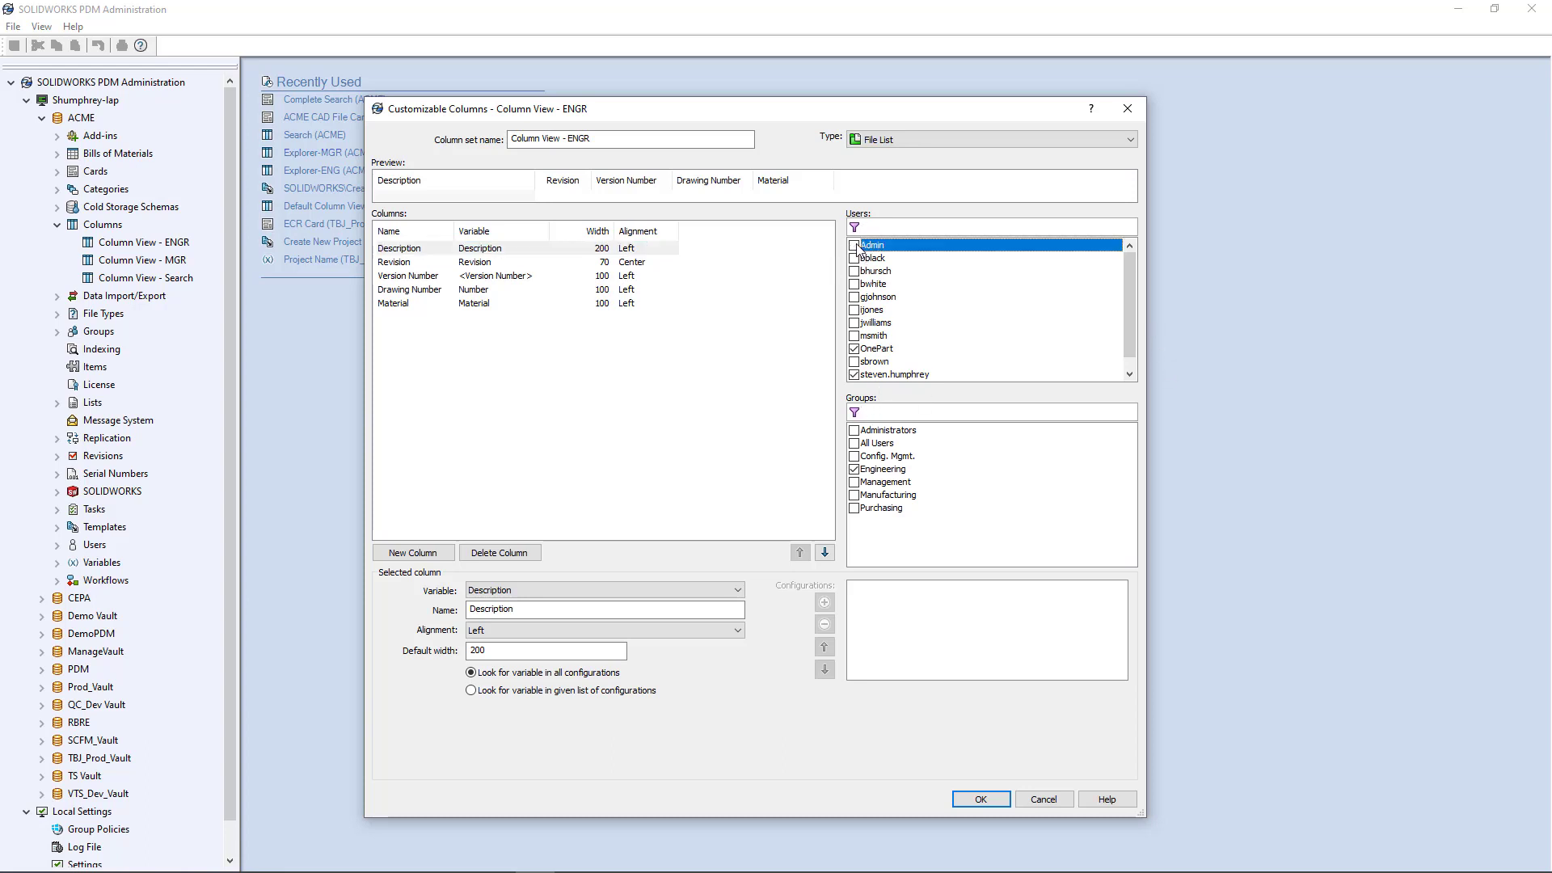
{"action": "left_click", "coordinate": [854, 348]}
{"action": "left_click", "coordinate": [855, 375]}
{"action": "scroll", "coordinate": [1131, 282], "scroll_direction": "down", "scroll_amount": 1}
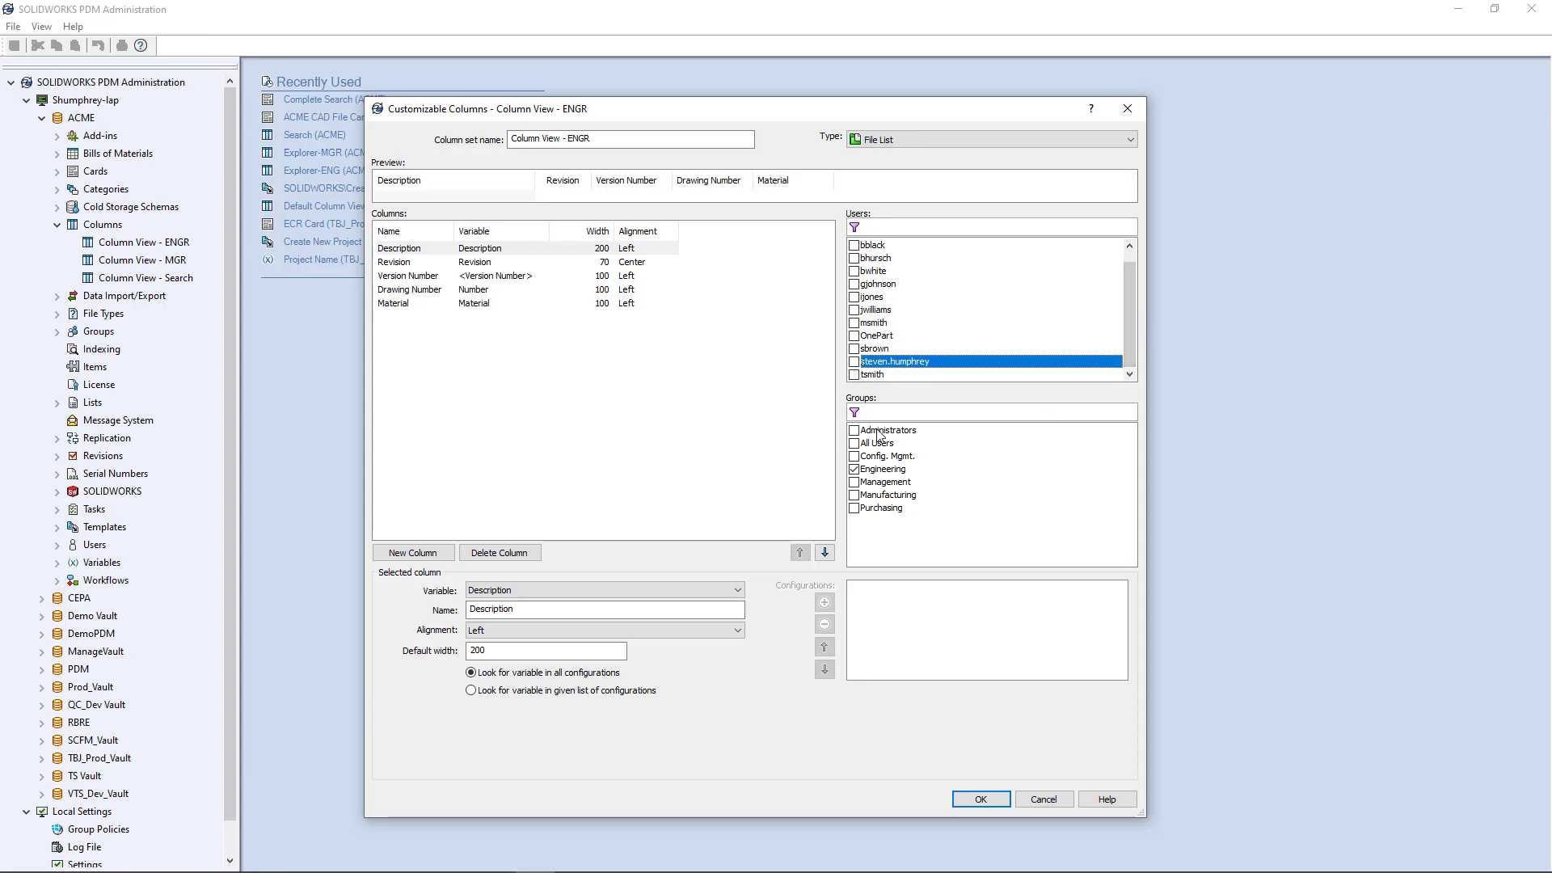
- Try filtering the groups by "admin" and assign the column set to the Administrators group in addition to Engineering
{"action": "left_click", "coordinate": [899, 414]}
{"action": "type", "text": "admin"}
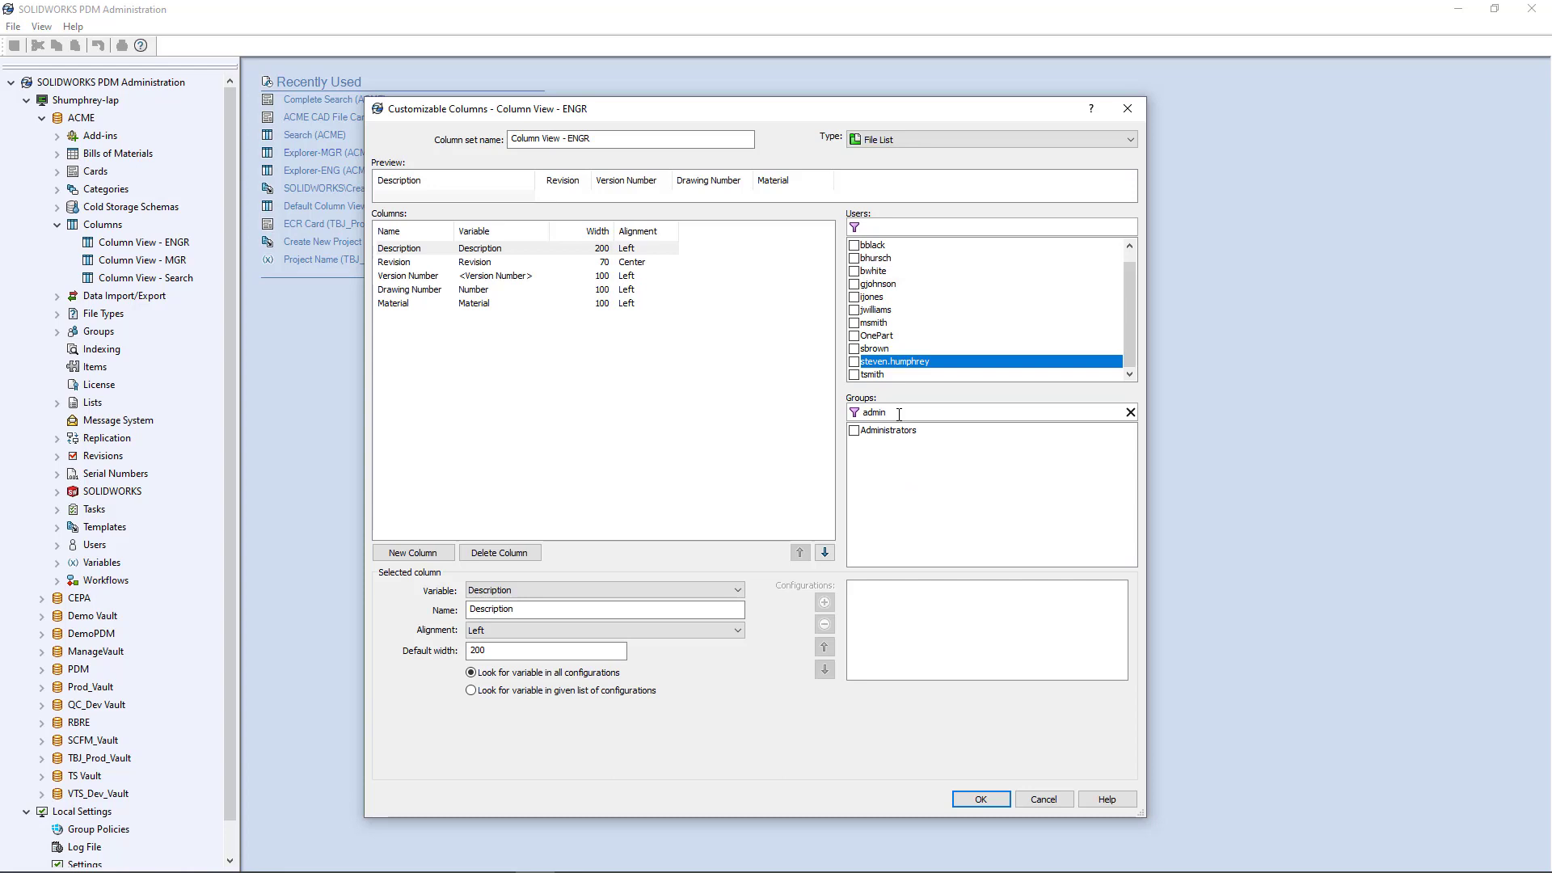
{"action": "key", "text": "BackSpace"}
{"action": "key", "text": "BackSpace"}
{"action": "key", "text": "BackSpace"}
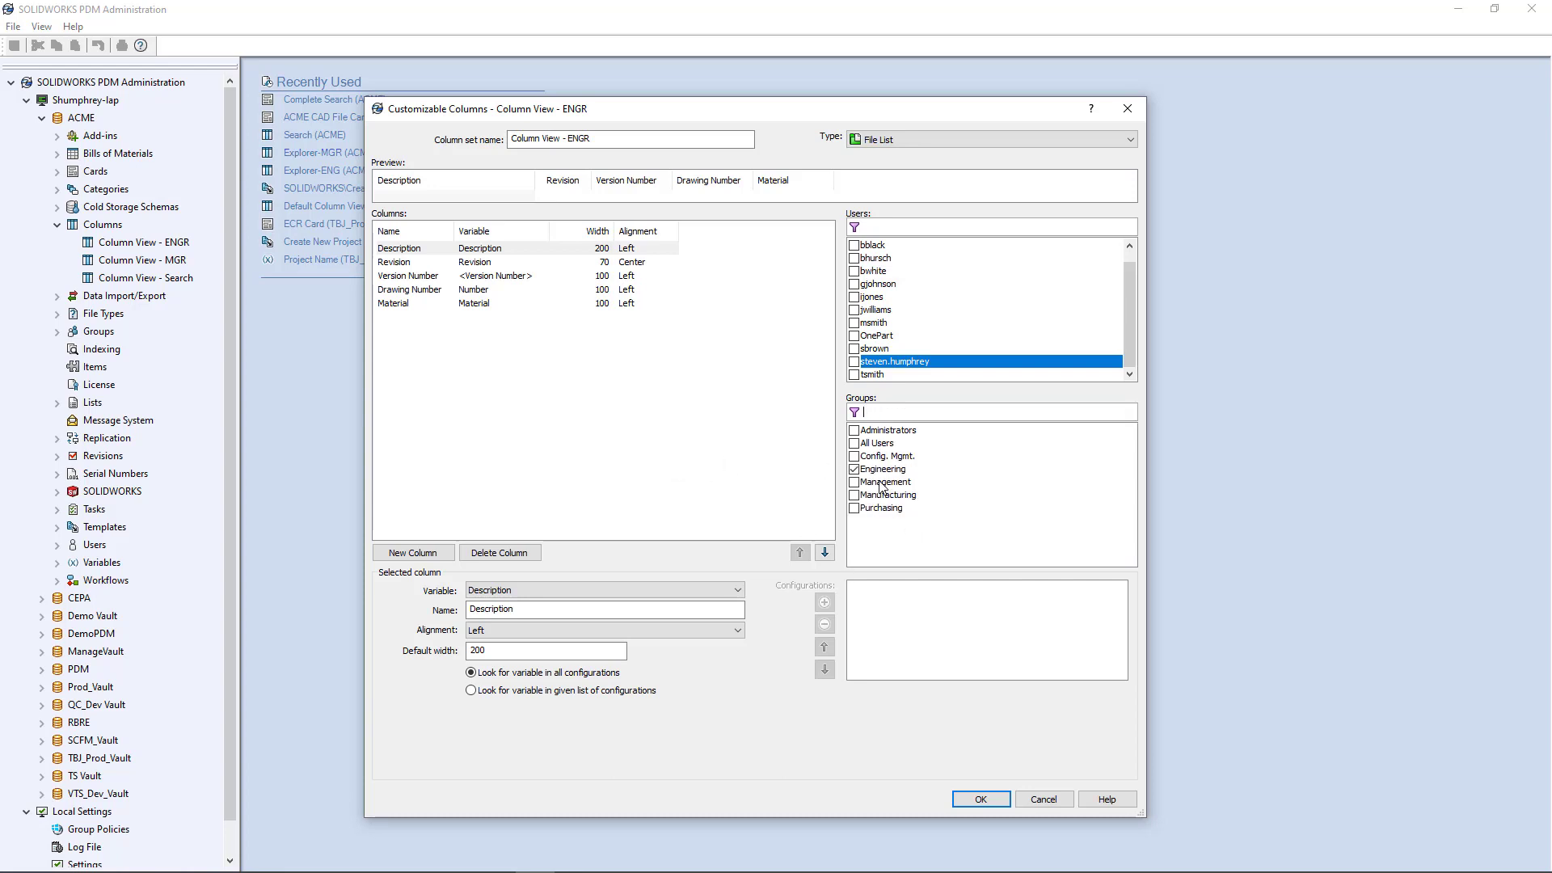
{"action": "left_click", "coordinate": [855, 432]}
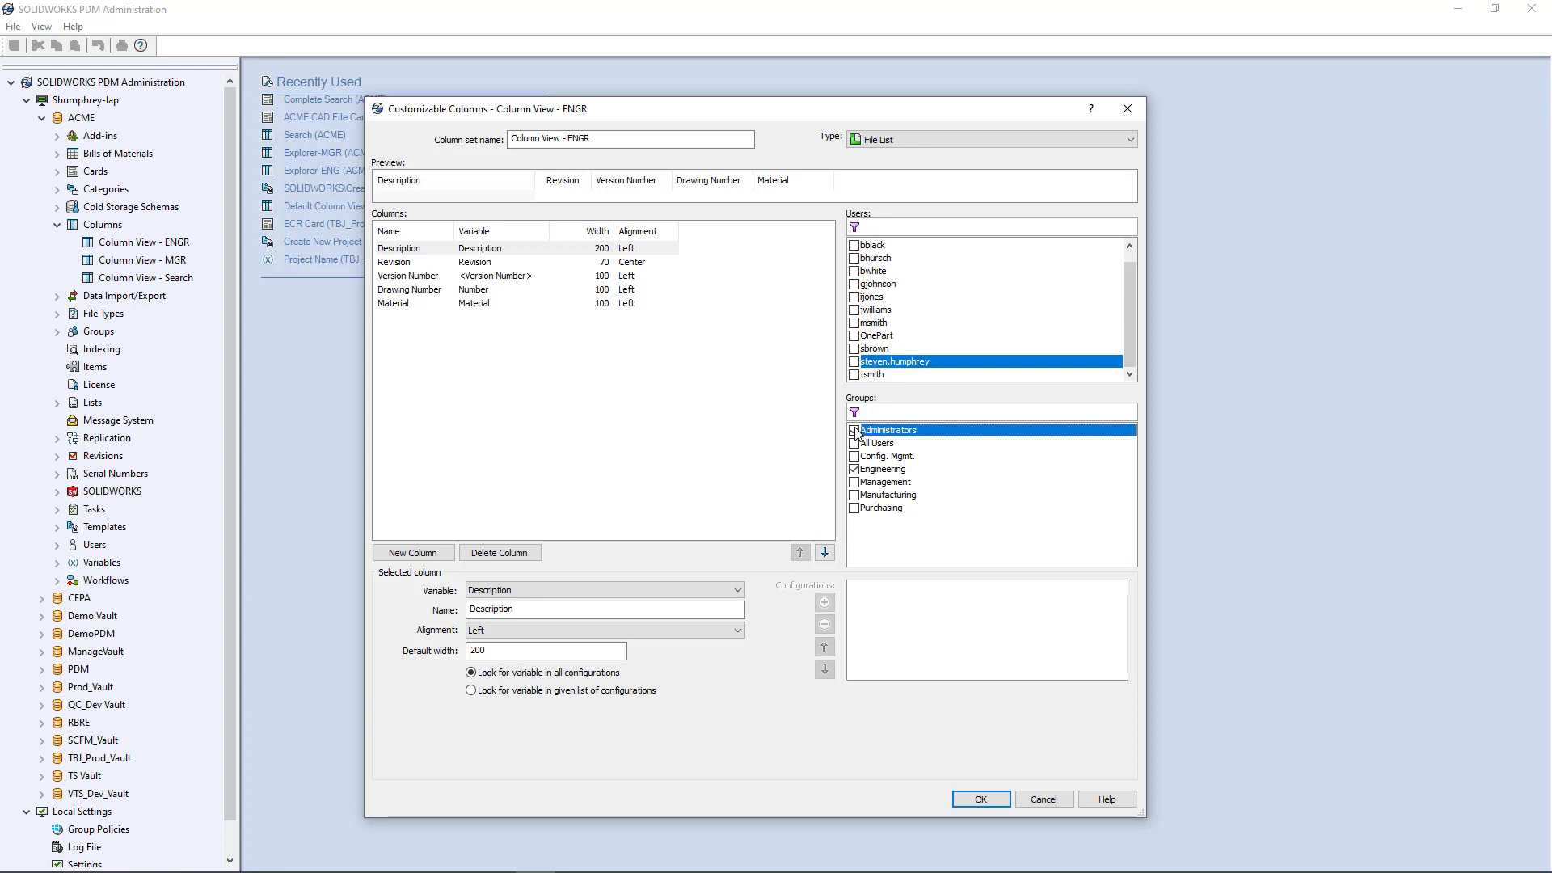
{"action": "left_click", "coordinate": [883, 470]}
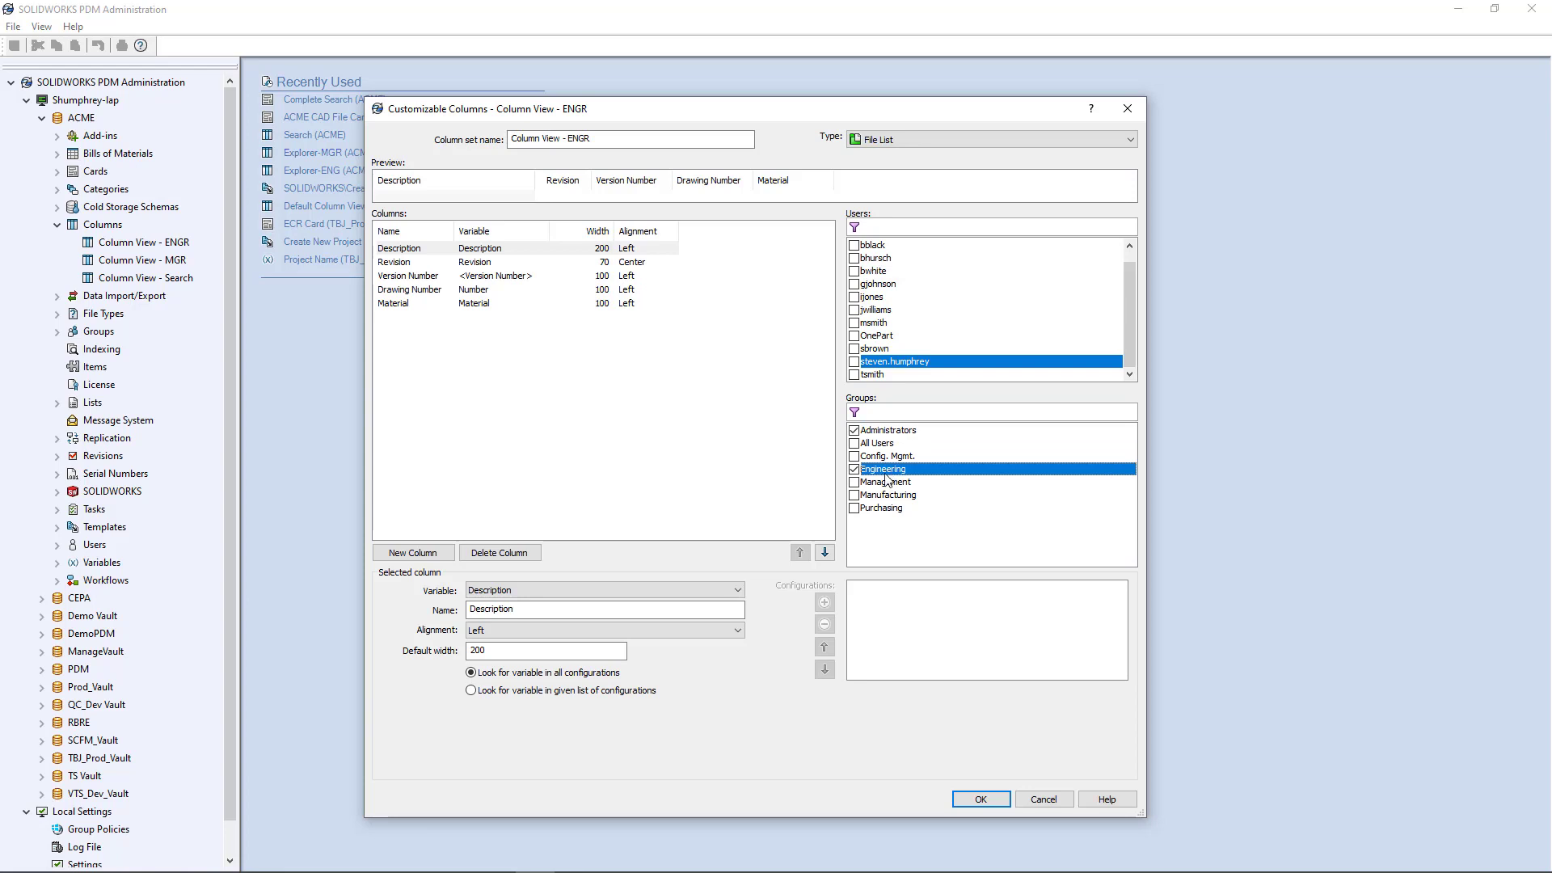
{"action": "left_click", "coordinate": [471, 691]}
{"action": "left_click", "coordinate": [824, 603]}
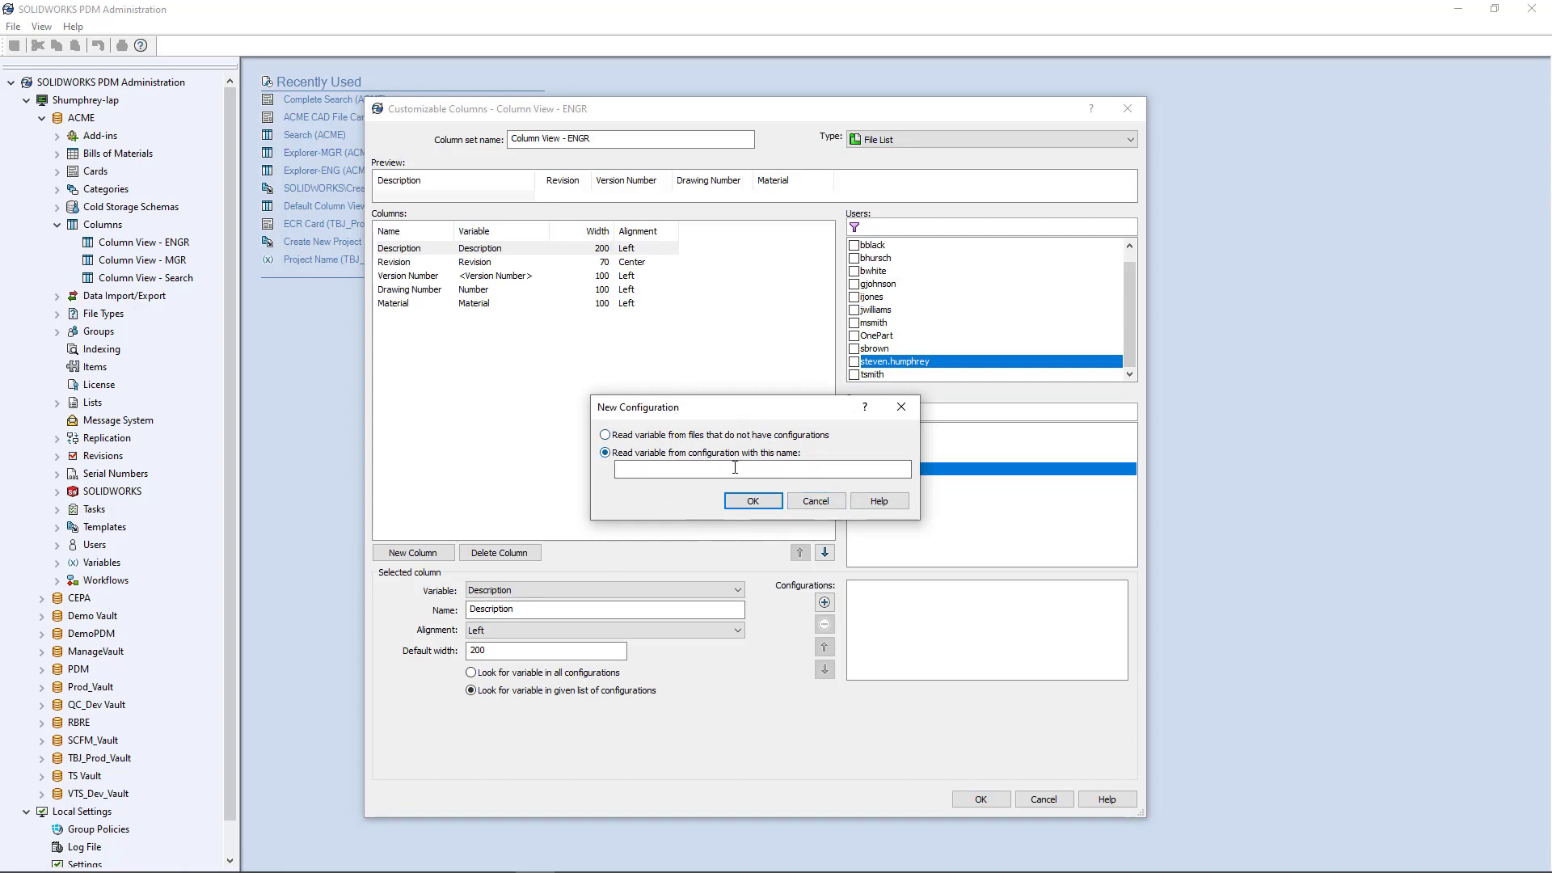
{"action": "left_click", "coordinate": [817, 502]}
{"action": "left_click", "coordinate": [470, 673]}
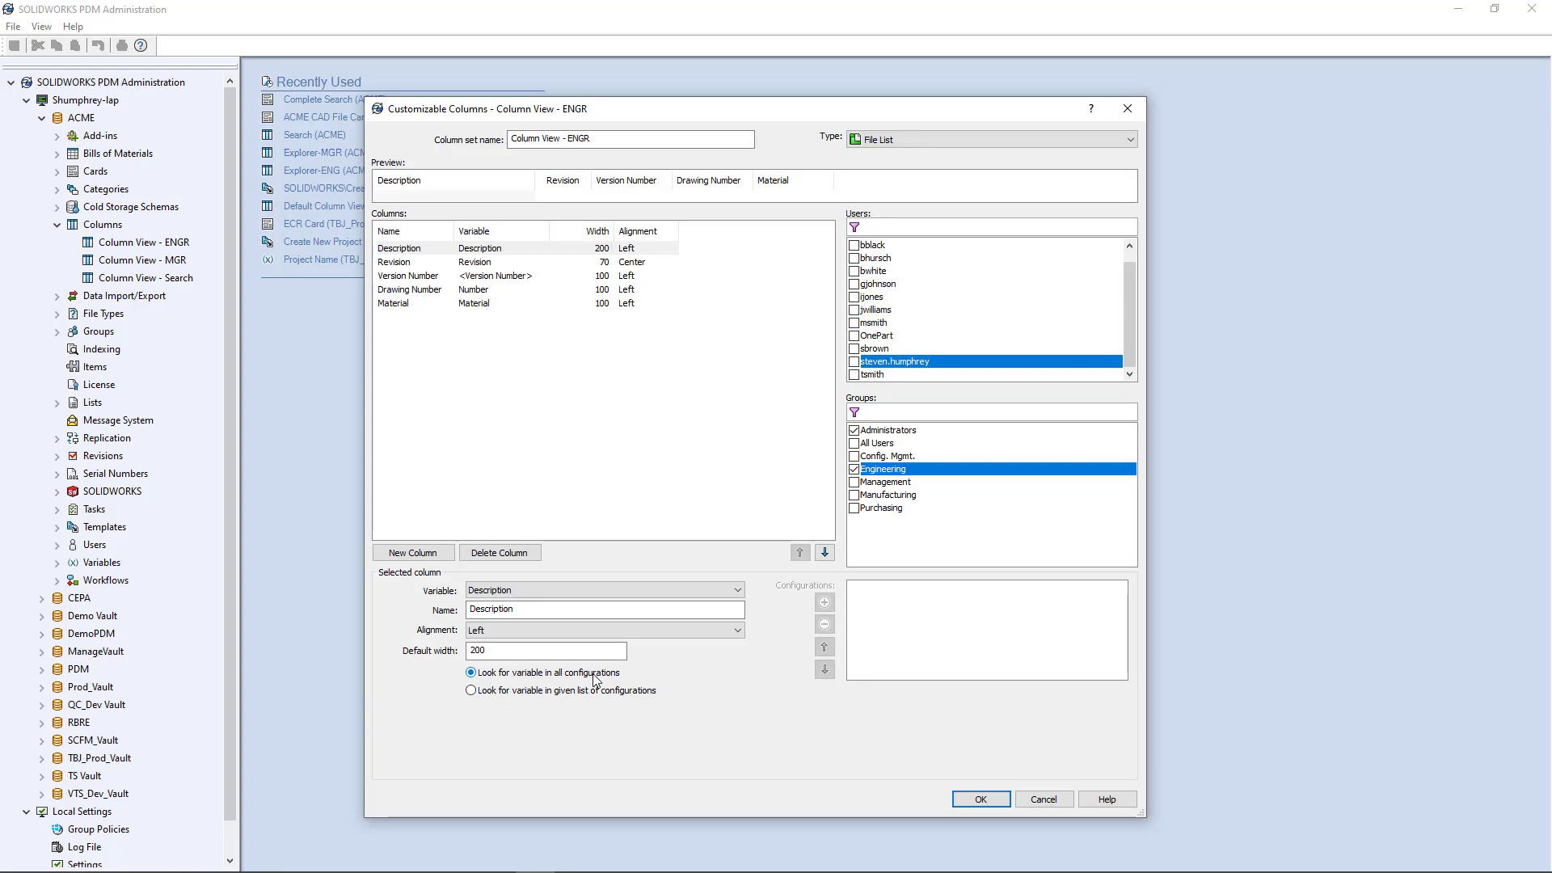
- Examine the variable, name, alignment and default width of each column from Description through Material
{"action": "left_click", "coordinate": [508, 397]}
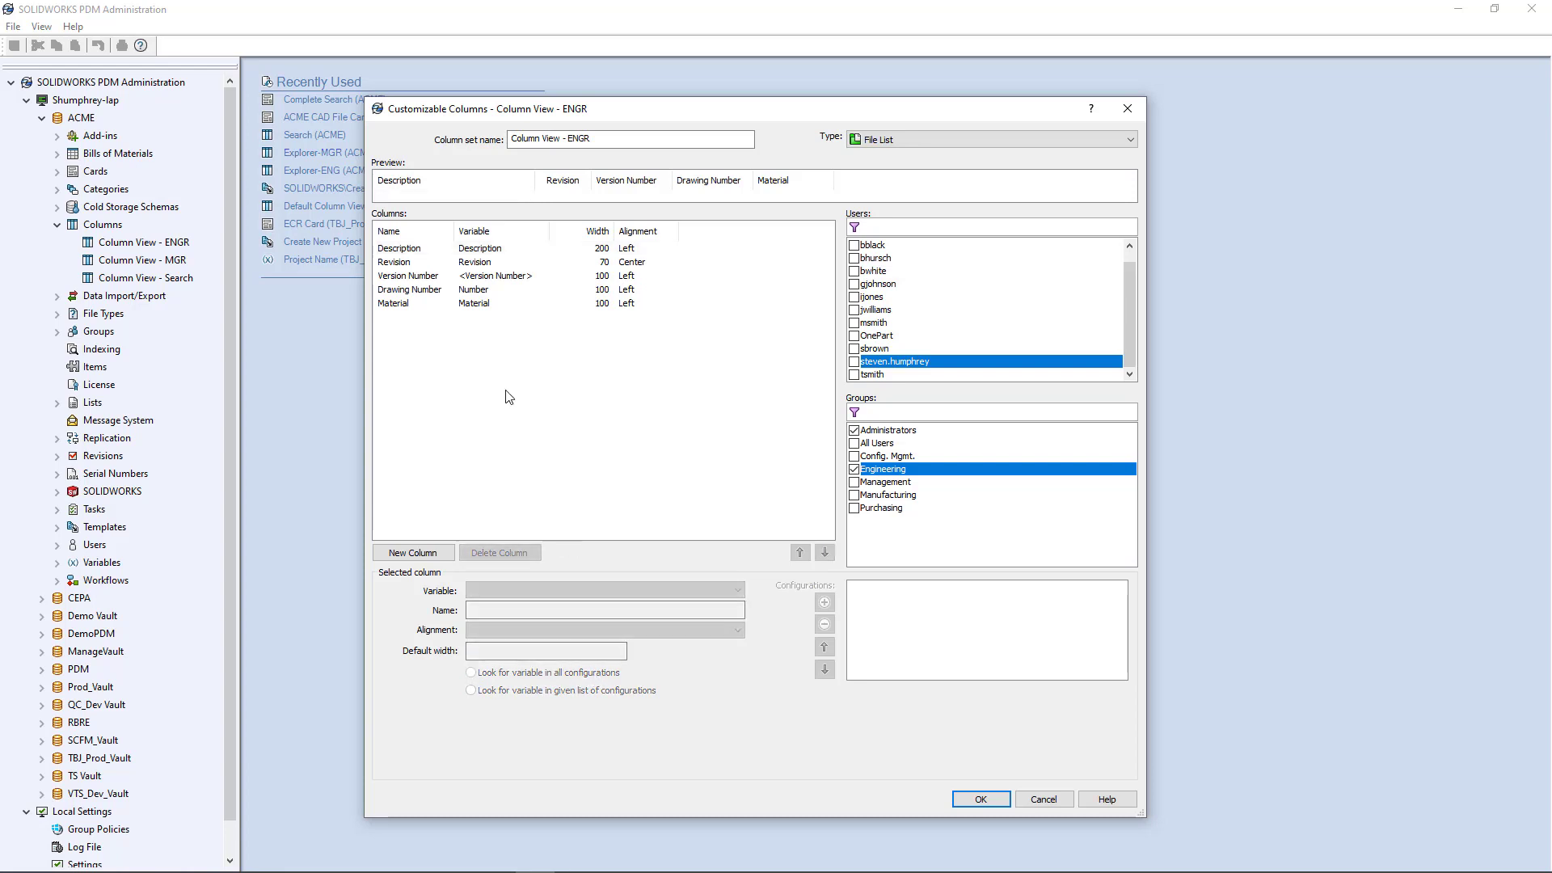
{"action": "left_click", "coordinate": [397, 251]}
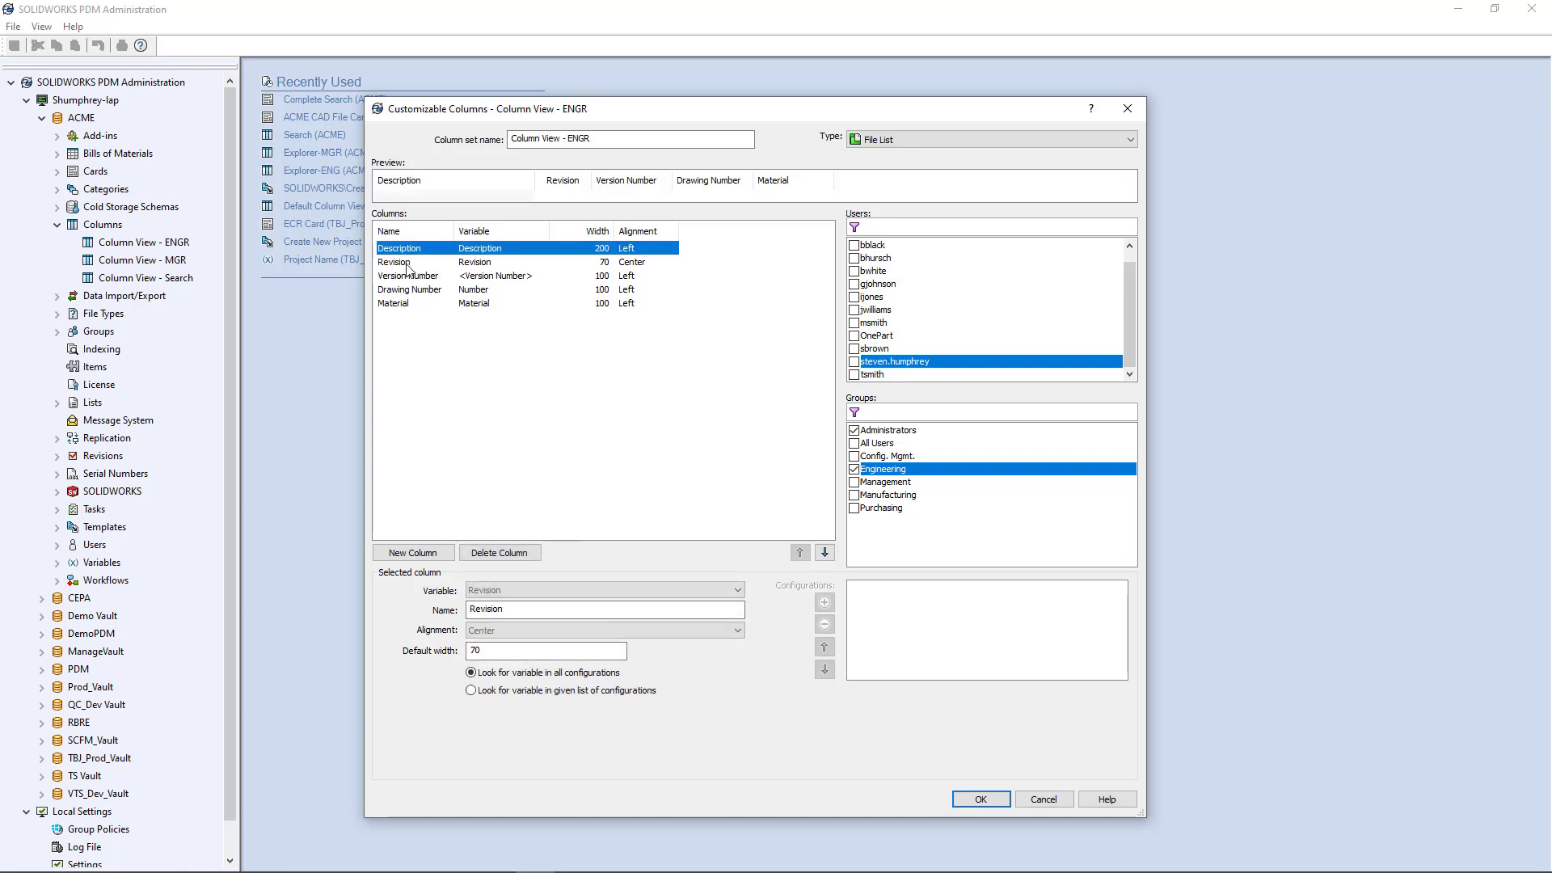
{"action": "left_click", "coordinate": [413, 264]}
{"action": "left_click", "coordinate": [412, 277]}
{"action": "left_click", "coordinate": [412, 291]}
{"action": "left_click", "coordinate": [412, 304]}
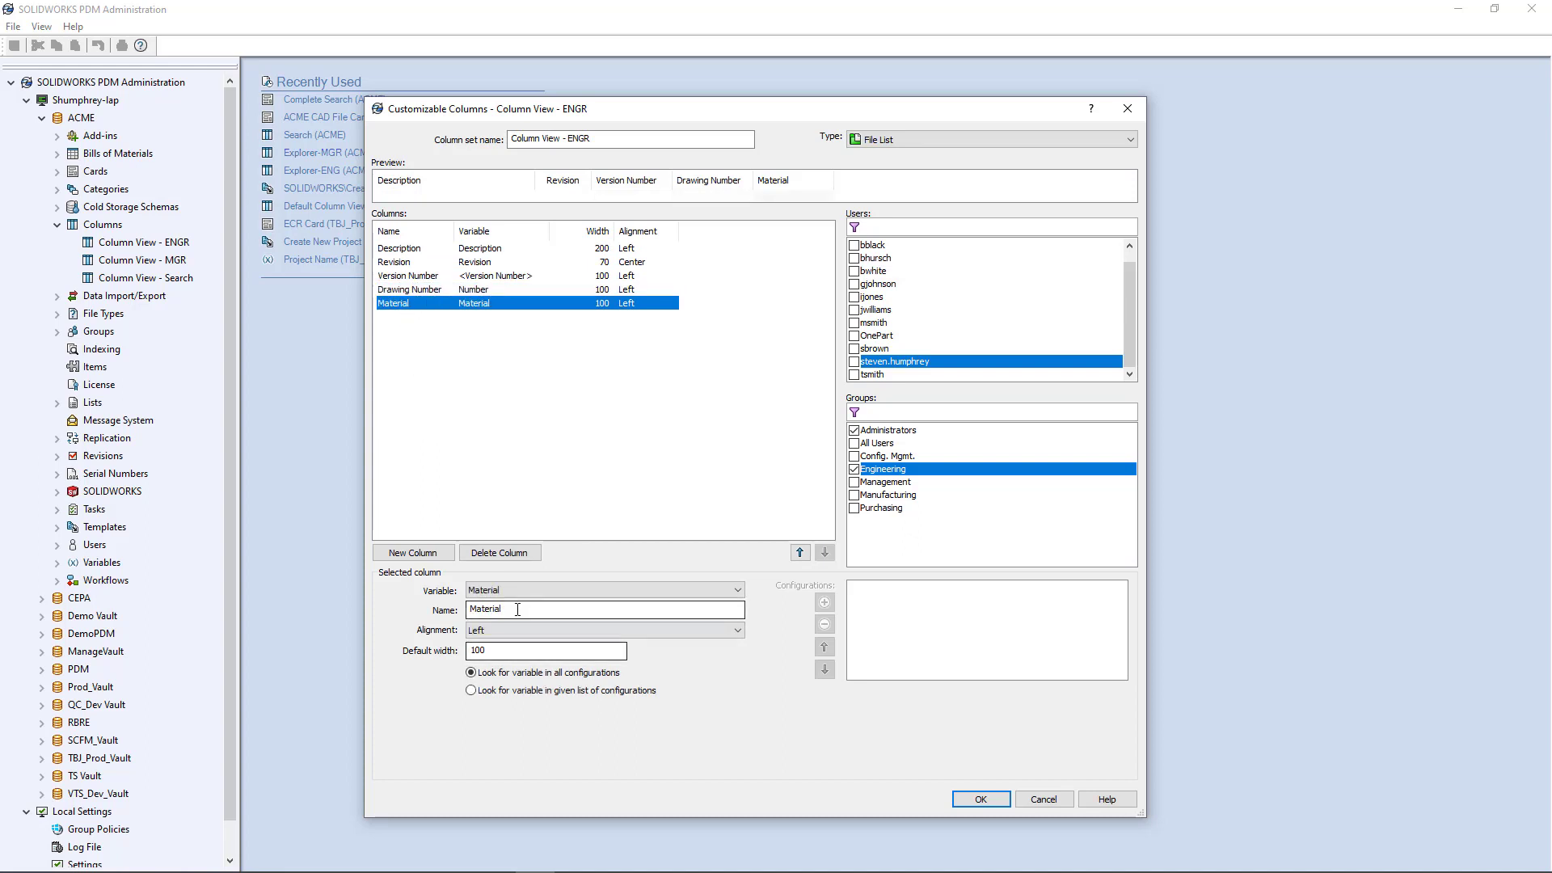
{"action": "left_click", "coordinate": [437, 352]}
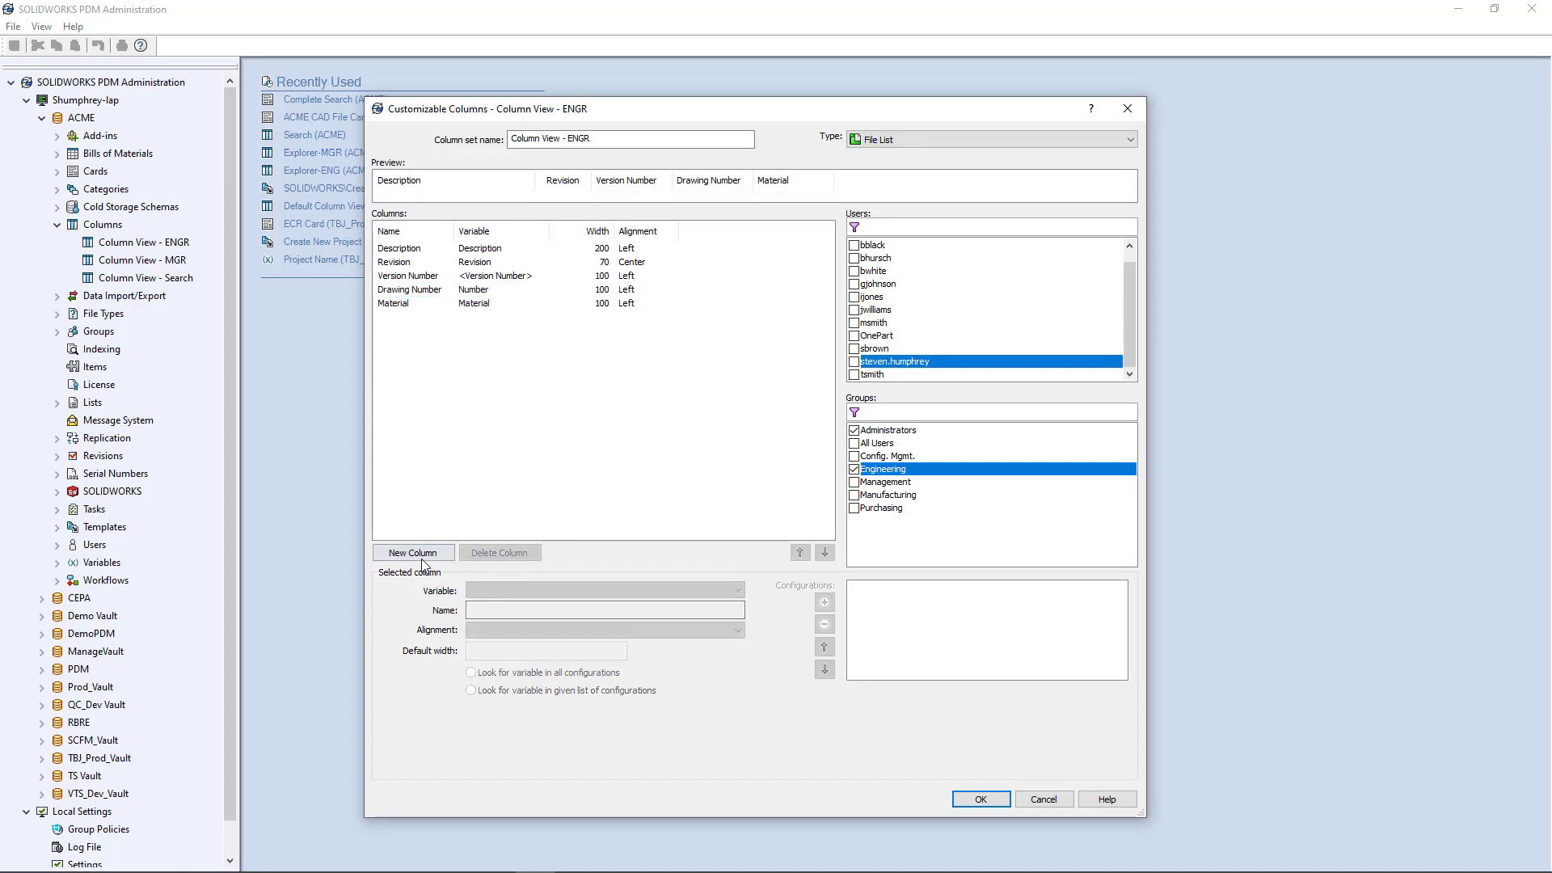
- Examine the settings of the Drawing Number, Revision, Version Number and Material columns
{"action": "left_click", "coordinate": [426, 291]}
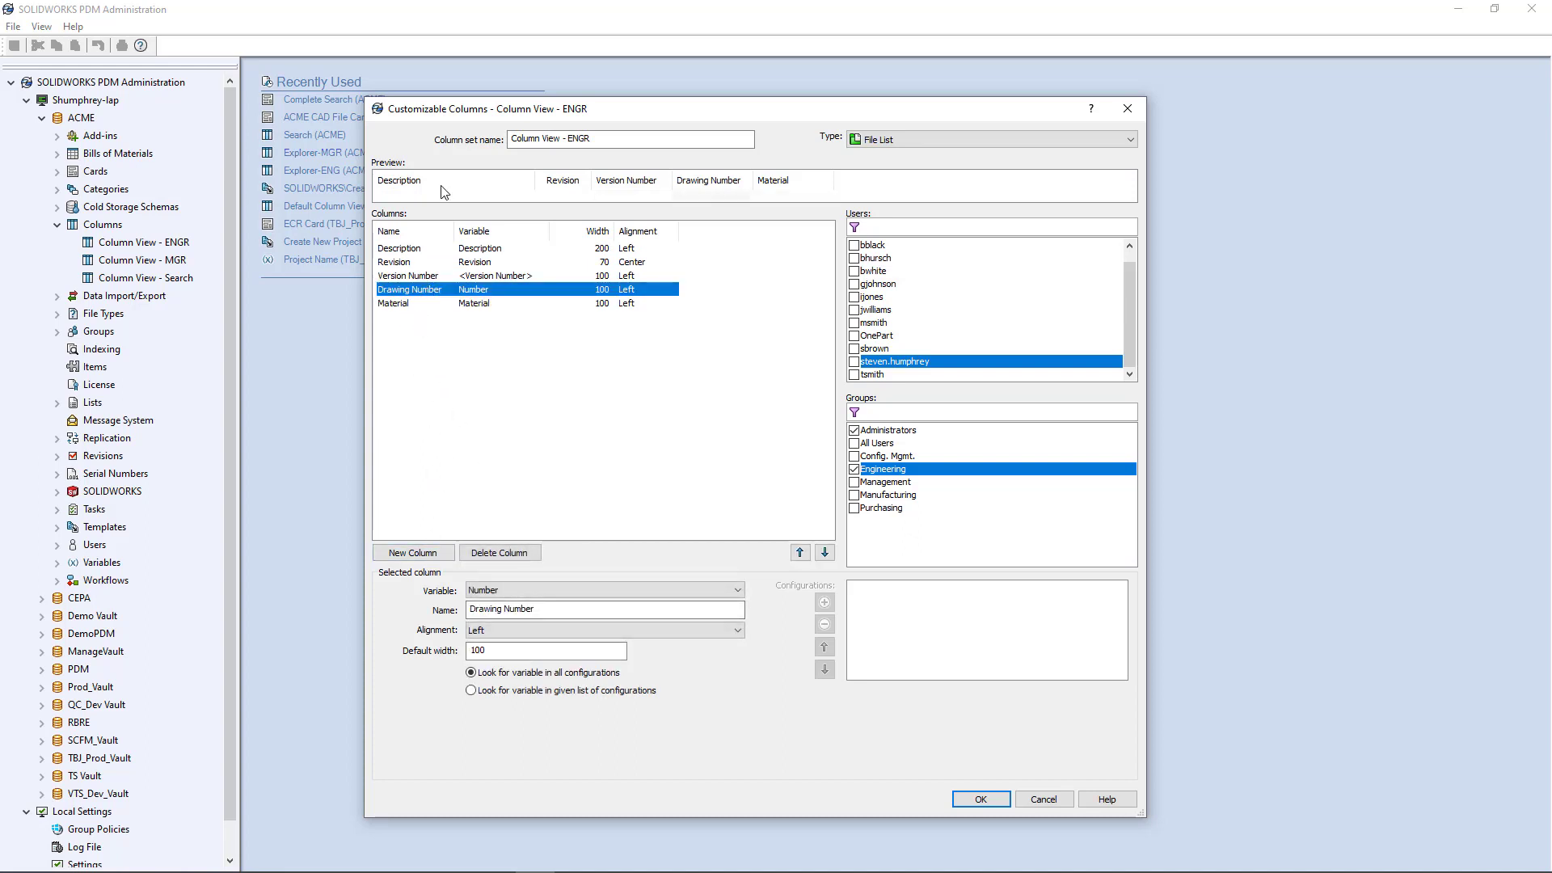
{"action": "left_click", "coordinate": [411, 263]}
{"action": "left_click", "coordinate": [412, 277]}
{"action": "left_click", "coordinate": [419, 290]}
{"action": "left_click", "coordinate": [420, 303]}
{"action": "left_click", "coordinate": [430, 366]}
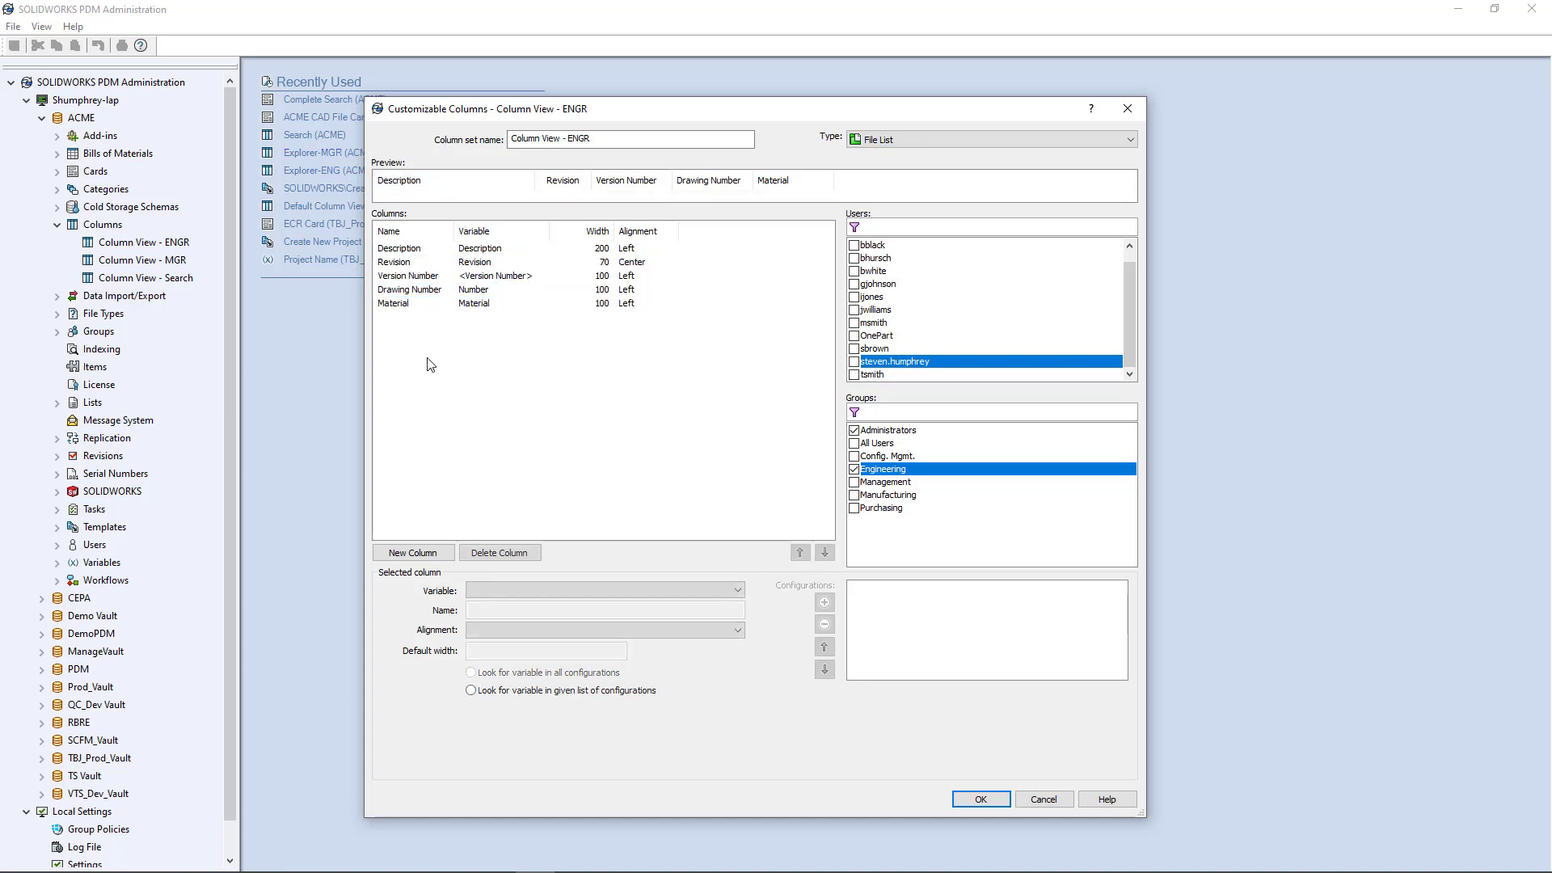
- Add a new column to the set, look through the available variables and set its variable to <Associated Item>
{"action": "left_click", "coordinate": [419, 556]}
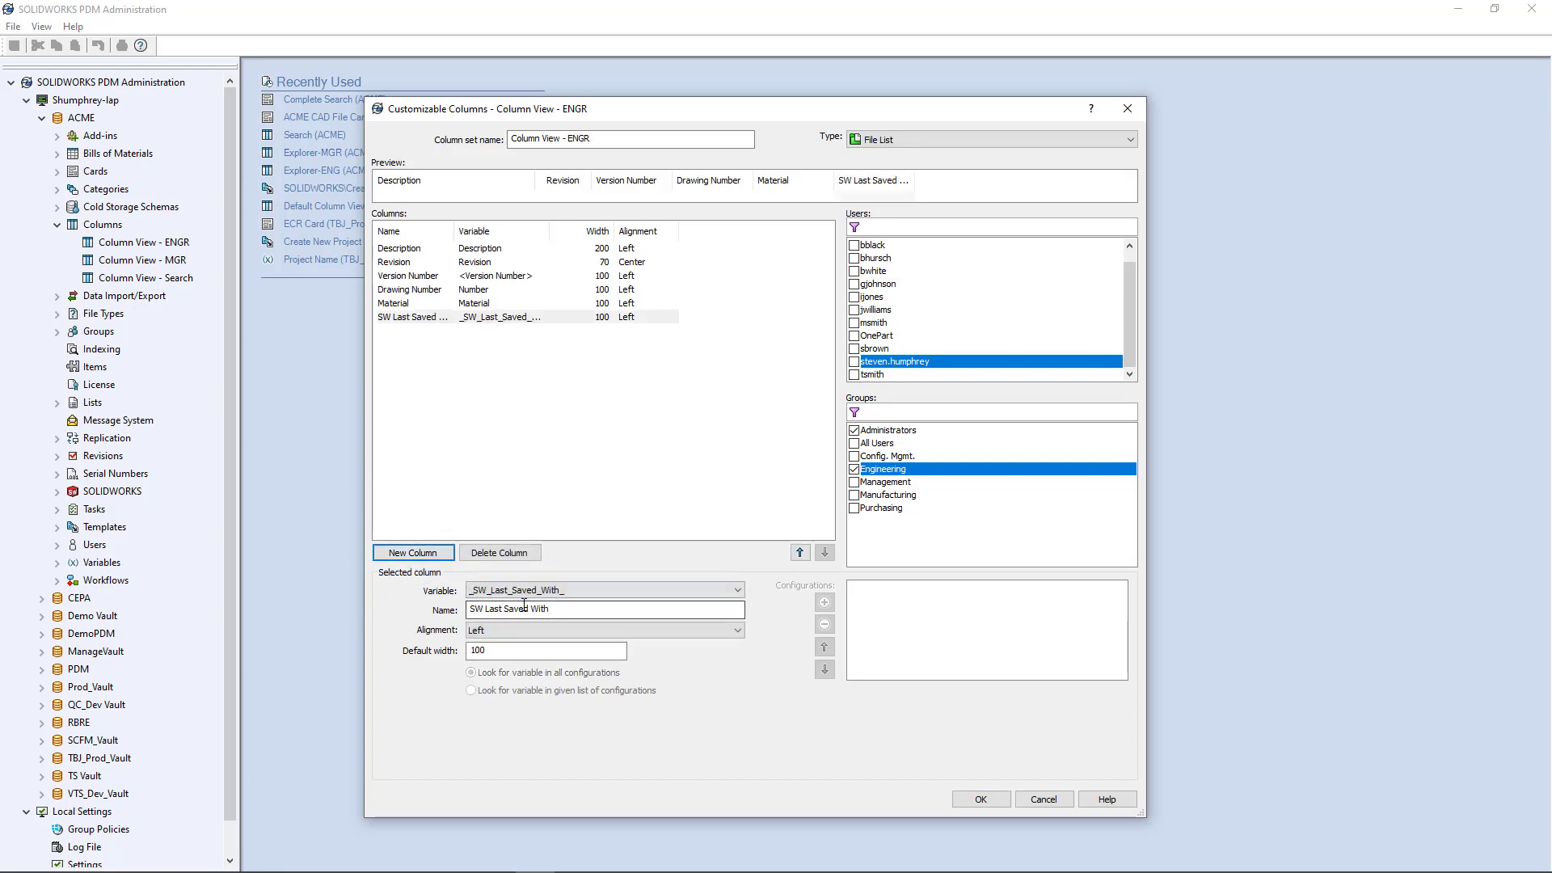
{"action": "left_click", "coordinate": [738, 591]}
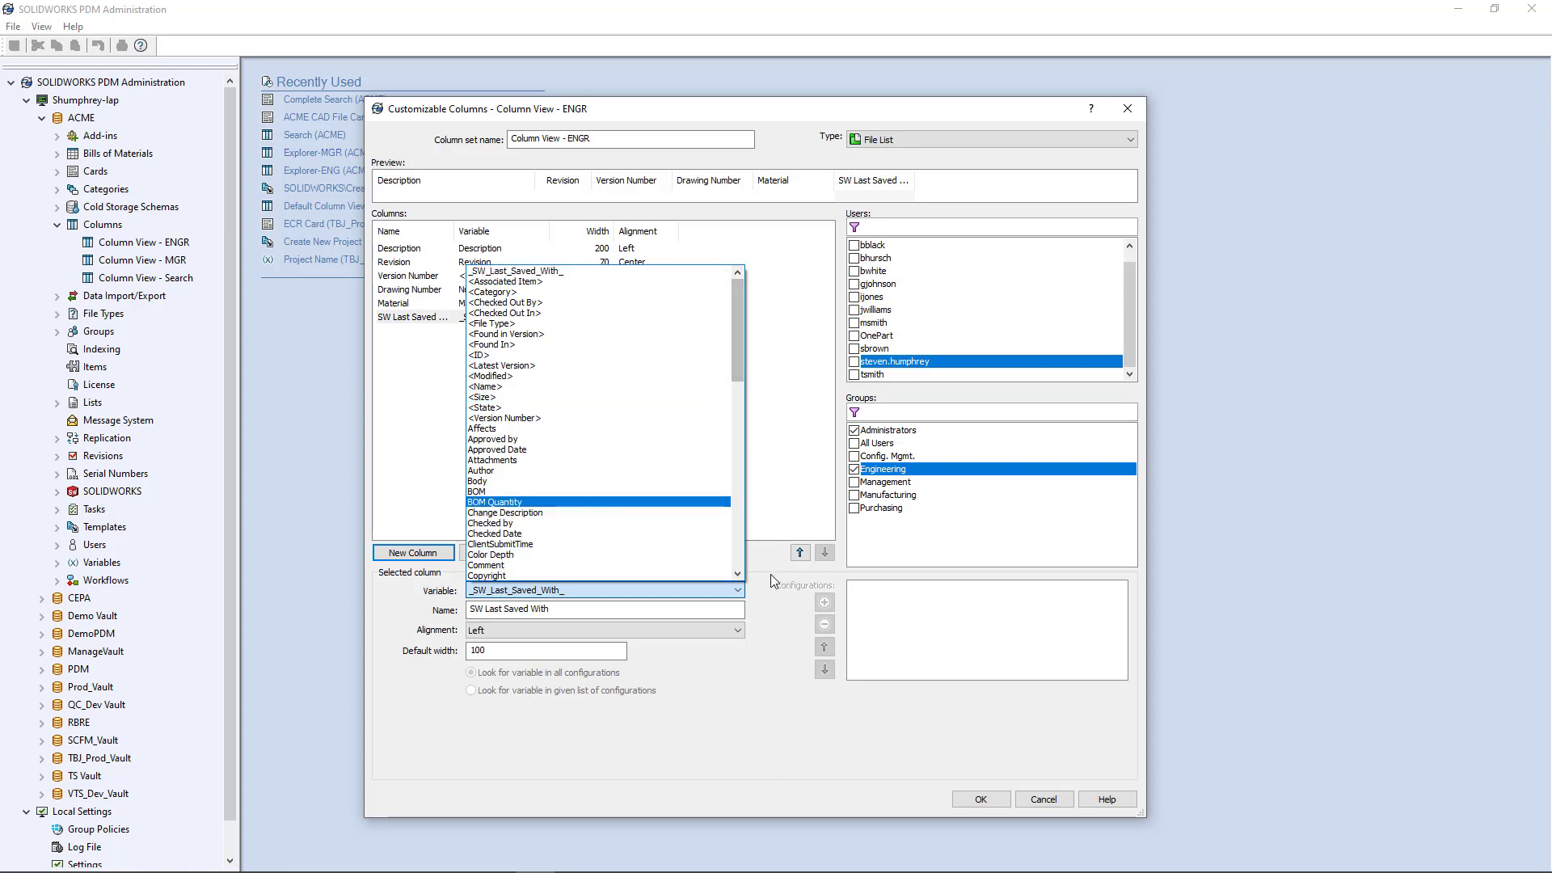
{"action": "left_click", "coordinate": [738, 591]}
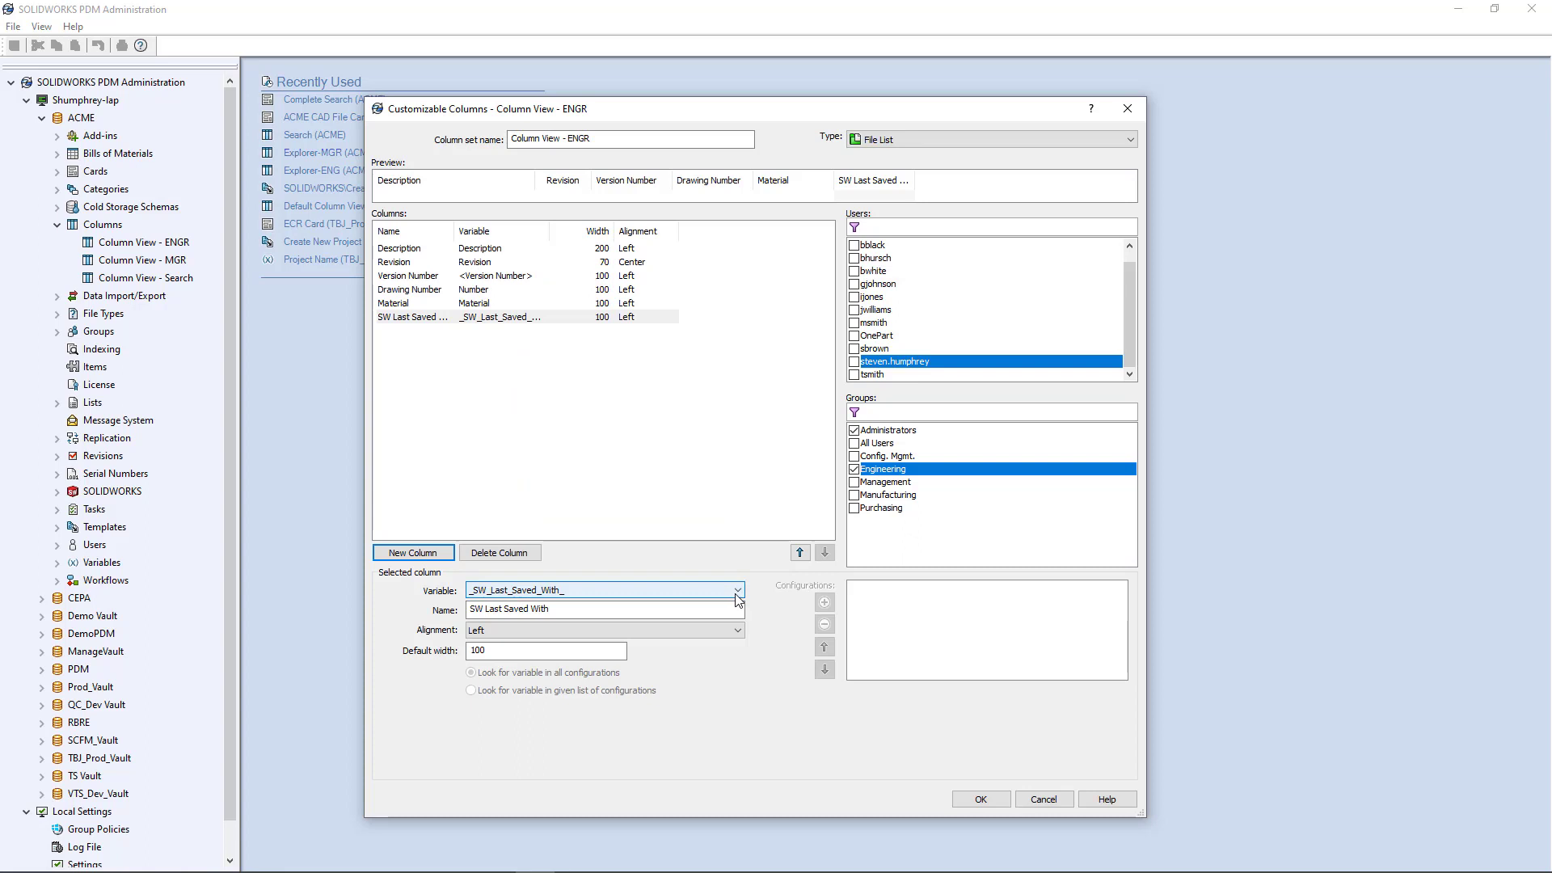
{"action": "left_click", "coordinate": [737, 591]}
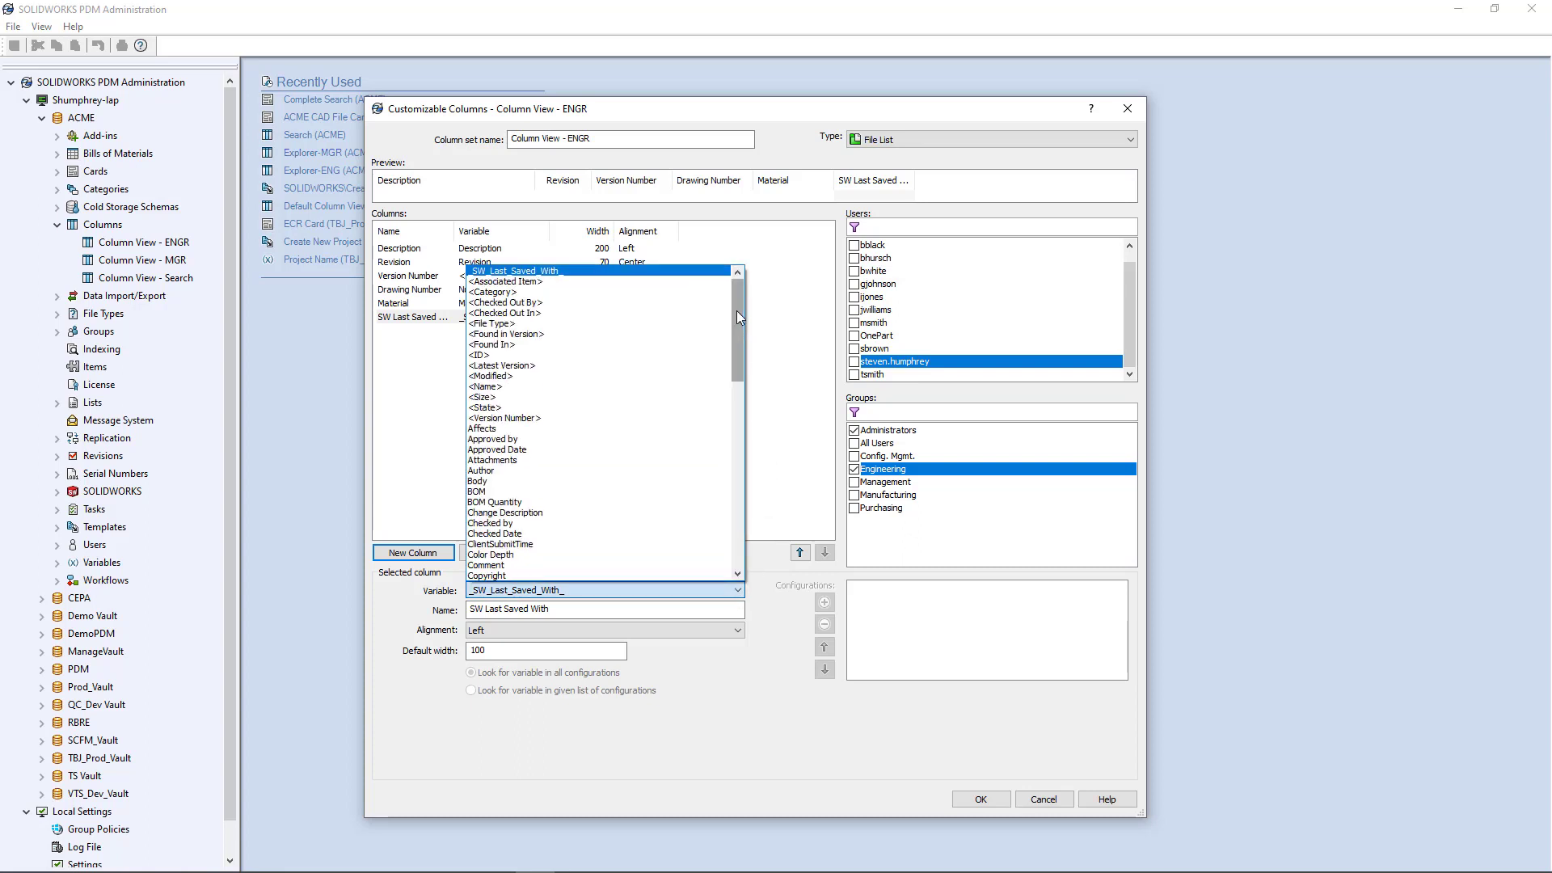
{"action": "left_click", "coordinate": [744, 590]}
{"action": "left_click", "coordinate": [738, 596]}
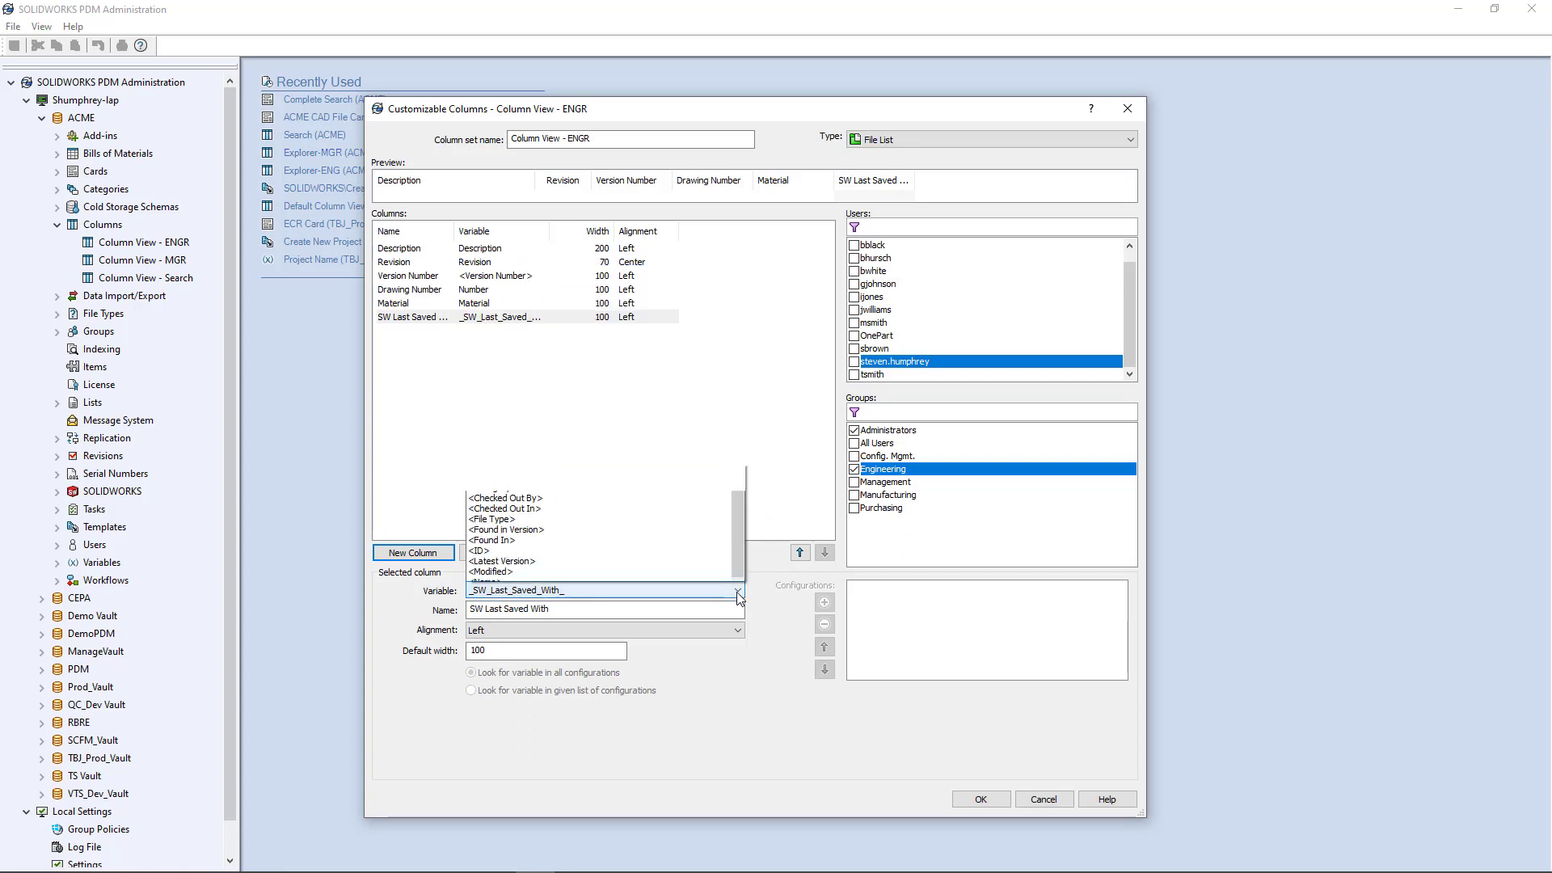
{"action": "left_click_drag", "start_coordinate": [734, 314], "coordinate": [735, 320]}
{"action": "scroll", "coordinate": [734, 320], "scroll_direction": "down", "scroll_amount": 18}
{"action": "scroll", "coordinate": [552, 459], "scroll_direction": "up", "scroll_amount": 12}
{"action": "scroll", "coordinate": [543, 471], "scroll_direction": "up", "scroll_amount": 8}
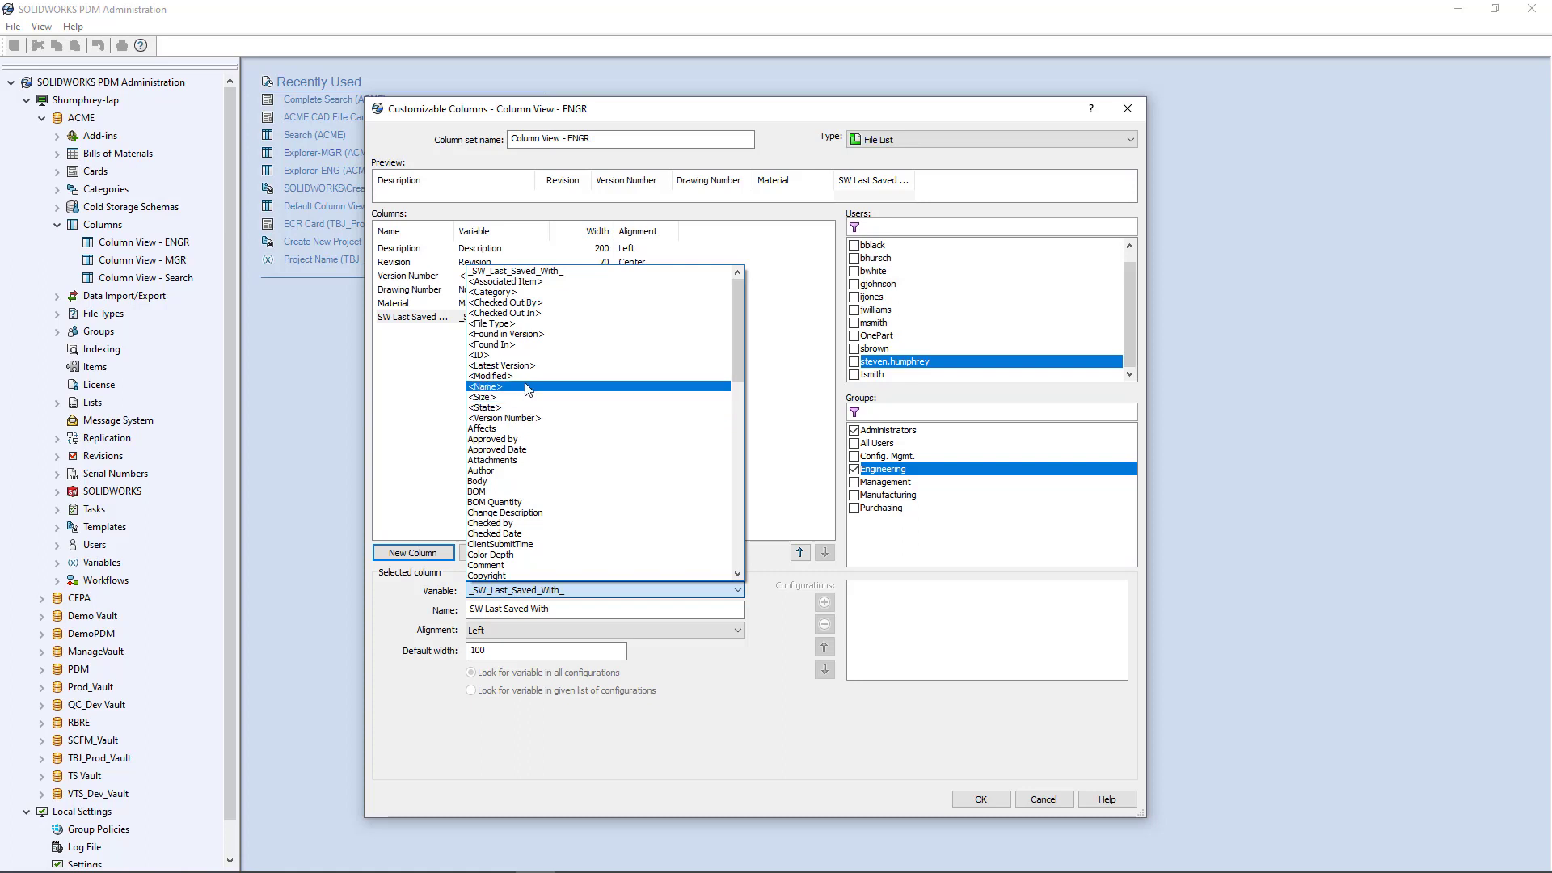
{"action": "left_click", "coordinate": [526, 281]}
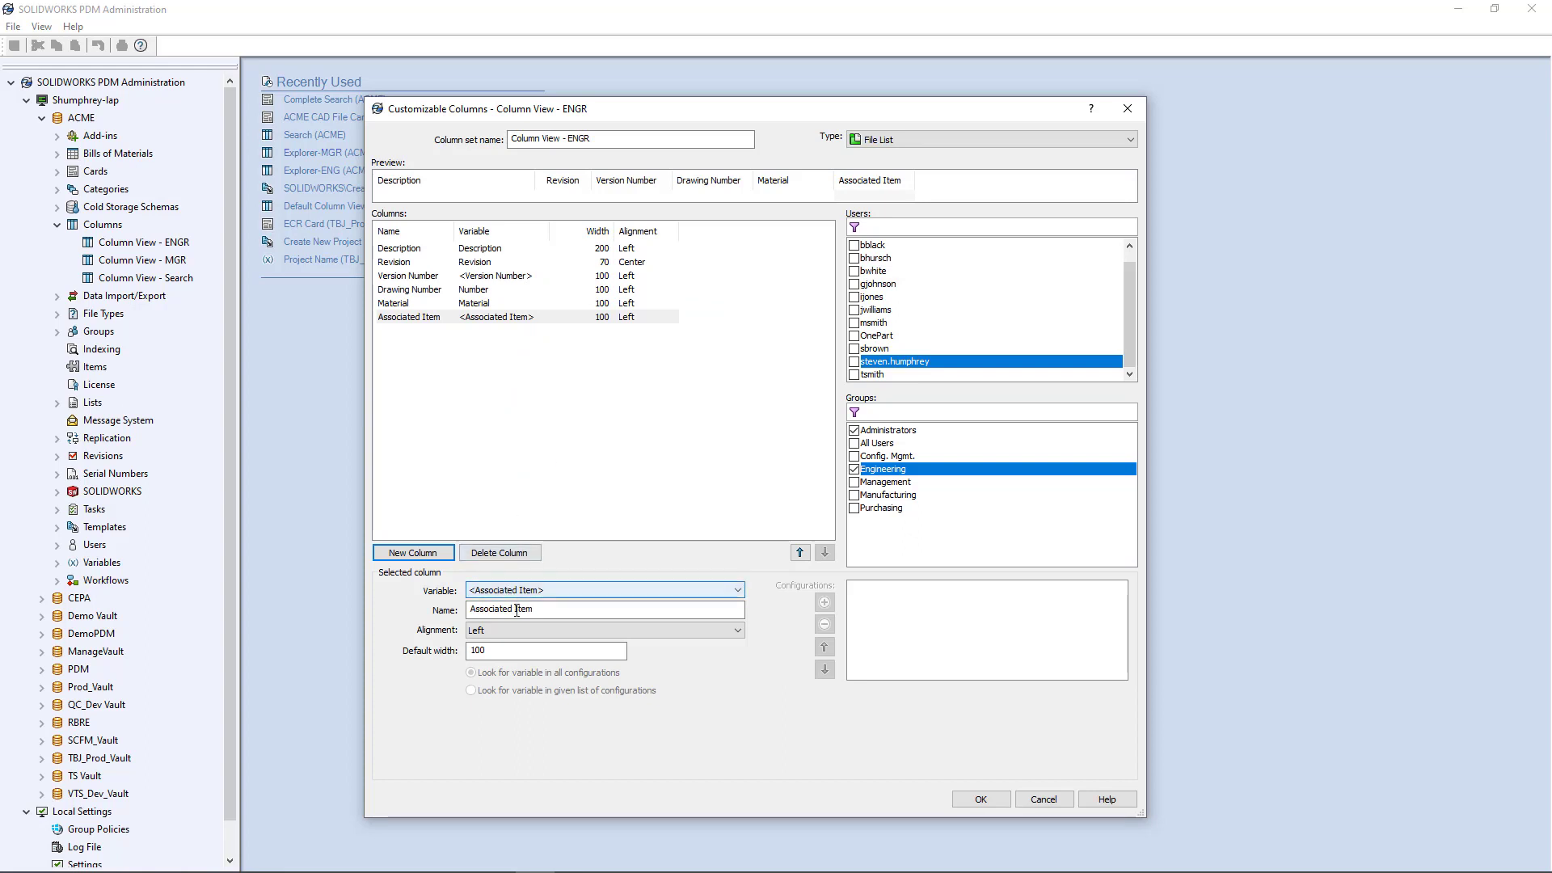
- Keep the new column's name as Associated Item and choose Left for its alignment after viewing the alignment options
{"action": "left_click", "coordinate": [564, 609]}
{"action": "left_click_drag", "start_coordinate": [559, 610], "coordinate": [471, 610]}
{"action": "left_click", "coordinate": [556, 612]}
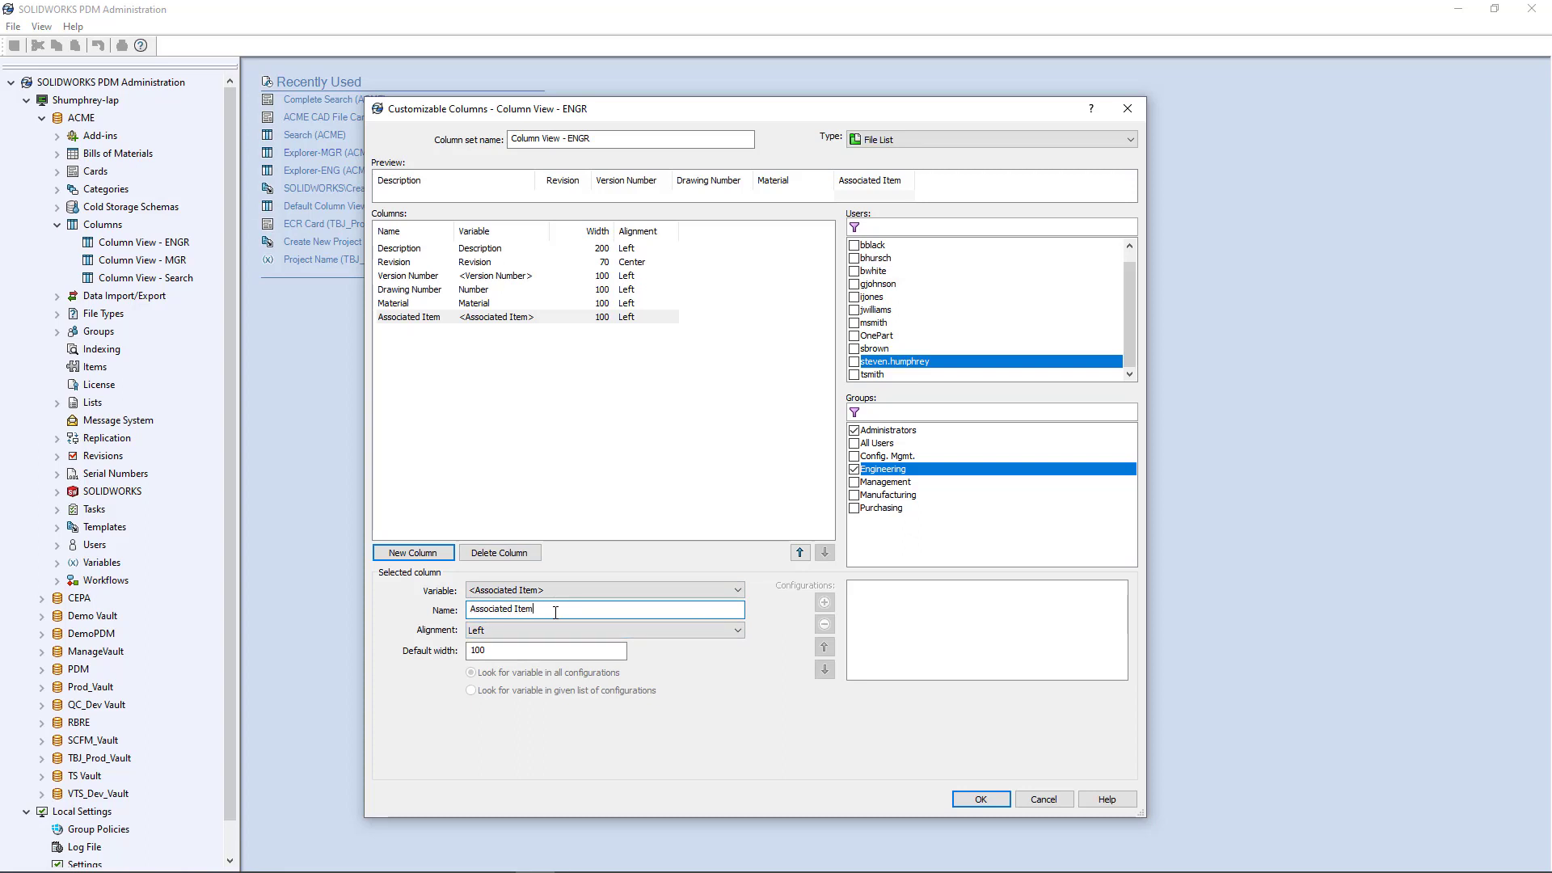
{"action": "left_click", "coordinate": [538, 634]}
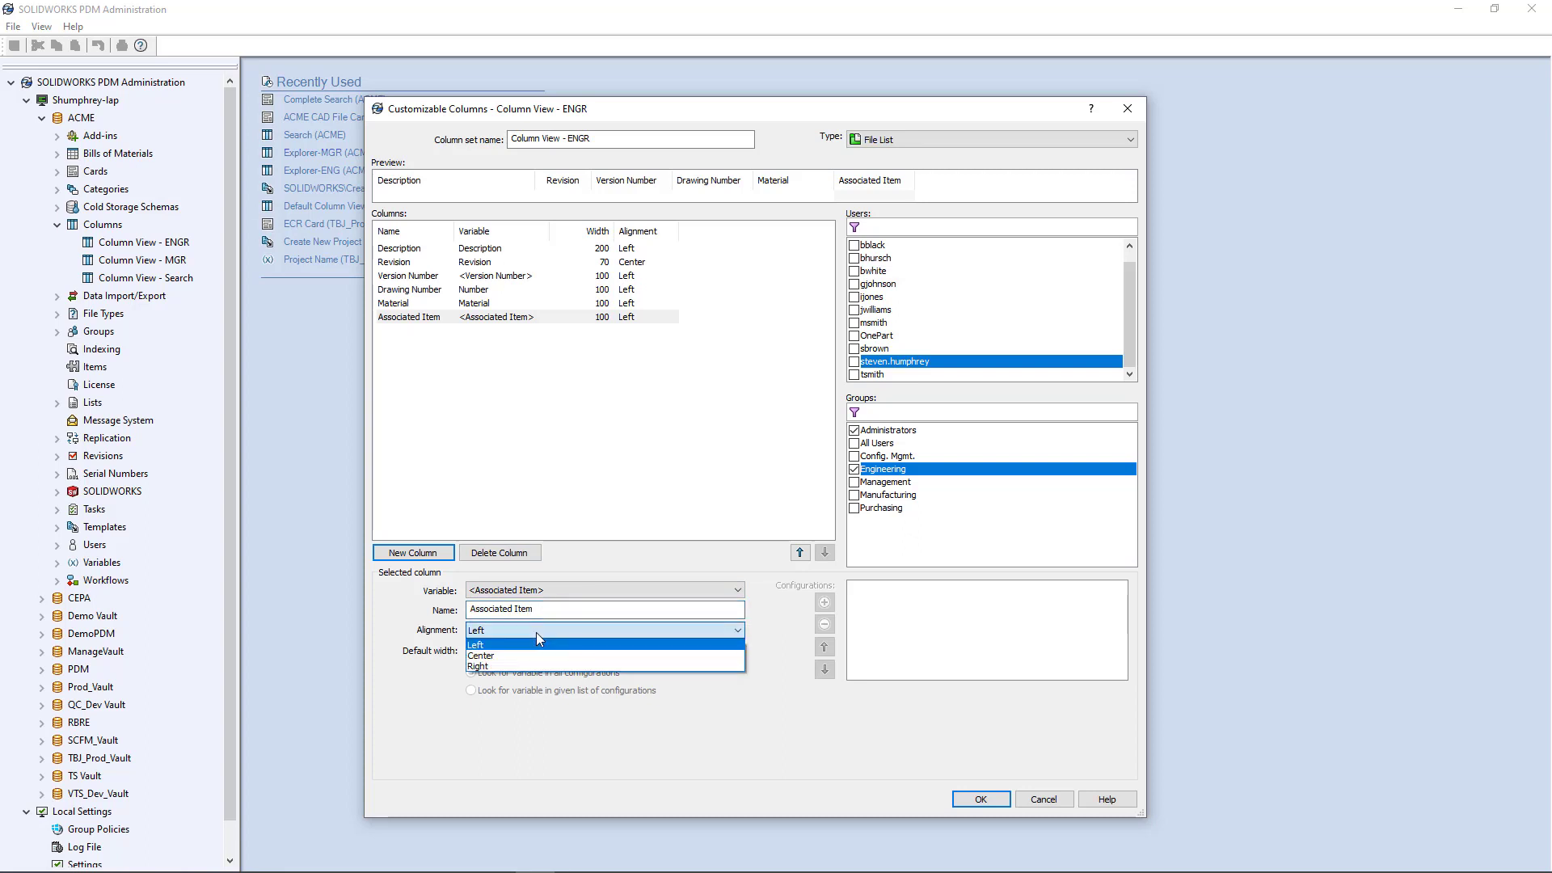
{"action": "left_click", "coordinate": [541, 641]}
{"action": "left_click", "coordinate": [536, 634]}
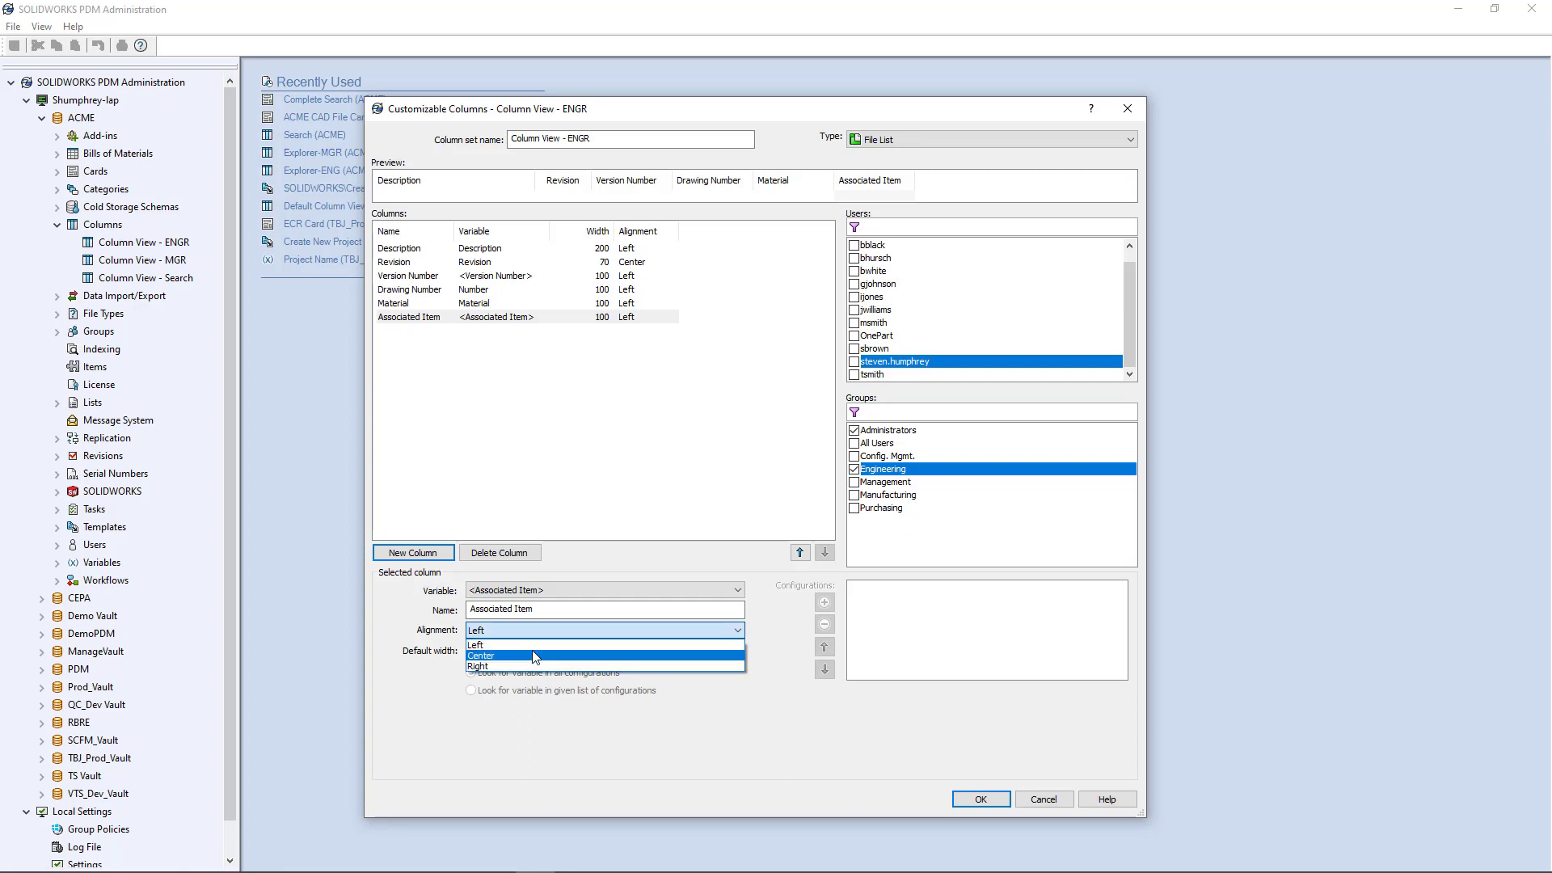
{"action": "key", "text": "Escape"}
{"action": "left_click", "coordinate": [507, 635]}
{"action": "left_click", "coordinate": [503, 646]}
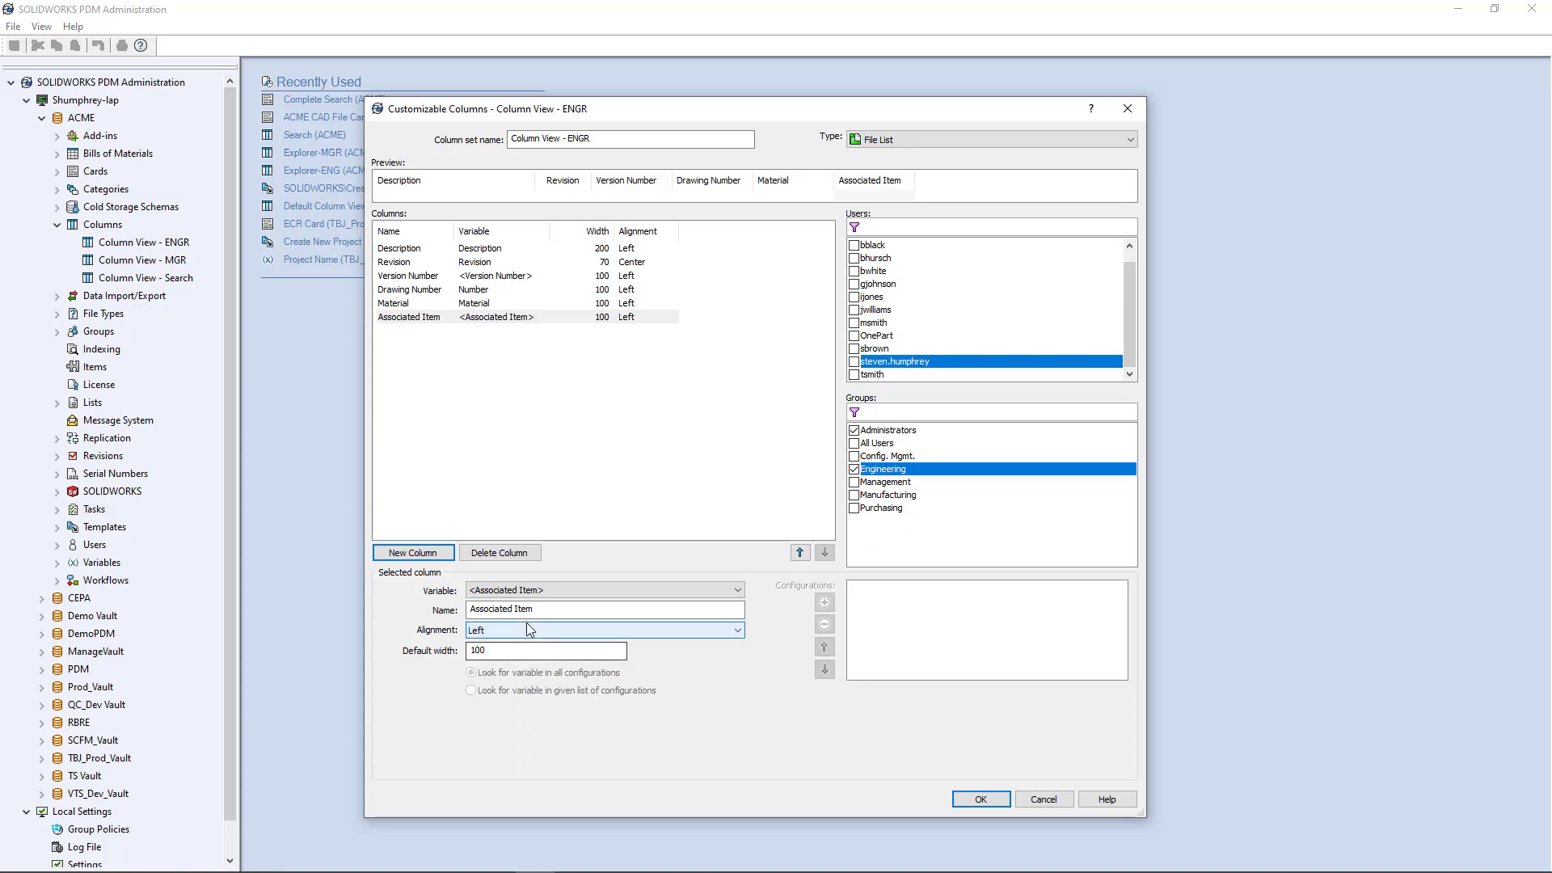
- Set the Associated Item column's default width to 125
{"action": "left_click", "coordinate": [504, 652]}
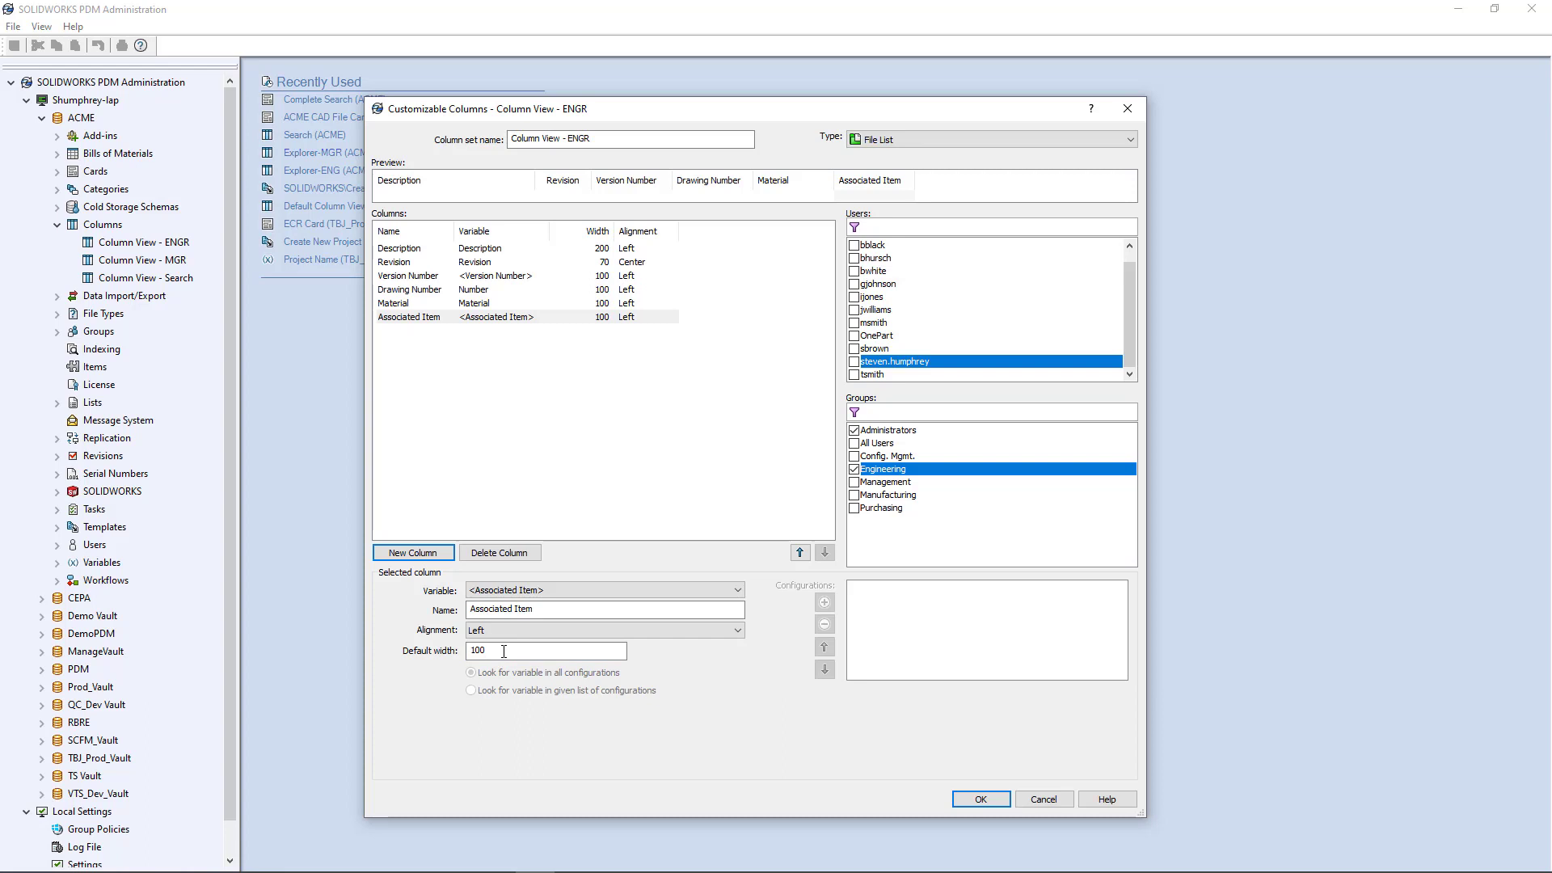
{"action": "key", "text": "BackSpace"}
{"action": "type", "text": "25"}
- Try moving the Associated Item column up above Drawing Number, and return it to the end of the list
{"action": "left_click", "coordinate": [408, 319]}
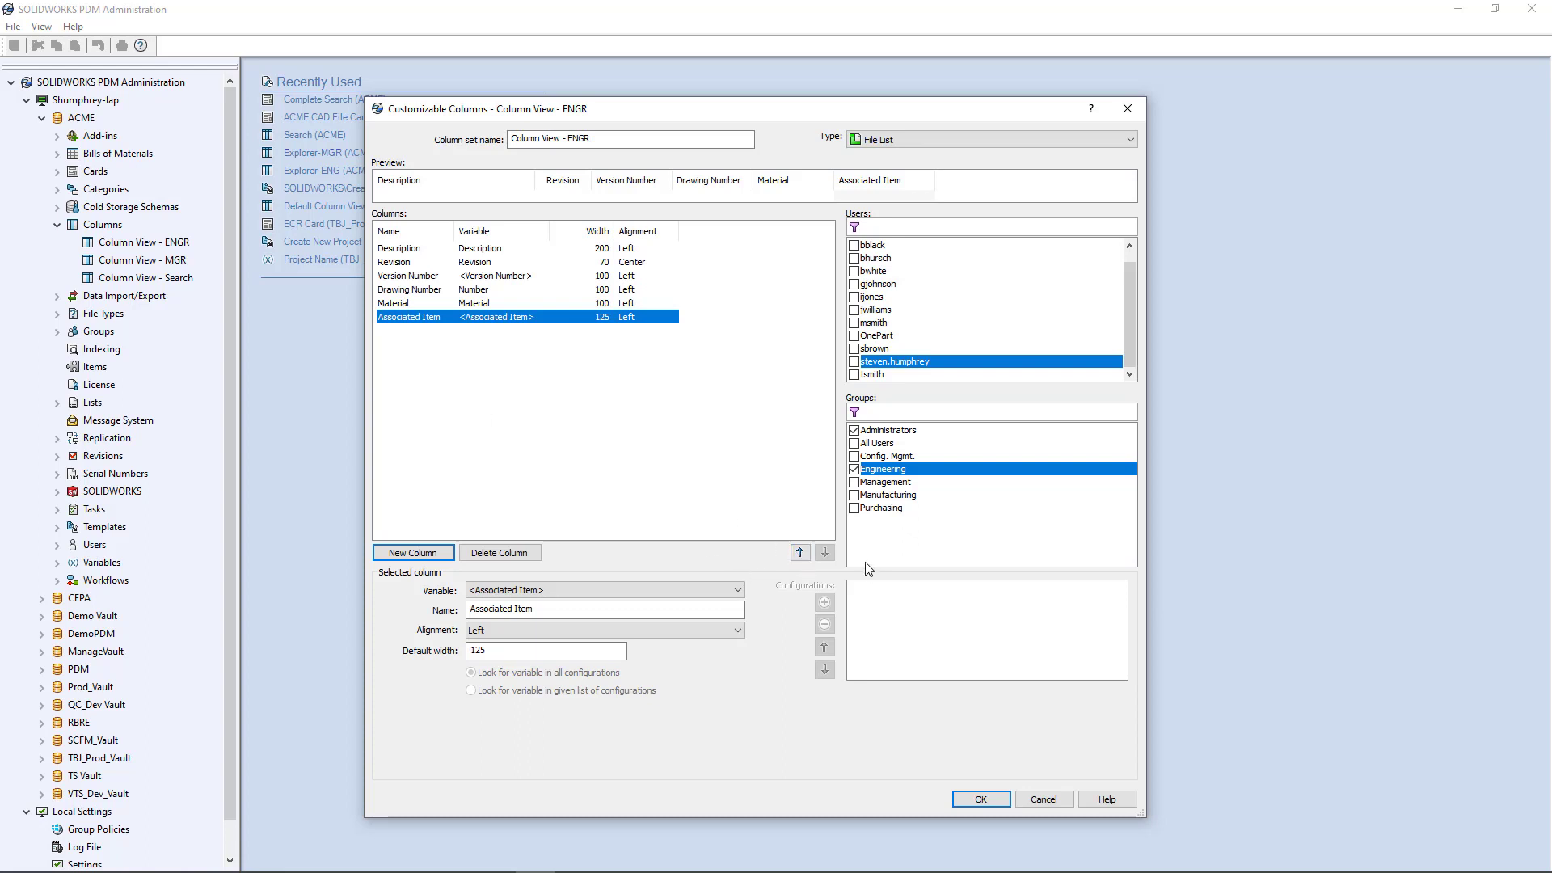
{"action": "left_click", "coordinate": [802, 553]}
{"action": "left_click", "coordinate": [801, 553]}
{"action": "left_click", "coordinate": [801, 553]}
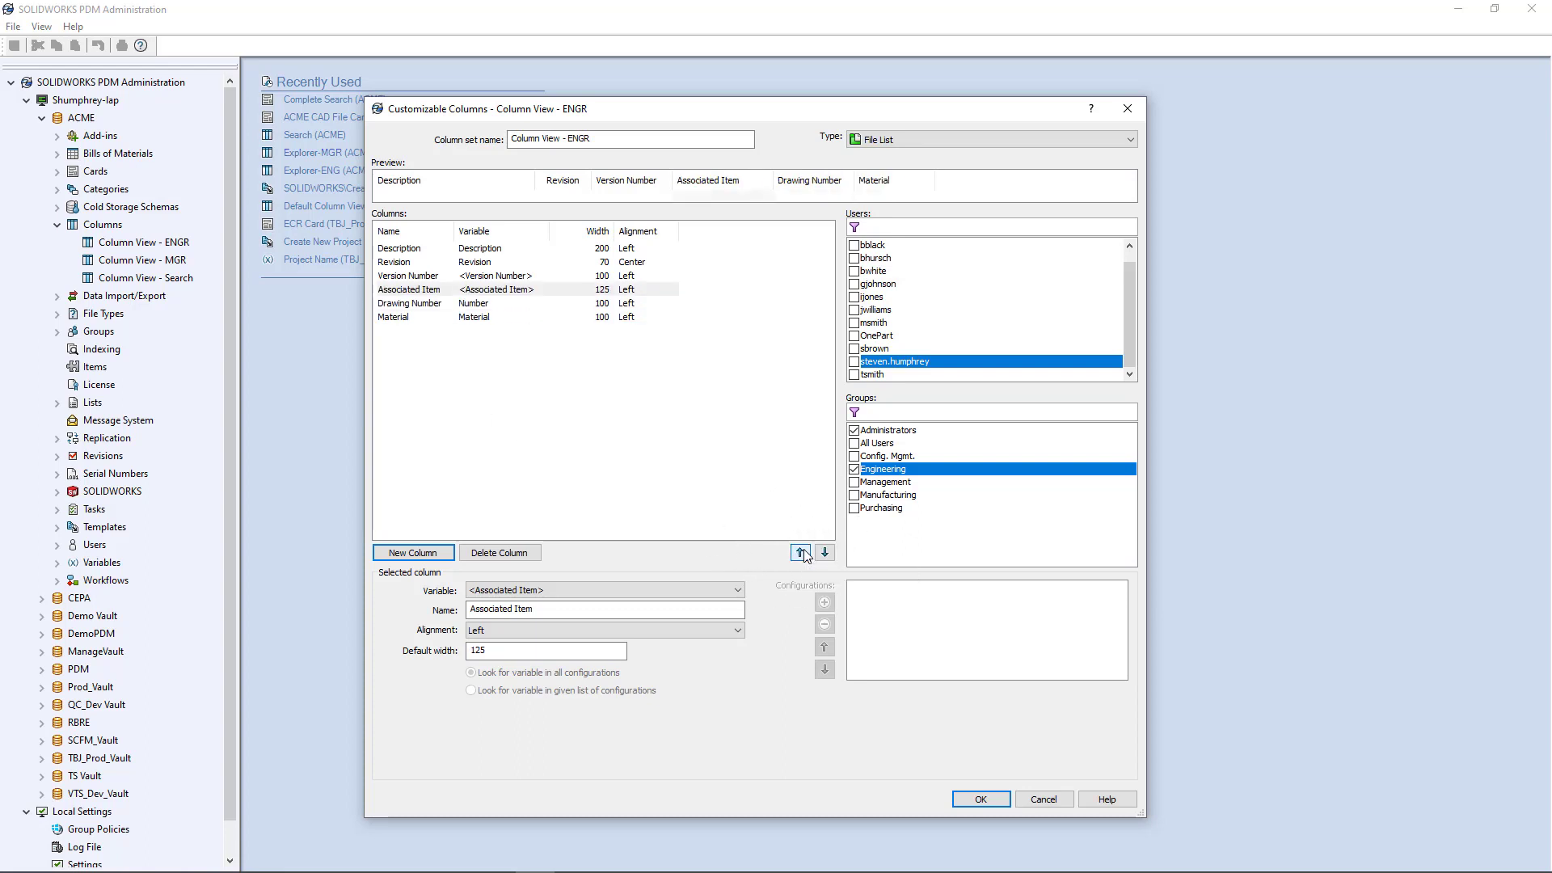
{"action": "left_click", "coordinate": [824, 553]}
{"action": "left_click", "coordinate": [824, 553]}
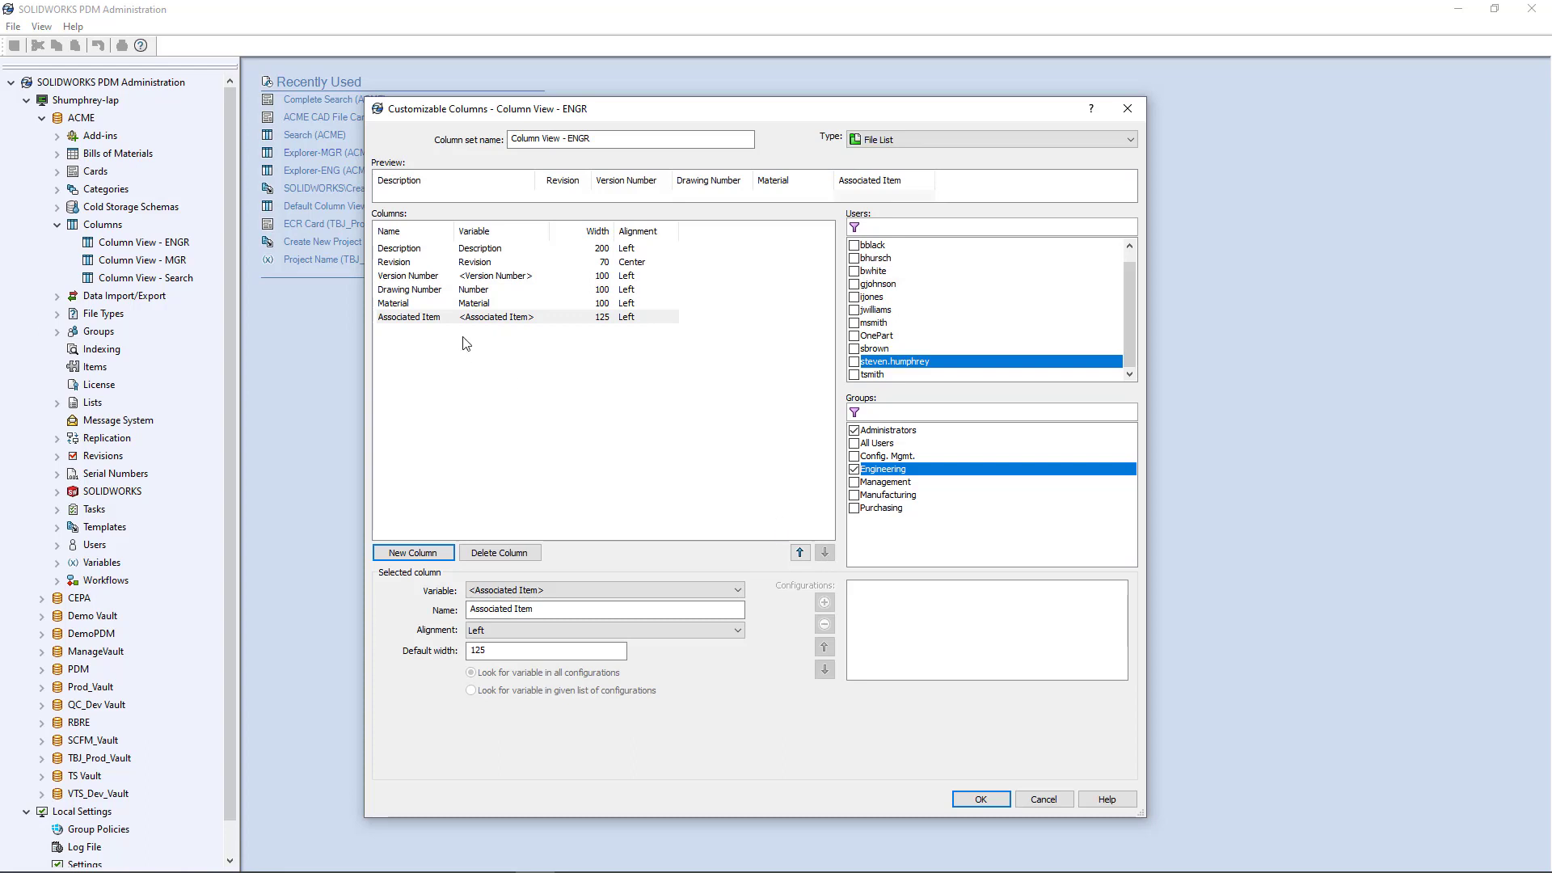
- Compare the settings of the existing columns, from Material up to Description, with those of the Associated Item column
{"action": "left_click", "coordinate": [453, 305]}
{"action": "left_click", "coordinate": [437, 275]}
{"action": "left_click", "coordinate": [437, 261]}
{"action": "left_click", "coordinate": [438, 248]}
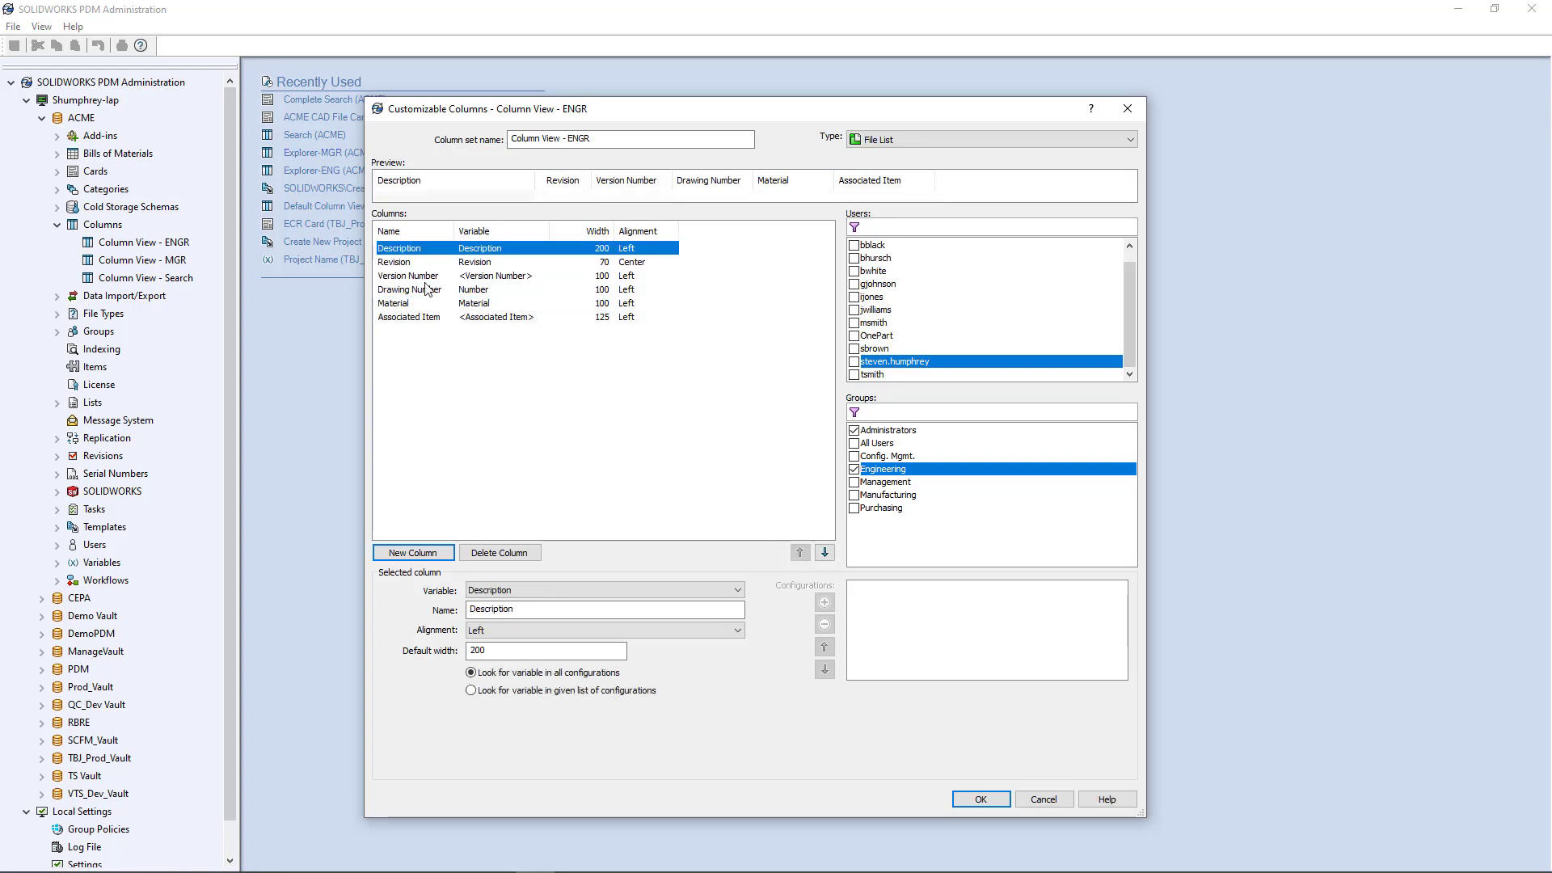
{"action": "left_click", "coordinate": [461, 368]}
{"action": "left_click", "coordinate": [418, 250]}
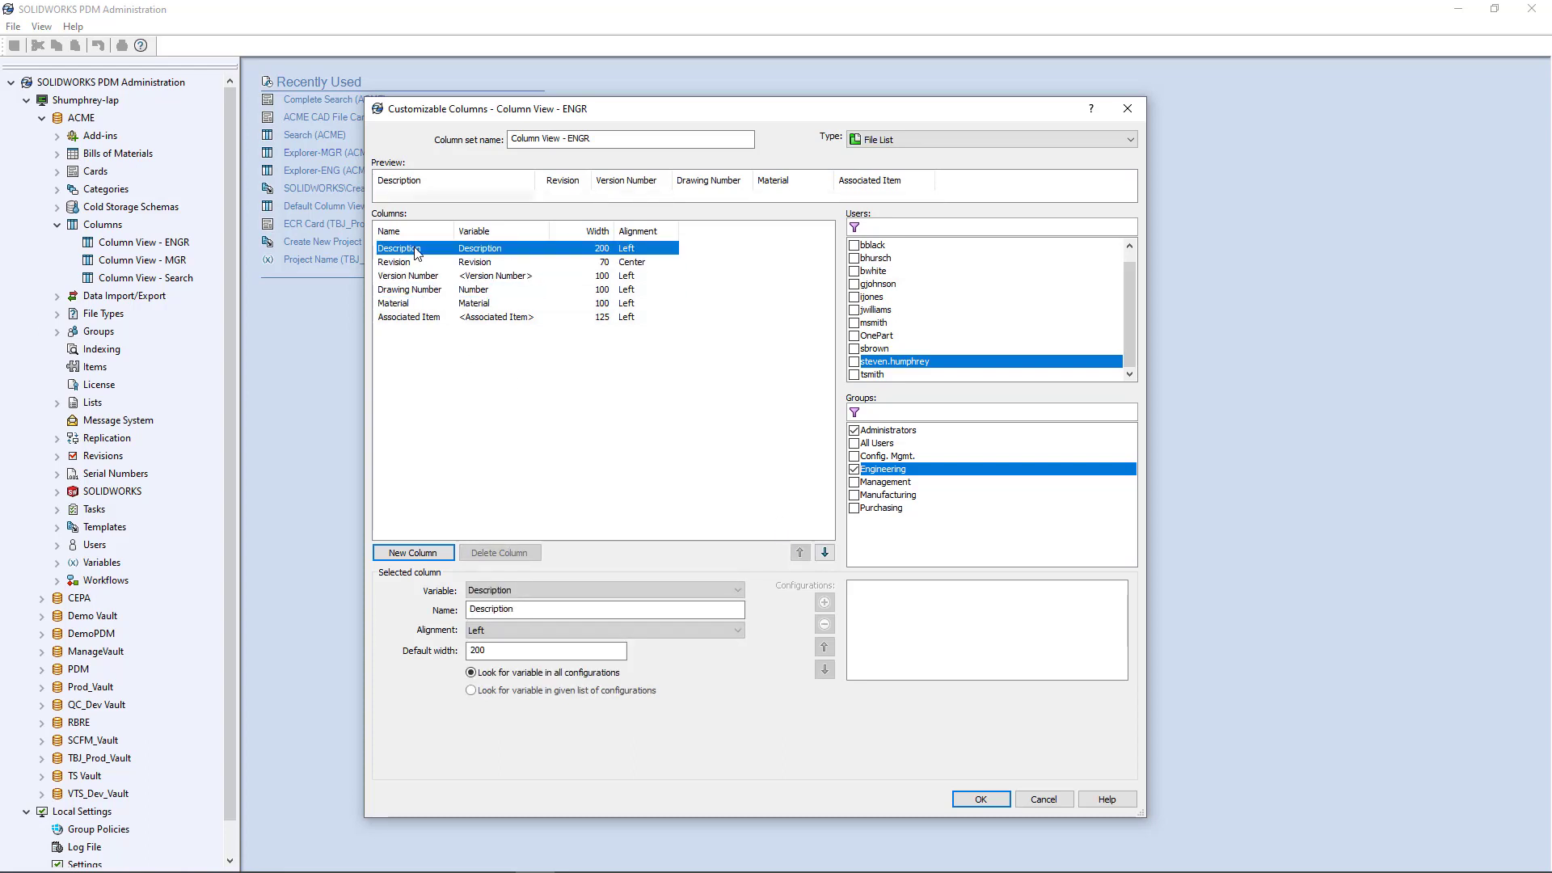
{"action": "left_click", "coordinate": [429, 320]}
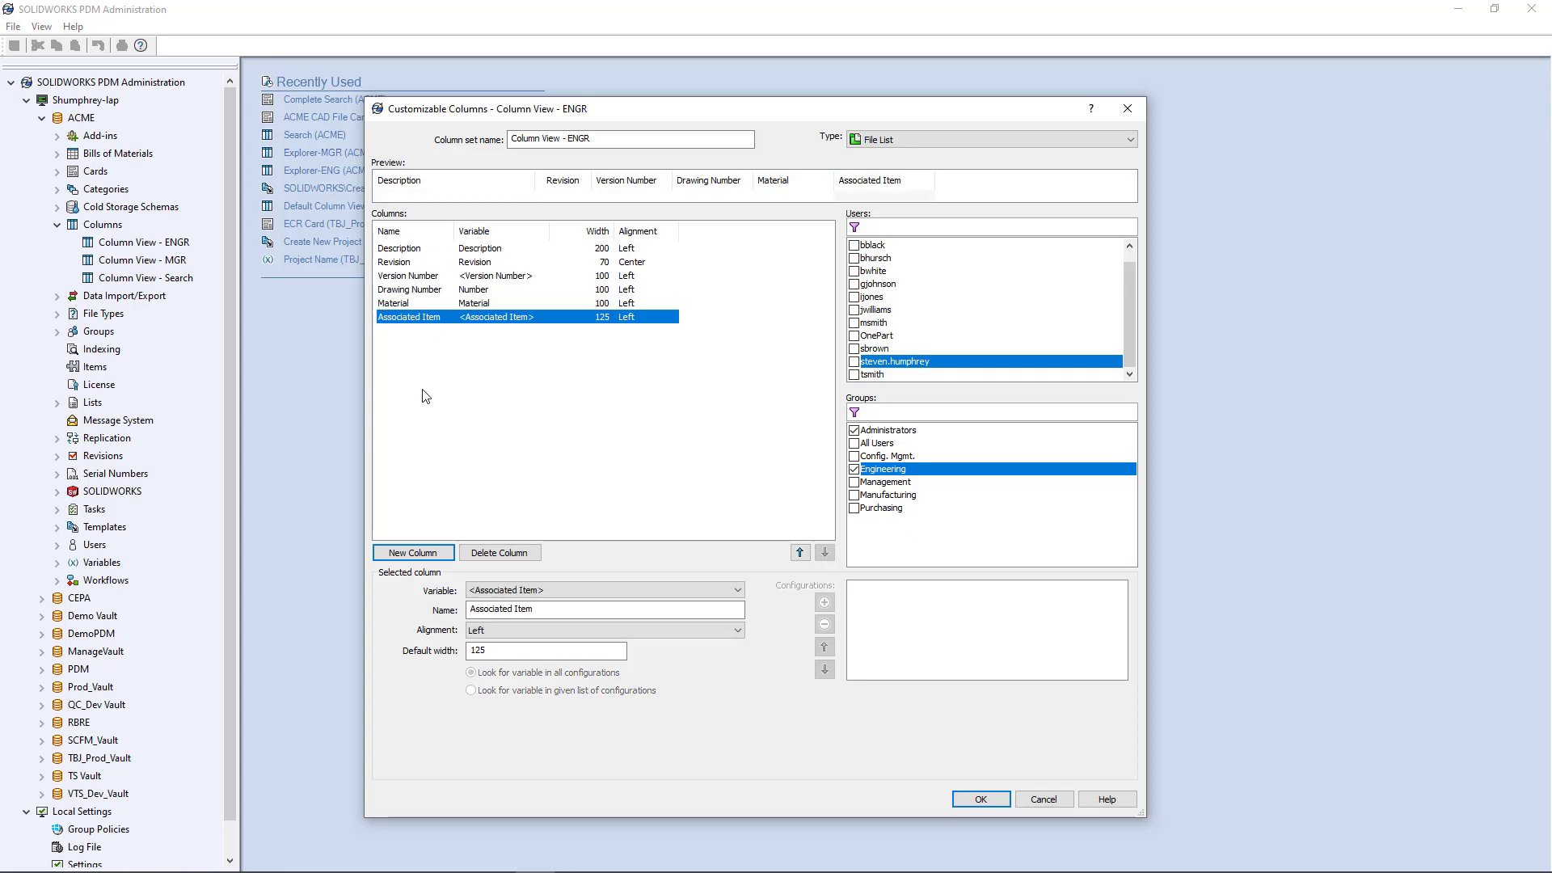
{"action": "left_click", "coordinate": [489, 396]}
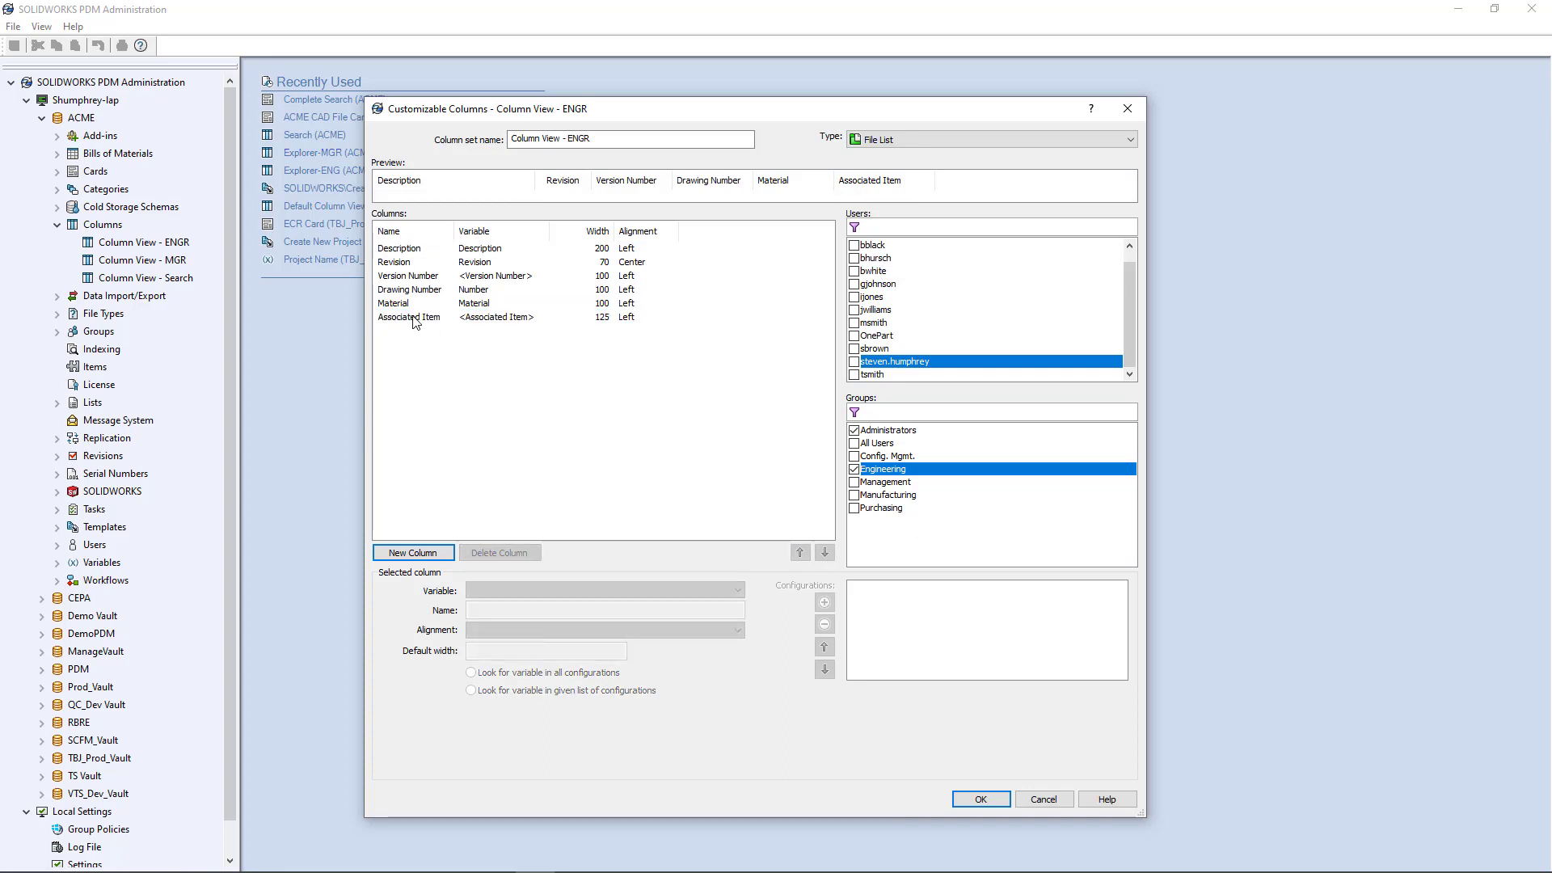
- Check the Associated Item column's settings once more and save the Column View - ENGR column set
{"action": "left_click", "coordinate": [414, 320]}
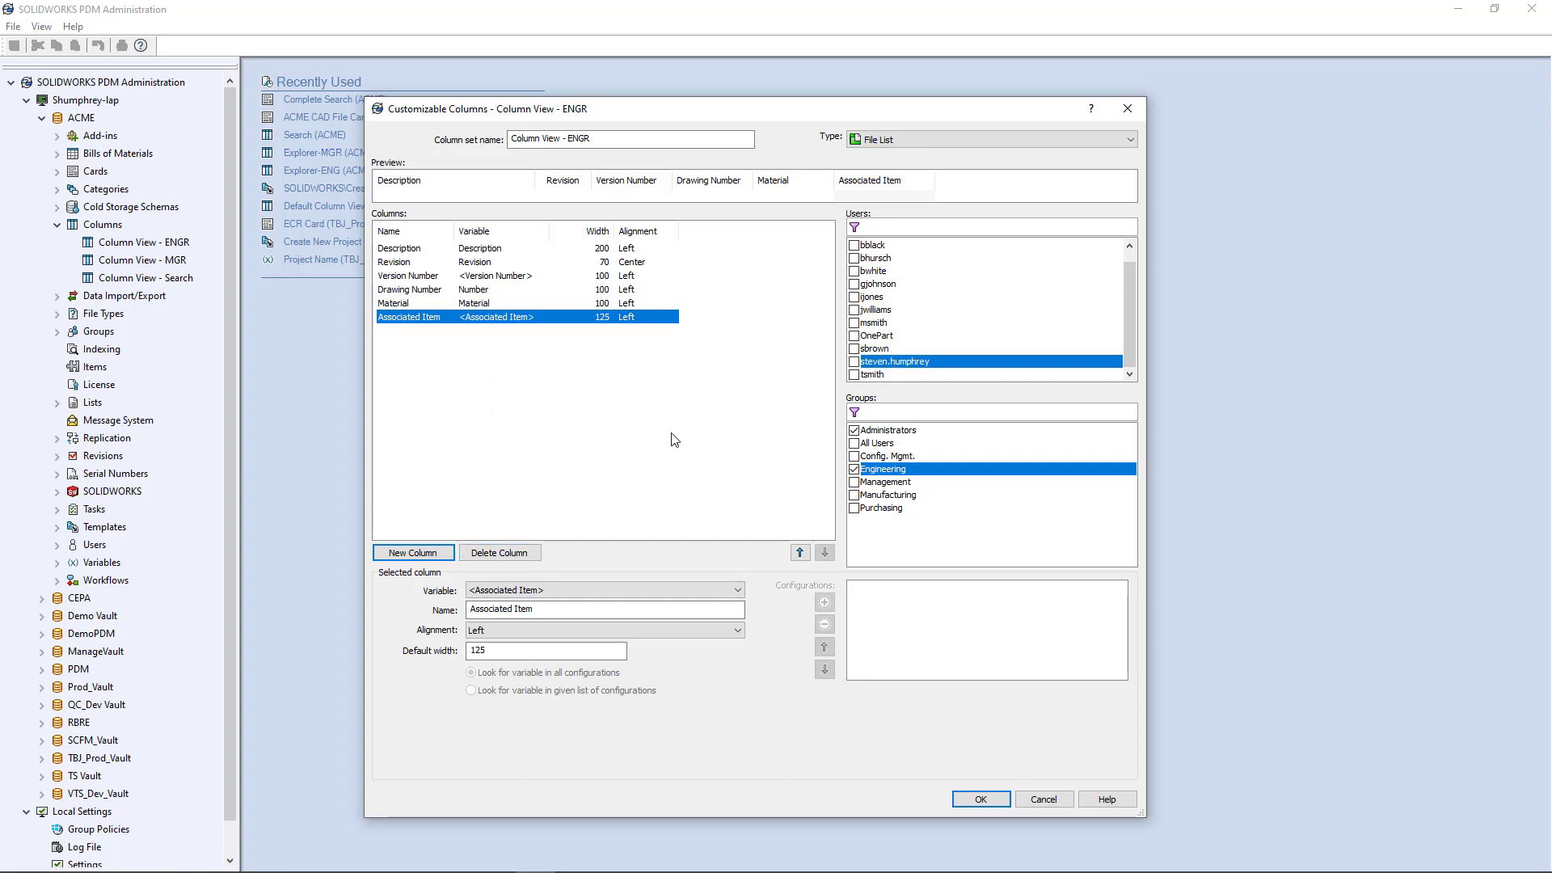
{"action": "left_click", "coordinate": [470, 413]}
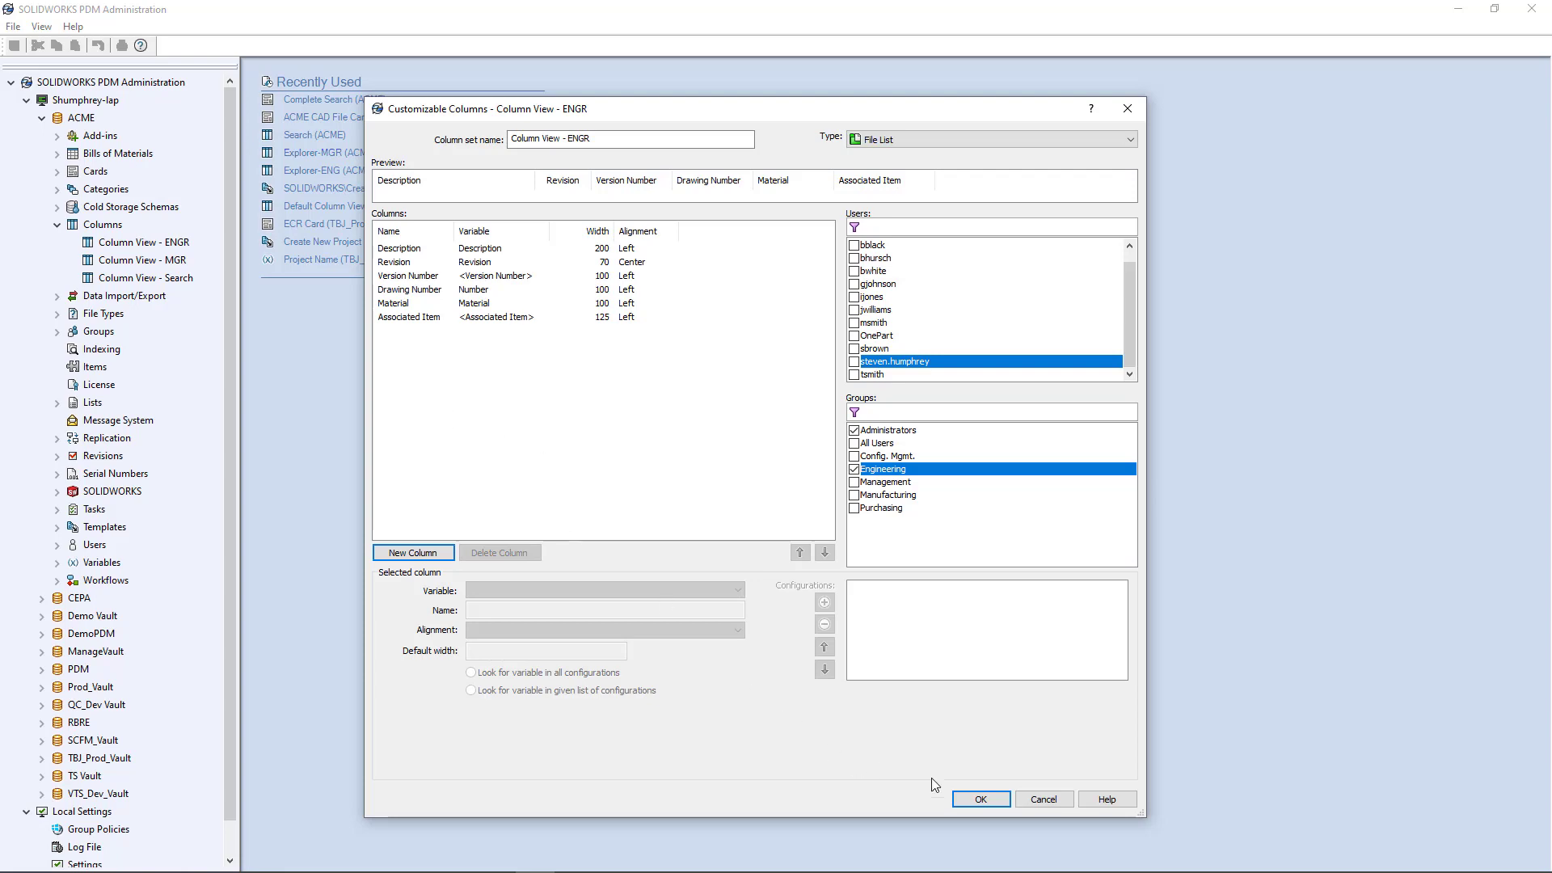
{"action": "left_click", "coordinate": [989, 803]}
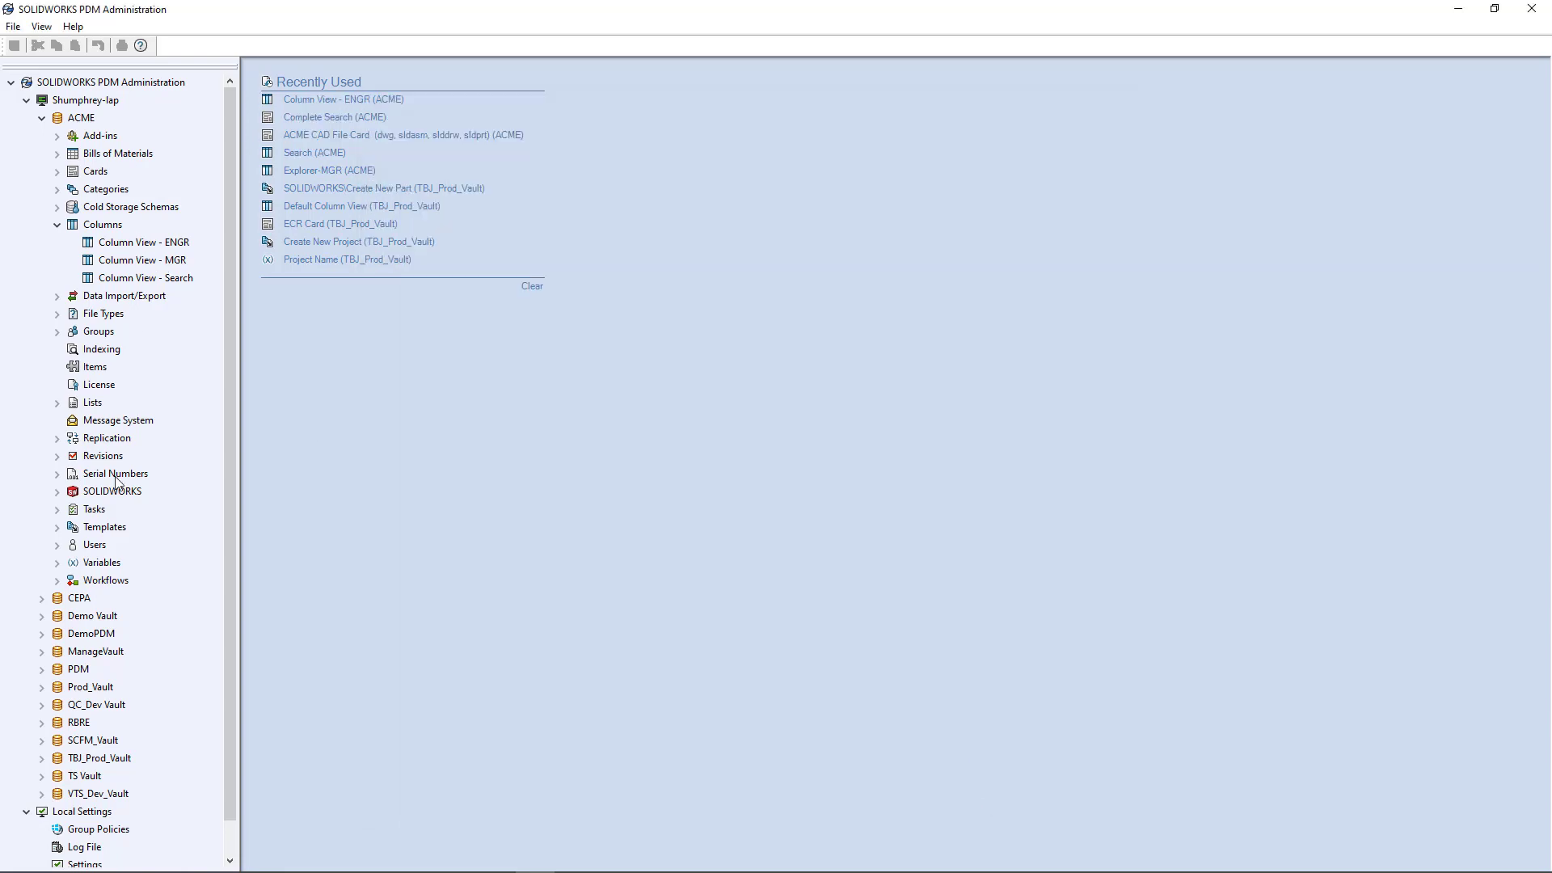
- Open the Administrators group's properties, choose Column View - ENGR as its column view and save the group
{"action": "left_click", "coordinate": [56, 332]}
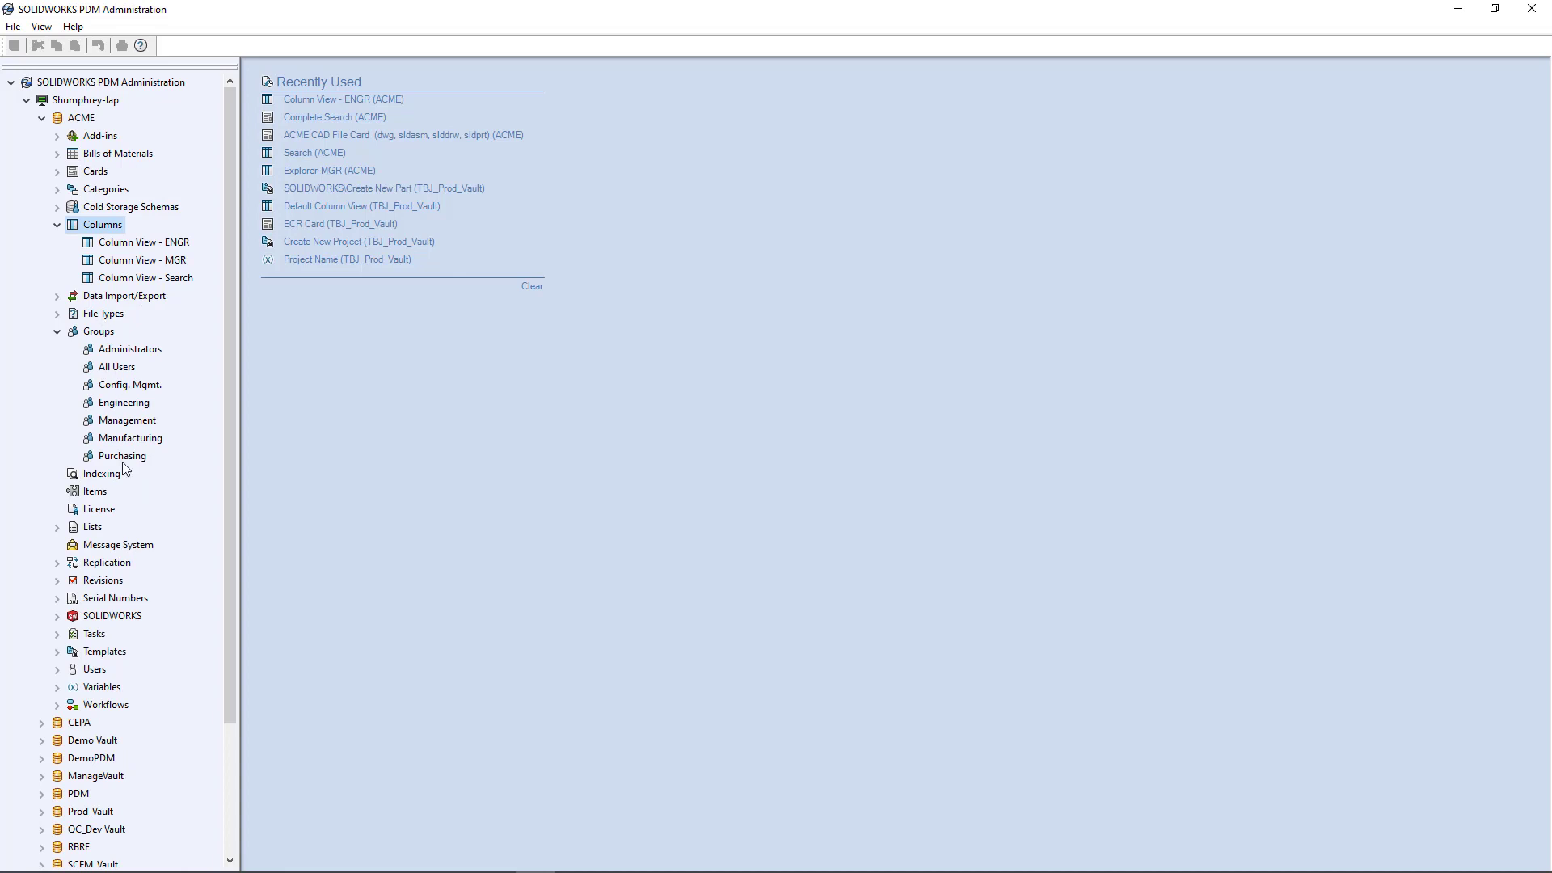
{"action": "double_click", "coordinate": [139, 351]}
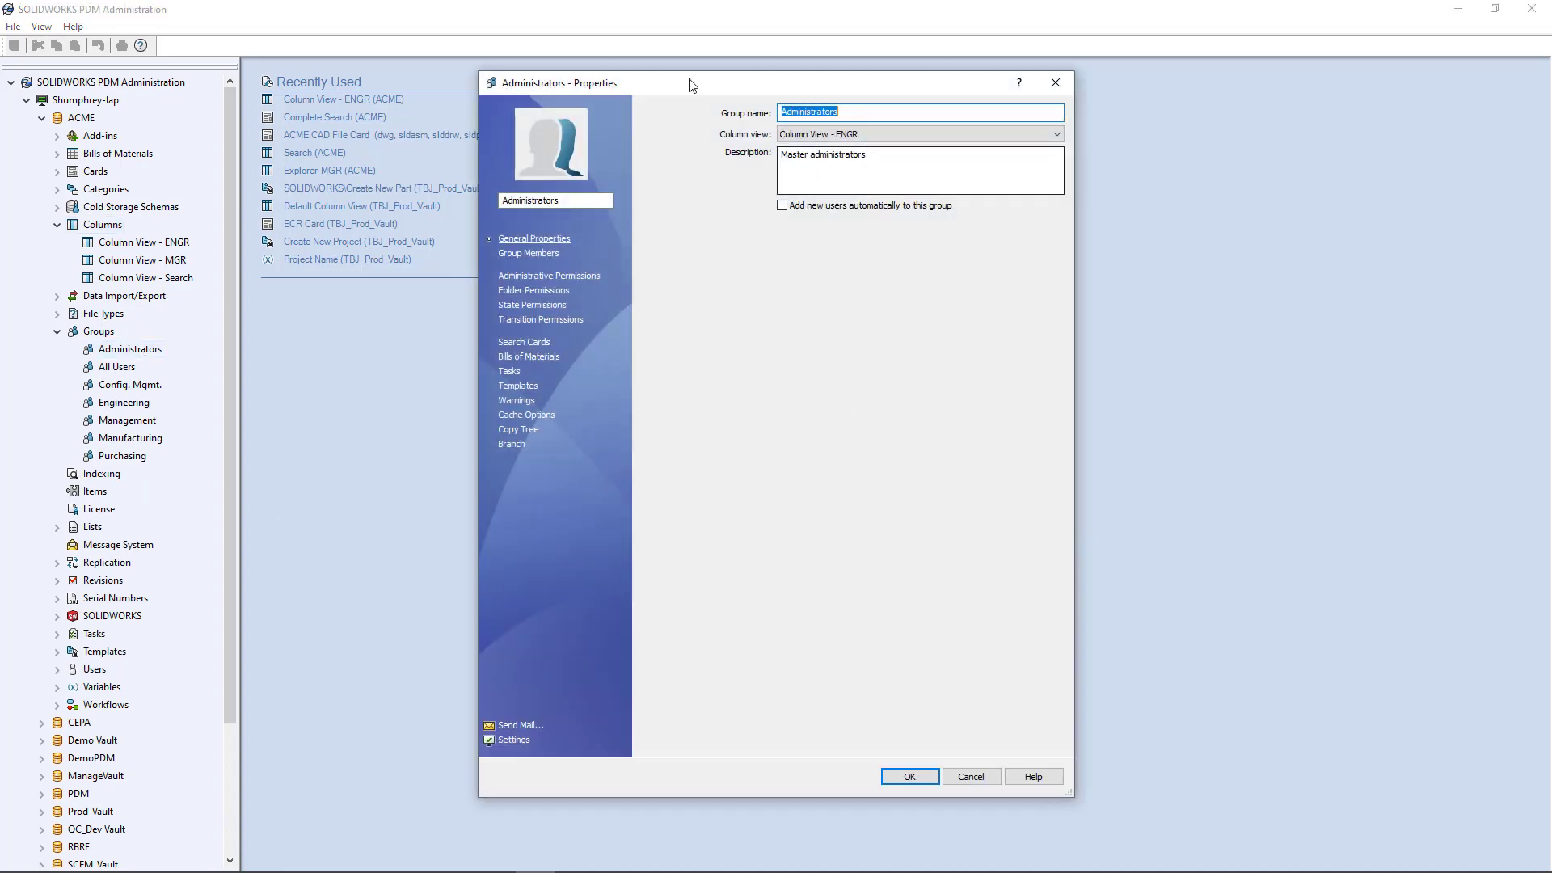
{"action": "left_click_drag", "start_coordinate": [690, 83], "coordinate": [677, 85]}
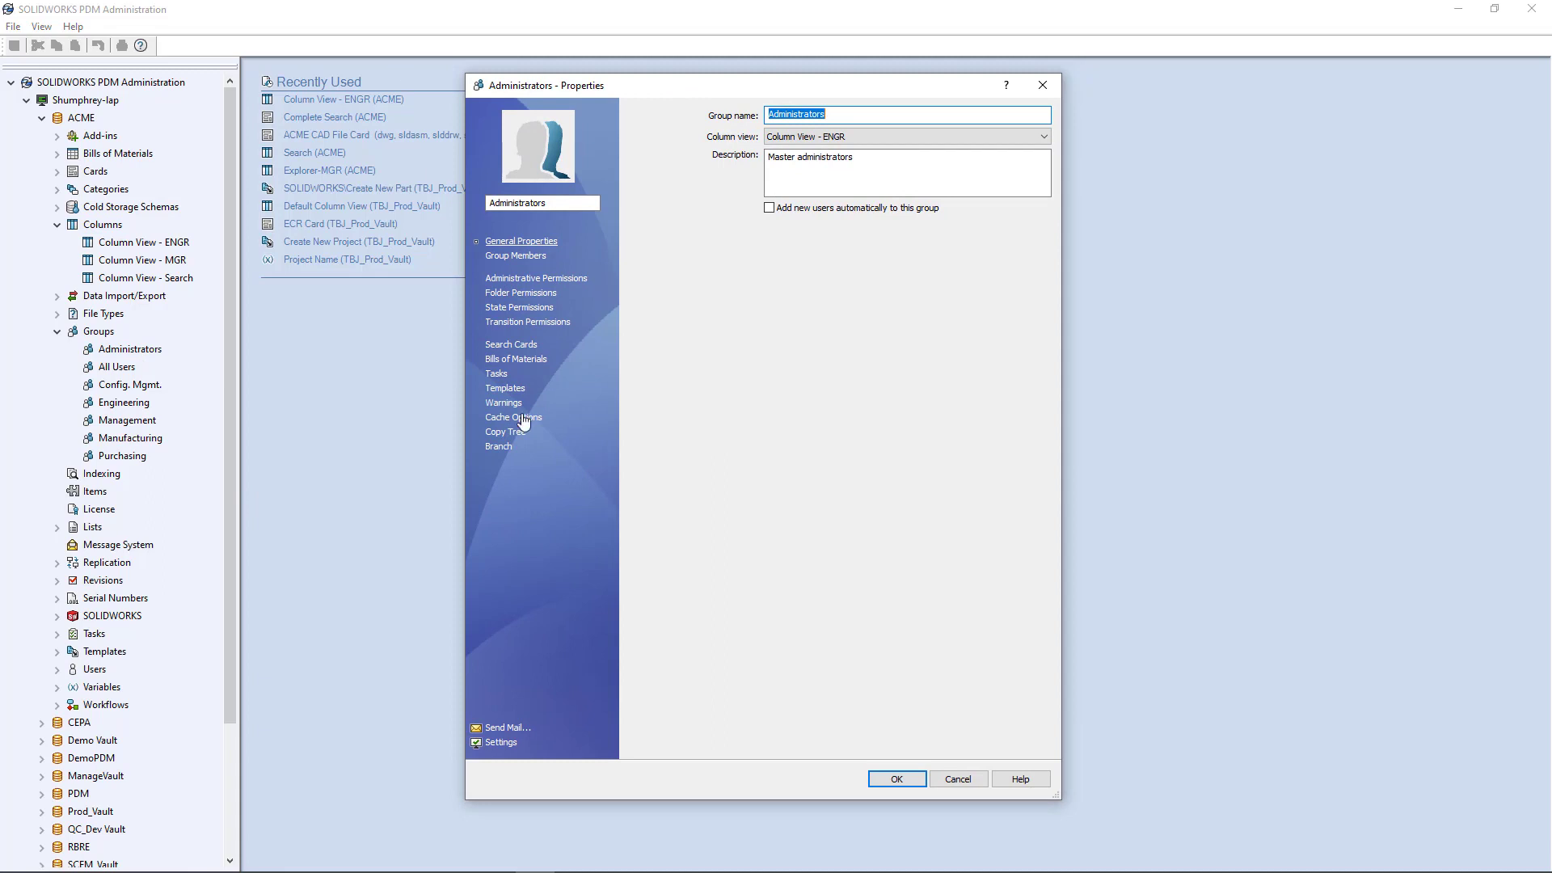
{"action": "left_click", "coordinate": [844, 136]}
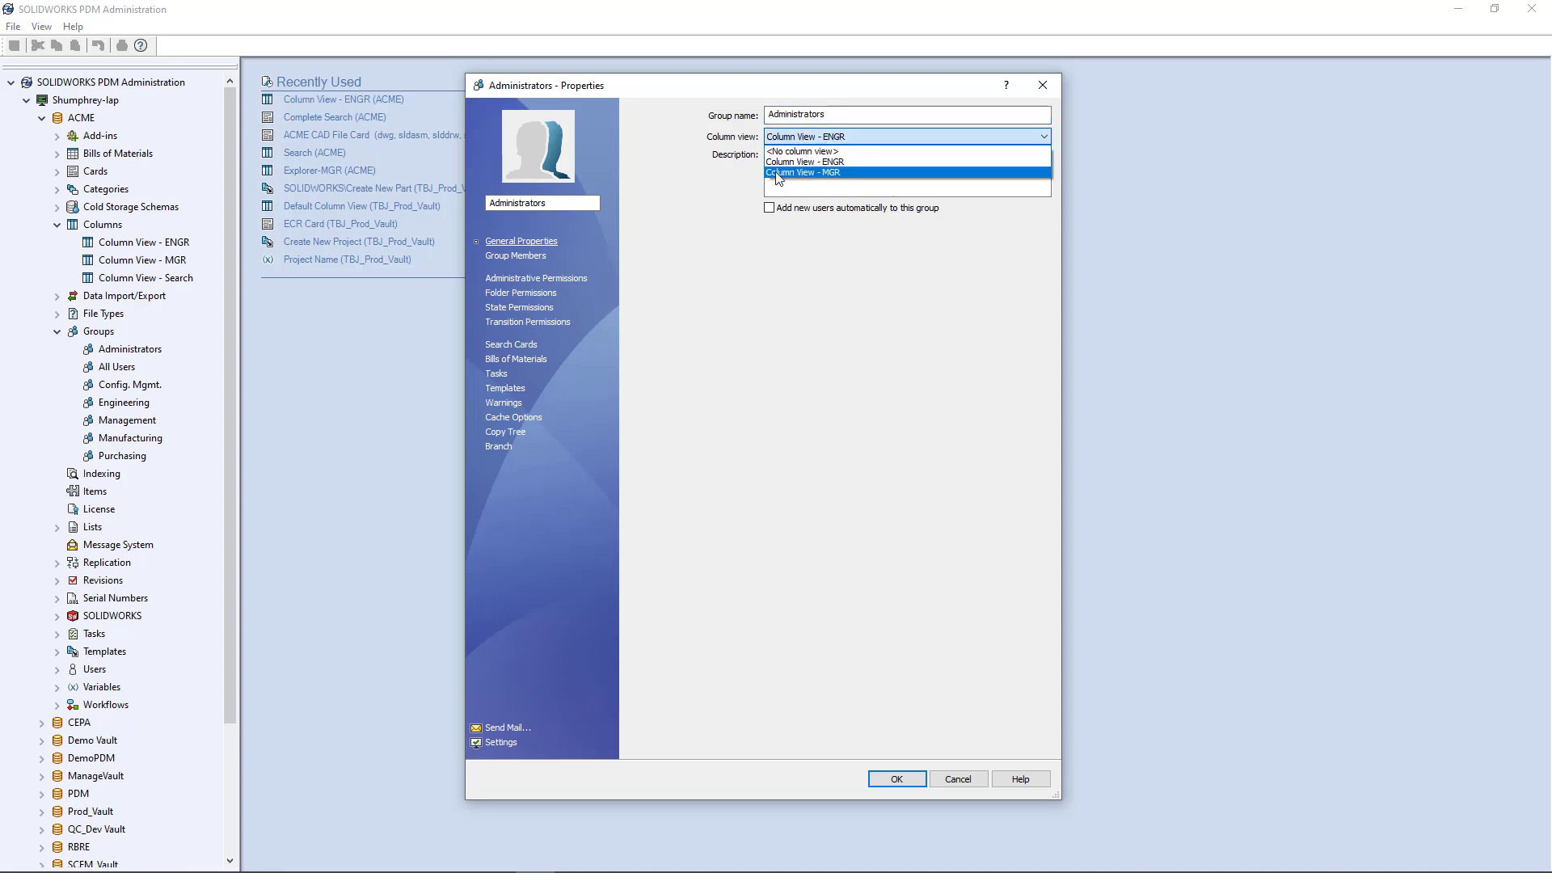
{"action": "left_click", "coordinate": [832, 162]}
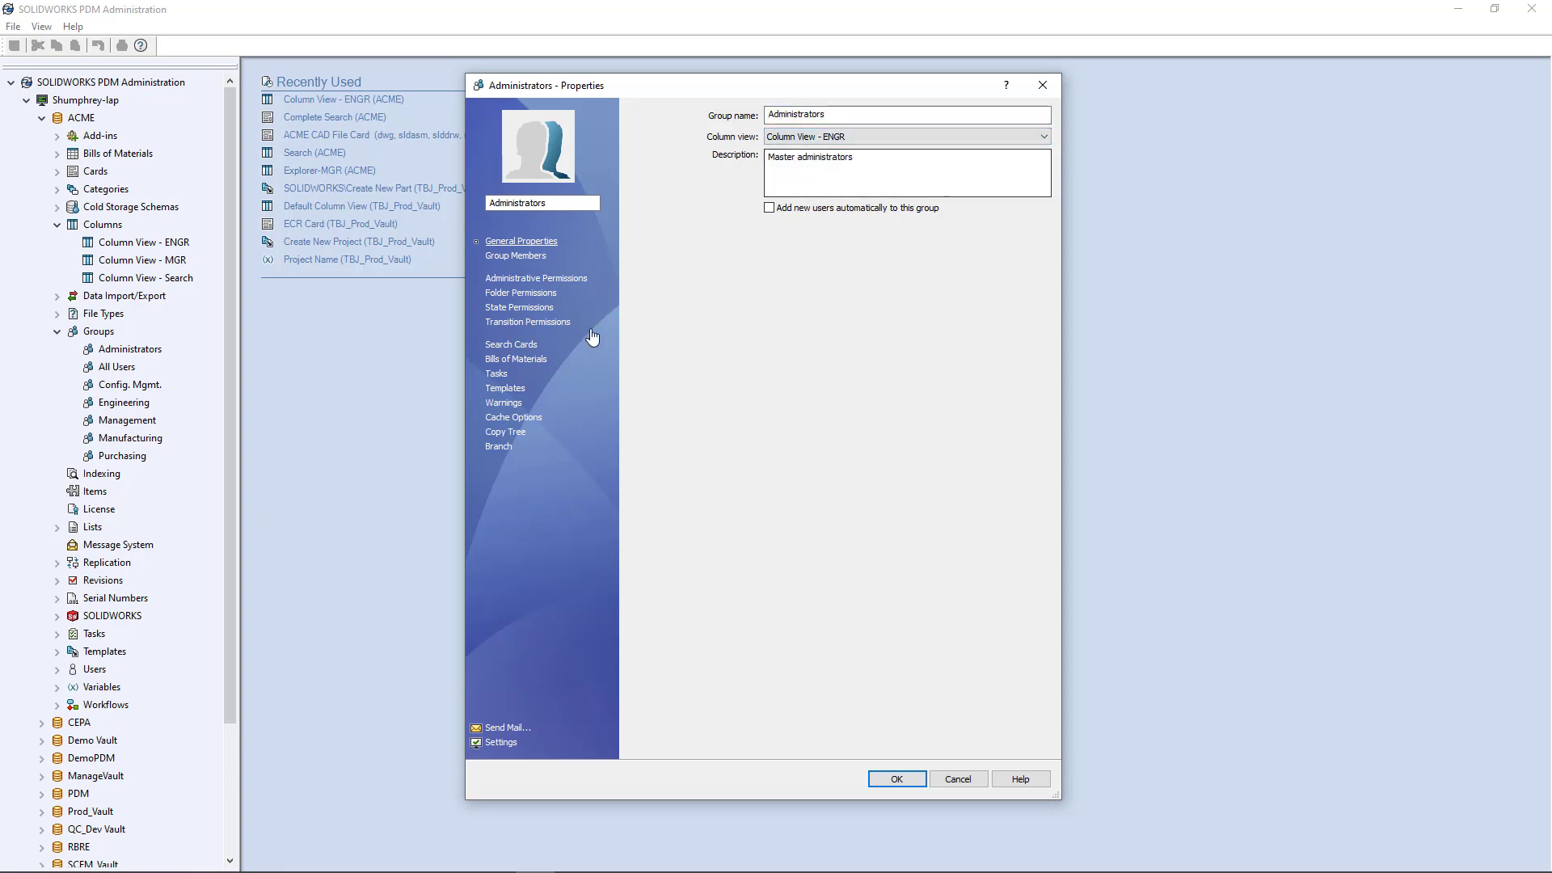
{"action": "left_click", "coordinate": [897, 779]}
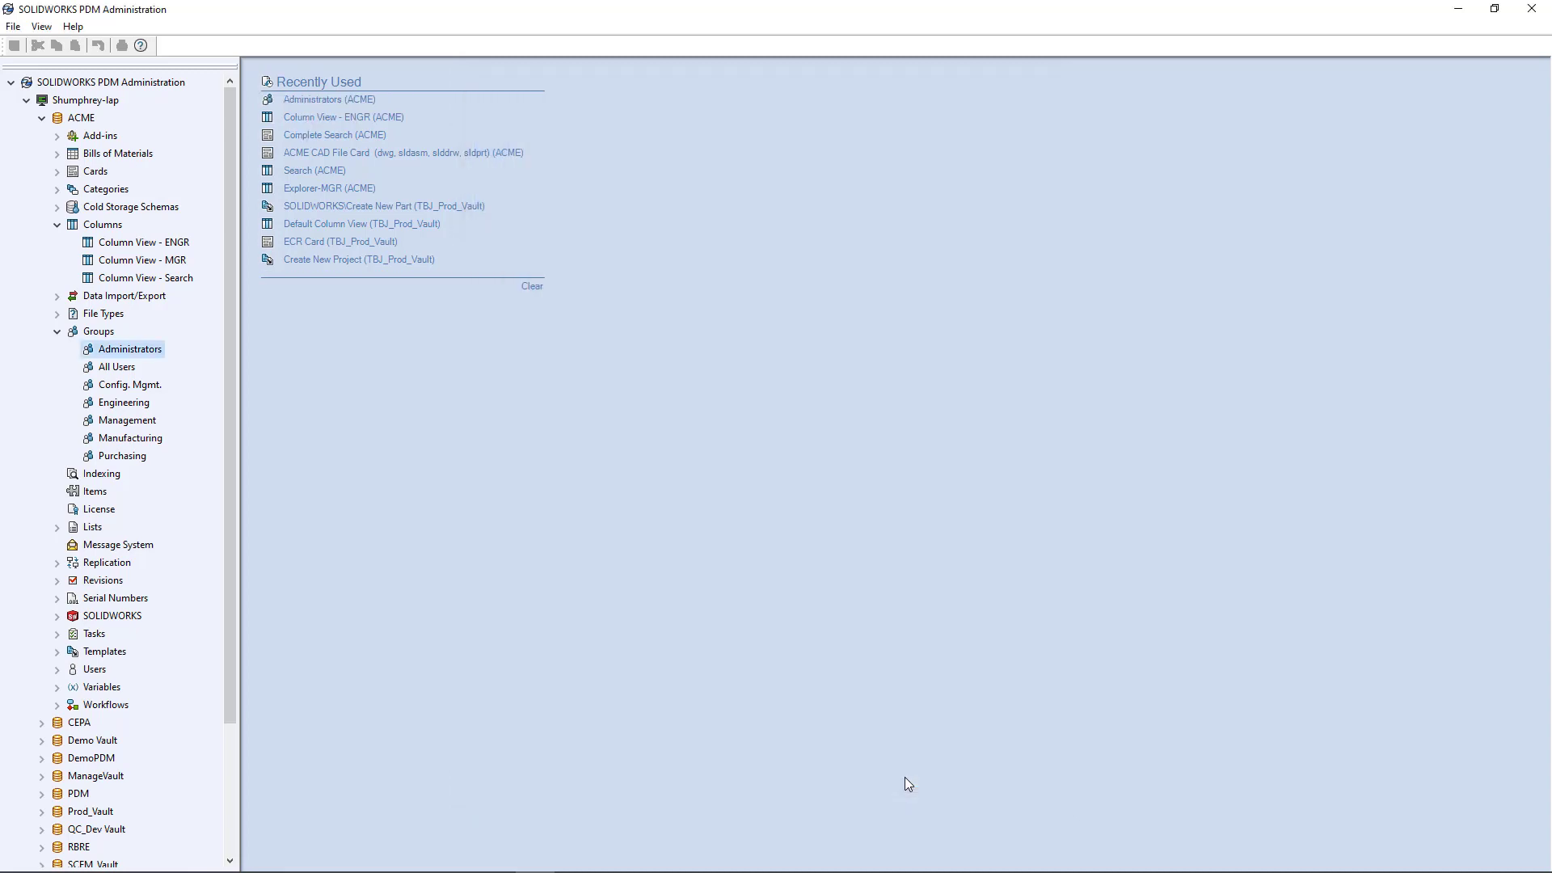
- Check the group assignments in Column View - ENGR, and choose that column view in the Engineering group's properties and save
{"action": "double_click", "coordinate": [156, 243]}
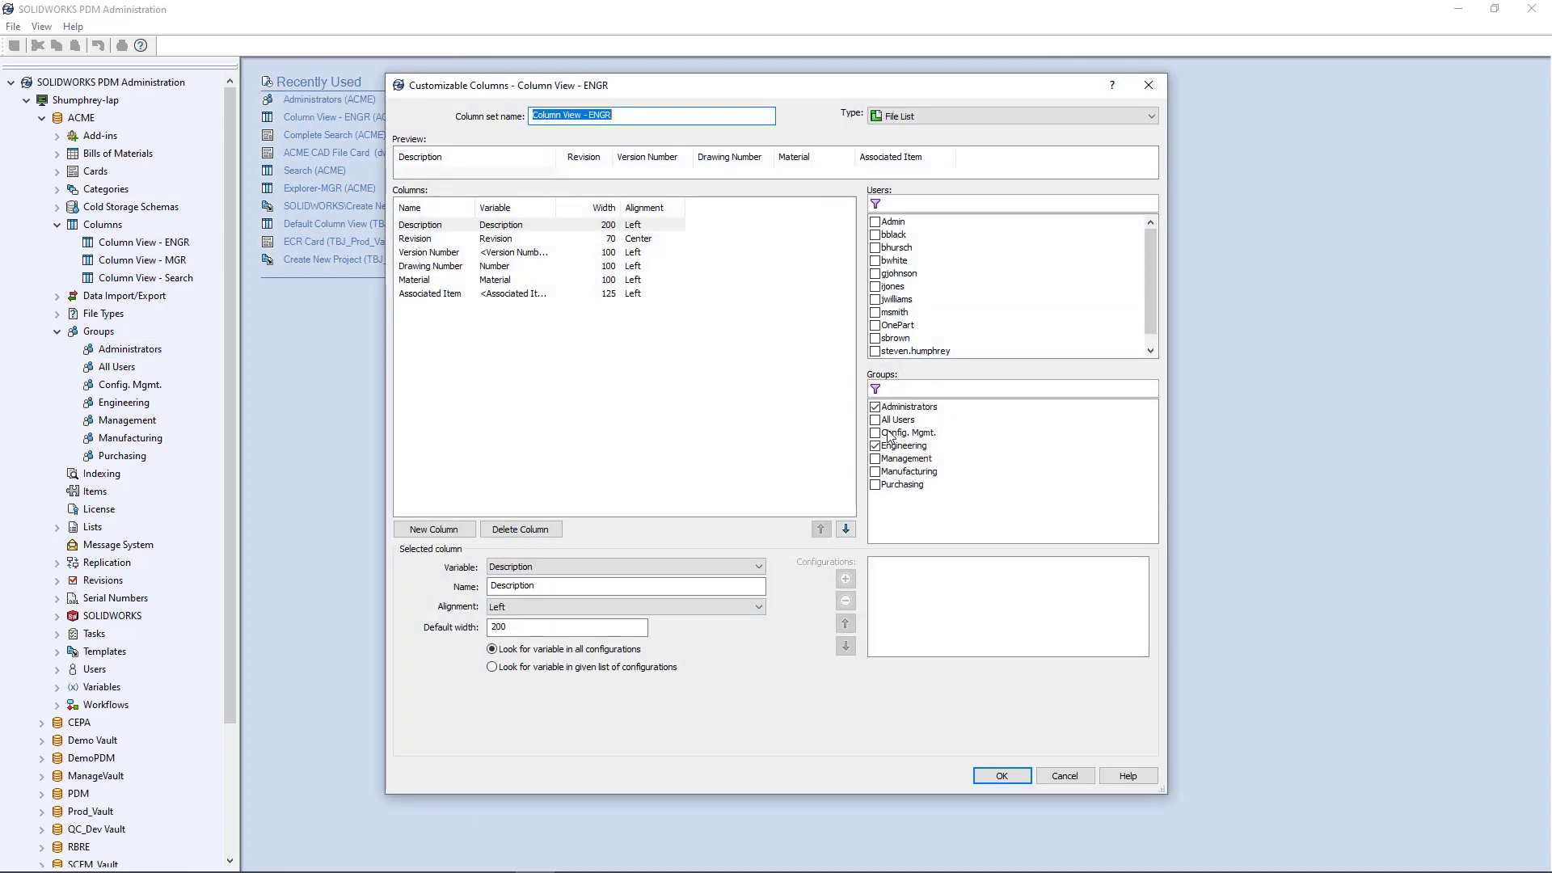
{"action": "left_click", "coordinate": [1148, 85]}
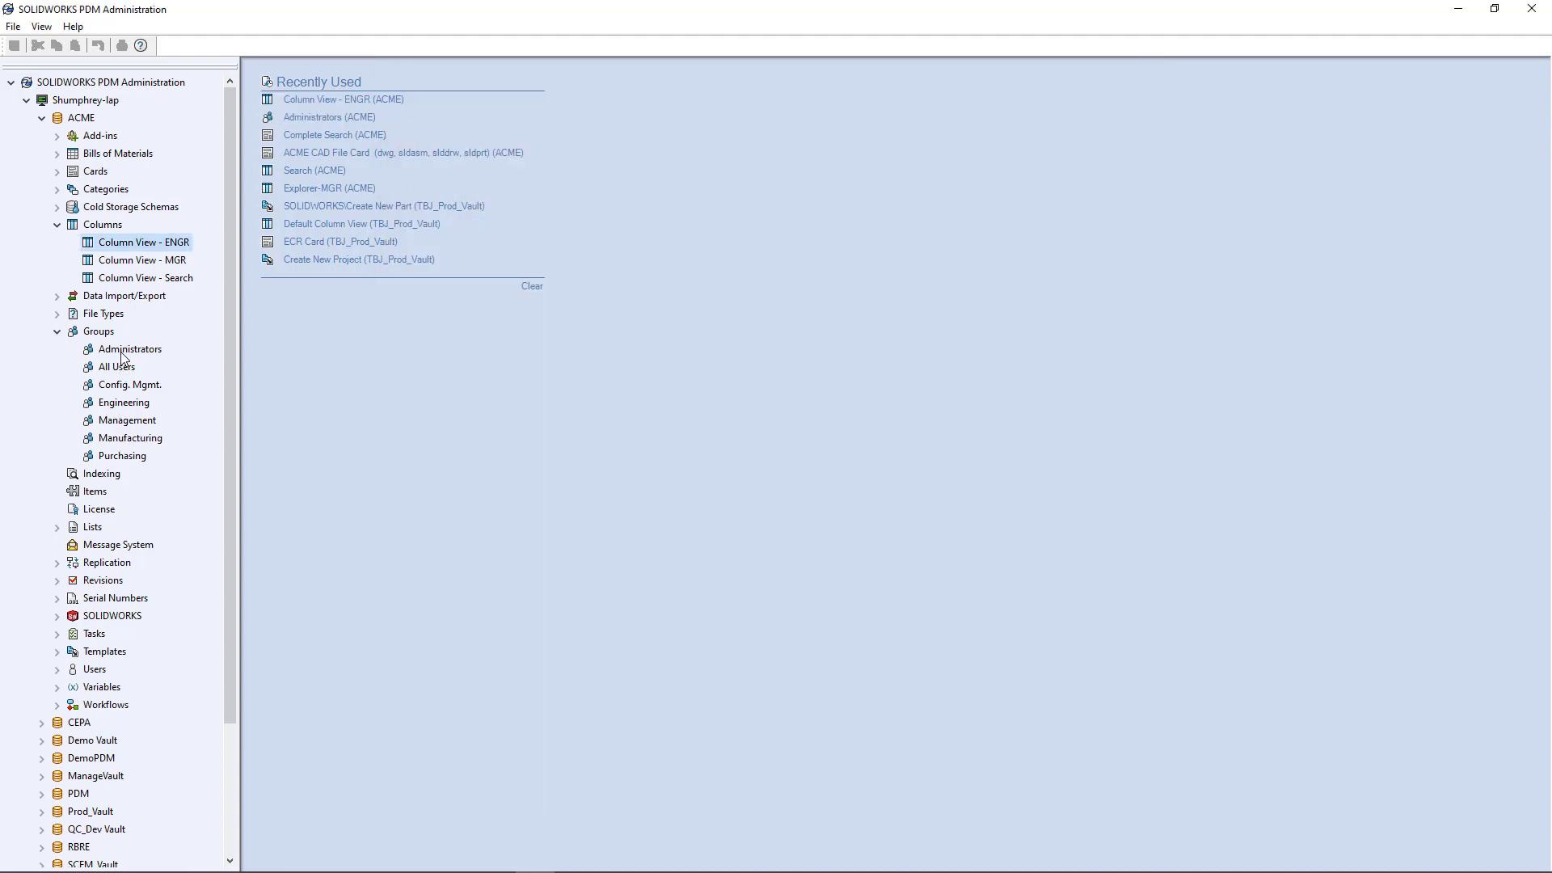
{"action": "double_click", "coordinate": [124, 403]}
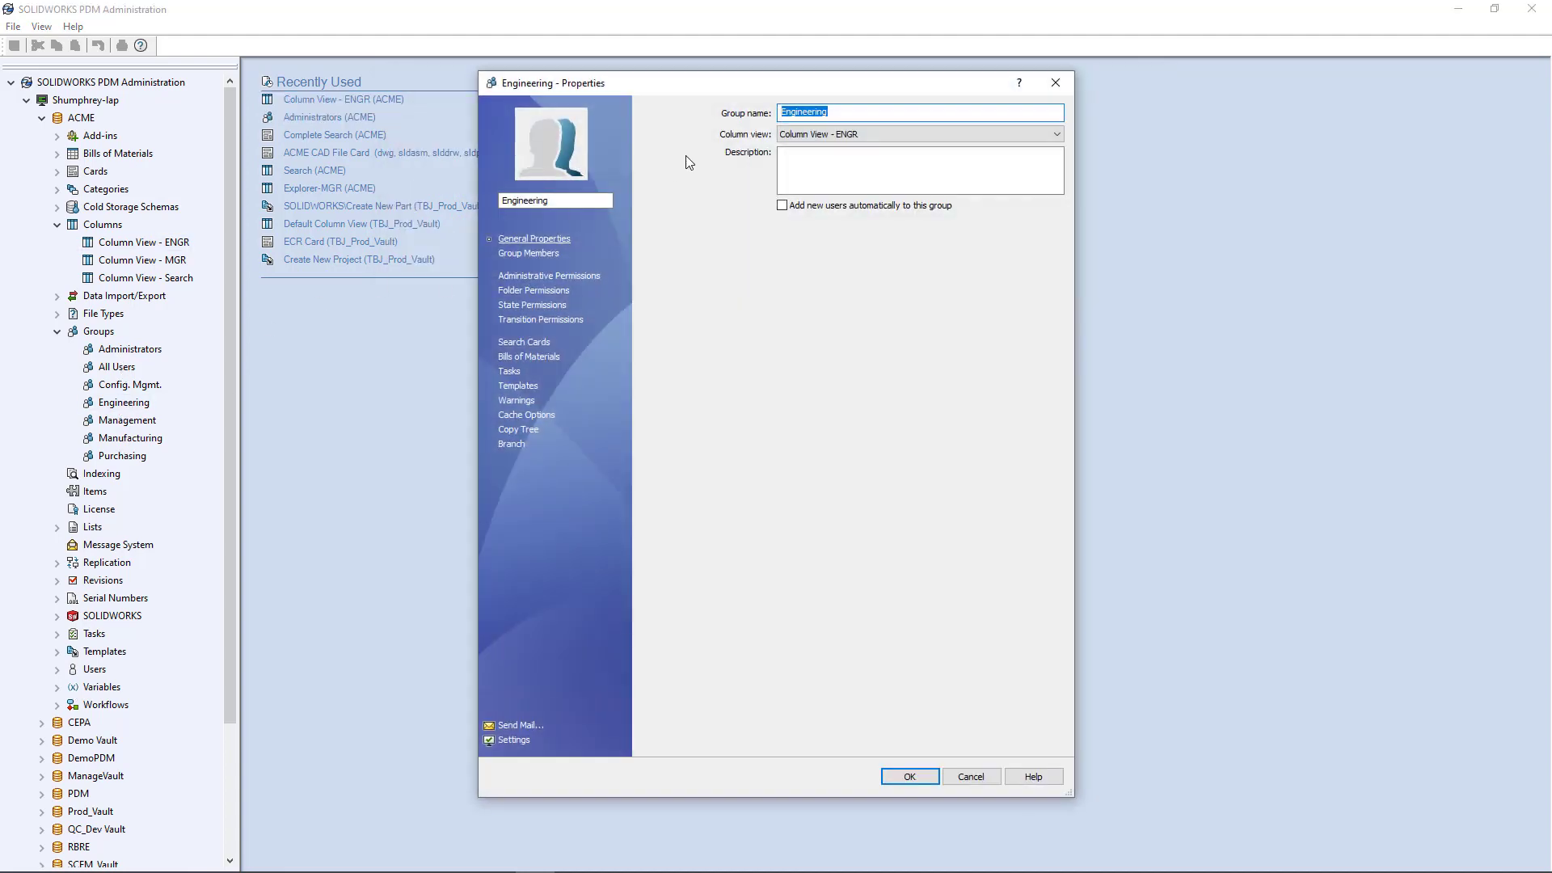
{"action": "left_click", "coordinate": [855, 135]}
{"action": "left_click", "coordinate": [850, 161]}
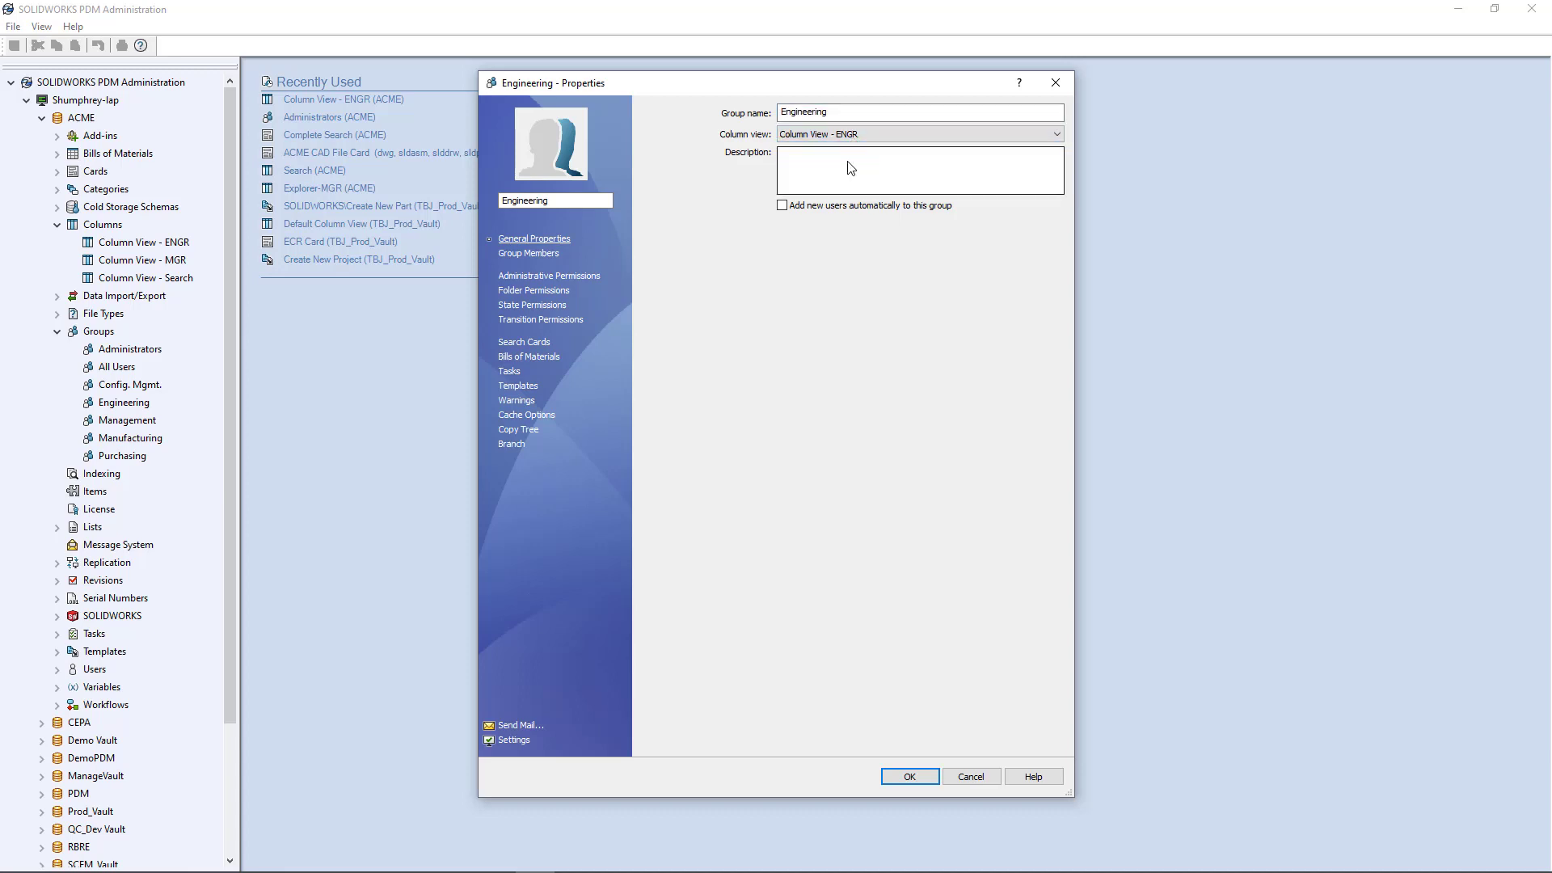
{"action": "left_click", "coordinate": [909, 776]}
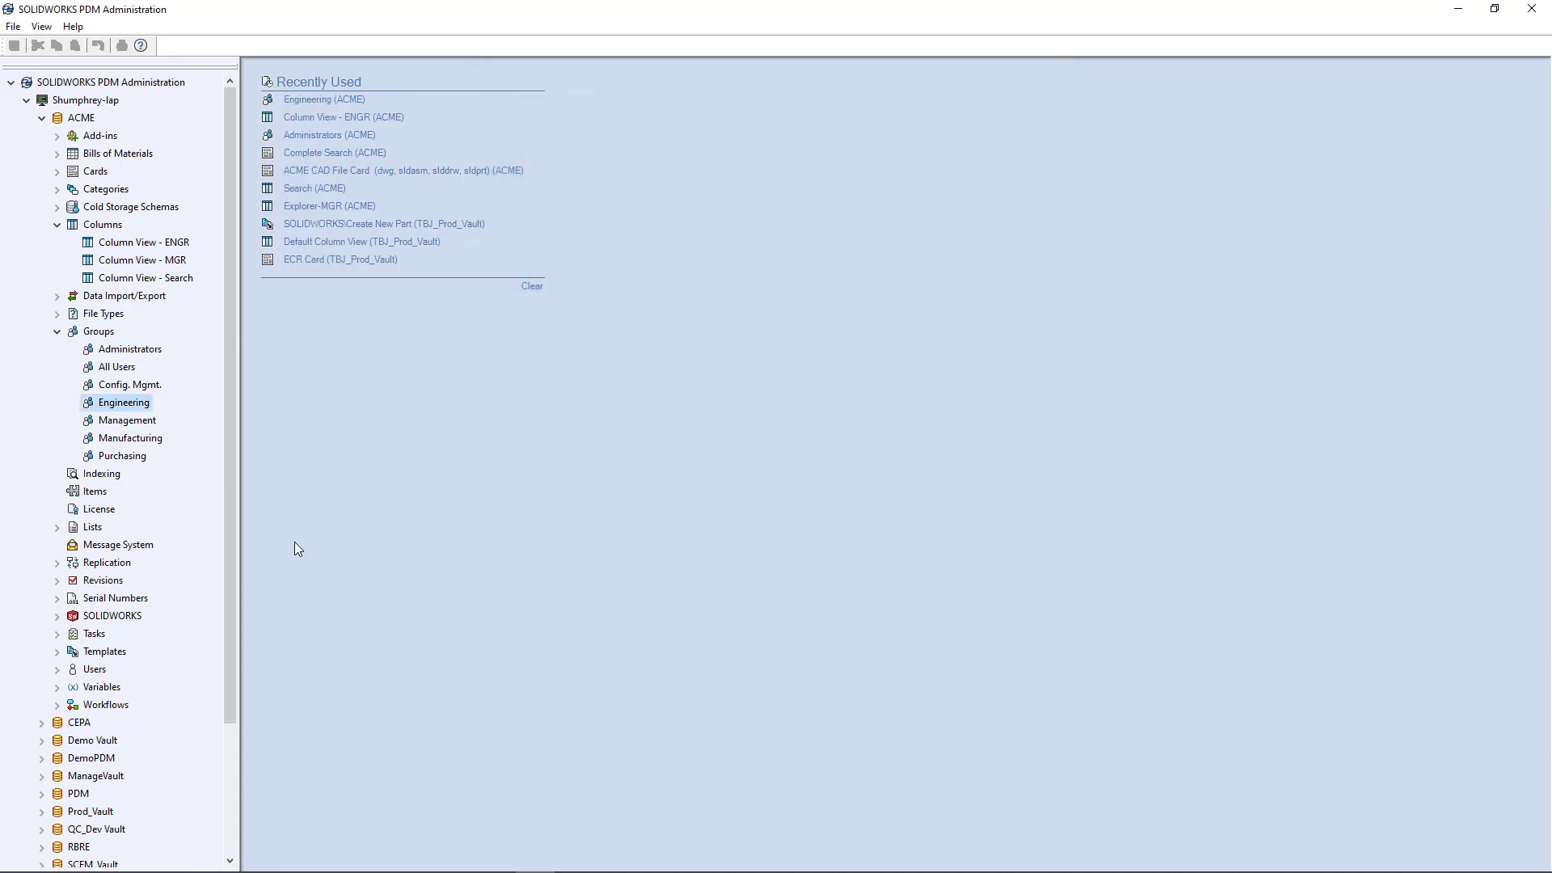
- Collapse the ACME vault's Groups and Columns nodes, then switch to File Explorer and open the ACME vault's root folder
{"action": "left_click", "coordinate": [57, 333]}
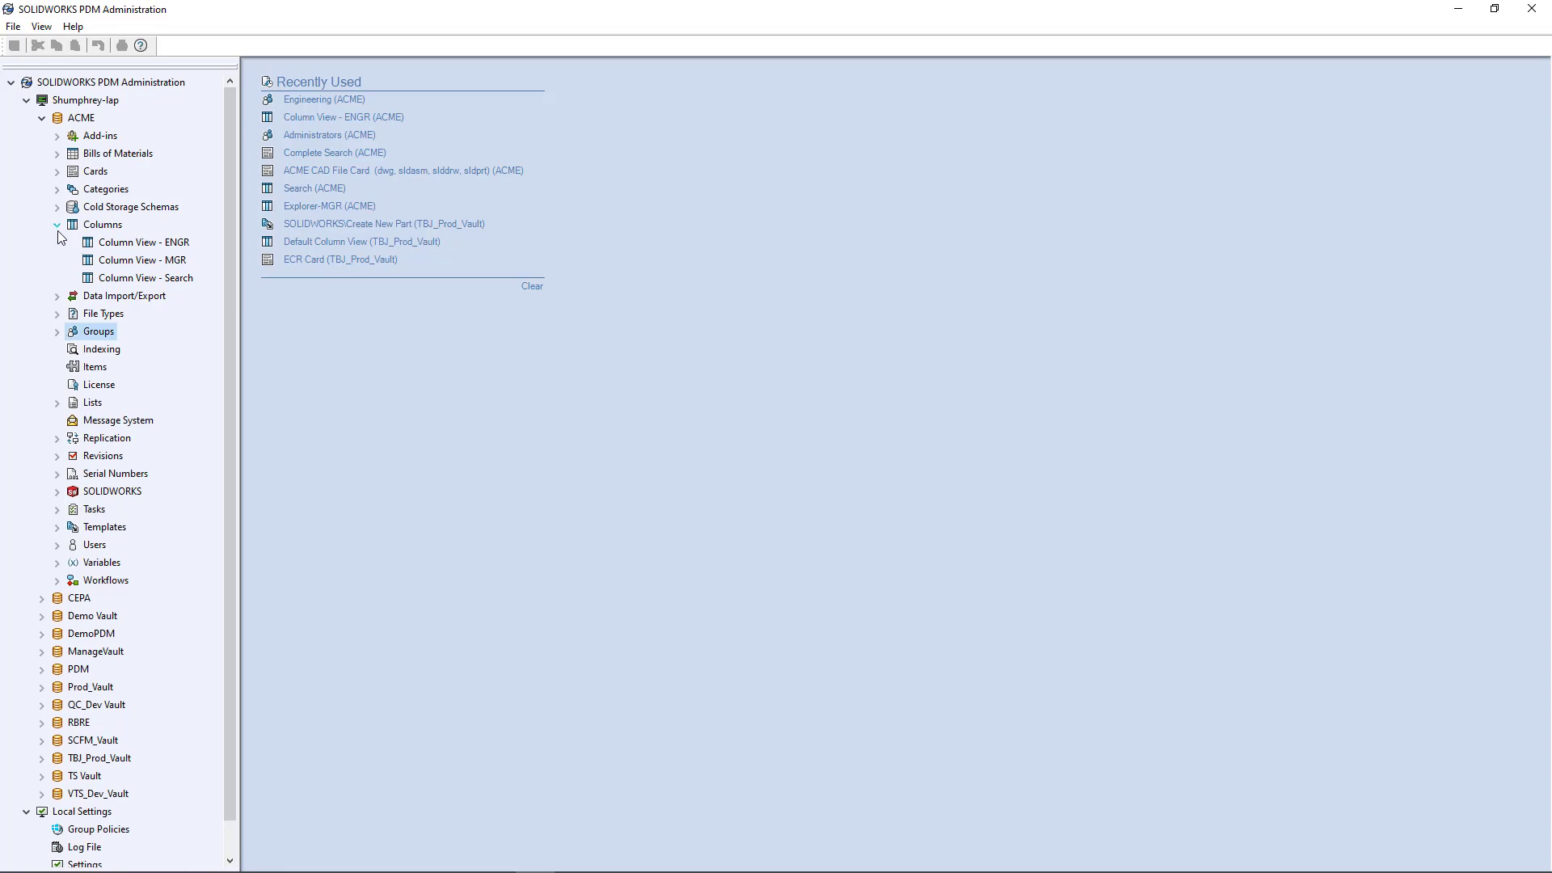
{"action": "left_click", "coordinate": [56, 225]}
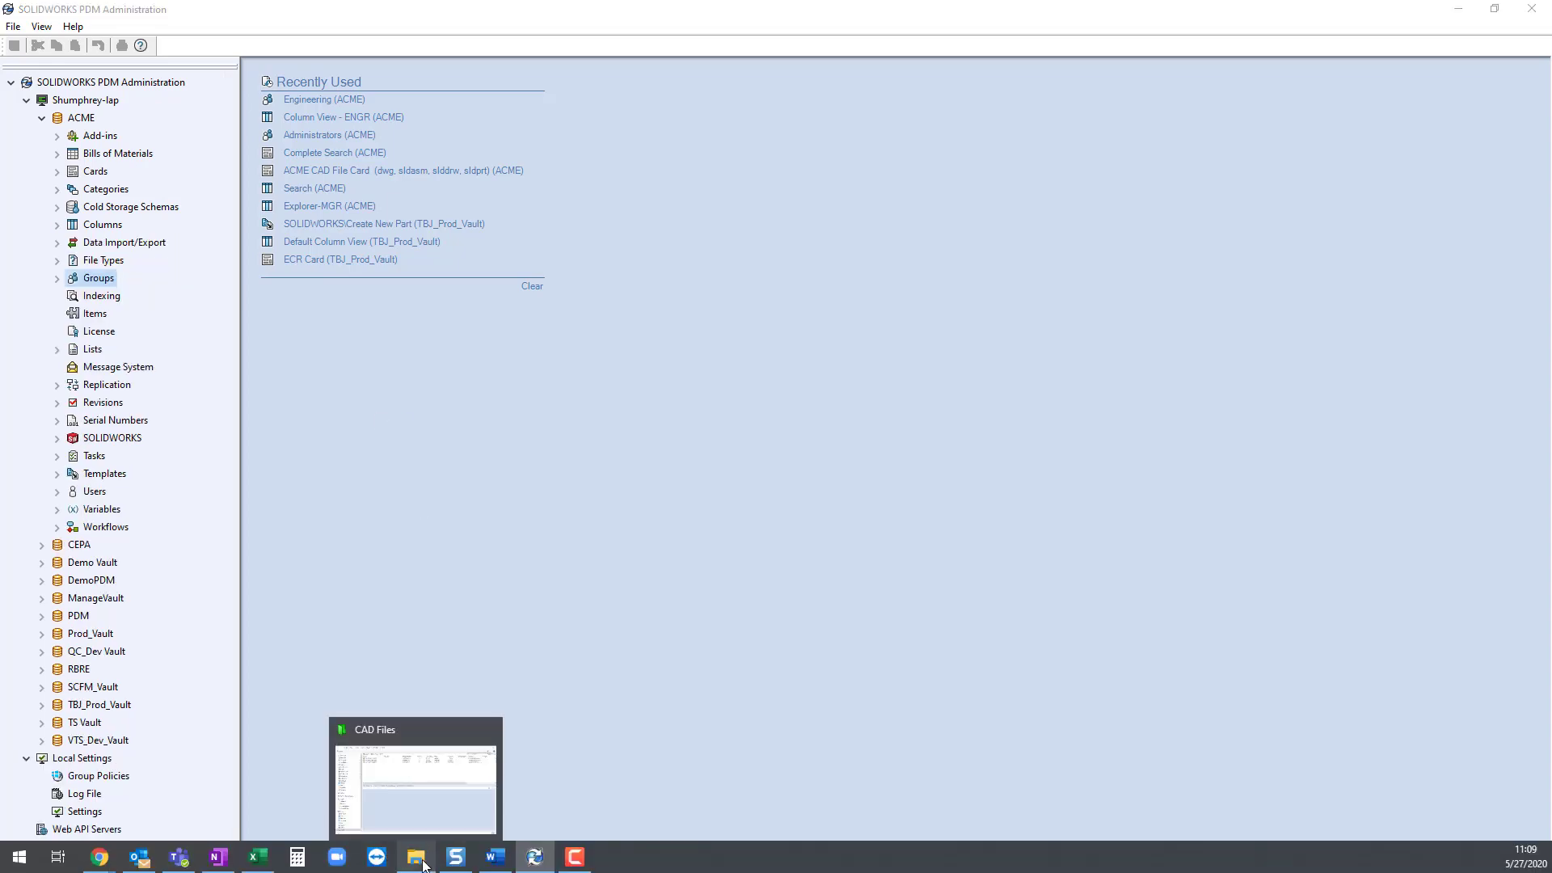
{"action": "left_click", "coordinate": [422, 858]}
{"action": "left_click_drag", "start_coordinate": [650, 14], "coordinate": [637, 66]}
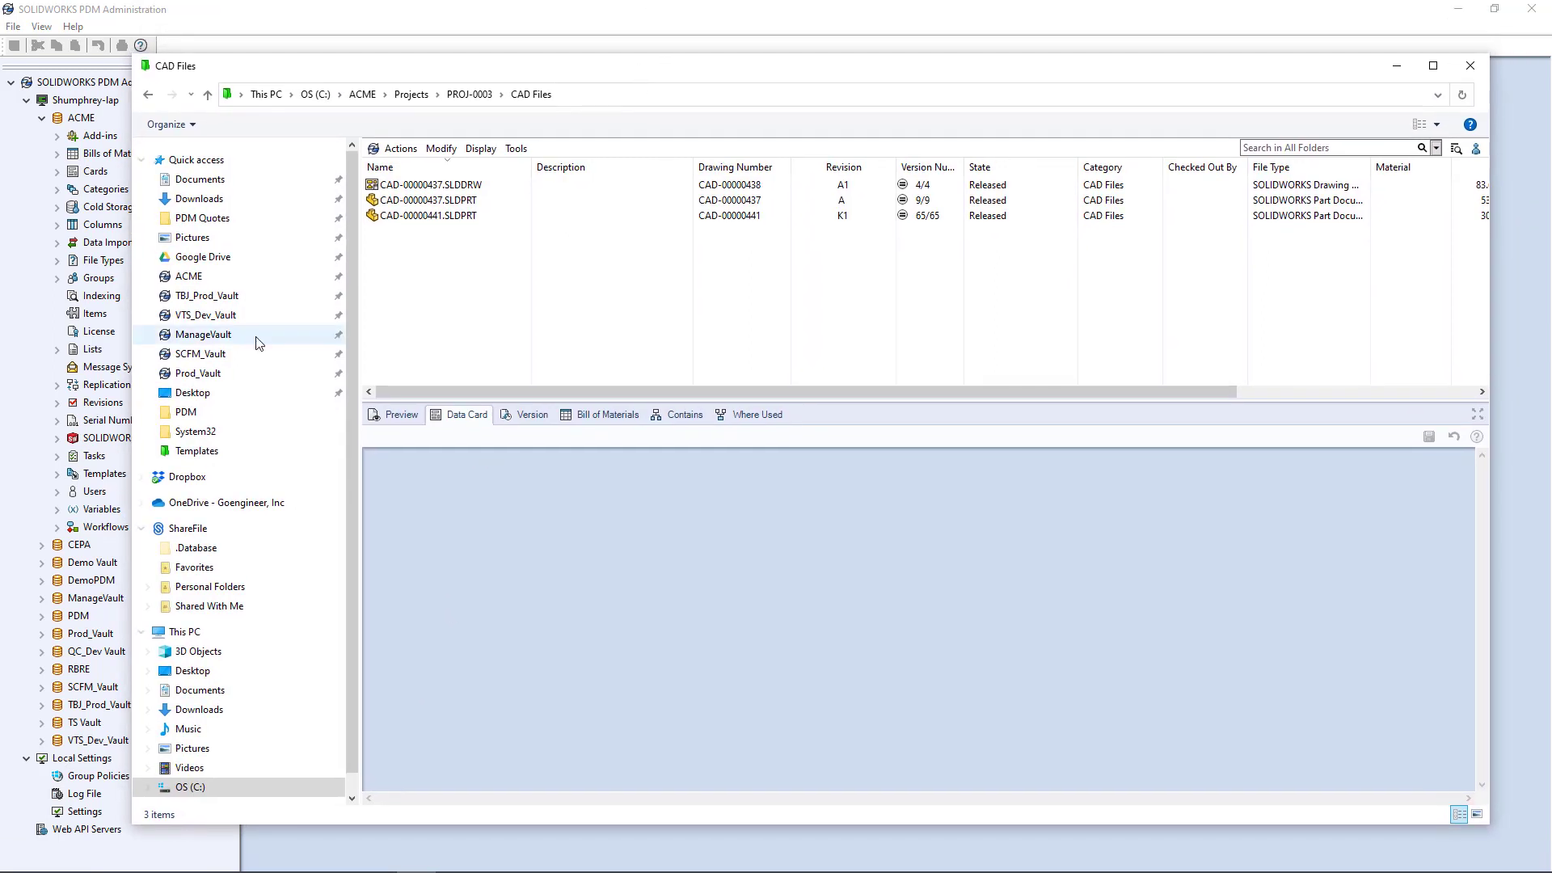
{"action": "left_click", "coordinate": [208, 283]}
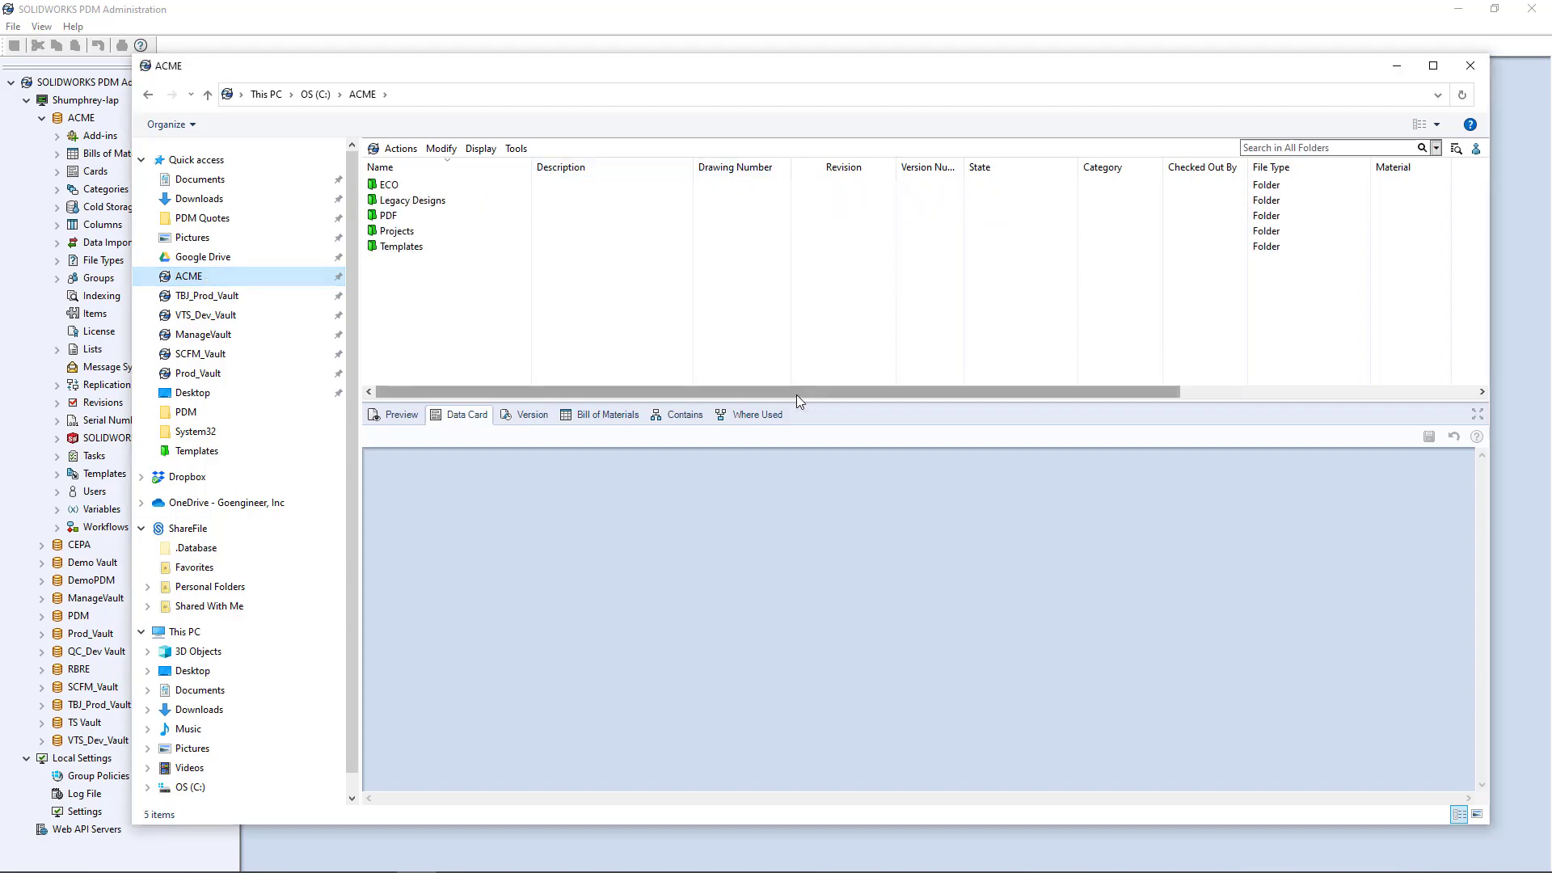
- Move the Associated Item column in the file list so it sits between State and Category
{"action": "left_click_drag", "start_coordinate": [797, 394], "coordinate": [669, 226]}
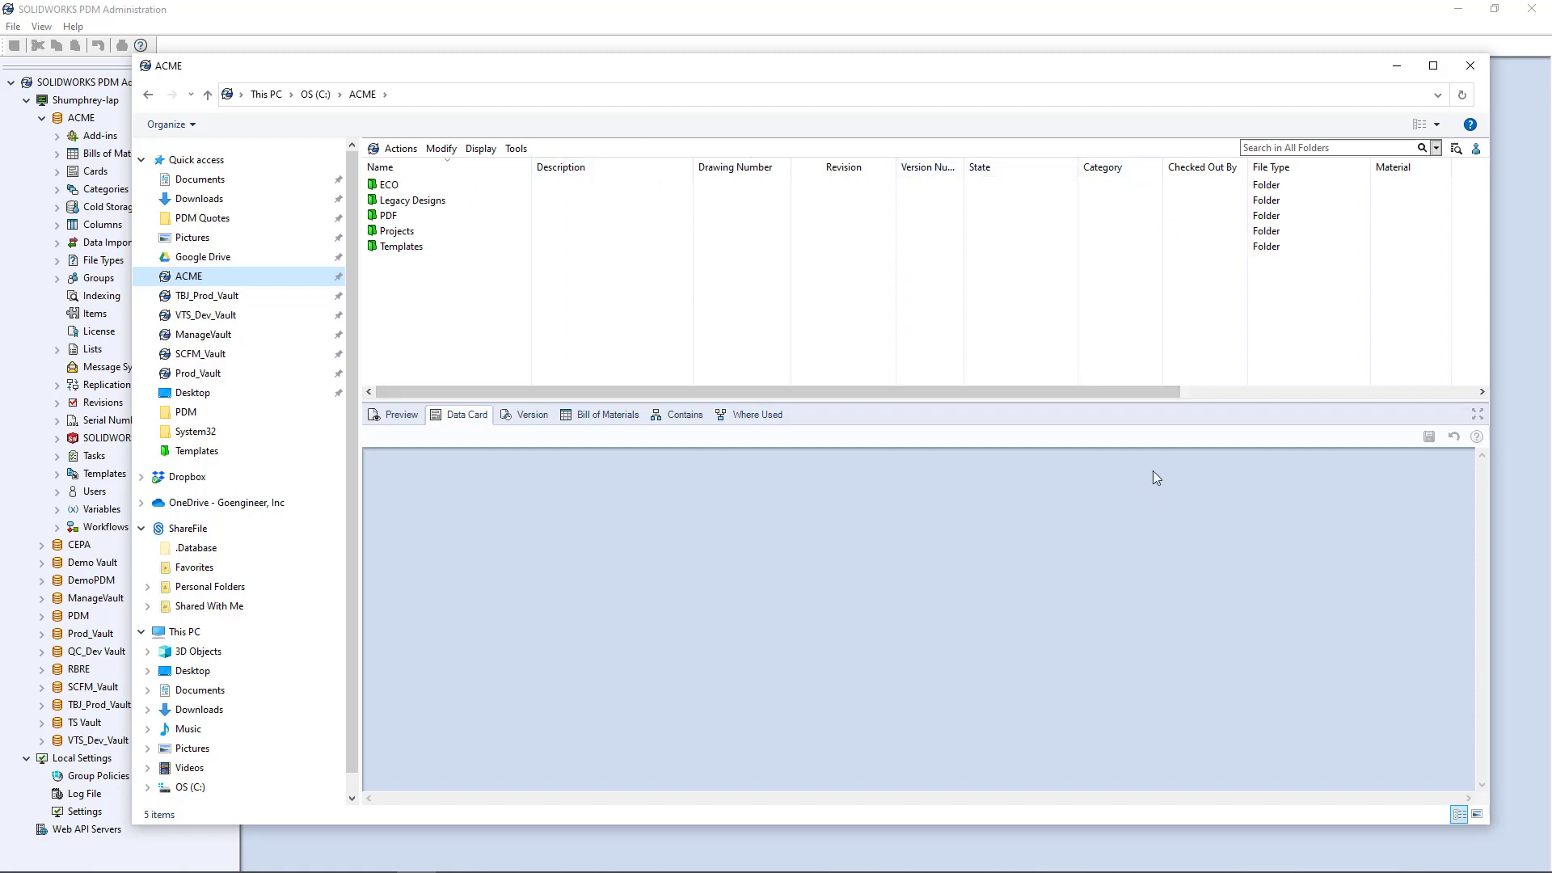
{"action": "left_click", "coordinate": [1411, 388]}
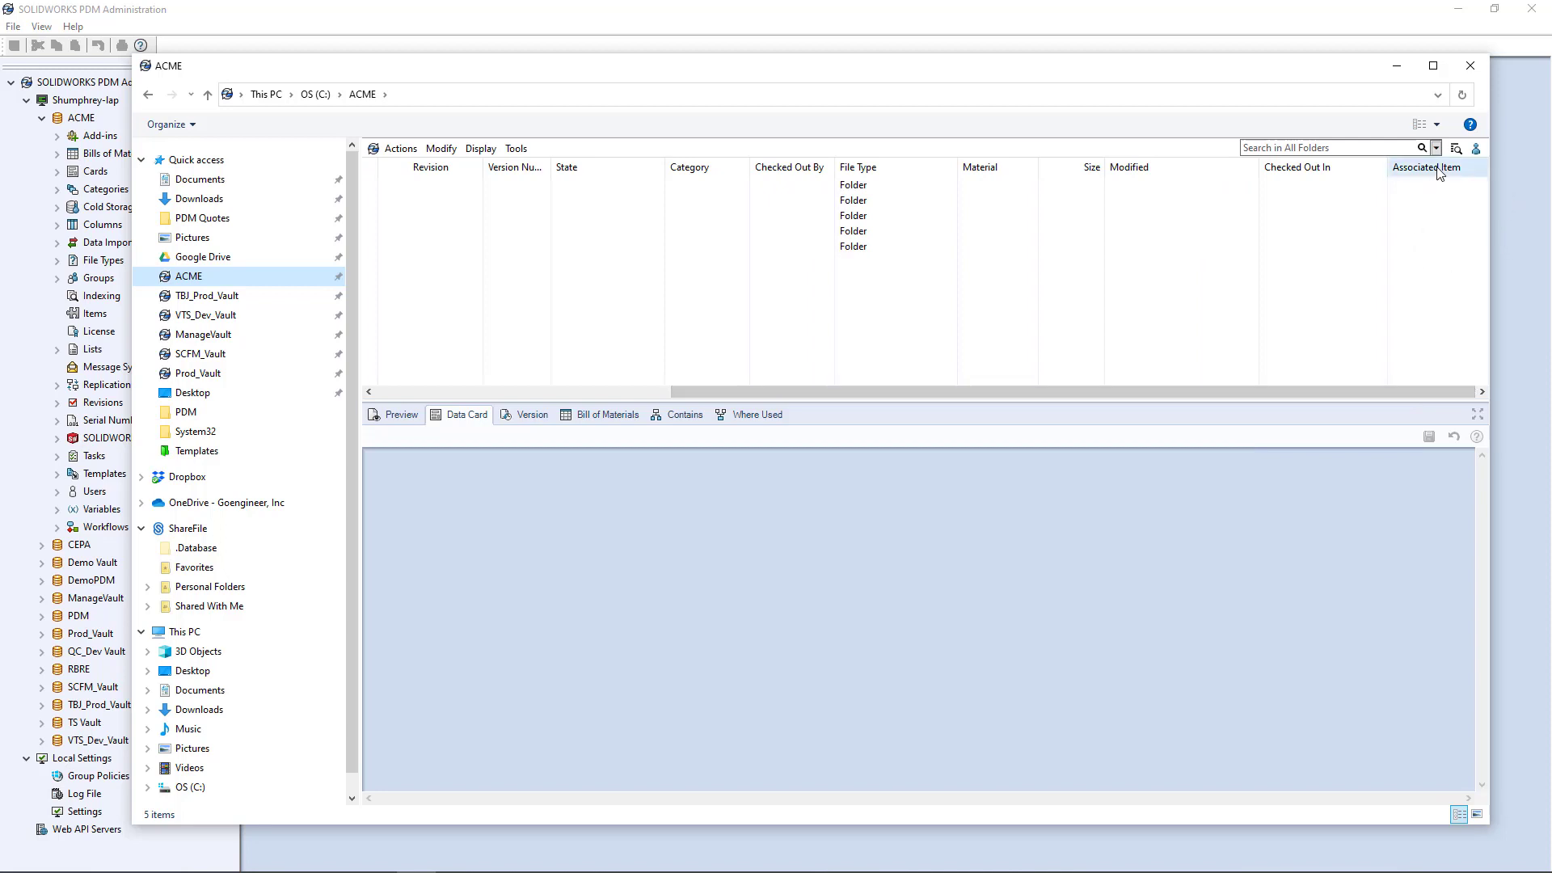
{"action": "left_click_drag", "start_coordinate": [1441, 177], "coordinate": [648, 172]}
{"action": "left_click_drag", "start_coordinate": [847, 391], "coordinate": [550, 388]}
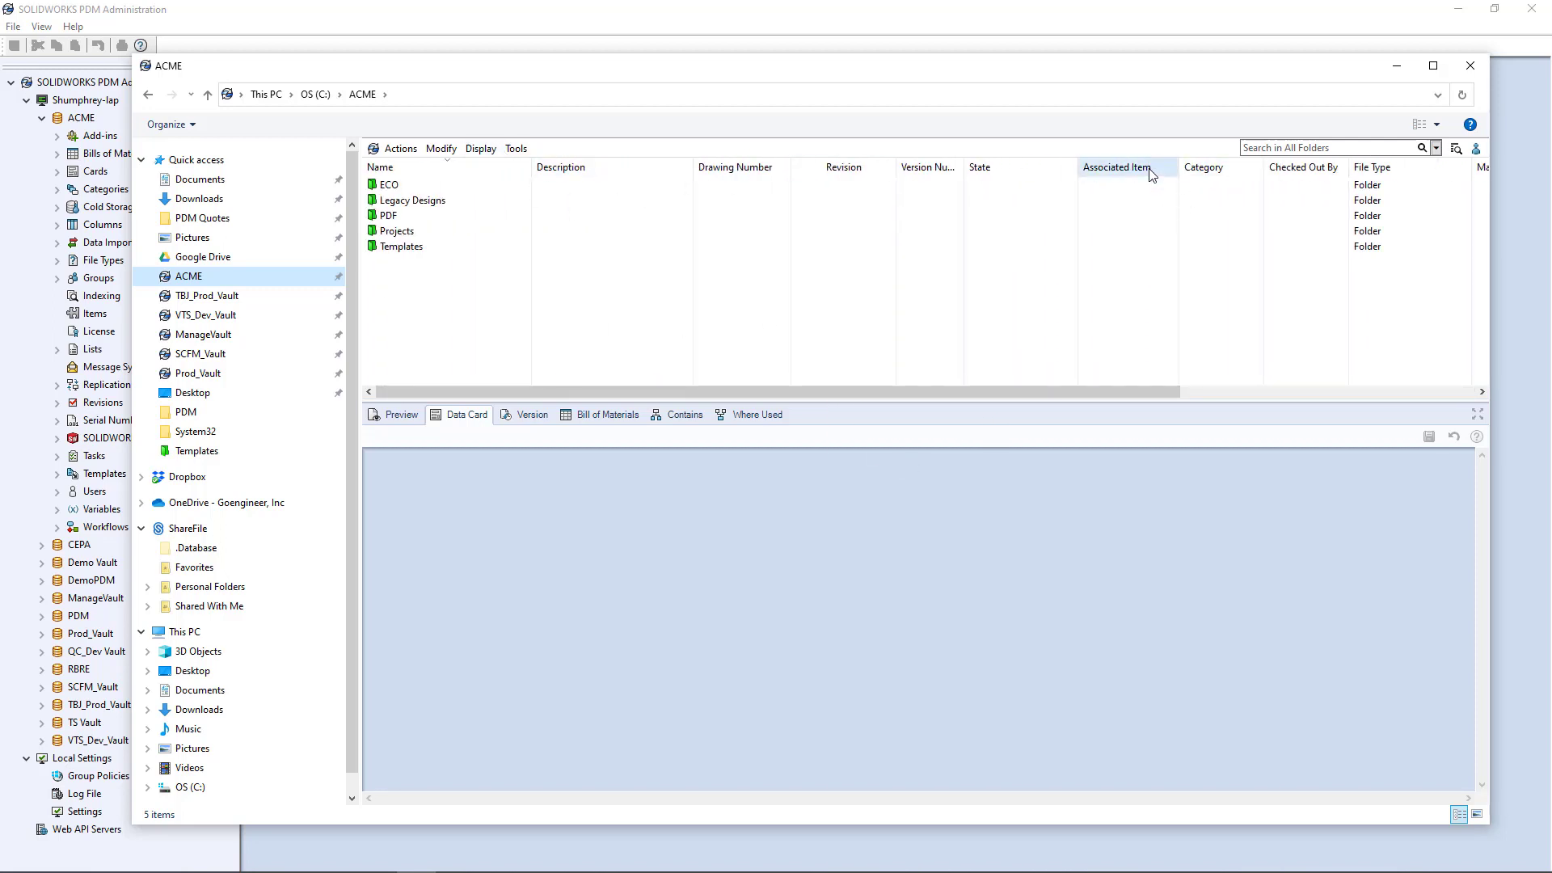
- Review the order of all file list columns, from Name through to Checked Out In
{"action": "left_click_drag", "start_coordinate": [1131, 392], "coordinate": [1483, 396]}
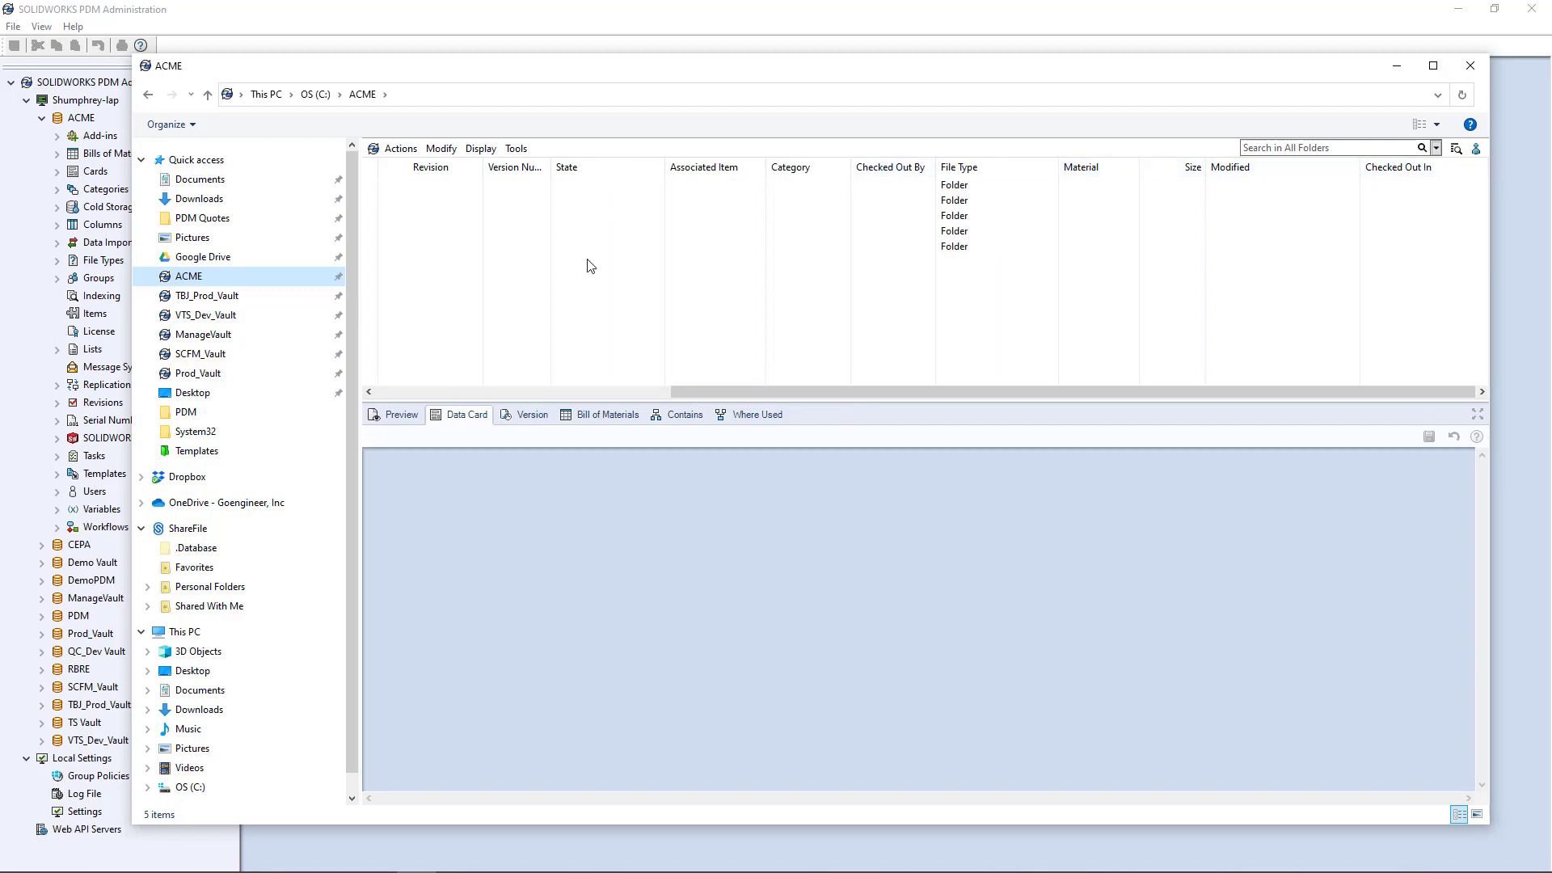
{"action": "left_click_drag", "start_coordinate": [716, 392], "coordinate": [353, 404]}
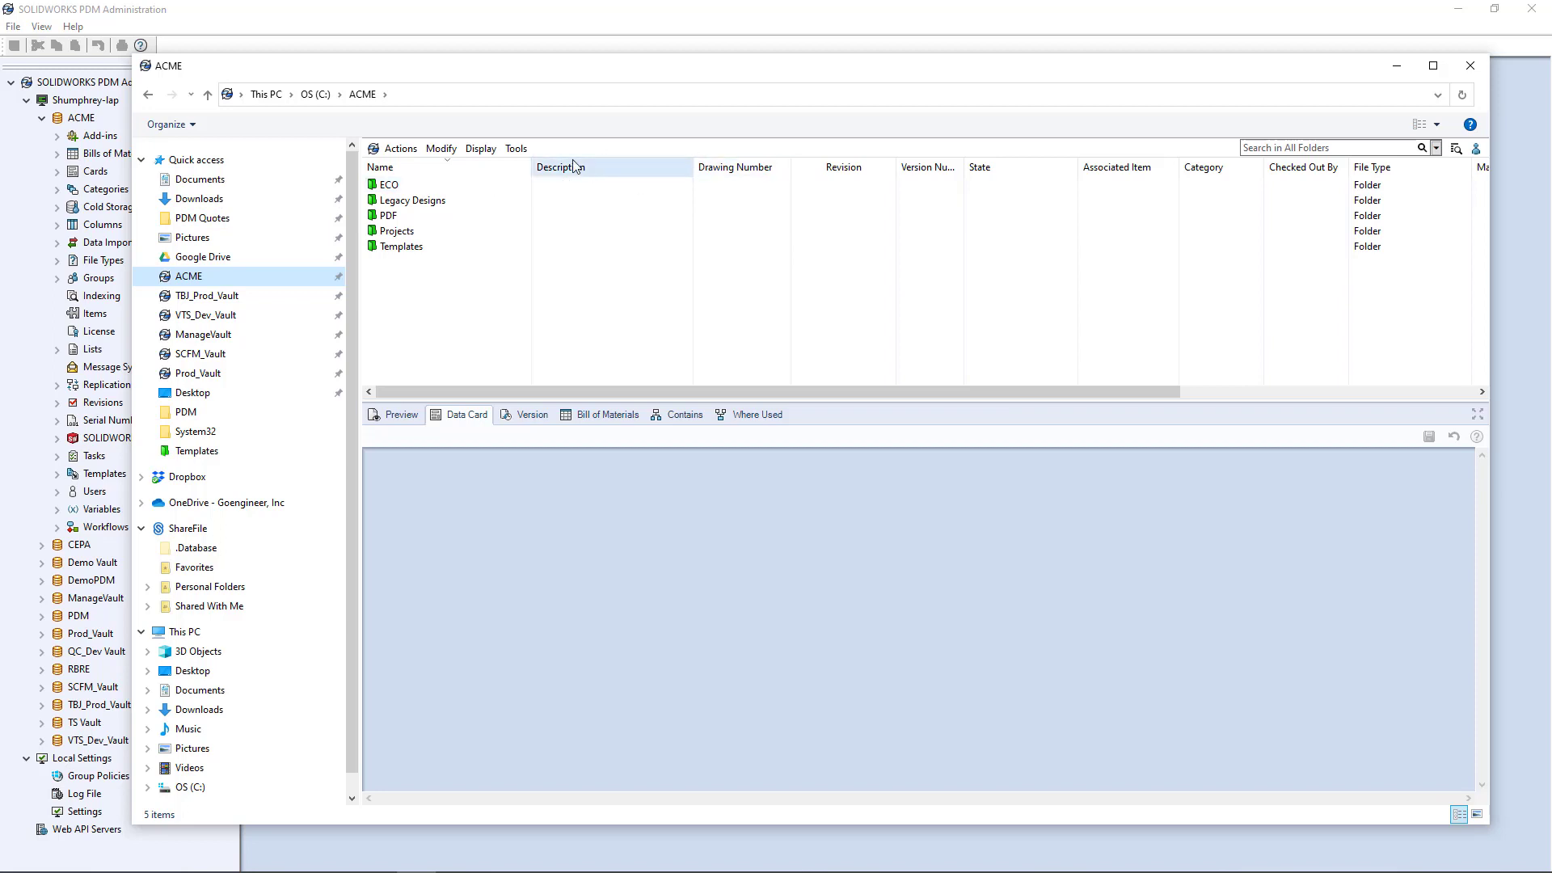
{"action": "left_click_drag", "start_coordinate": [1161, 396], "coordinate": [1505, 382]}
{"action": "left_click_drag", "start_coordinate": [1492, 267], "coordinate": [1491, 267]}
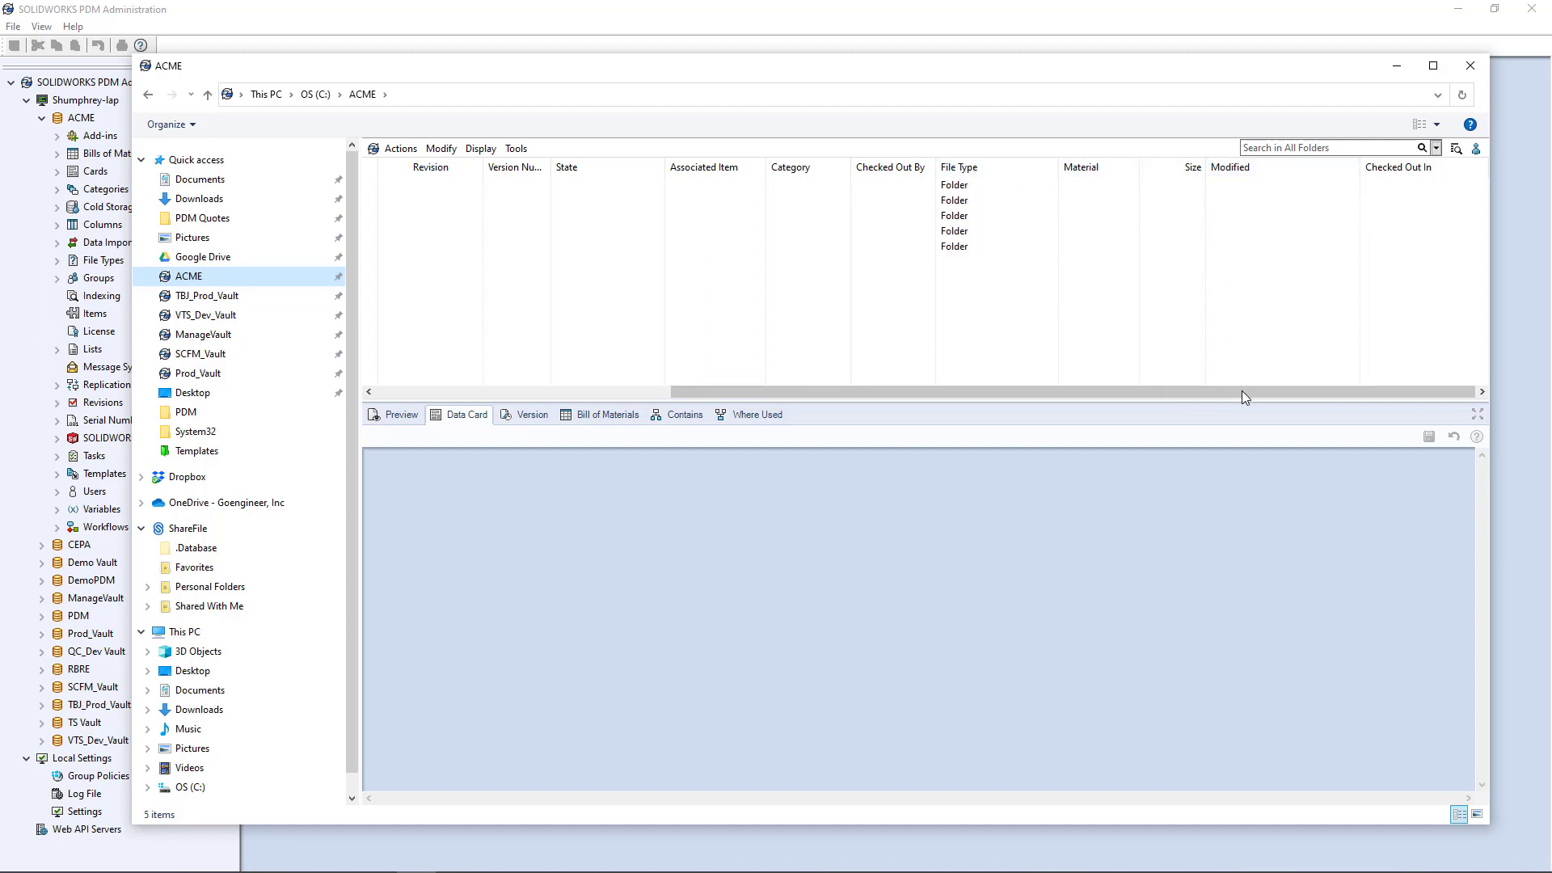
{"action": "left_click_drag", "start_coordinate": [1245, 395], "coordinate": [841, 419]}
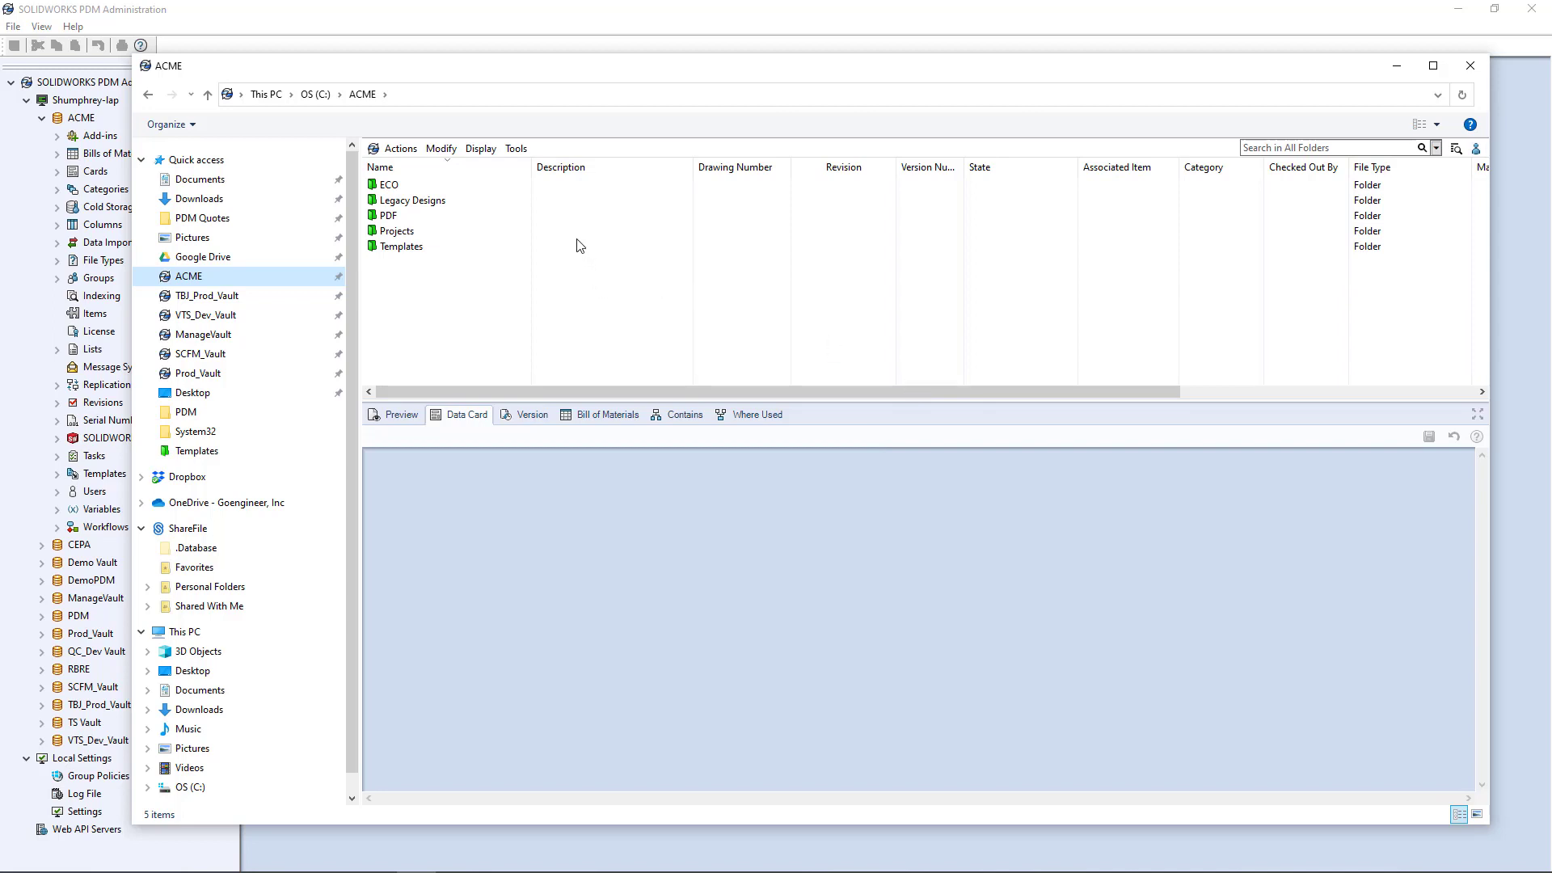
- Fit the Version Number column's width to its full heading and look over the remaining columns
{"action": "double_click", "coordinate": [963, 167]}
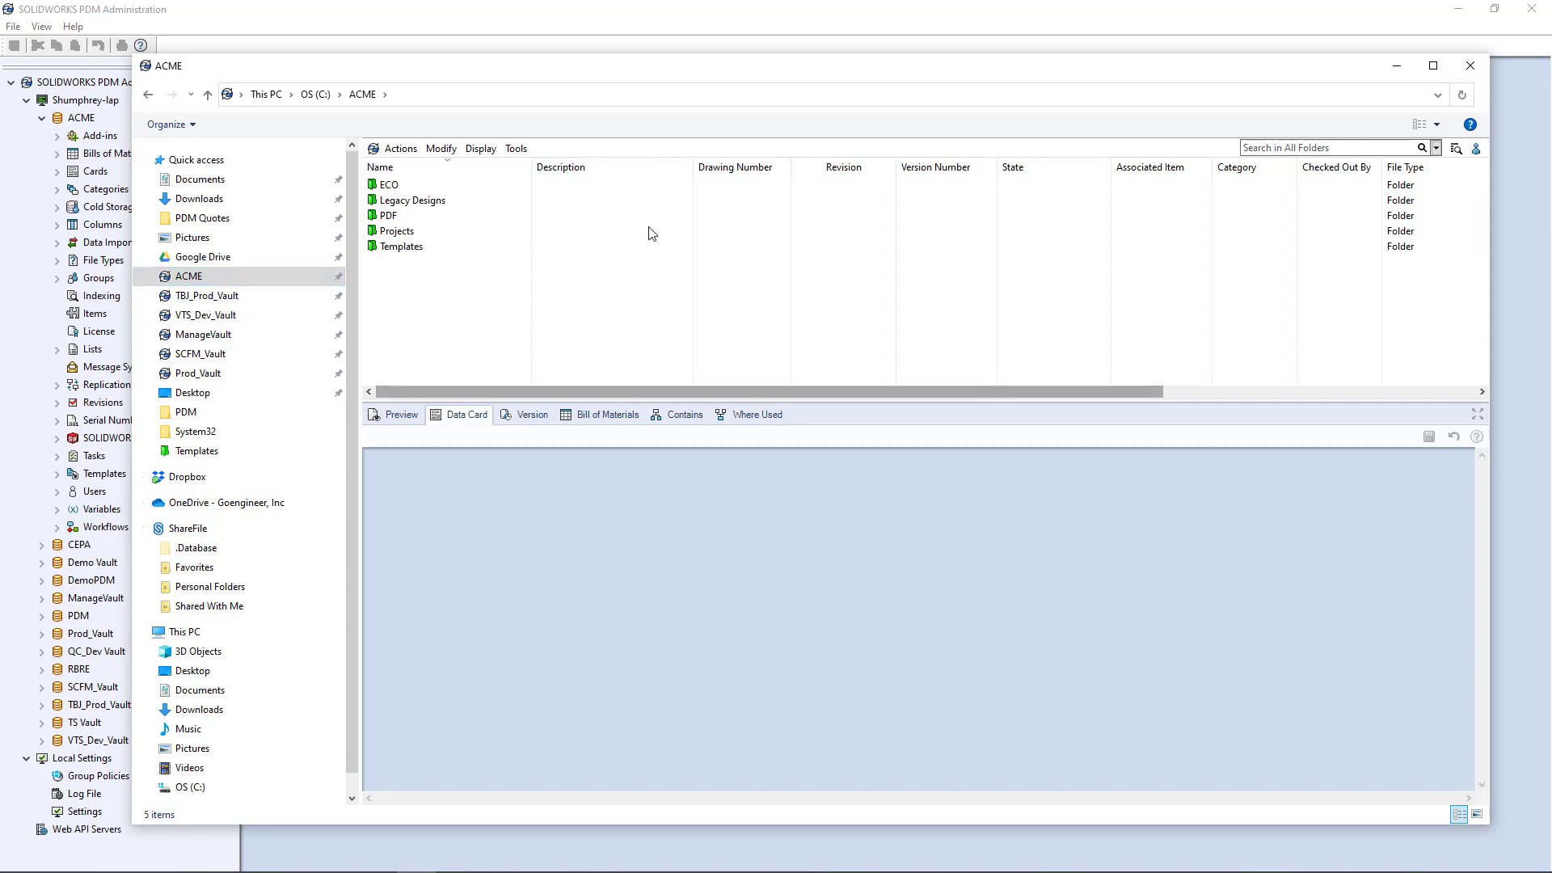
{"action": "left_click_drag", "start_coordinate": [1132, 395], "coordinate": [1451, 392]}
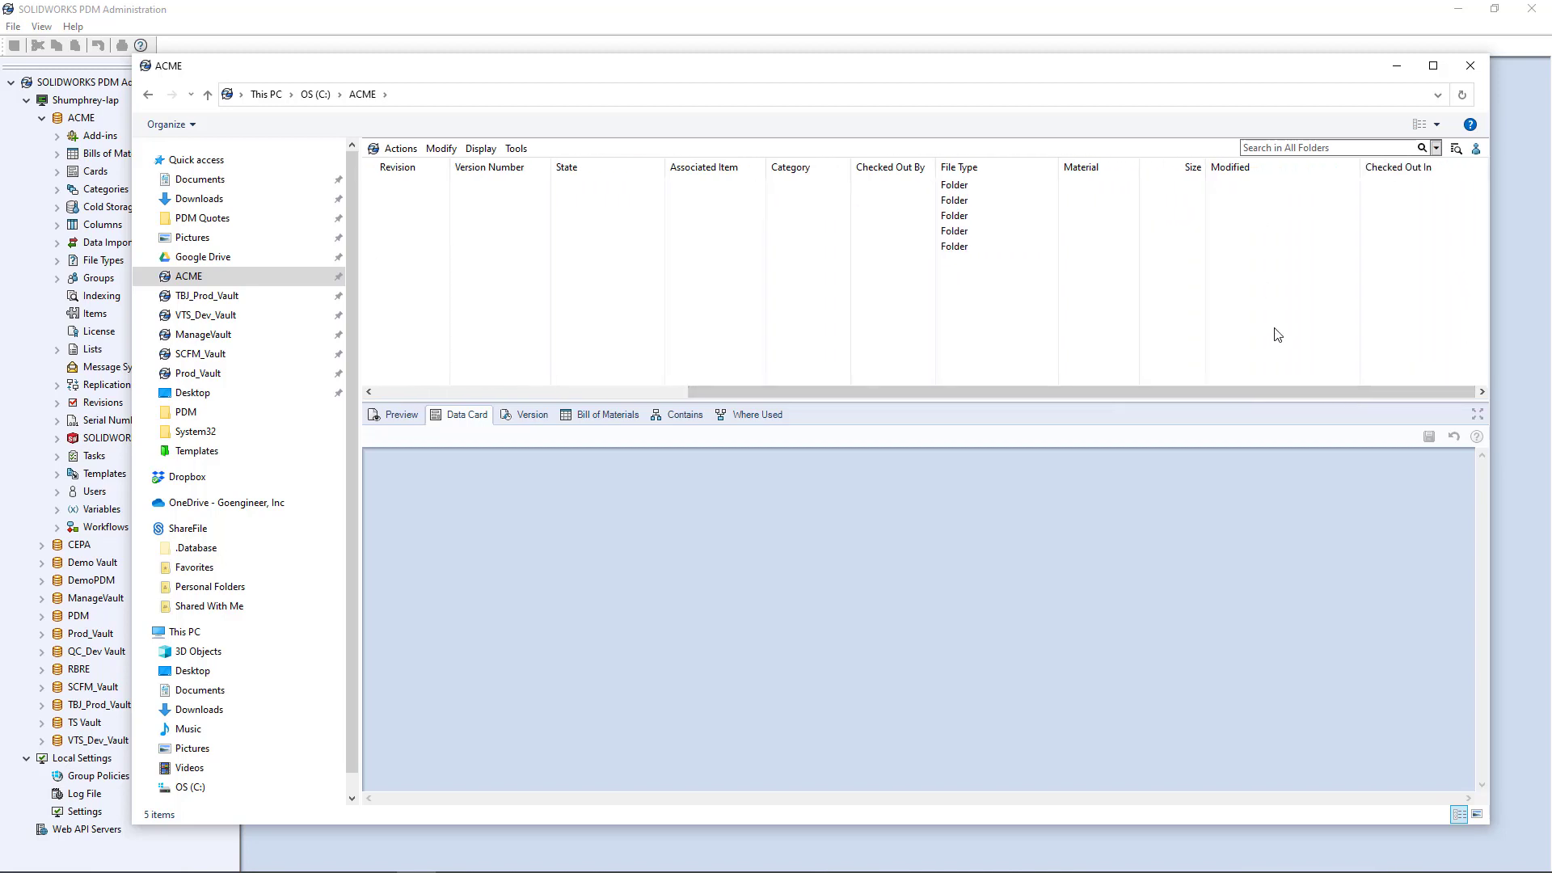
{"action": "left_click_drag", "start_coordinate": [1291, 391], "coordinate": [950, 404]}
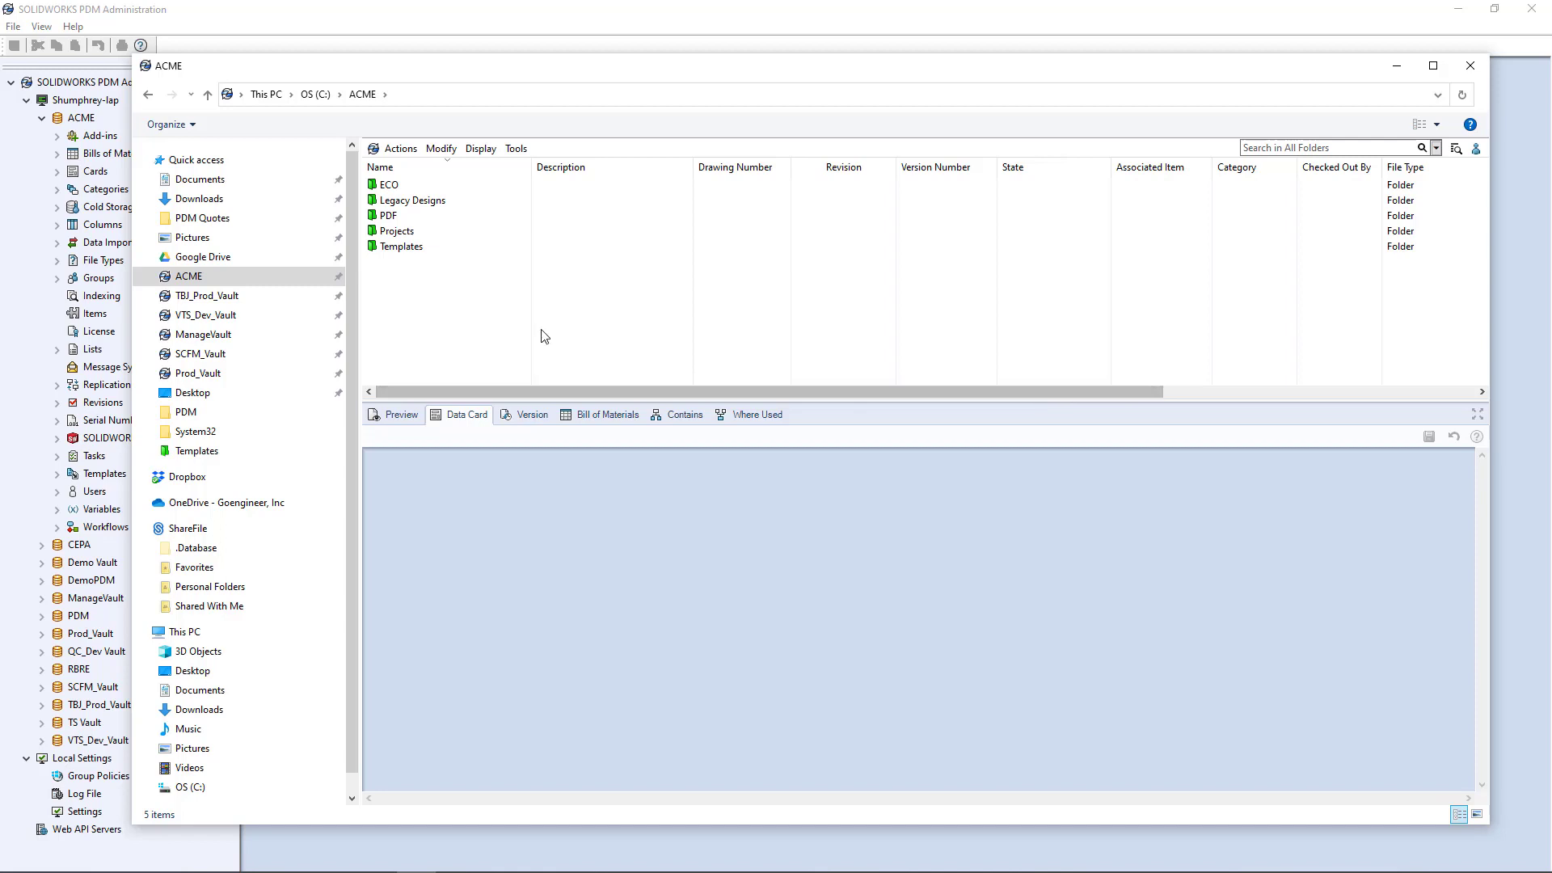
- Open the CAD Files folder of PROJ-0003 under Projects and narrow the Revision column
{"action": "double_click", "coordinate": [403, 233]}
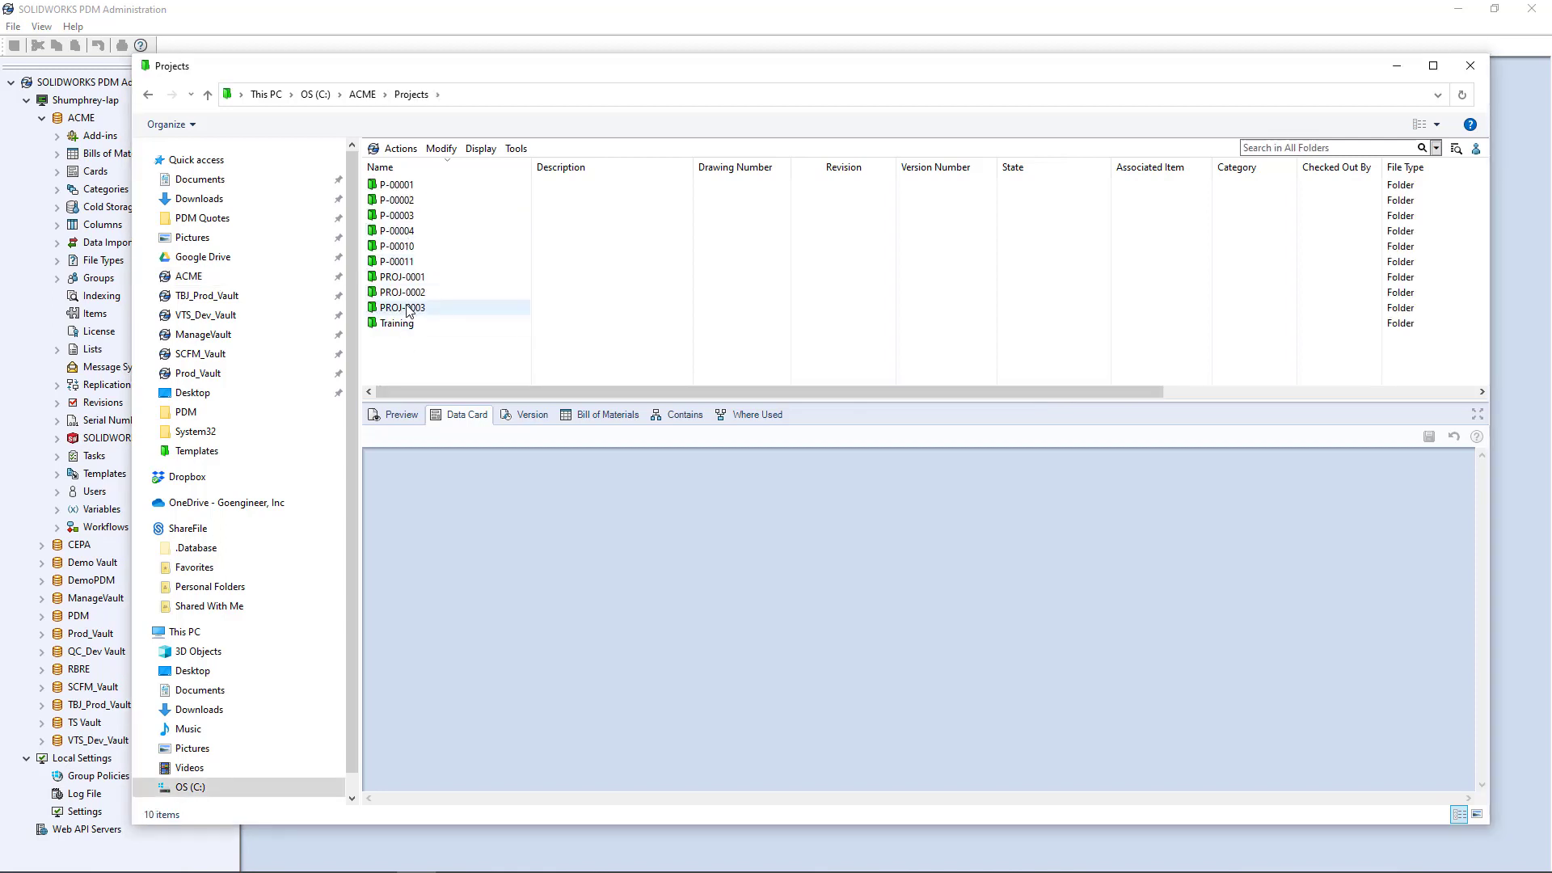
{"action": "left_click", "coordinate": [408, 308]}
{"action": "double_click", "coordinate": [408, 307]}
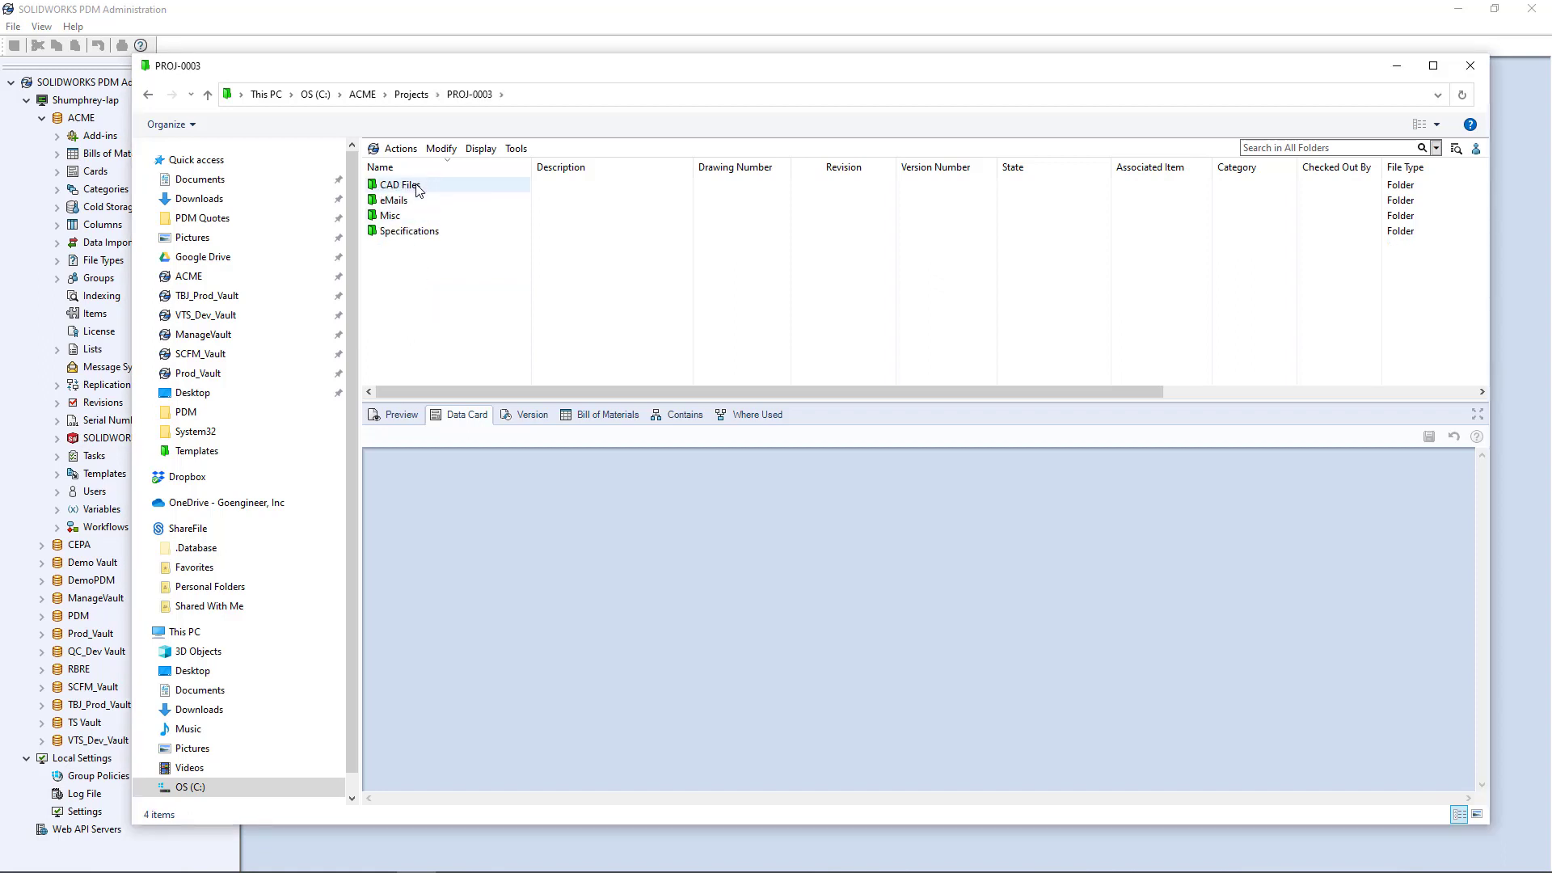
{"action": "left_click", "coordinate": [416, 186]}
{"action": "double_click", "coordinate": [417, 187]}
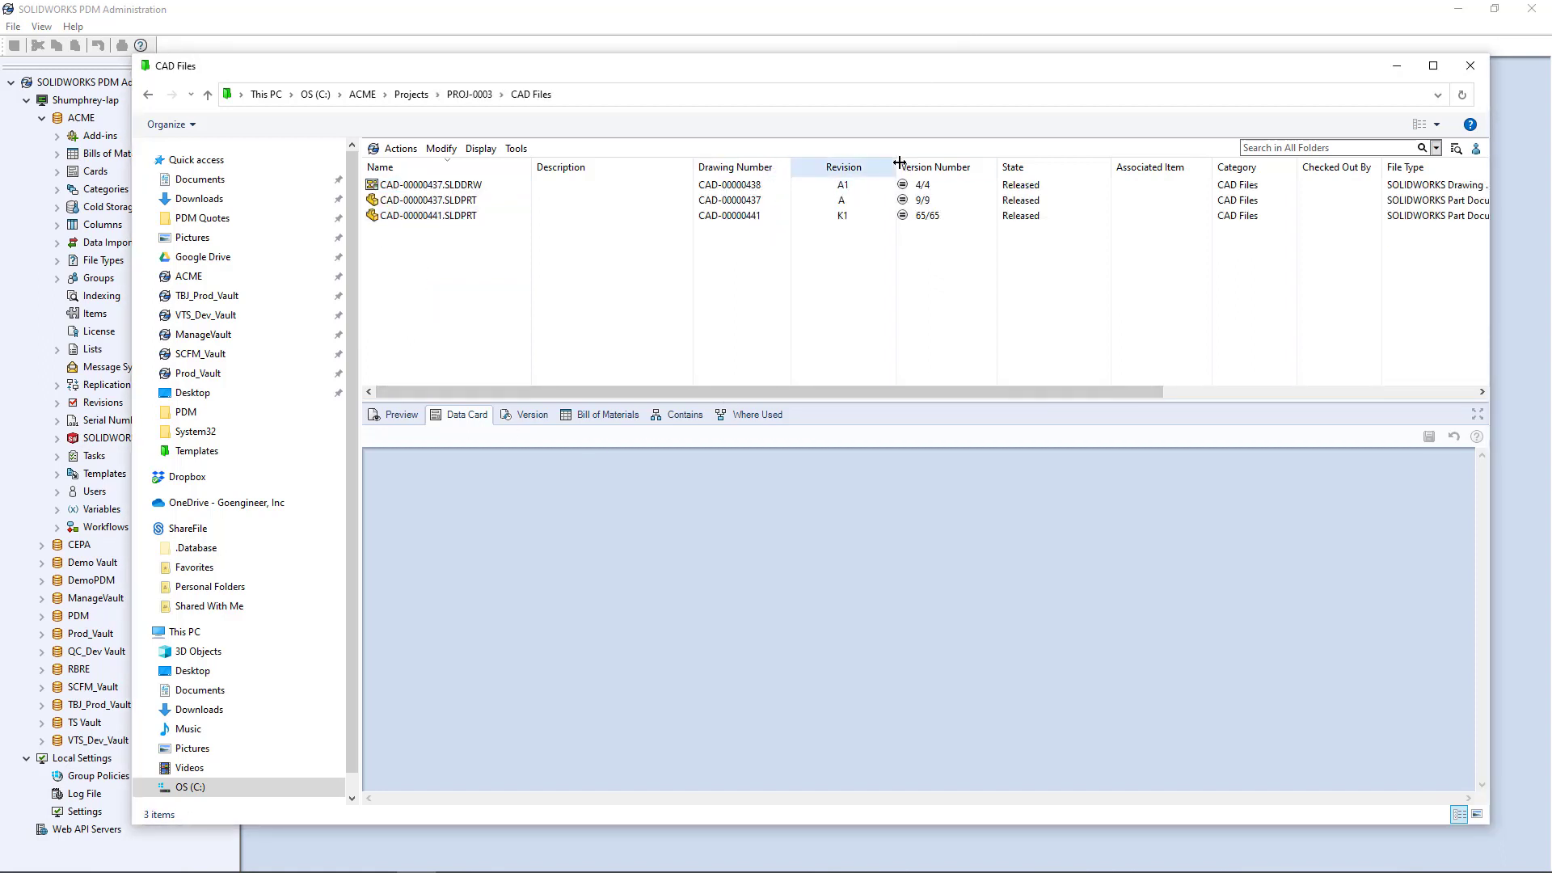
{"action": "left_click_drag", "start_coordinate": [896, 167], "coordinate": [859, 167]}
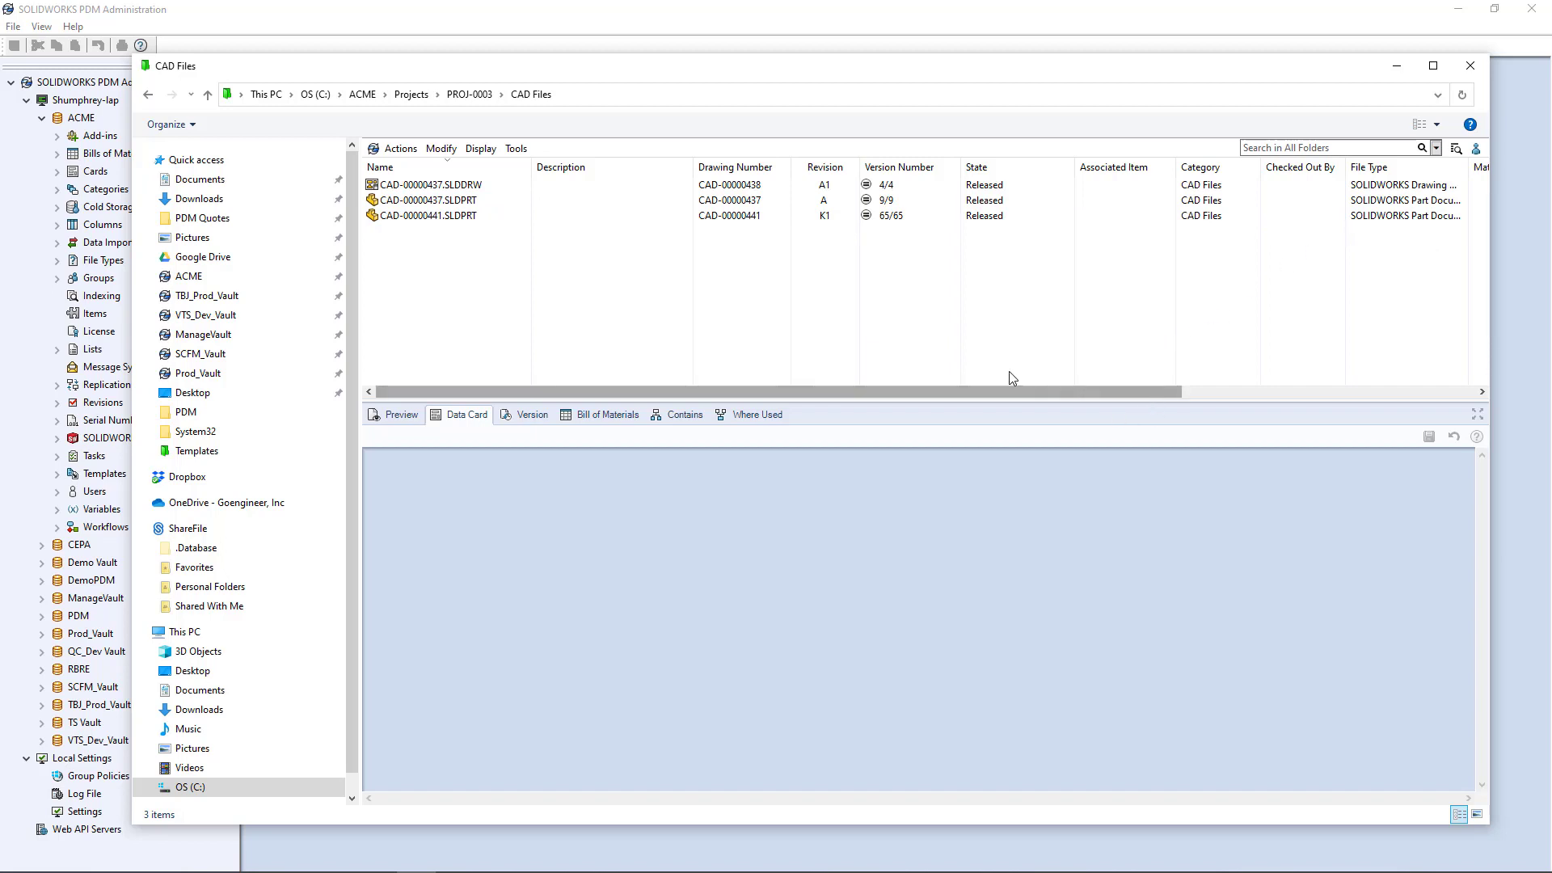
- Inspect the data card of CAD-00000441.SLDPRT and compare it with the file's values in the list columns
{"action": "left_click", "coordinate": [445, 218]}
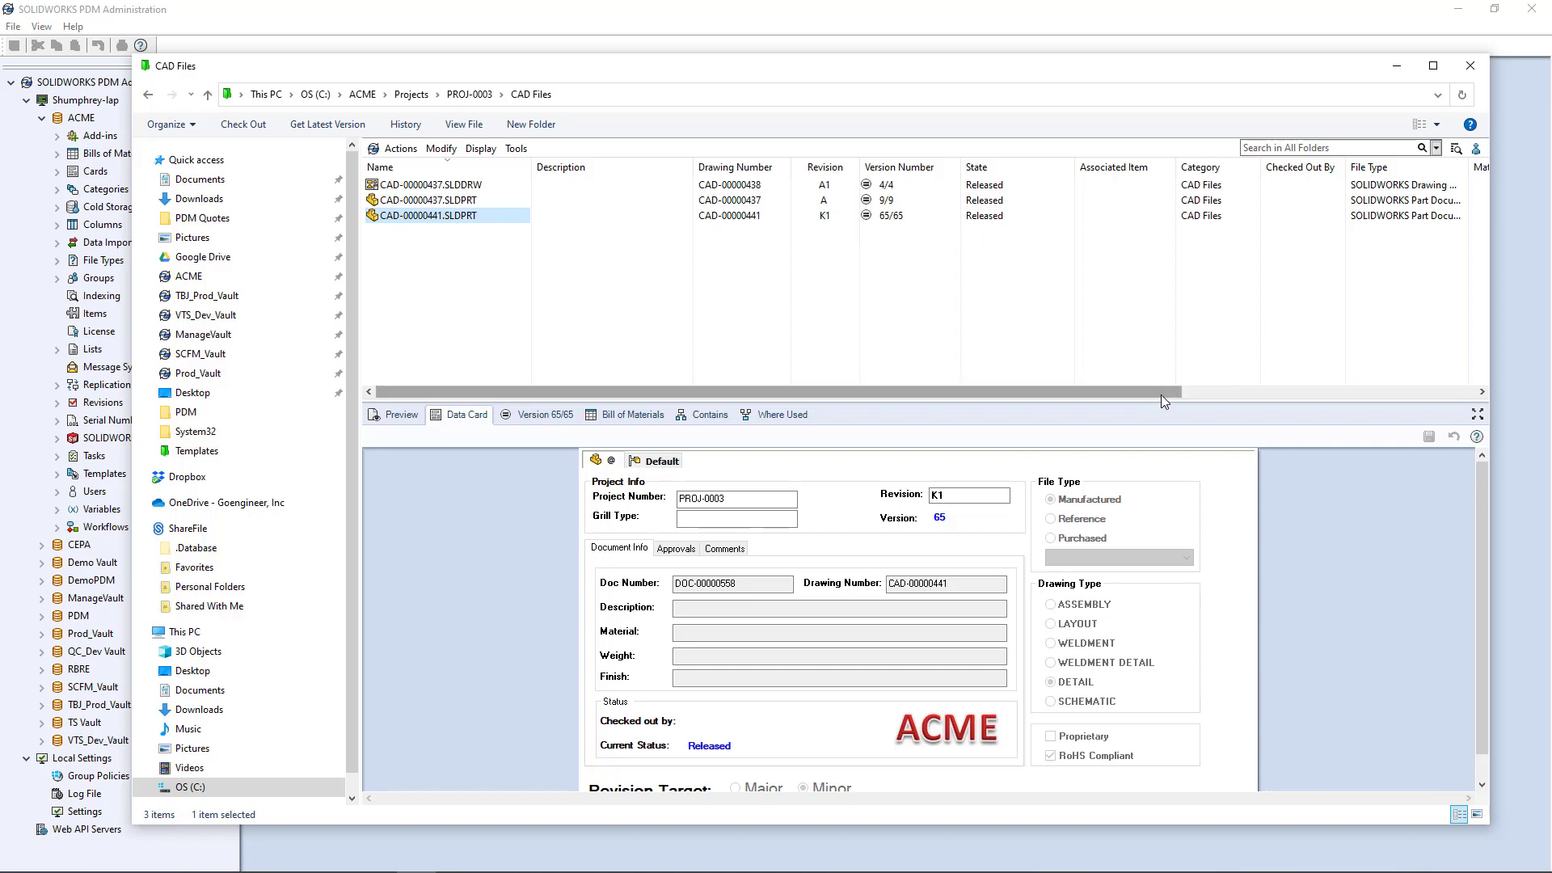
{"action": "left_click_drag", "start_coordinate": [1160, 392], "coordinate": [1252, 389]}
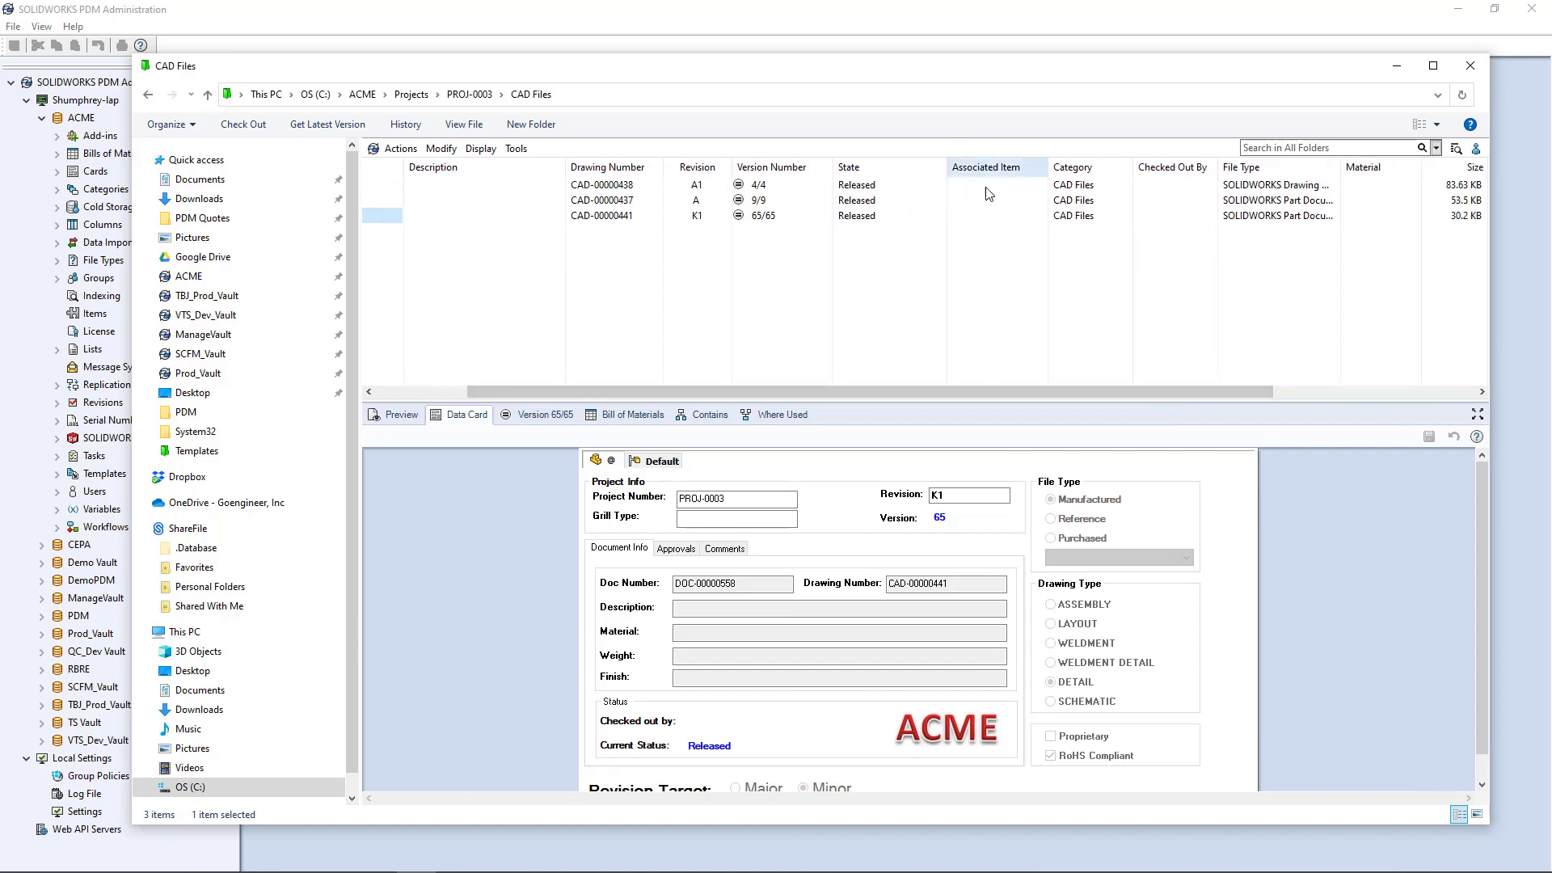
{"action": "left_click_drag", "start_coordinate": [1075, 391], "coordinate": [859, 409]}
{"action": "left_click", "coordinate": [467, 279]}
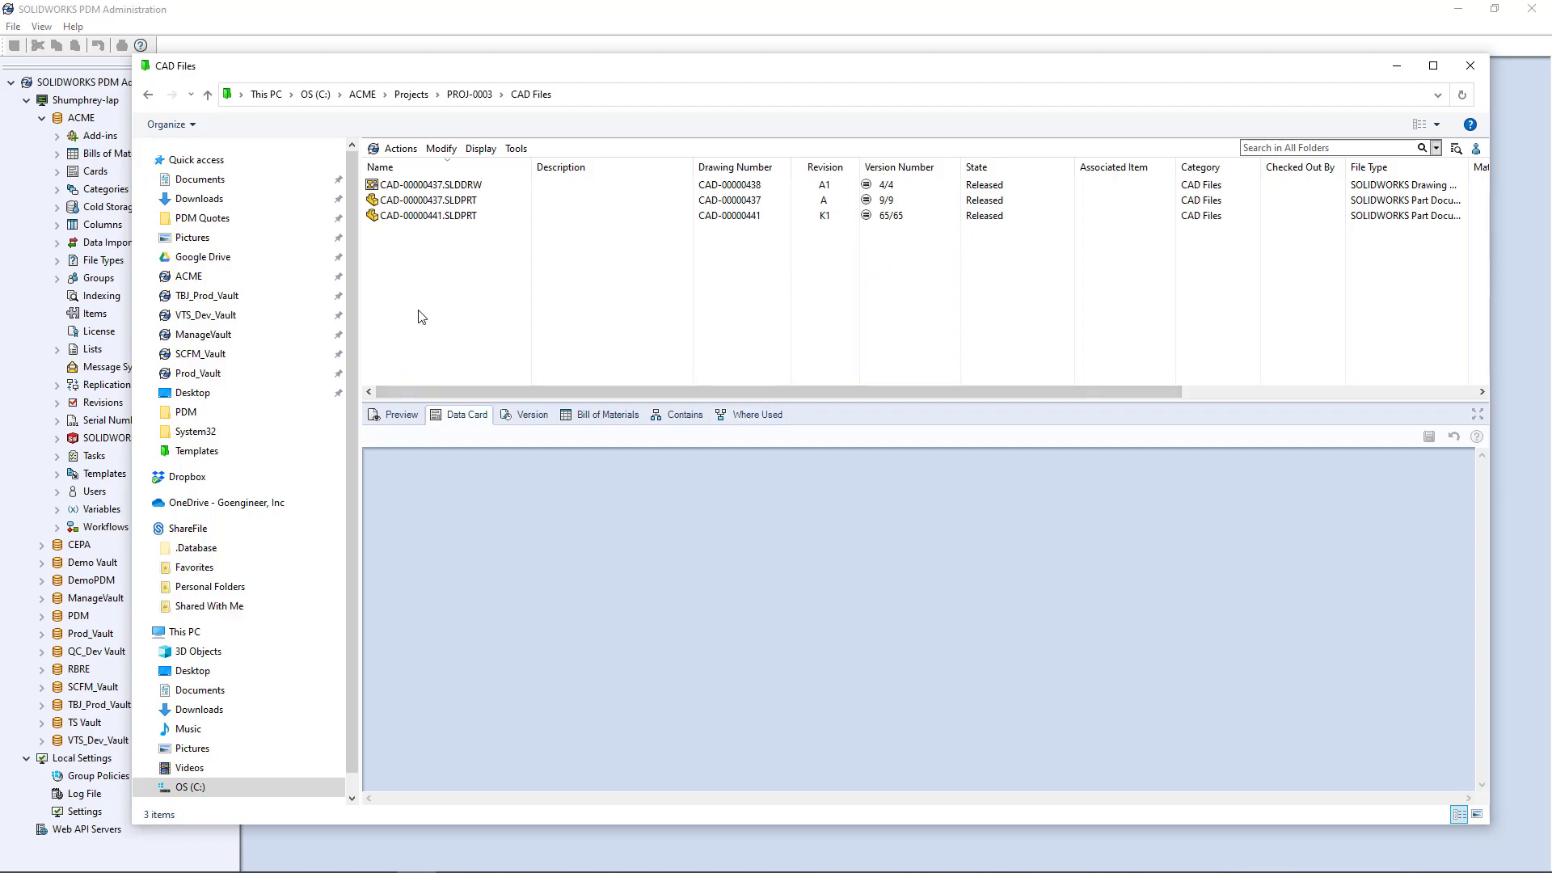
- Examine the listed CAD files' values across the columns, including Material, Size, Modified and Checked Out In
{"action": "left_click_drag", "start_coordinate": [978, 394], "coordinate": [896, 410]}
{"action": "left_click_drag", "start_coordinate": [895, 393], "coordinate": [1105, 401]}
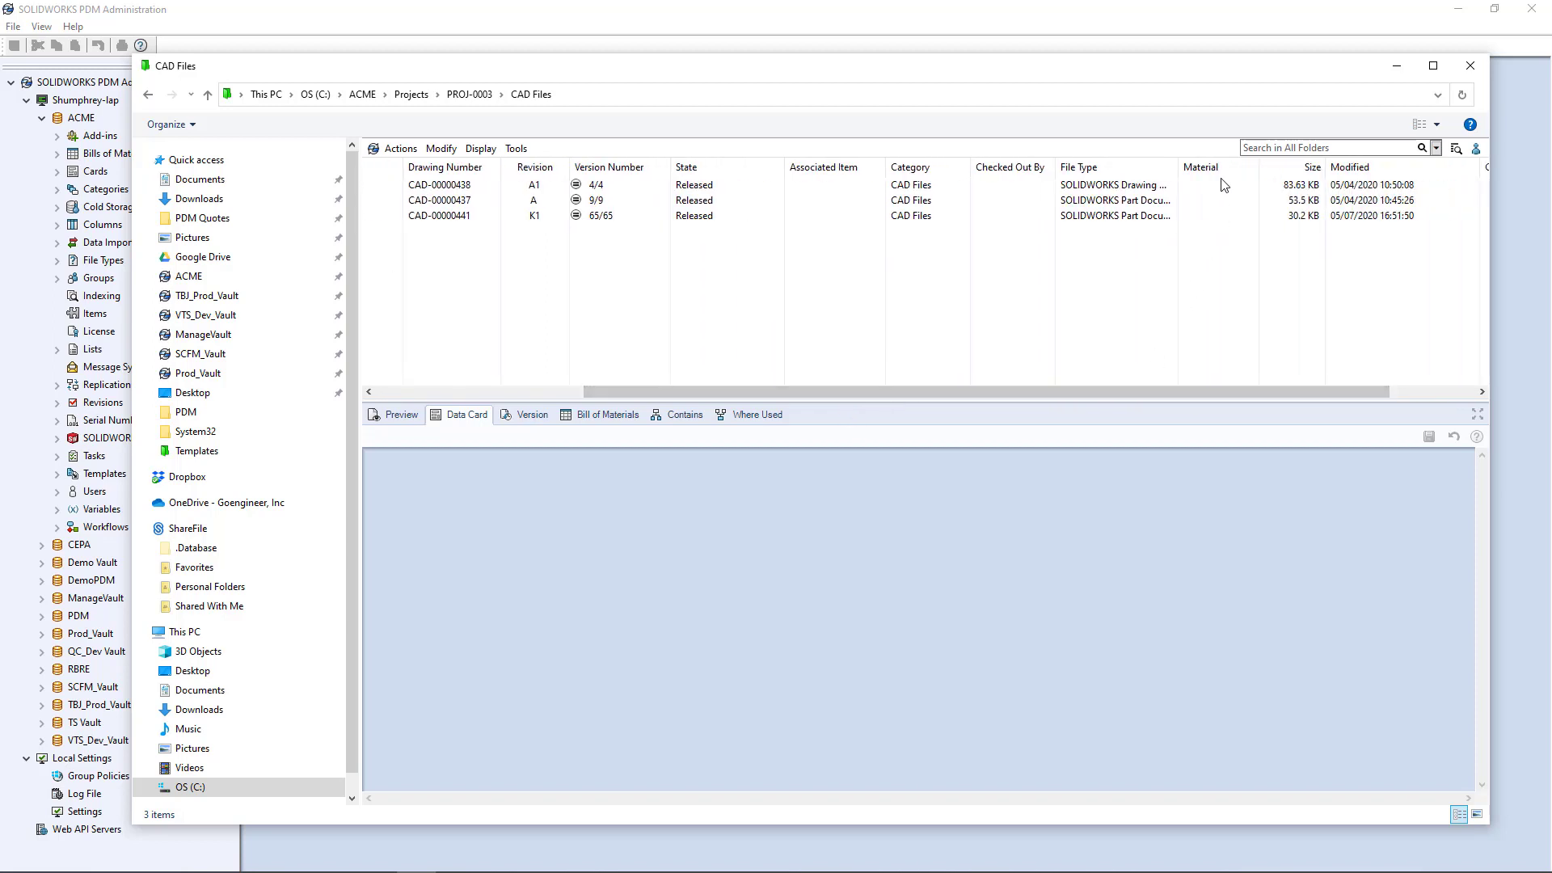
{"action": "left_click_drag", "start_coordinate": [1290, 393], "coordinate": [1397, 387]}
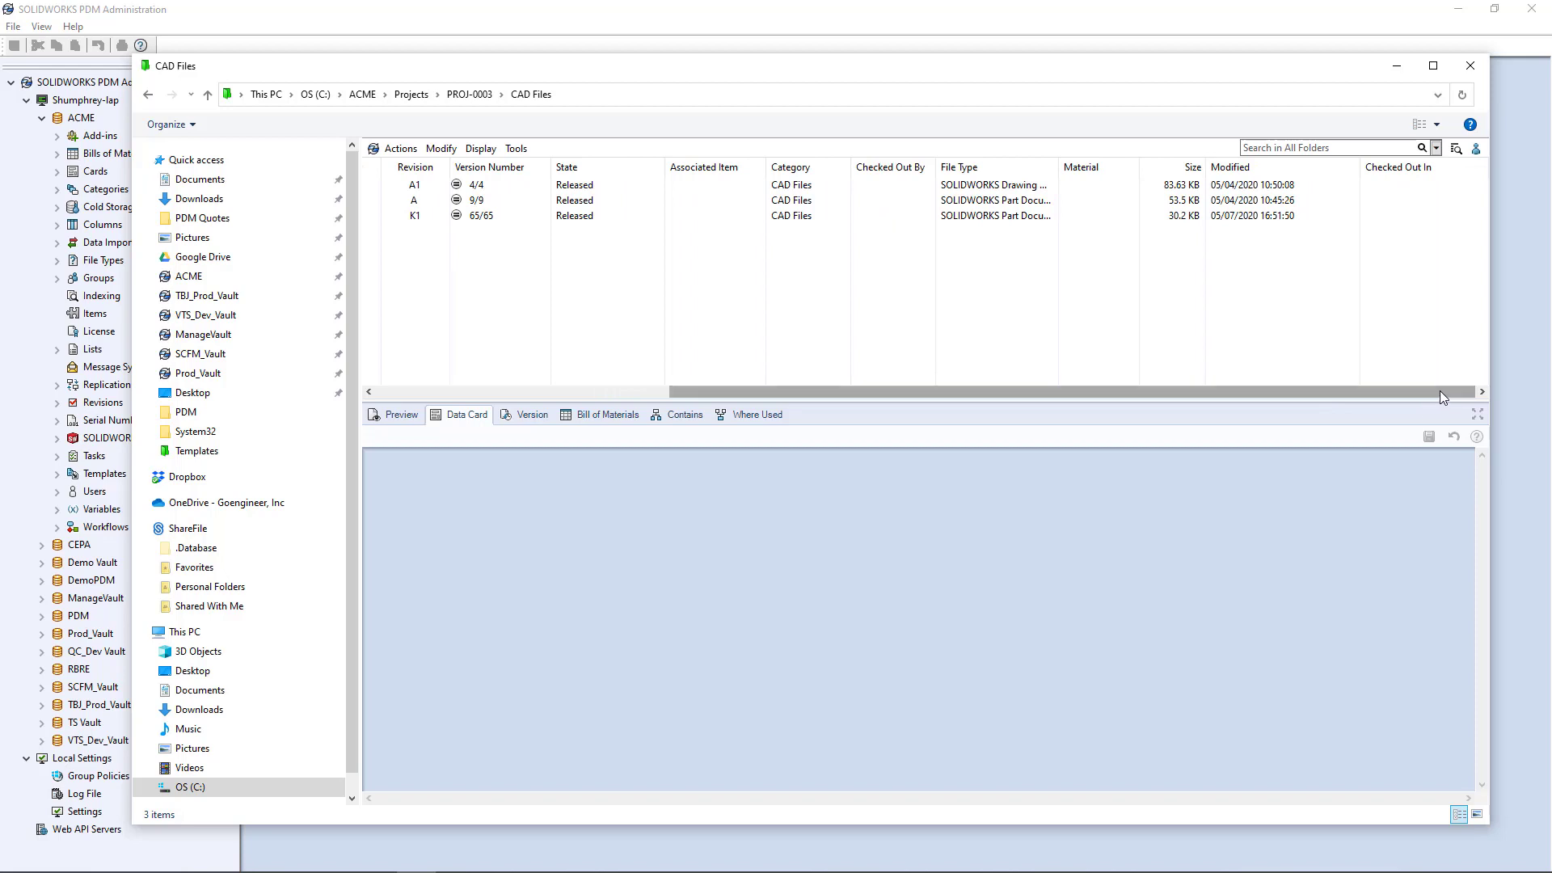
{"action": "mouse_move", "coordinate": [1439, 390]}
{"action": "left_mouse_down"}
{"action": "mouse_move", "coordinate": [1309, 429]}
{"action": "mouse_move", "coordinate": [1220, 433]}
{"action": "mouse_move", "coordinate": [1031, 405]}
{"action": "left_mouse_up"}
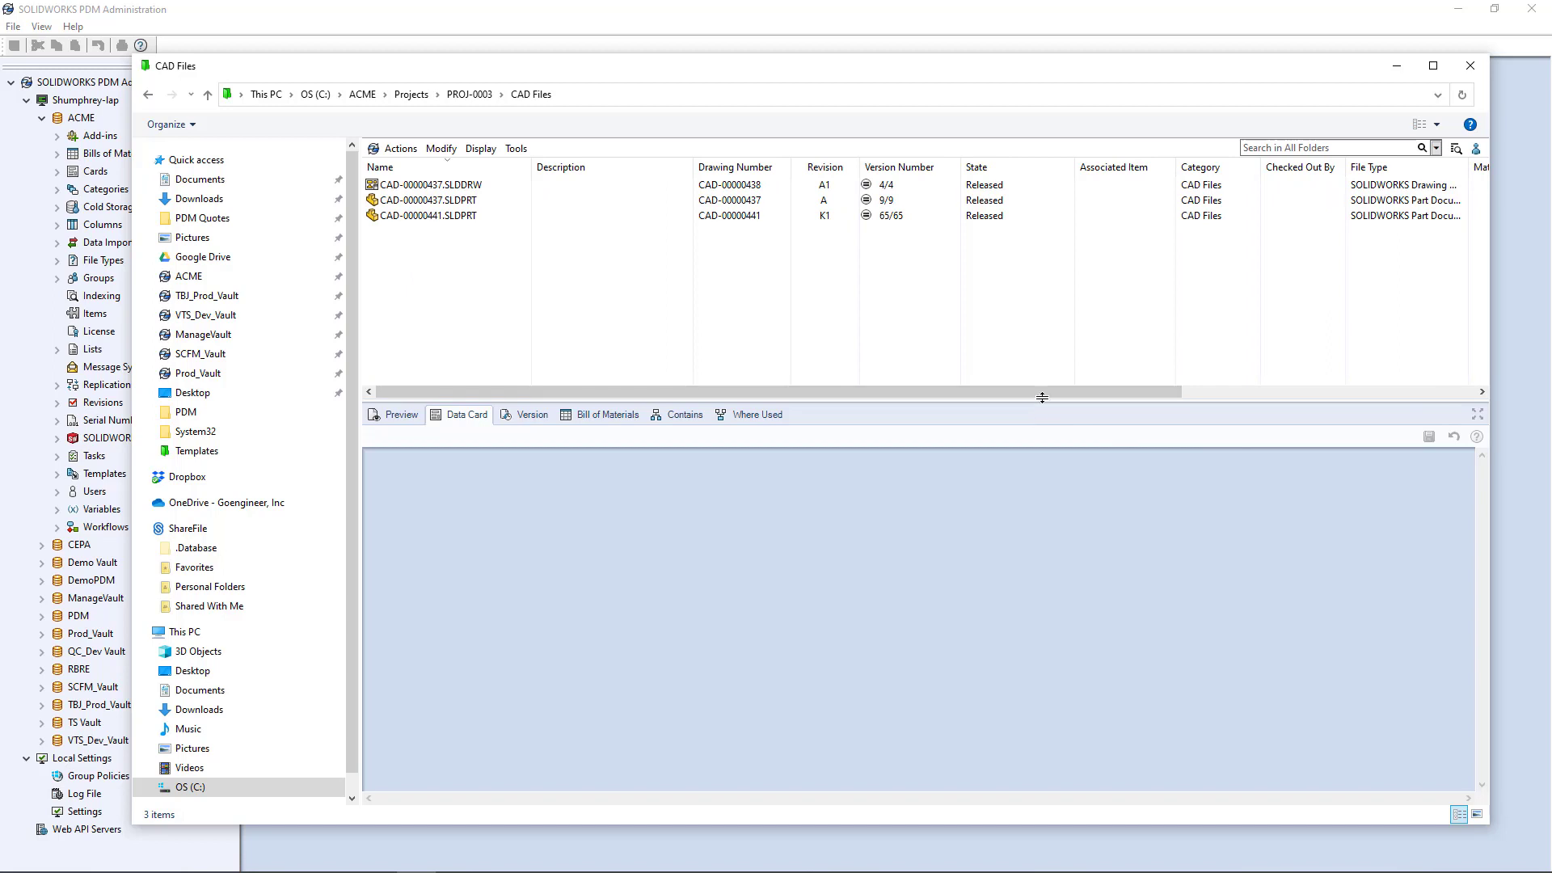
{"action": "left_click_drag", "start_coordinate": [1047, 395], "coordinate": [1354, 373]}
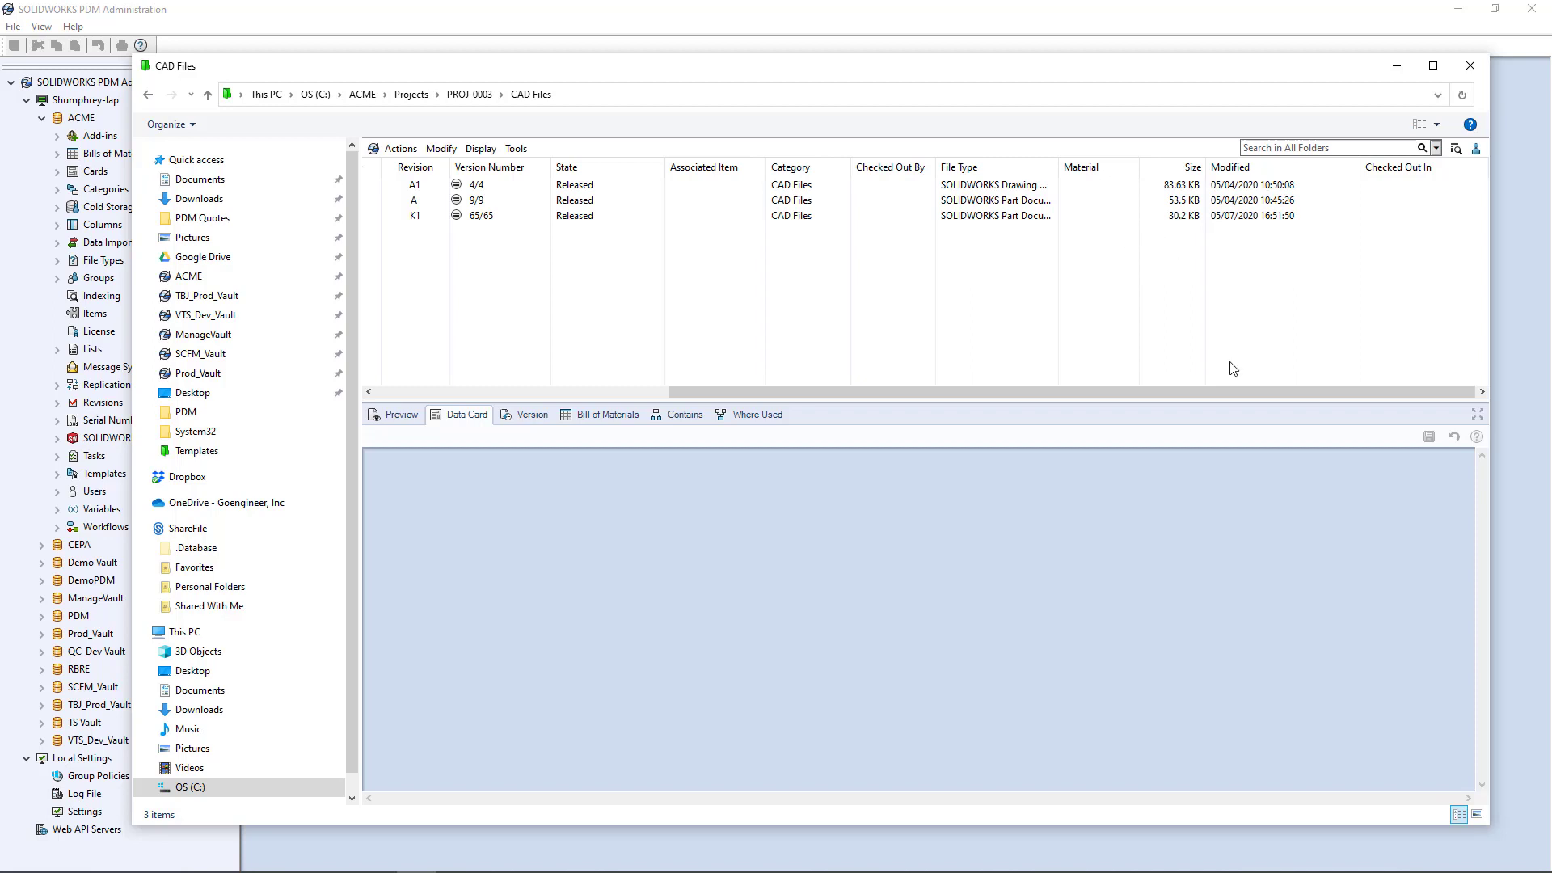
{"action": "mouse_move", "coordinate": [1287, 394]}
{"action": "left_mouse_down"}
{"action": "mouse_move", "coordinate": [1246, 395]}
{"action": "mouse_move", "coordinate": [995, 298]}
{"action": "left_mouse_up"}
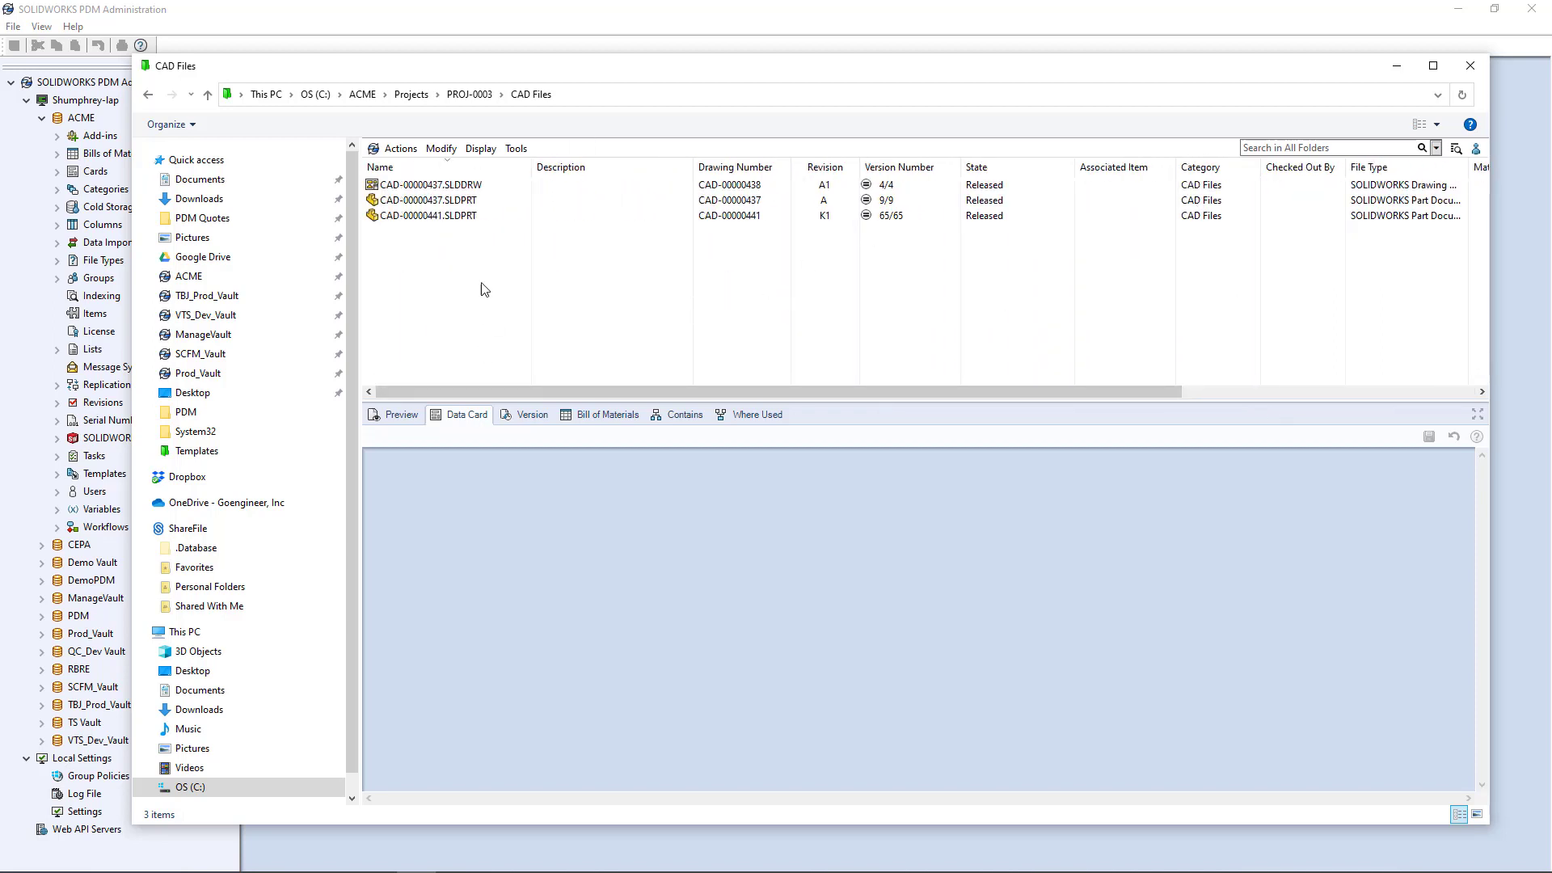
- Create a SOLIDWORKS Part-IN file with description "Test Part for Column View", material "316 SSTL" and revision target Major
{"action": "right_click", "coordinate": [432, 250]}
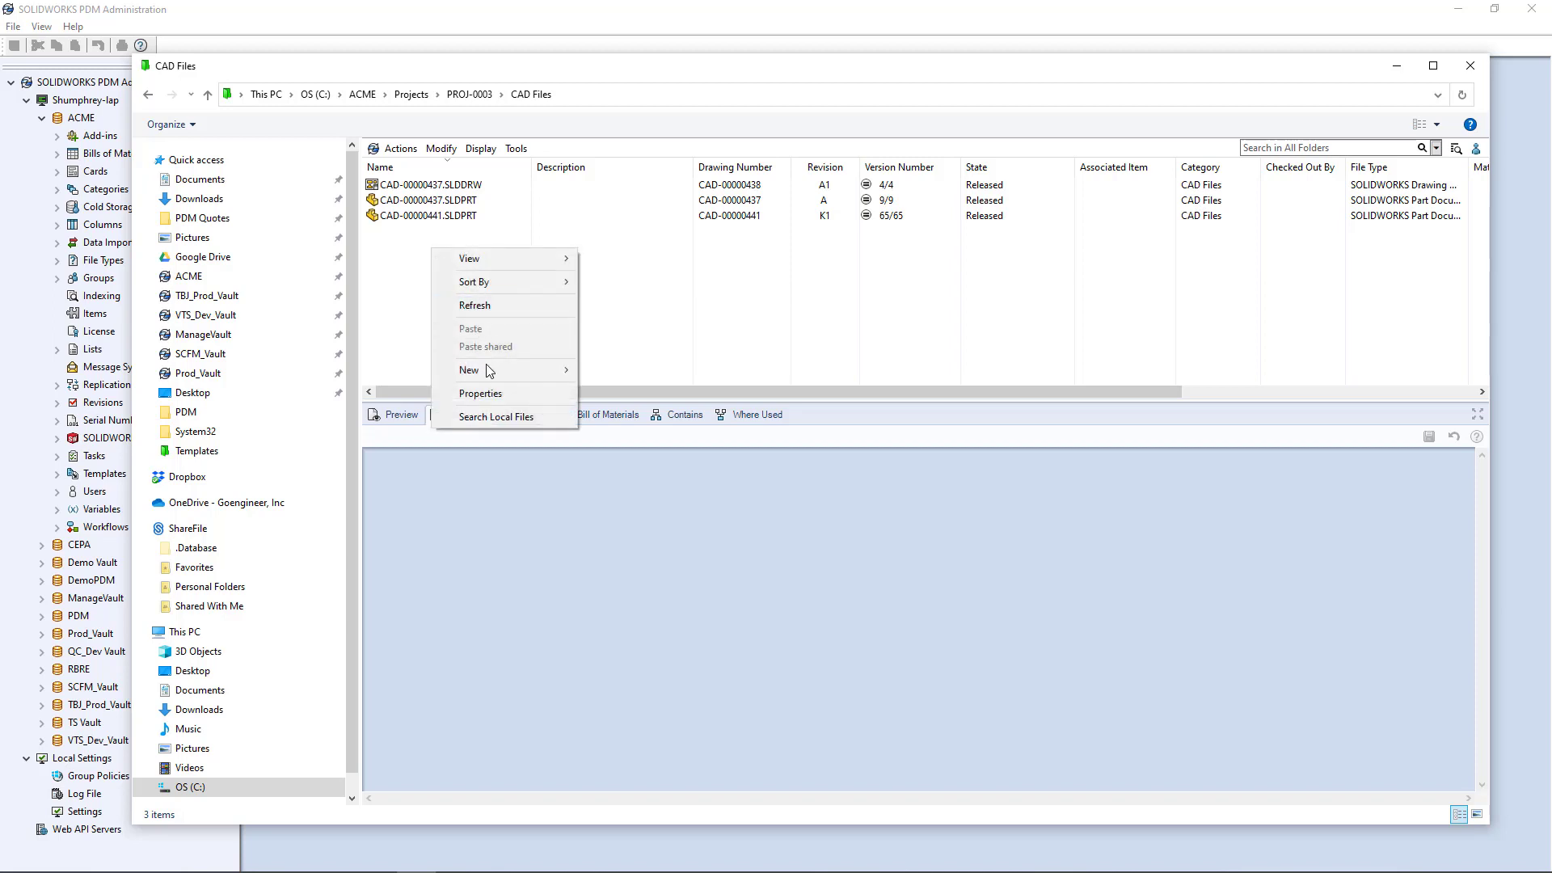
{"action": "mouse_move", "coordinate": [489, 370]}
{"action": "mouse_move", "coordinate": [692, 446]}
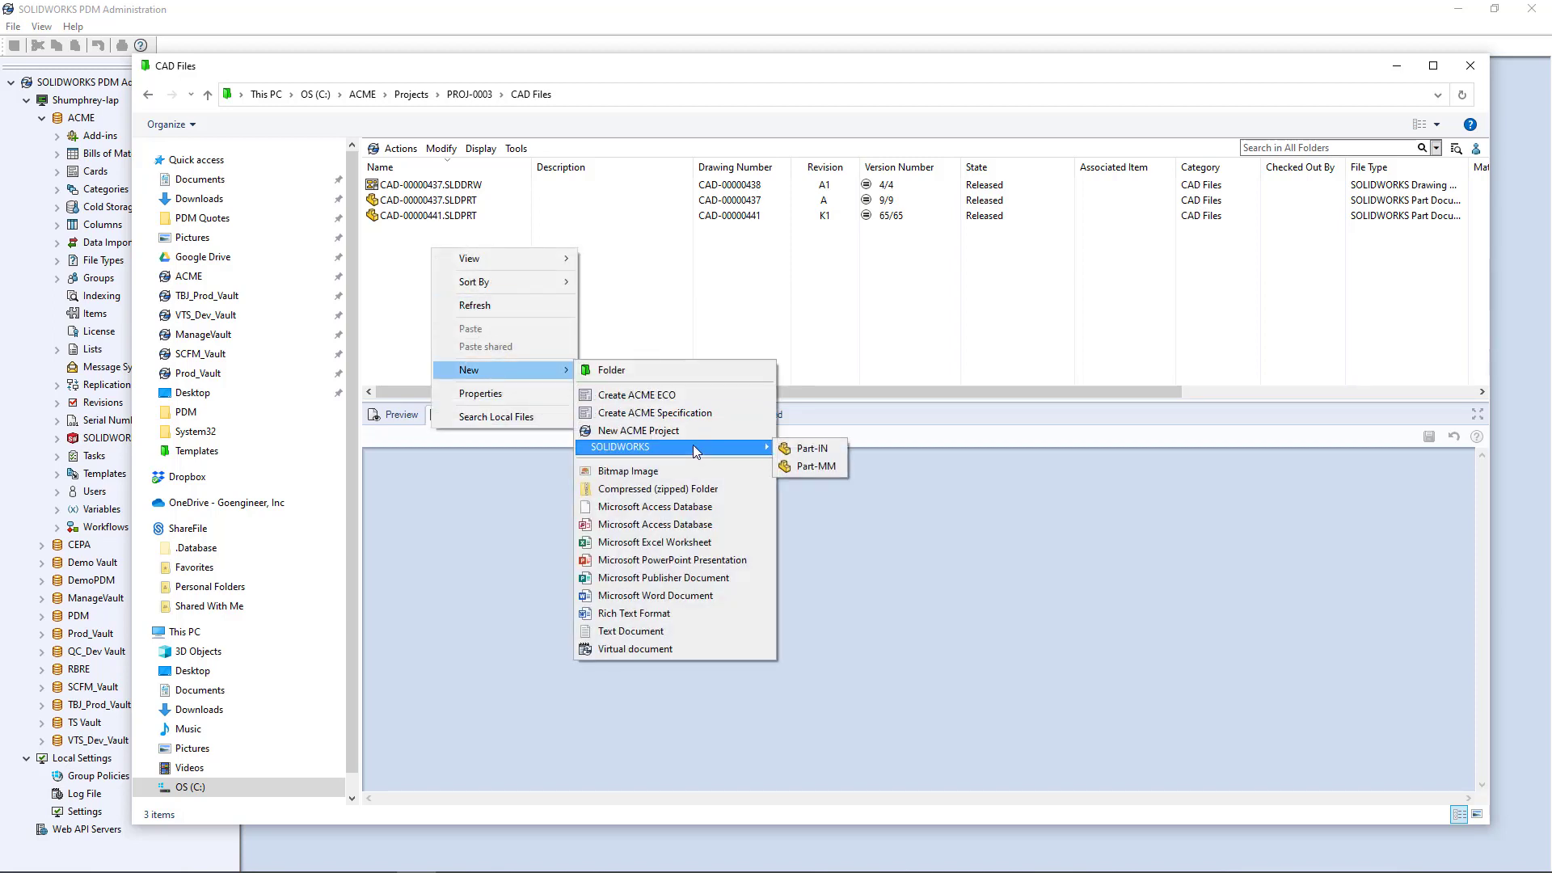
{"action": "left_click", "coordinate": [812, 451]}
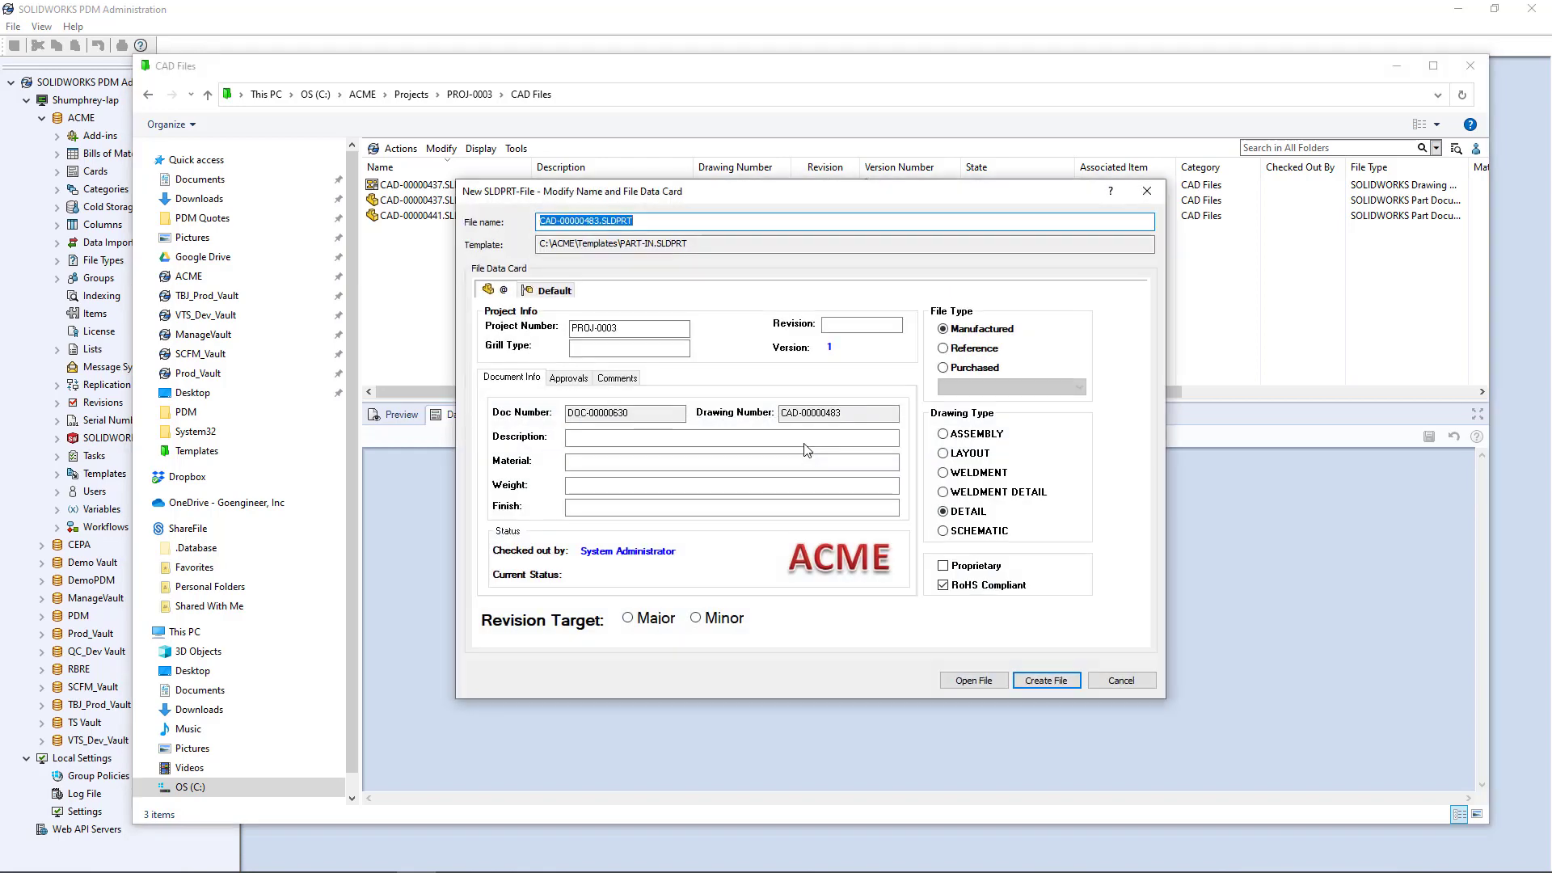
{"action": "left_click", "coordinate": [592, 436]}
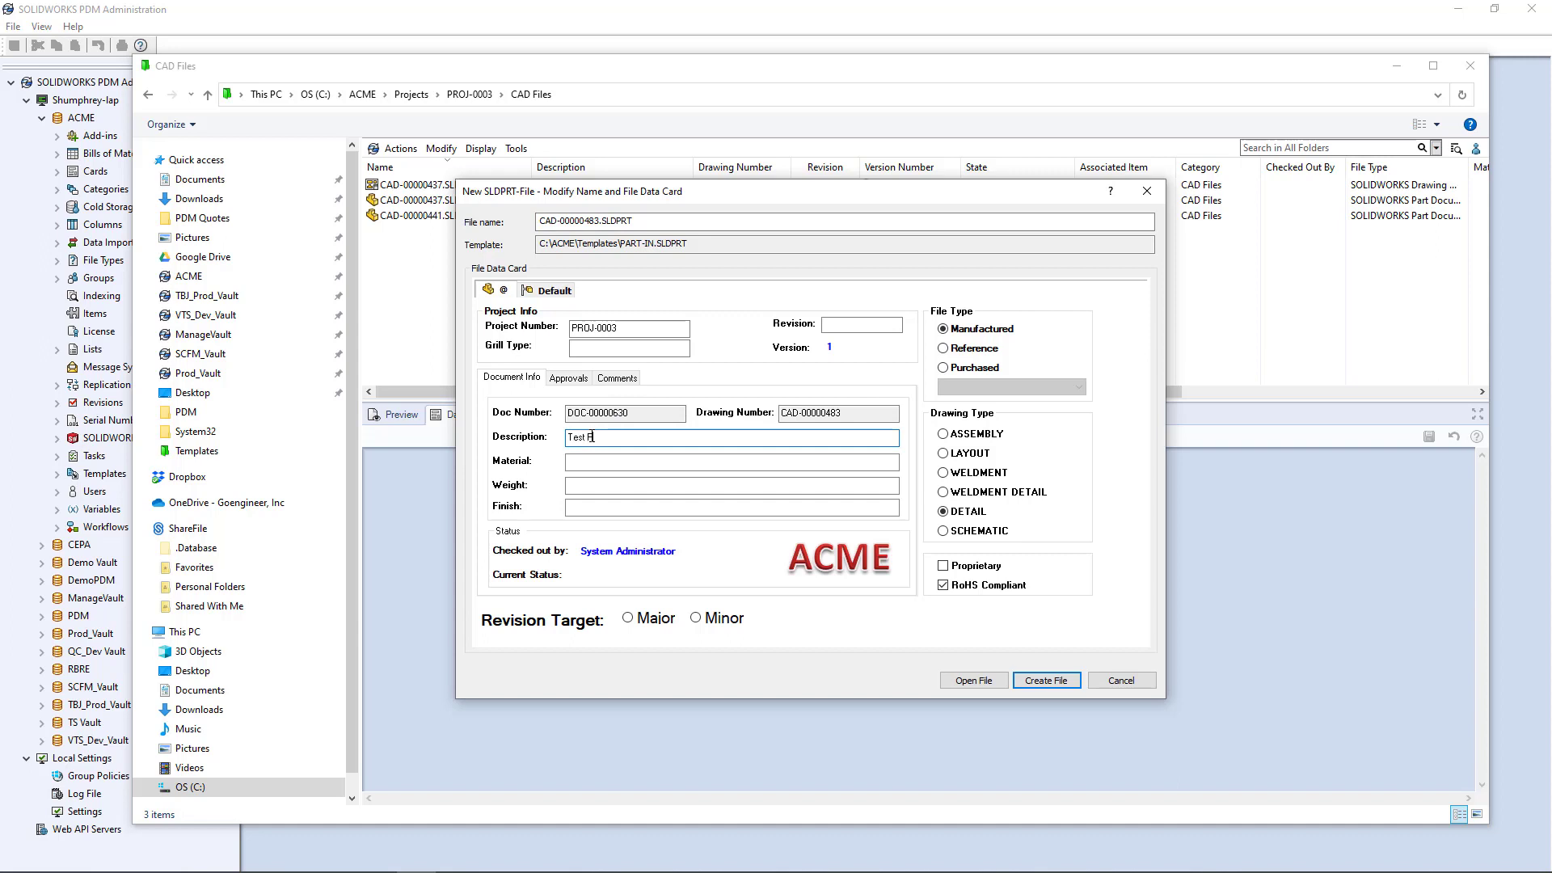
{"action": "type", "text": "Test Part for Column View"}
{"action": "left_click", "coordinate": [598, 460]}
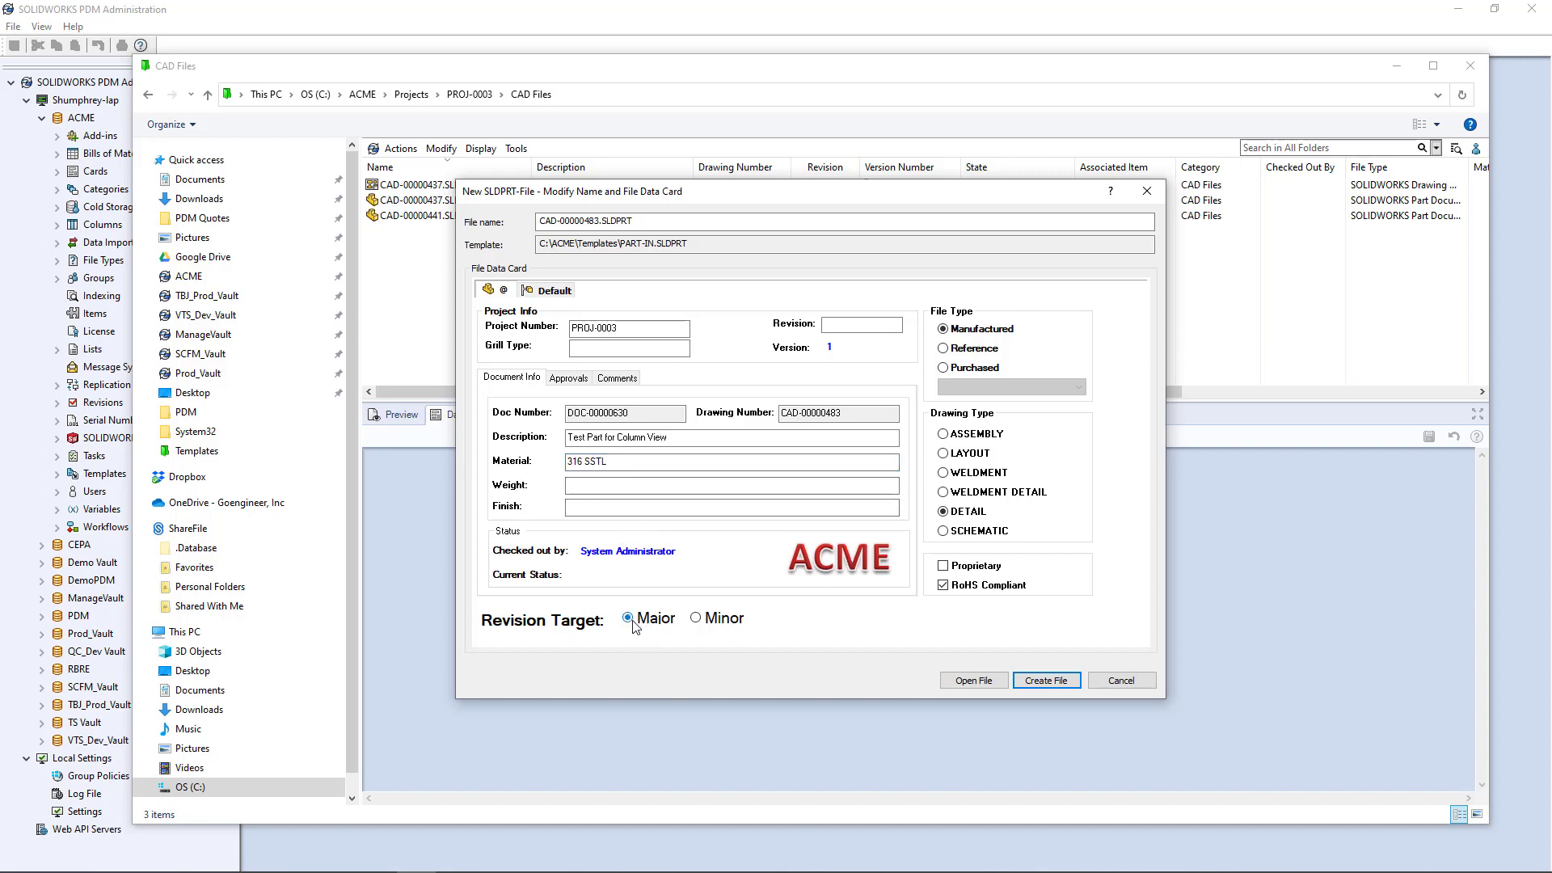
{"action": "left_click", "coordinate": [1046, 680]}
- Check in the new part CAD-00000483.SLDPRT without a comment
{"action": "left_click", "coordinate": [455, 365]}
{"action": "left_click", "coordinate": [435, 232]}
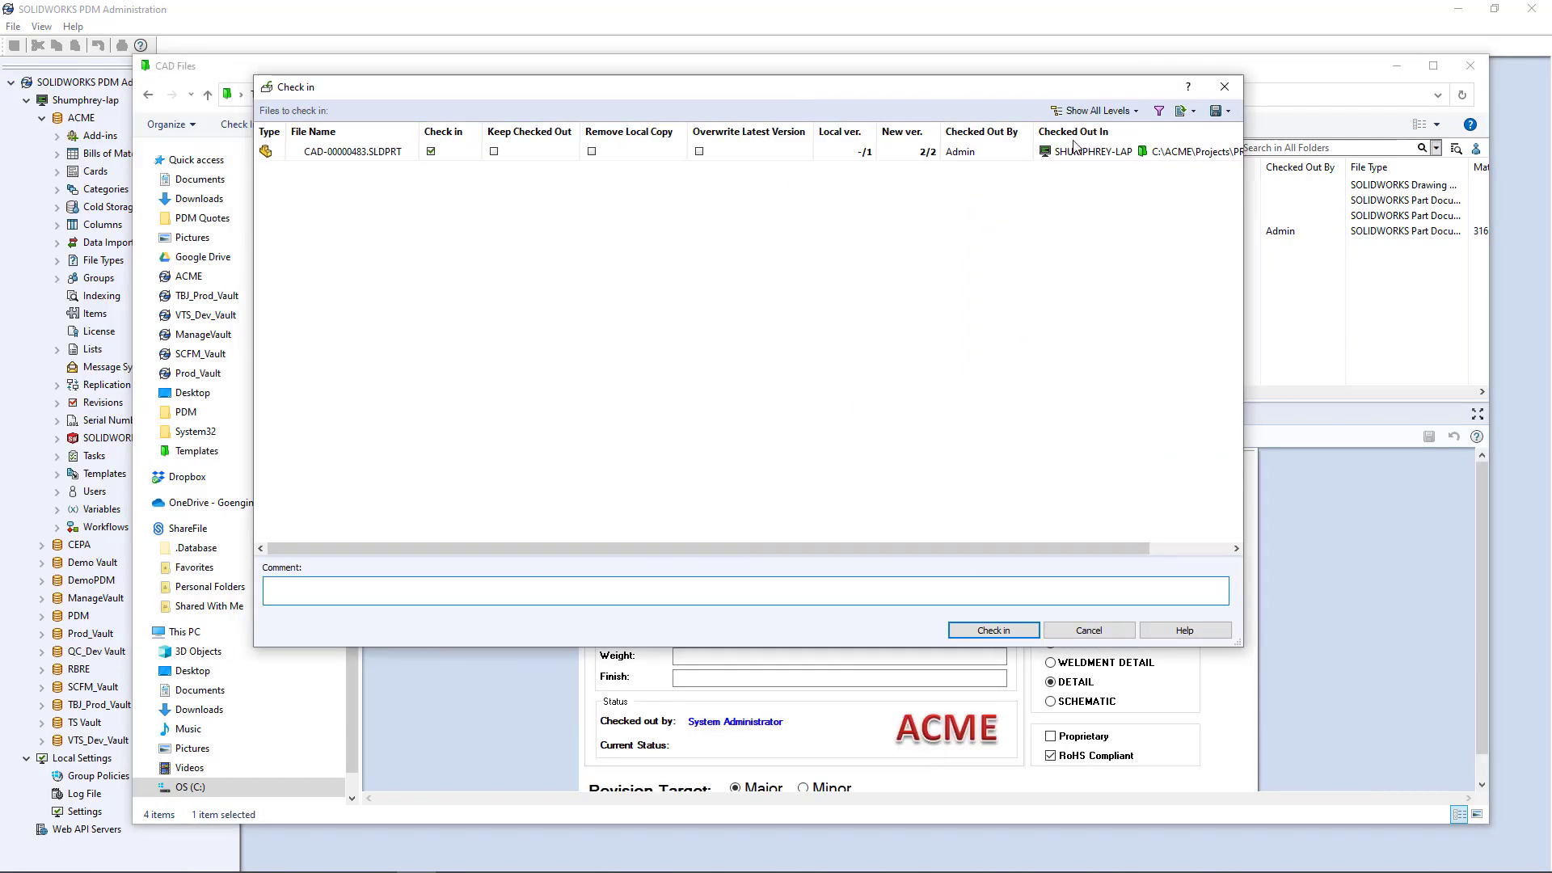
{"action": "left_click", "coordinate": [994, 631]}
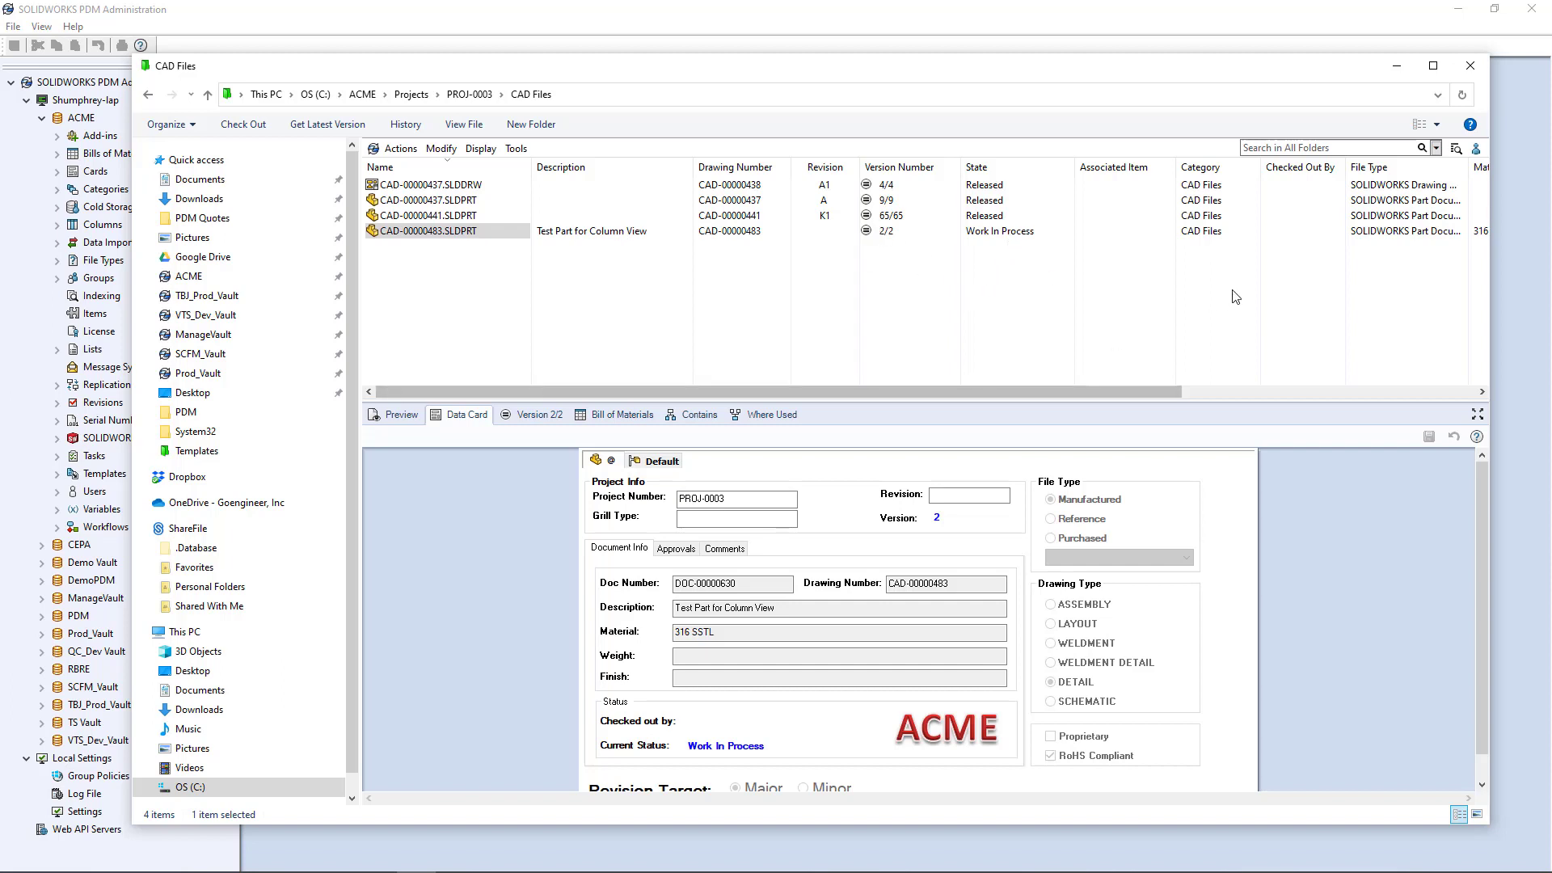
- Move the Material column in the file list so it sits between Drawing Number and Revision
{"action": "left_click_drag", "start_coordinate": [1148, 390], "coordinate": [1254, 390]}
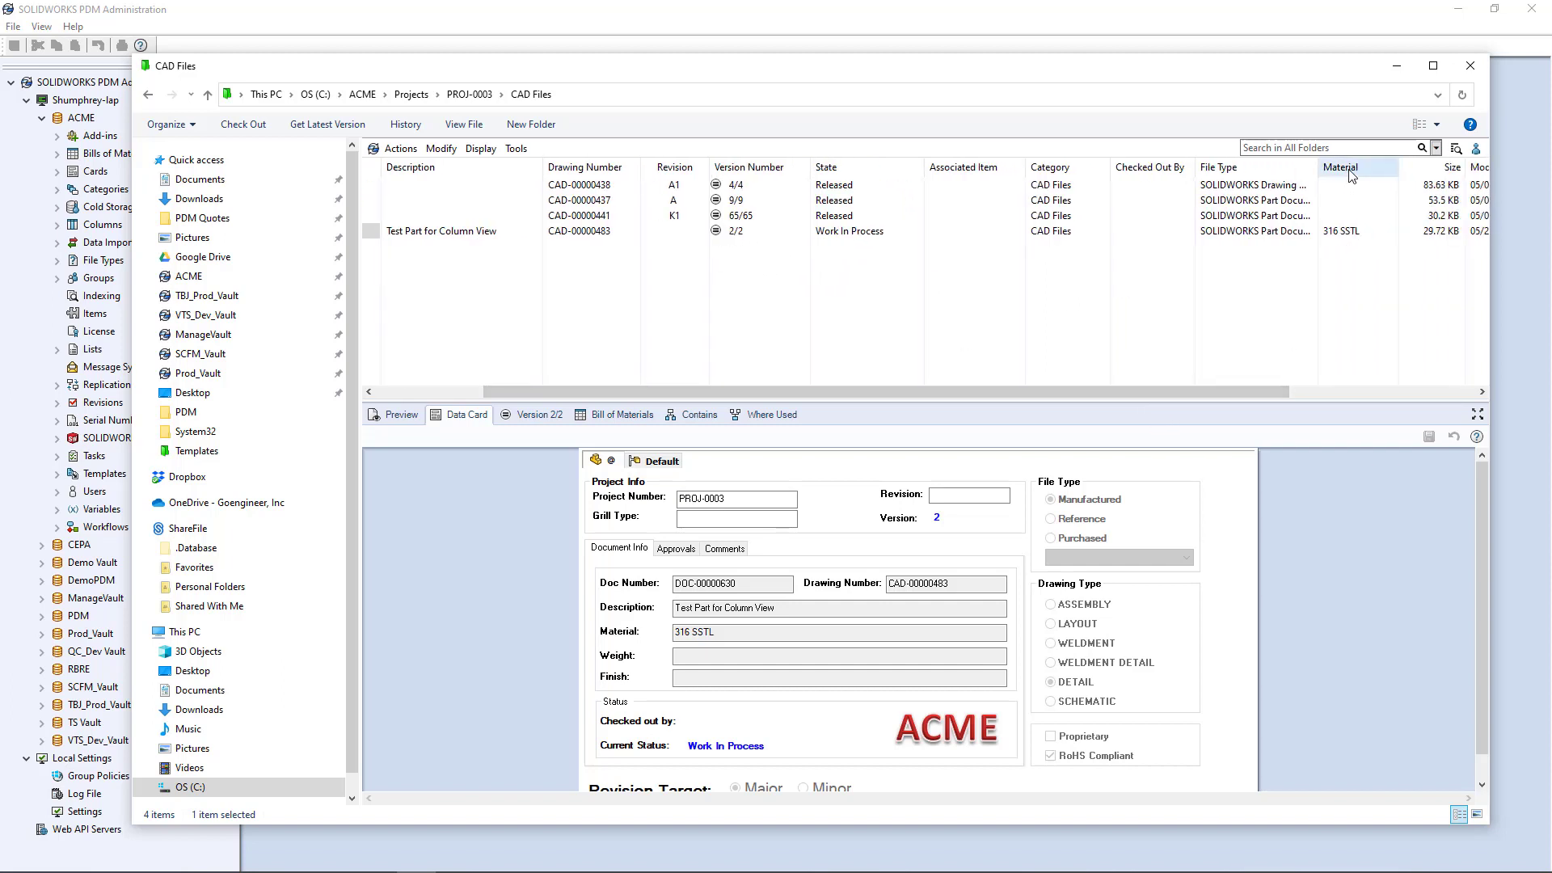
{"action": "mouse_move", "coordinate": [1358, 167]}
{"action": "left_mouse_down"}
{"action": "mouse_move", "coordinate": [642, 167]}
{"action": "mouse_move", "coordinate": [702, 168]}
{"action": "left_mouse_up"}
{"action": "left_click_drag", "start_coordinate": [862, 394], "coordinate": [679, 396]}
{"action": "left_click", "coordinate": [452, 279]}
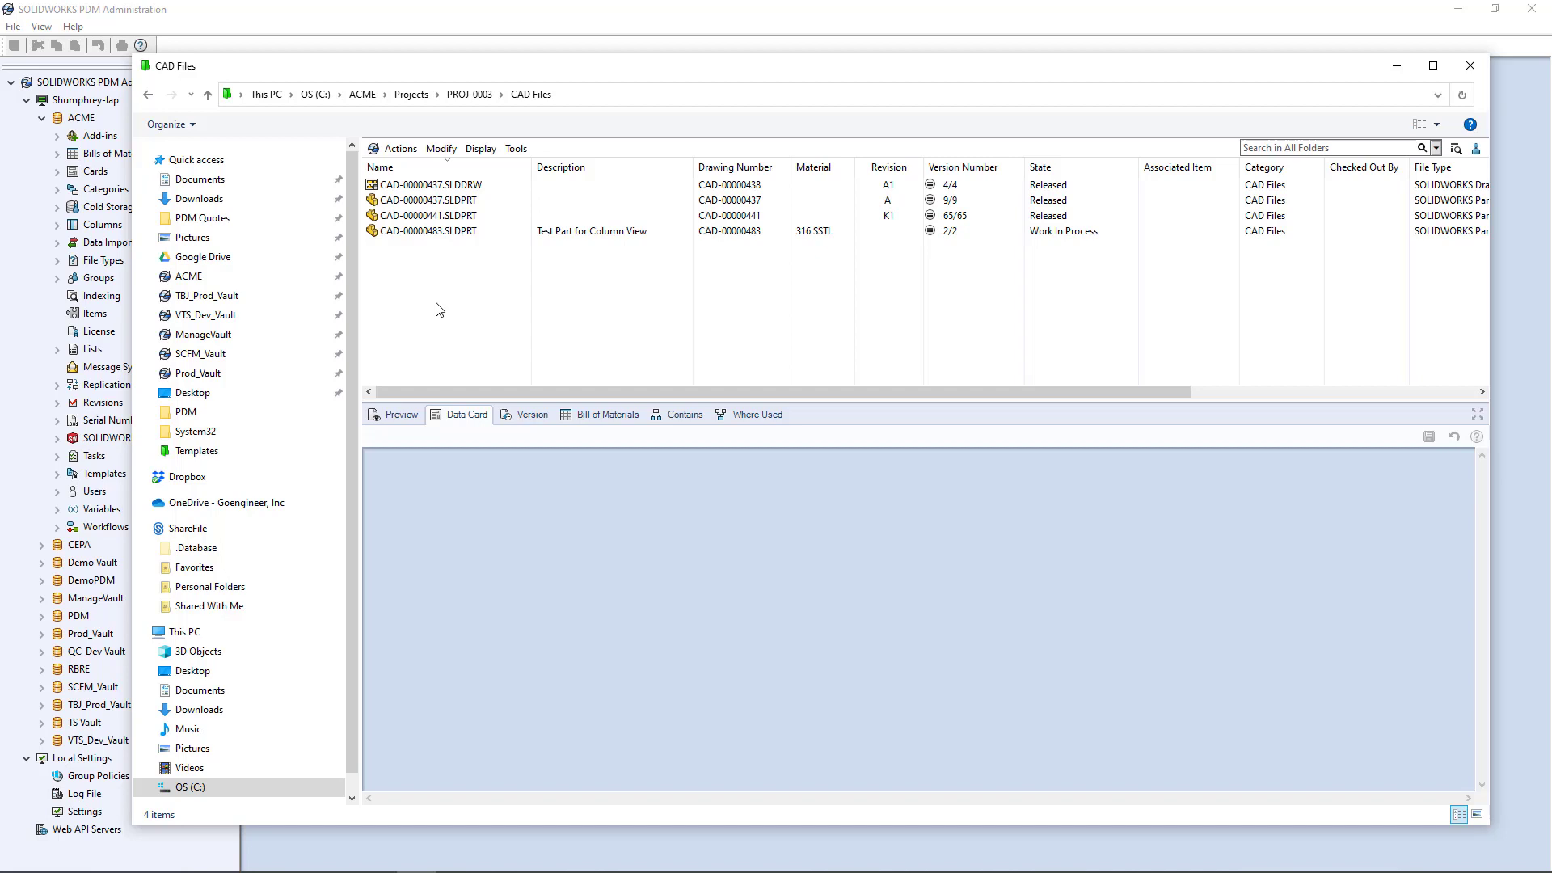
- Switch to the PDM Administration tool and open the ACME vault's Column View - Search column set for editing
{"action": "left_click", "coordinate": [1398, 69]}
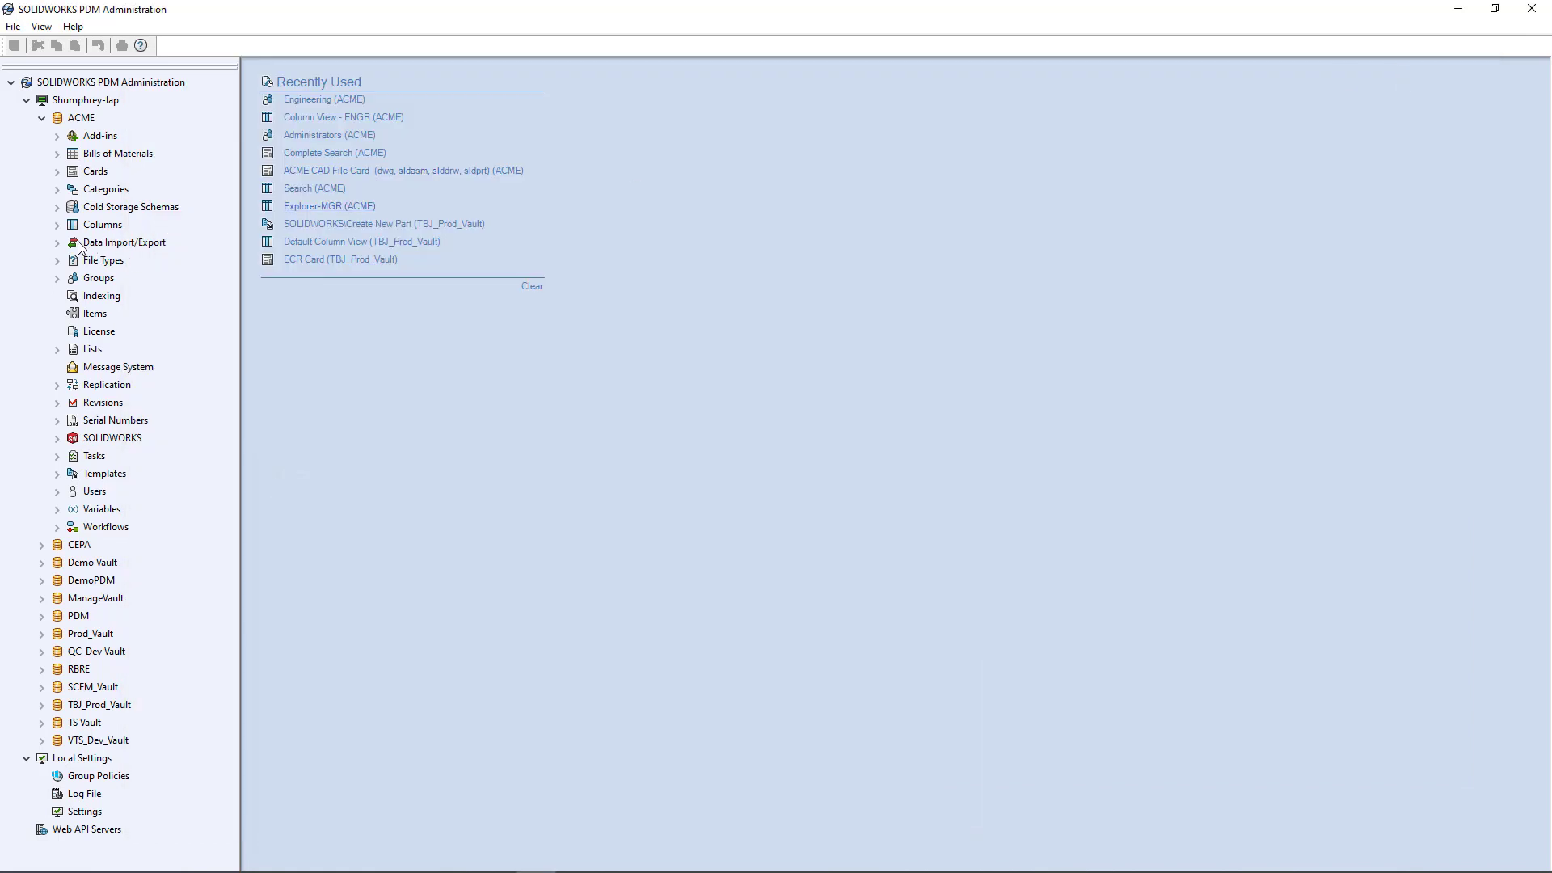
{"action": "left_click", "coordinate": [57, 225]}
{"action": "left_click", "coordinate": [134, 247]}
{"action": "left_click", "coordinate": [181, 265]}
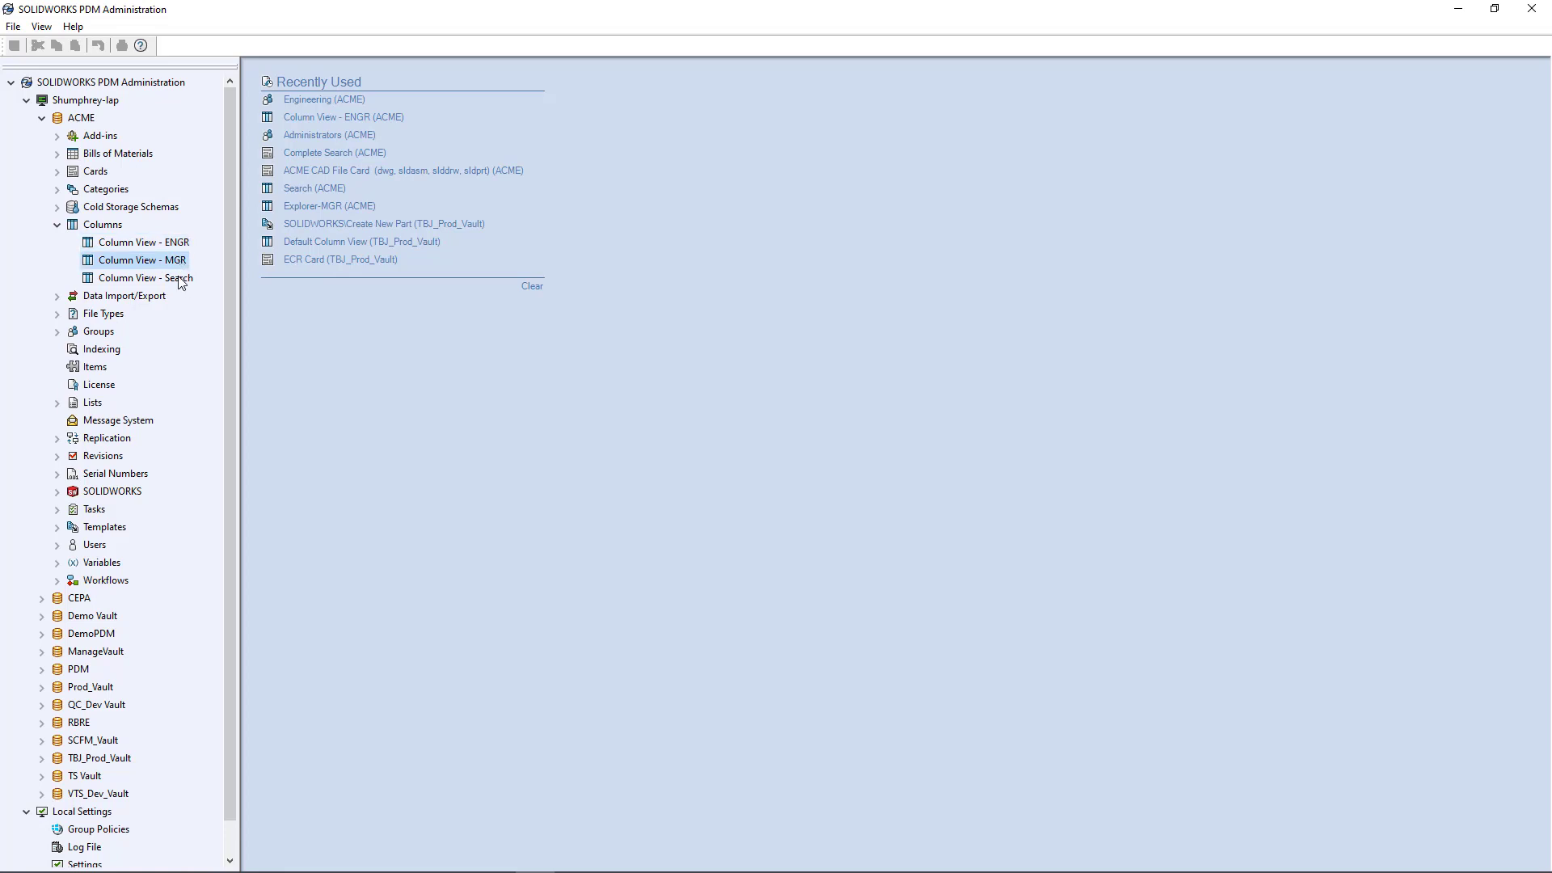
{"action": "left_click", "coordinate": [180, 279]}
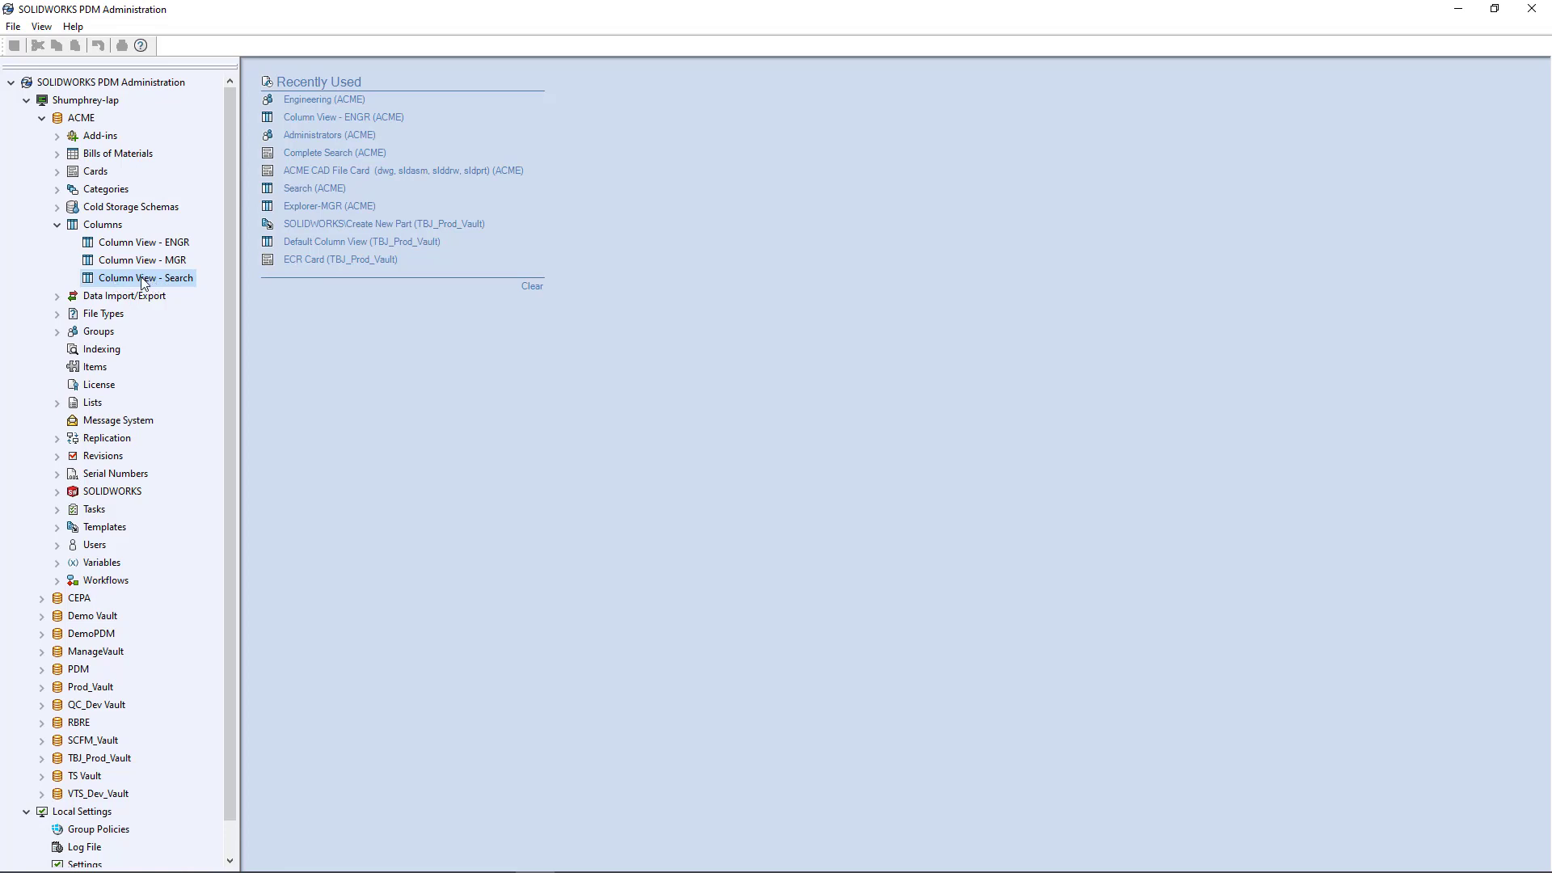
{"action": "right_click", "coordinate": [142, 279]}
{"action": "left_click", "coordinate": [180, 285]}
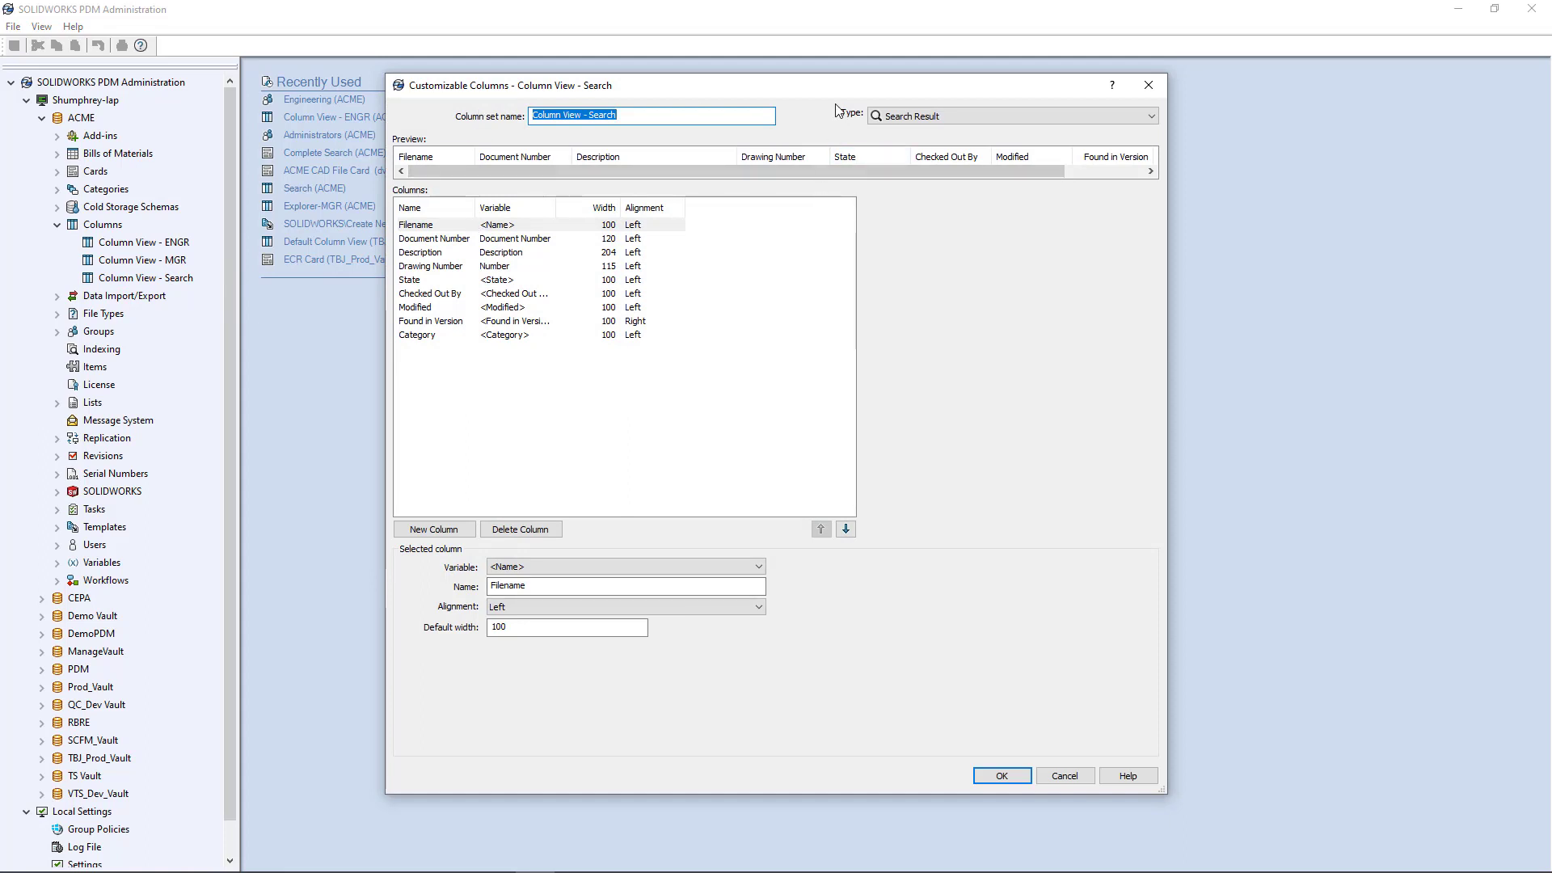
{"action": "mouse_move", "coordinate": [838, 76]}
{"action": "left_mouse_down"}
{"action": "mouse_move", "coordinate": [845, 34]}
{"action": "mouse_move", "coordinate": [849, 60]}
{"action": "left_mouse_up"}
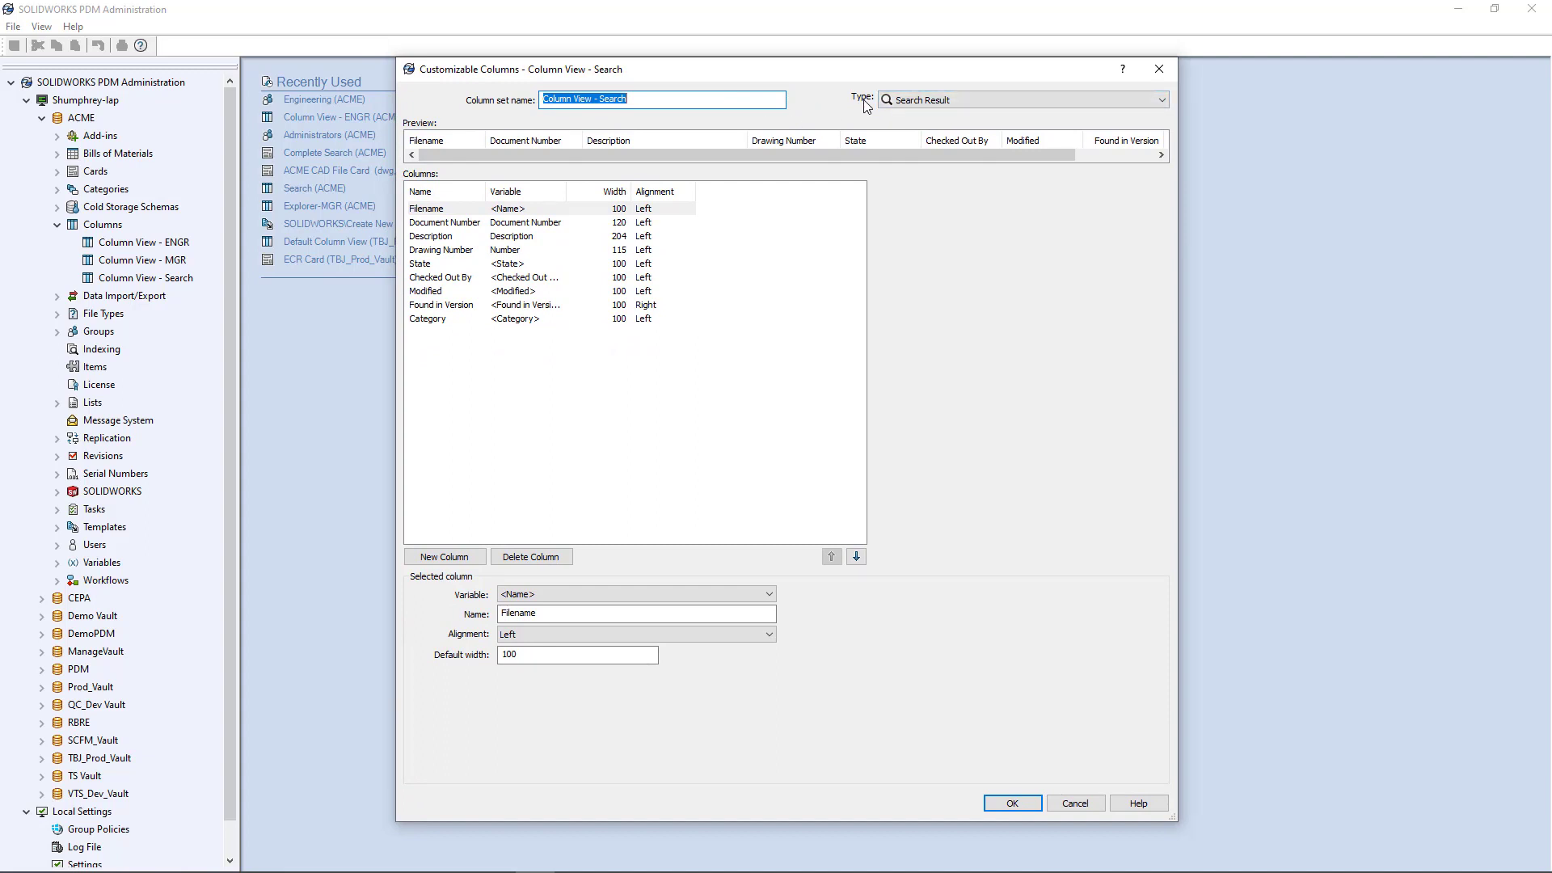
- Try the Quick Search Result type for Column View - Search and return the type to Search Result
{"action": "left_click", "coordinate": [941, 105]}
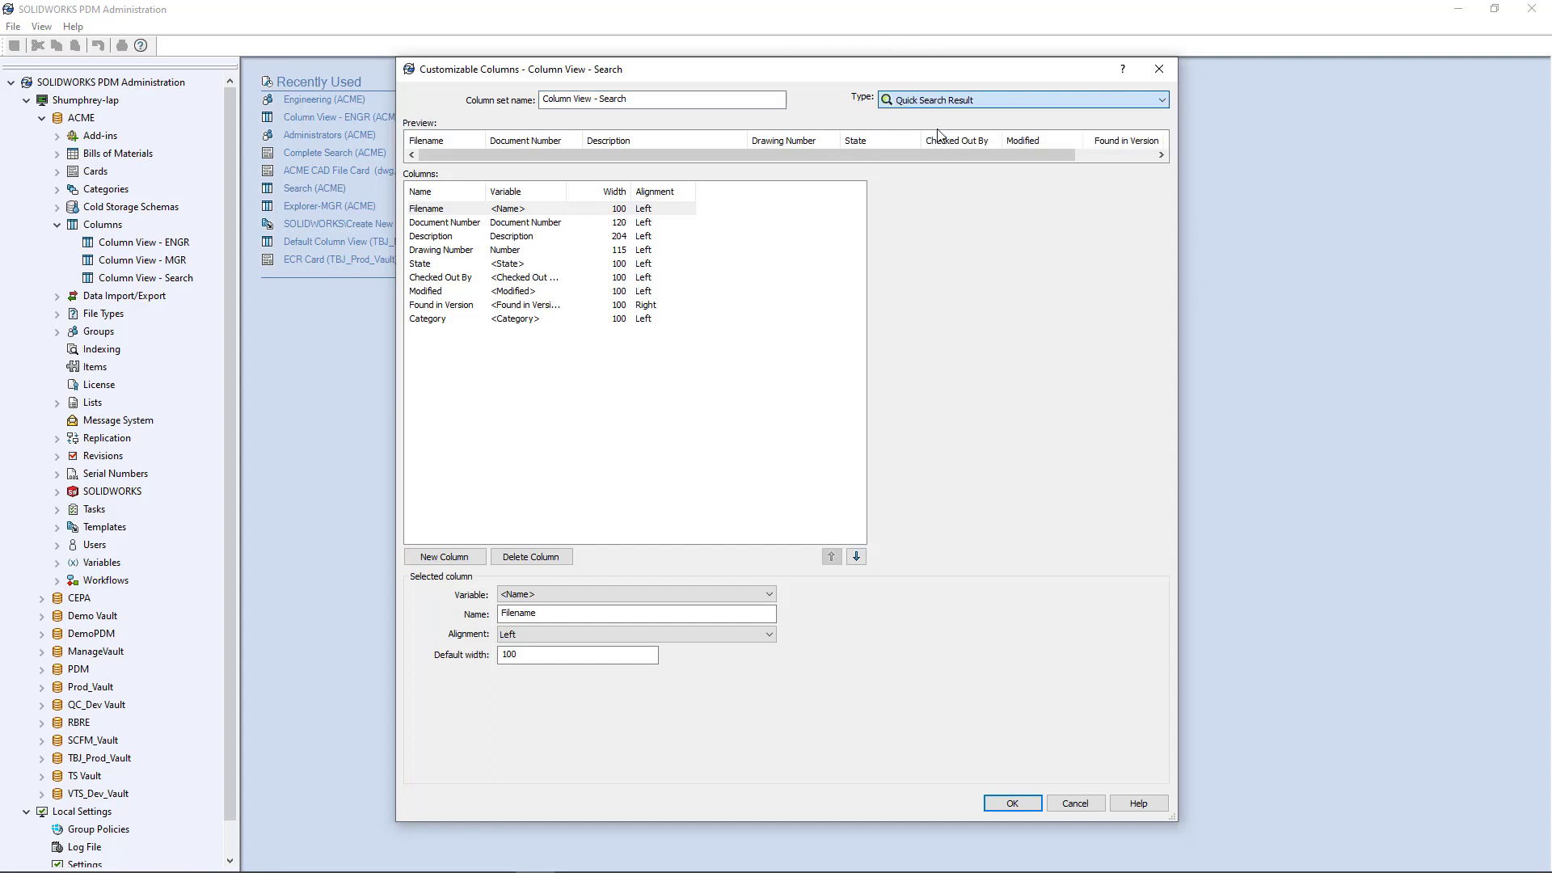
{"action": "left_click", "coordinate": [938, 130]}
{"action": "left_click", "coordinate": [937, 105]}
{"action": "left_click", "coordinate": [938, 118]}
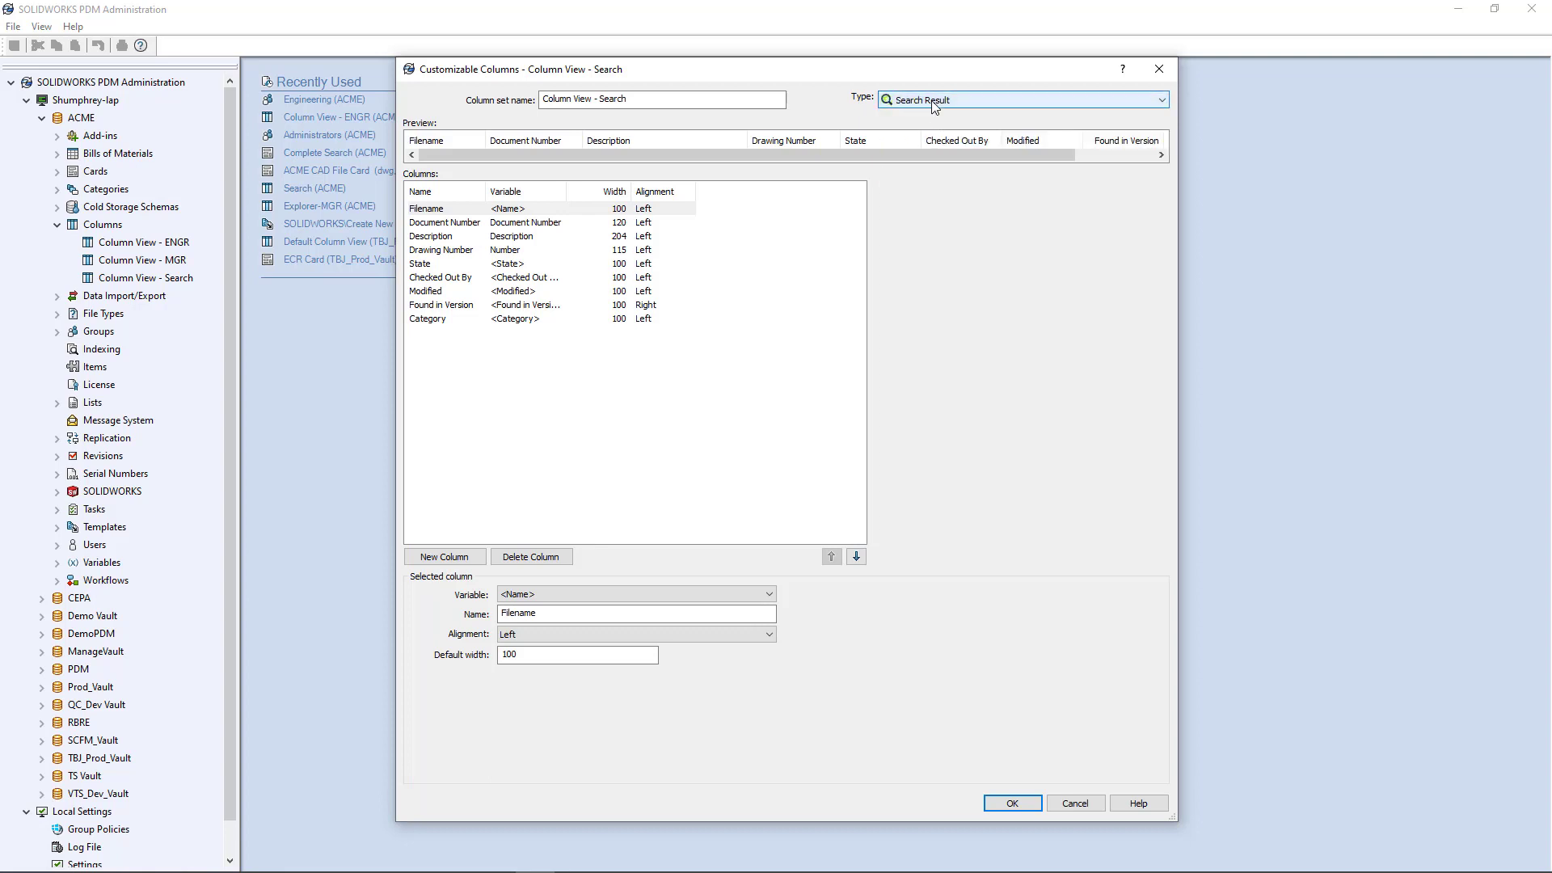
{"action": "left_click", "coordinate": [934, 106]}
{"action": "left_click", "coordinate": [938, 130]}
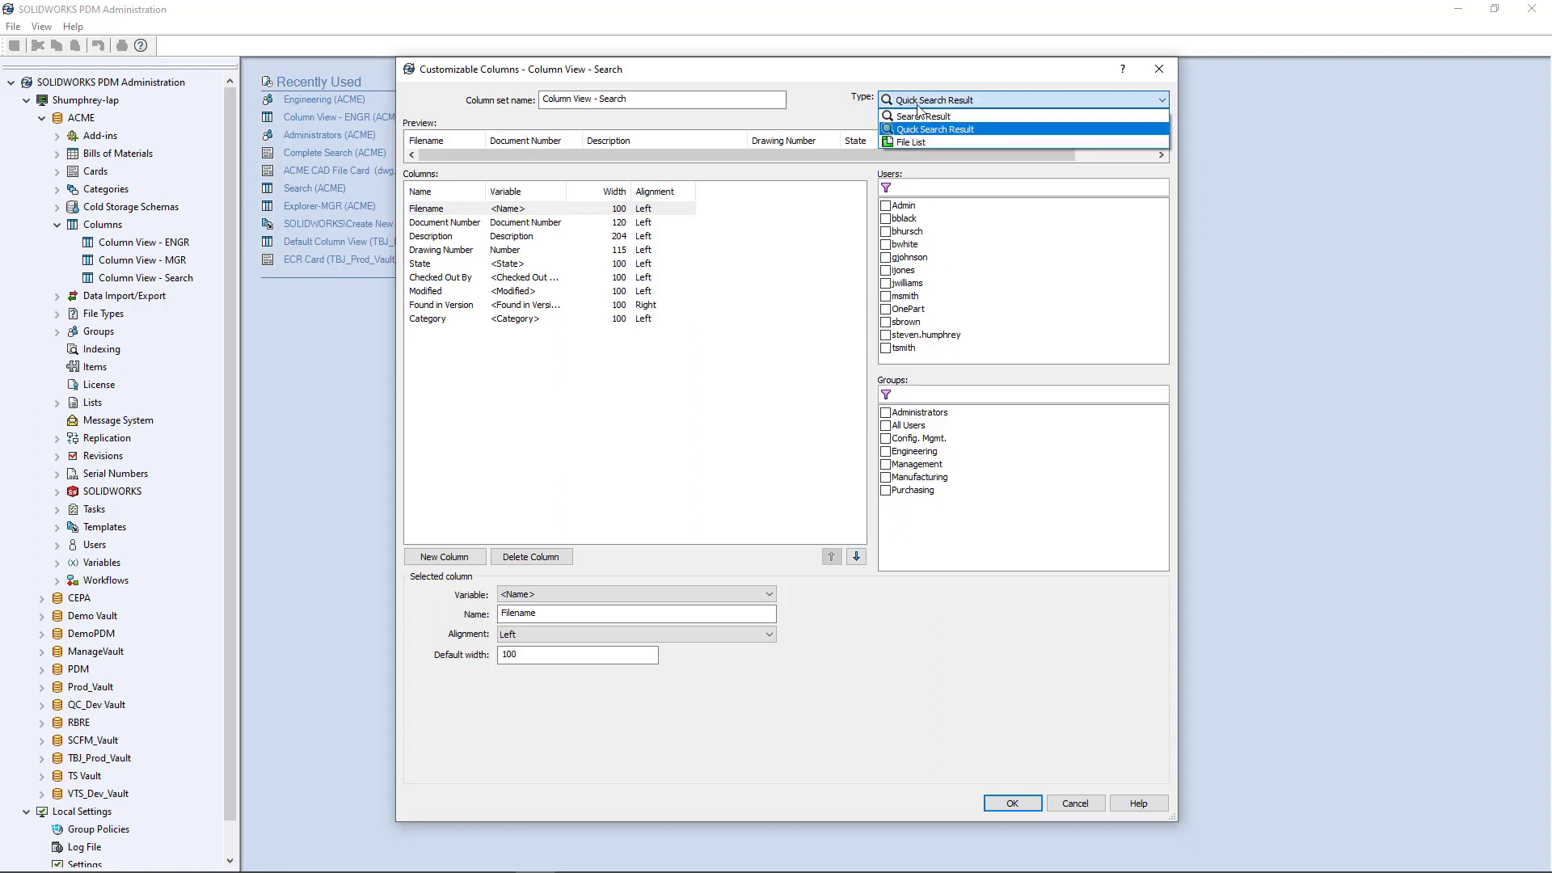
{"action": "left_click", "coordinate": [919, 116]}
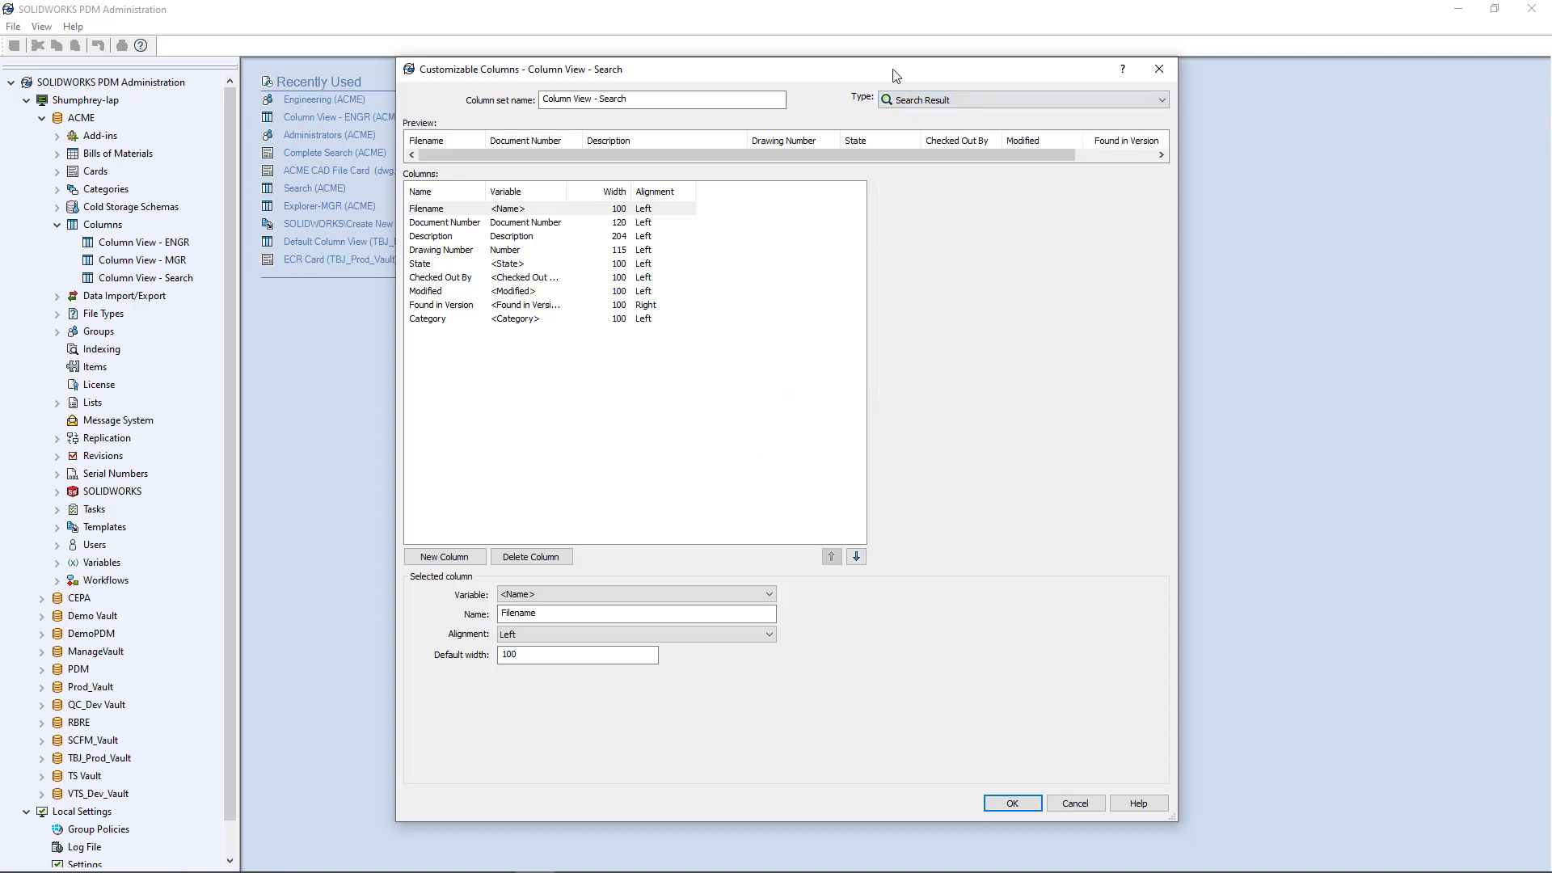
{"action": "left_click_drag", "start_coordinate": [895, 75], "coordinate": [915, 74]}
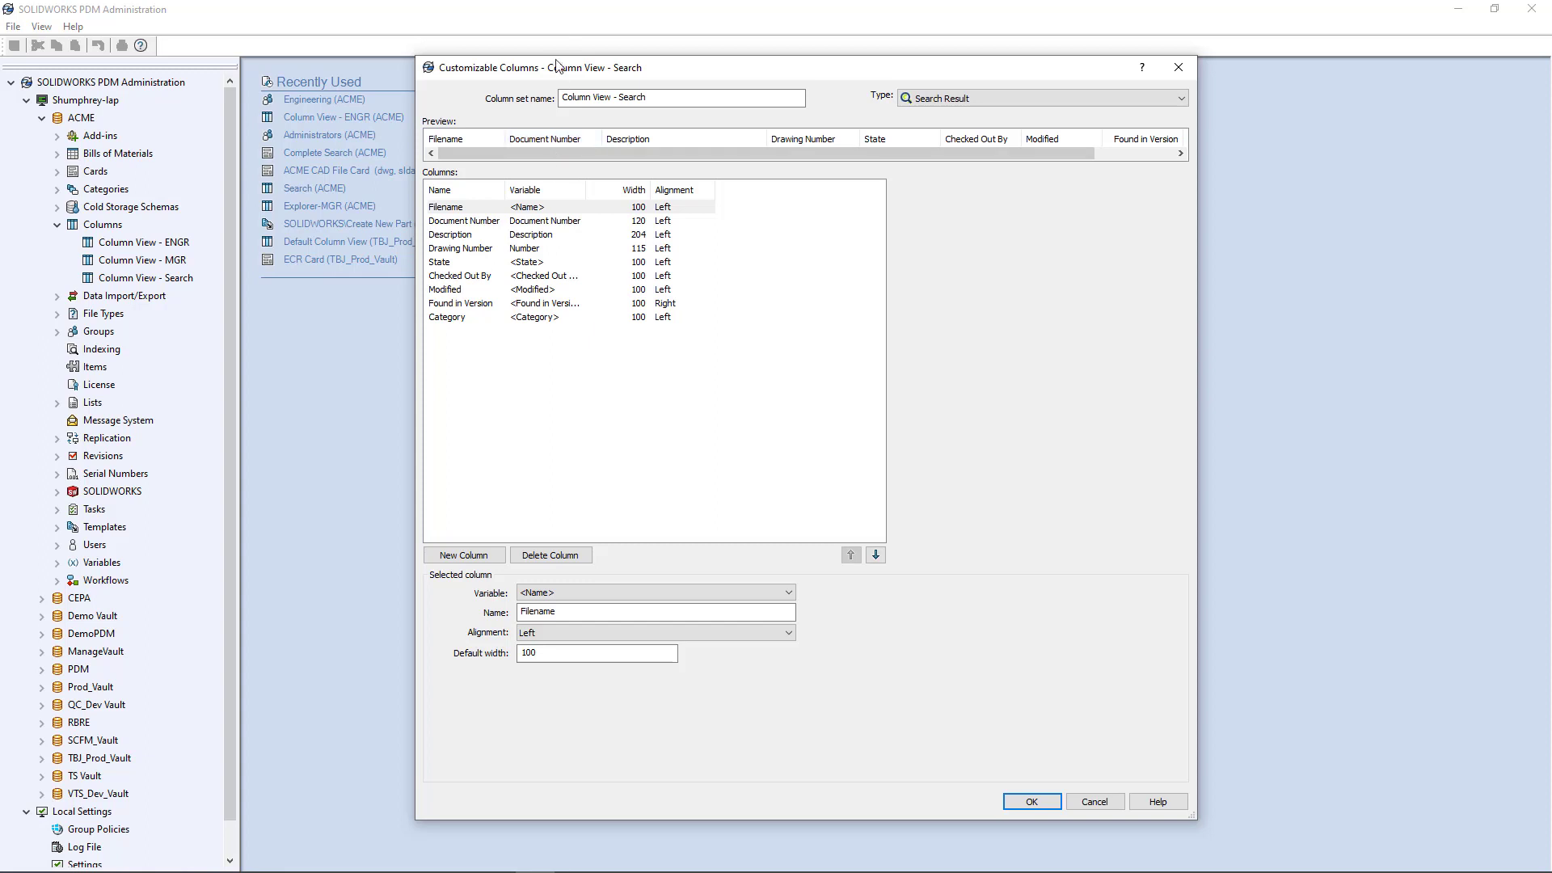
{"action": "left_click_drag", "start_coordinate": [565, 66], "coordinate": [586, 68]}
- Examine the variable, name, alignment and width of each existing column in Column View - Search, from Filename to Category
{"action": "left_click", "coordinate": [515, 370]}
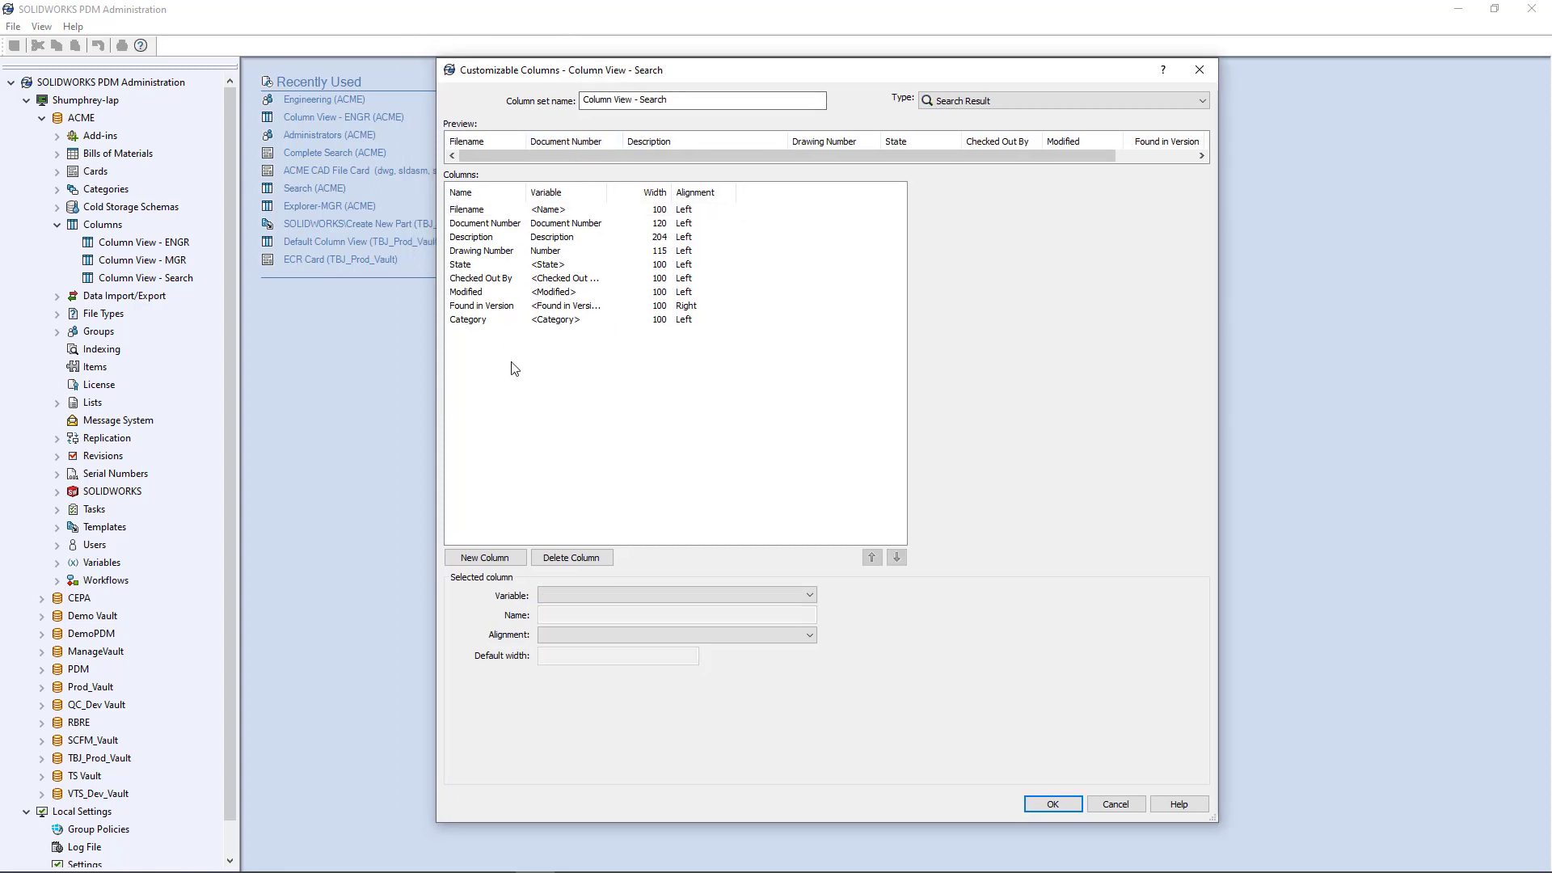
{"action": "left_click", "coordinate": [466, 212]}
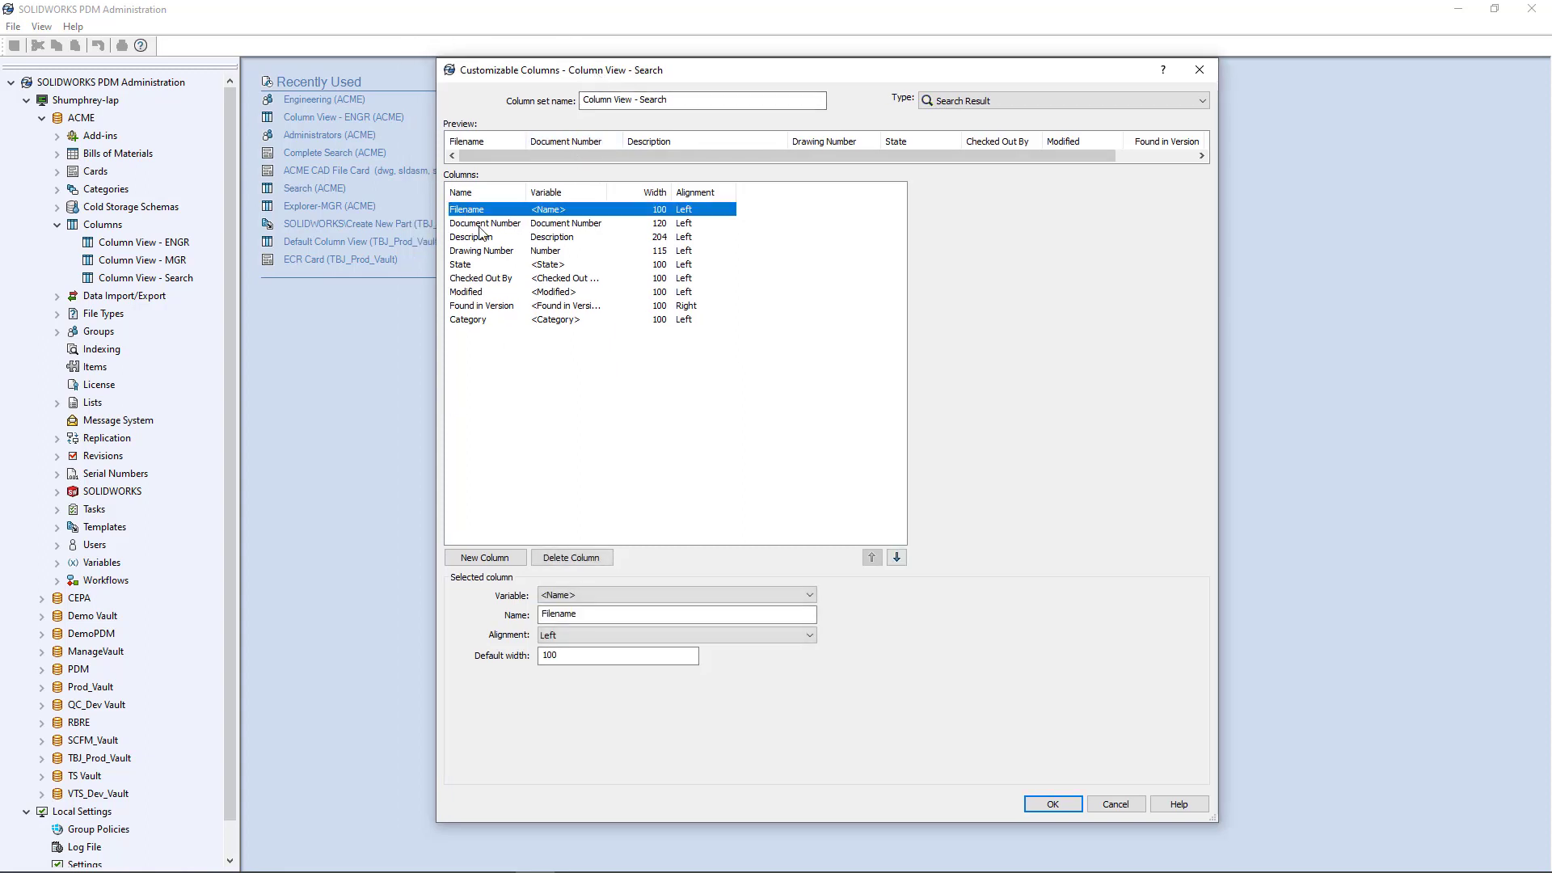
{"action": "left_click", "coordinate": [558, 223]}
{"action": "left_click", "coordinate": [483, 237]}
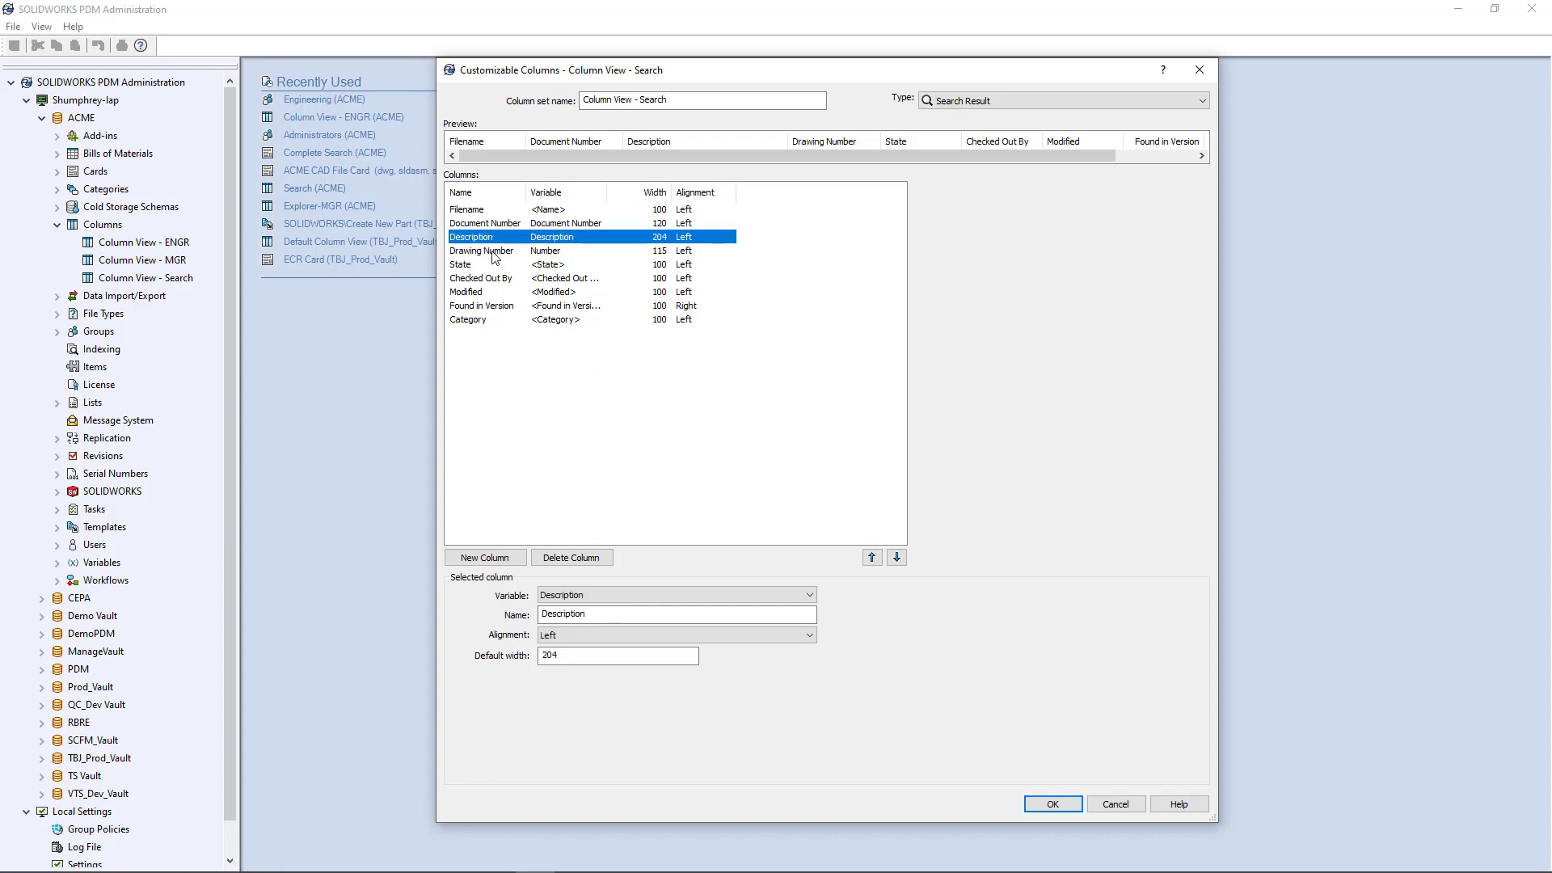
{"action": "left_click", "coordinate": [494, 252]}
{"action": "left_click", "coordinate": [485, 265]}
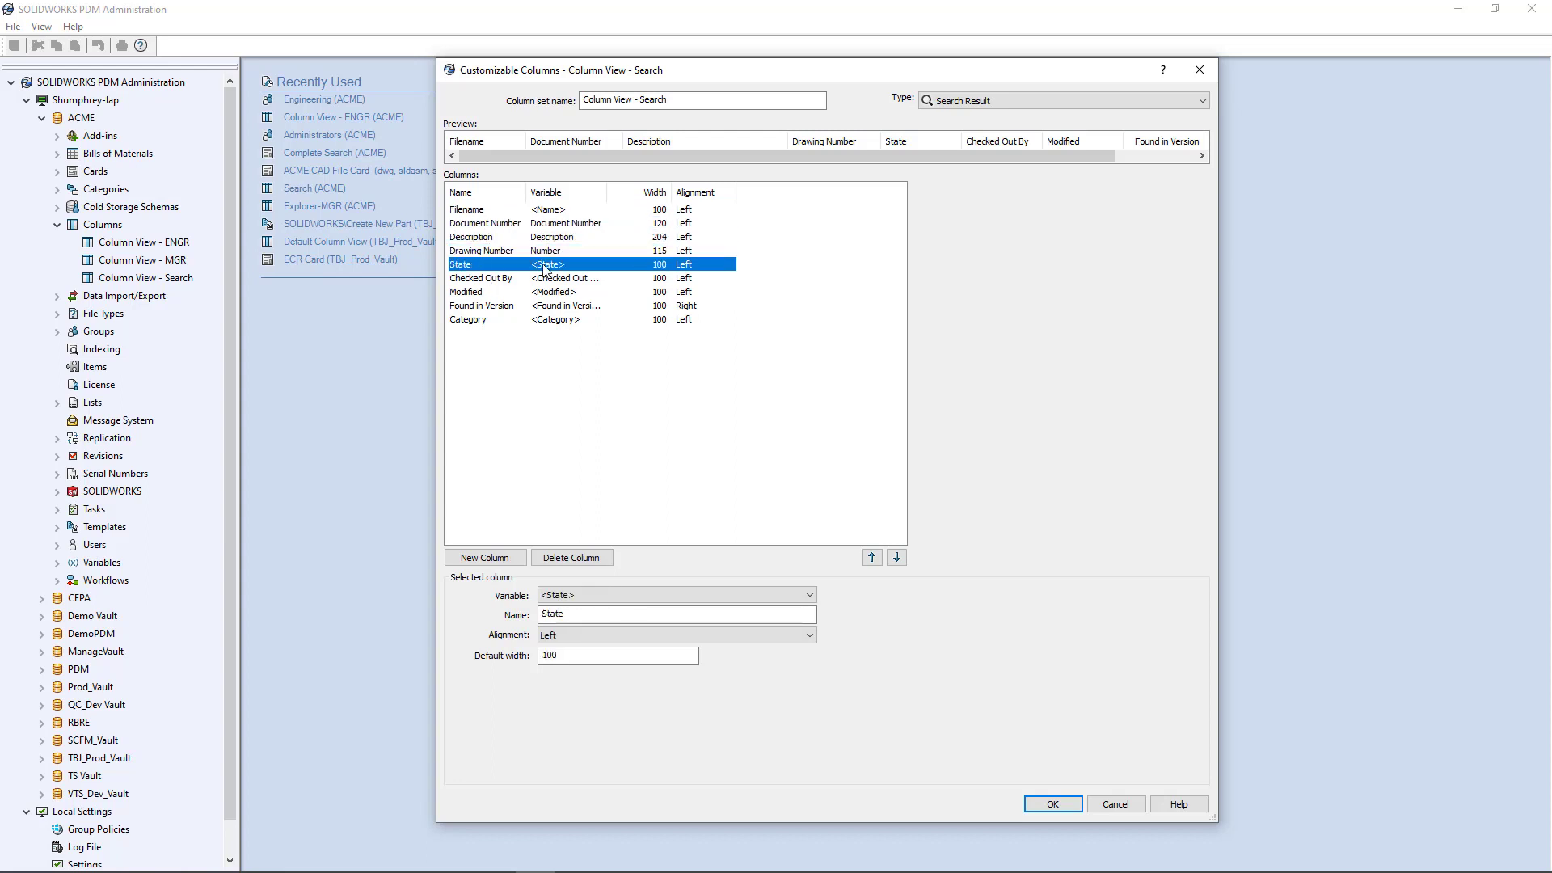
{"action": "left_click", "coordinate": [555, 280]}
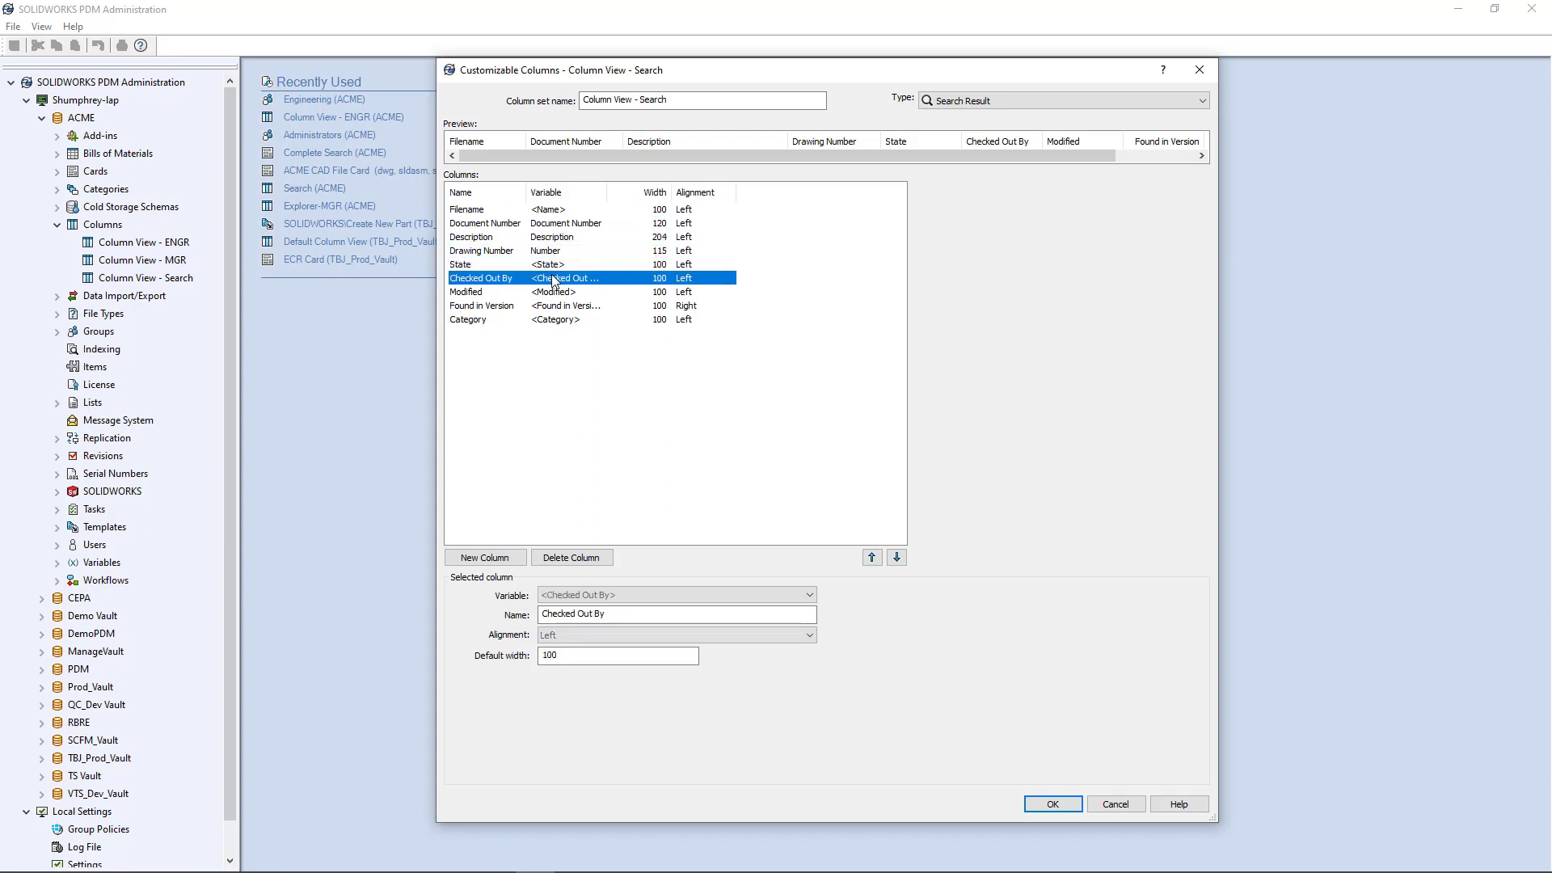
{"action": "left_click", "coordinate": [557, 293]}
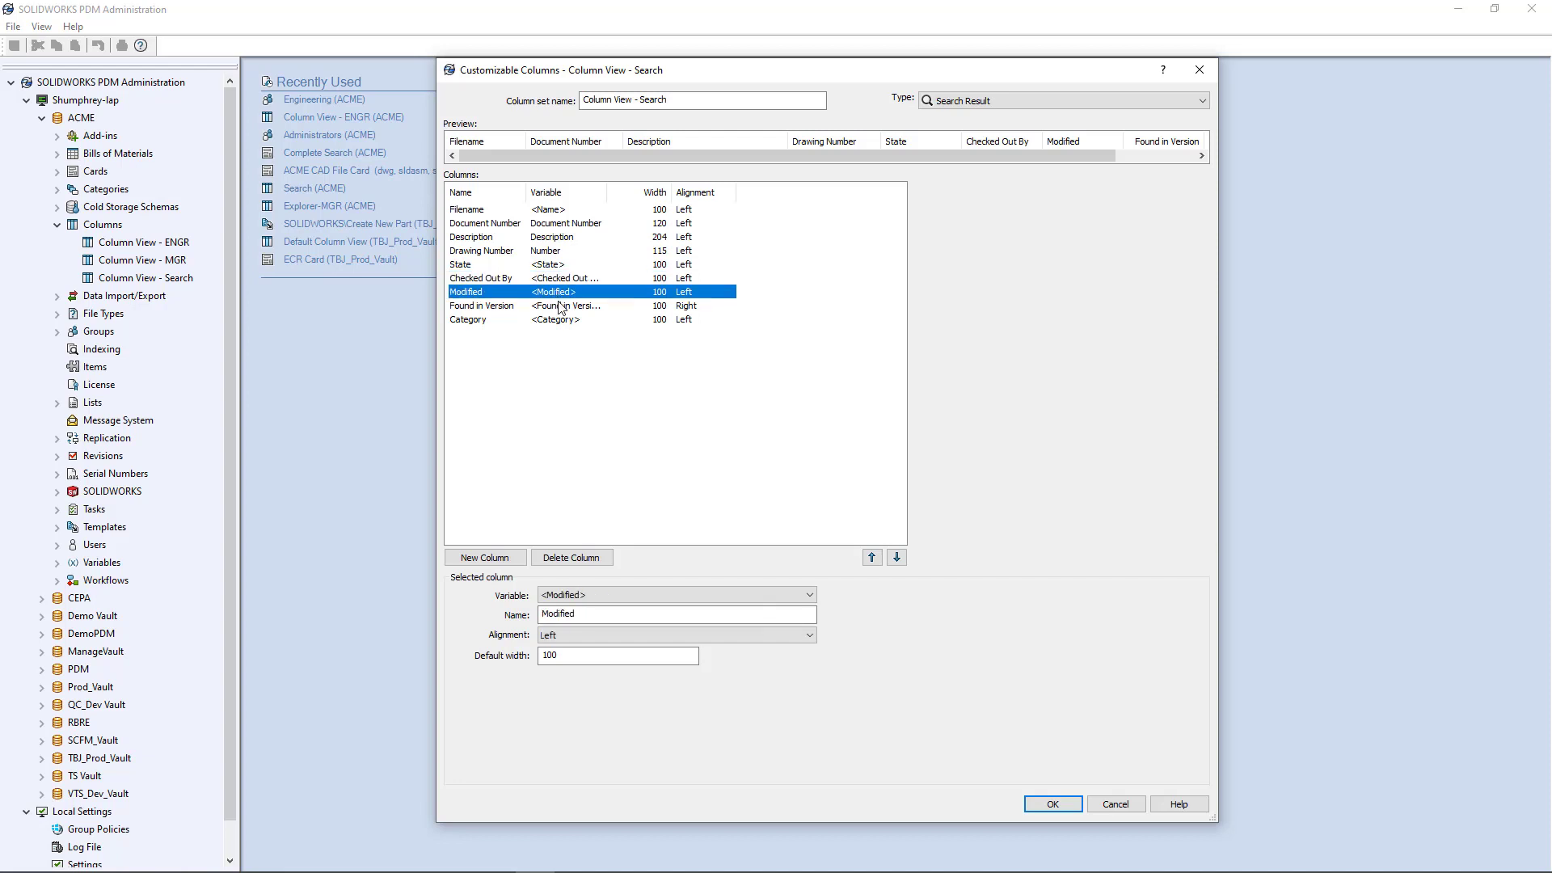
{"action": "left_click", "coordinate": [560, 308]}
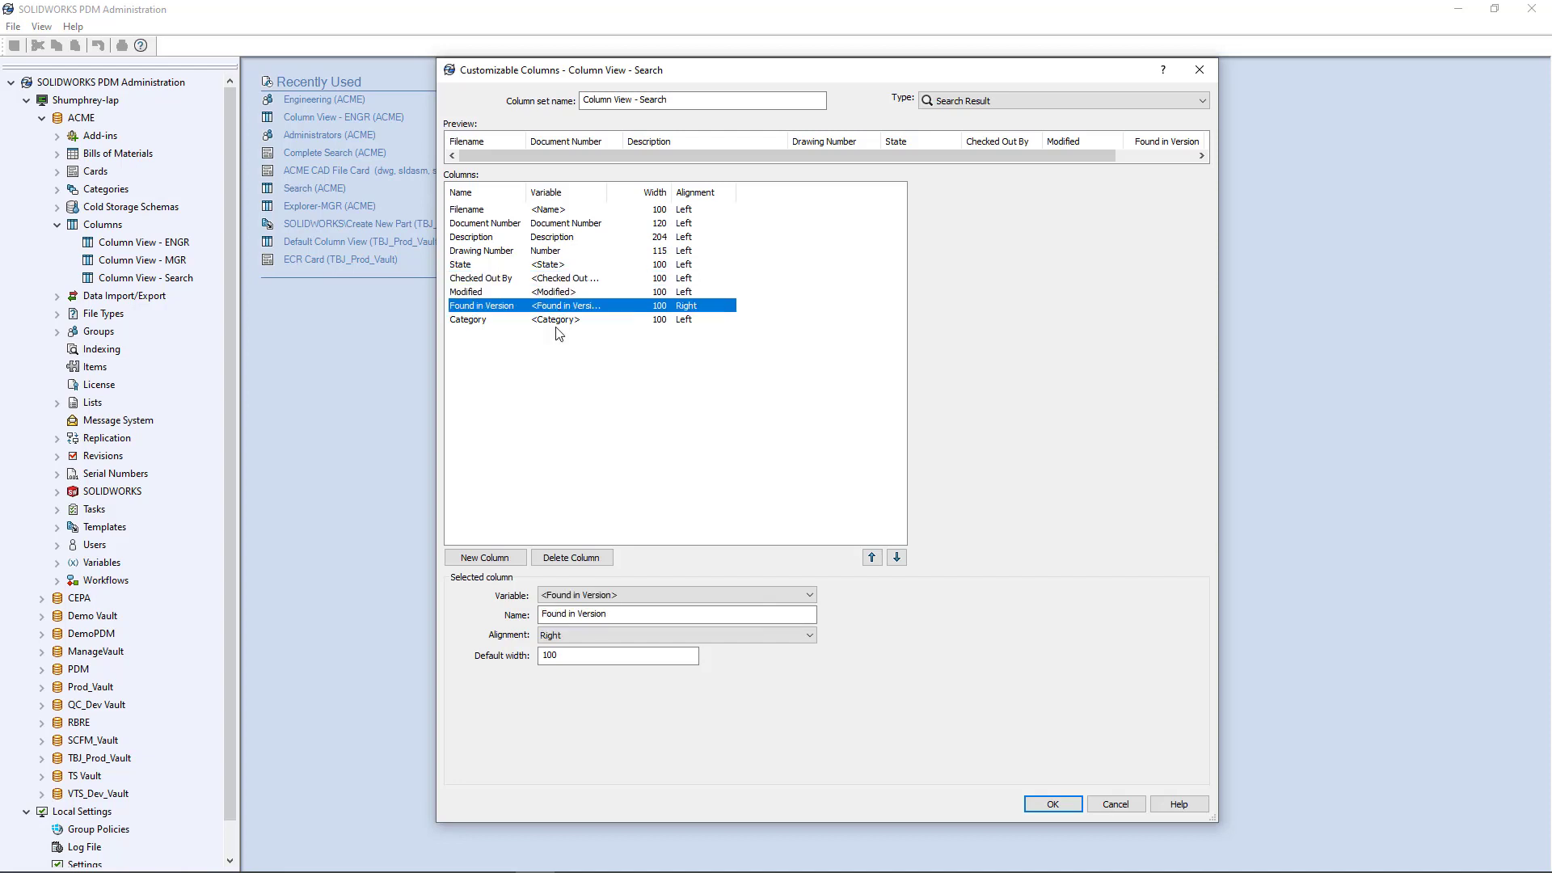
{"action": "left_click", "coordinate": [558, 320]}
{"action": "left_click", "coordinate": [566, 360]}
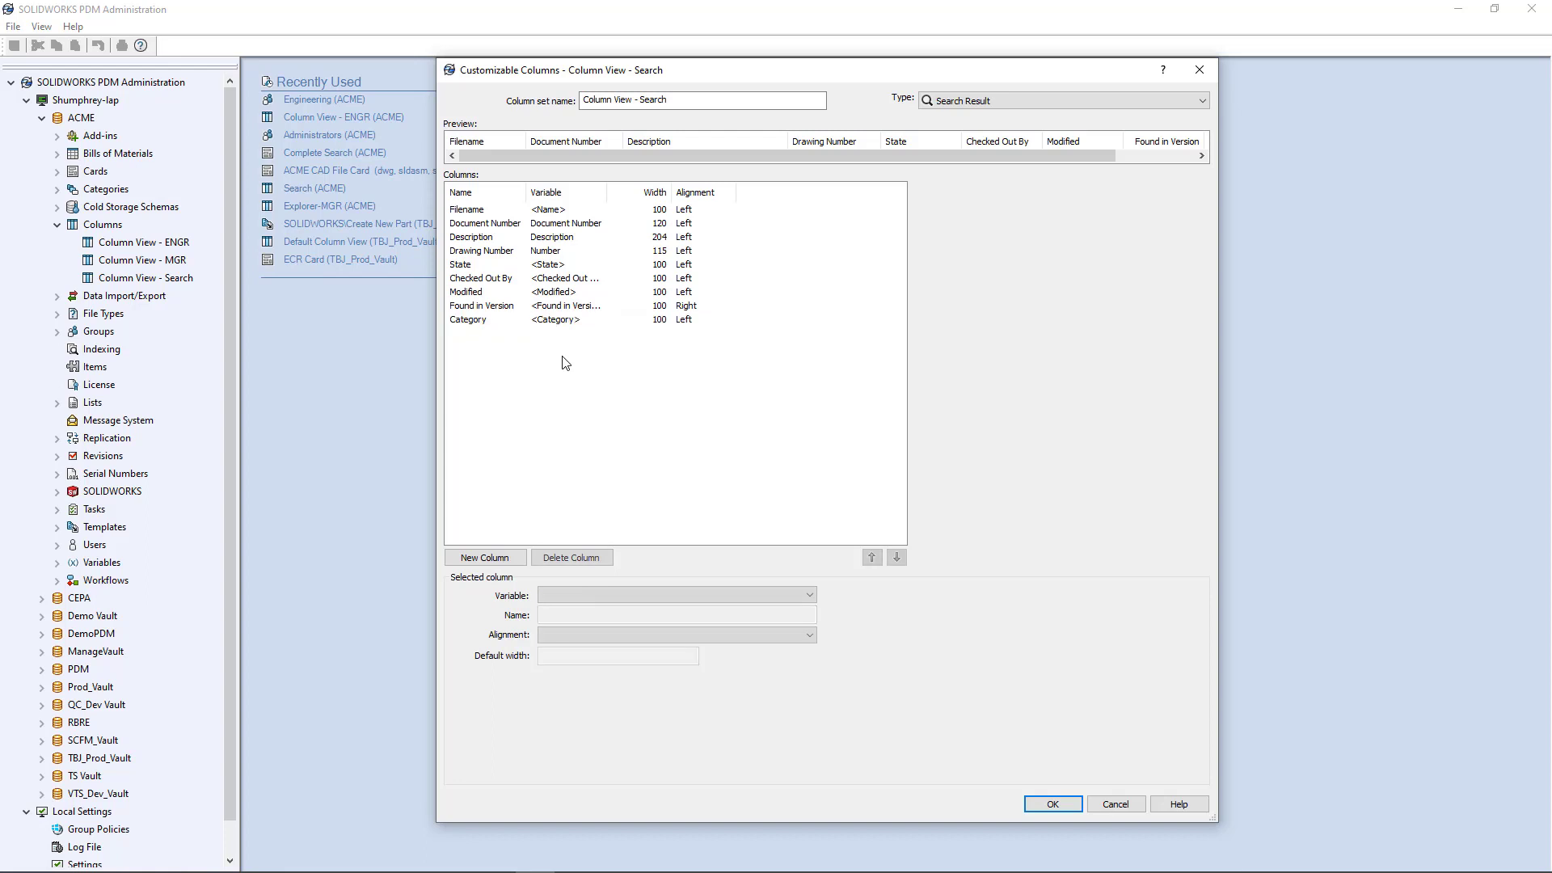
- Add a new column to Column View - Search that uses the Material variable
{"action": "left_click", "coordinate": [483, 558]}
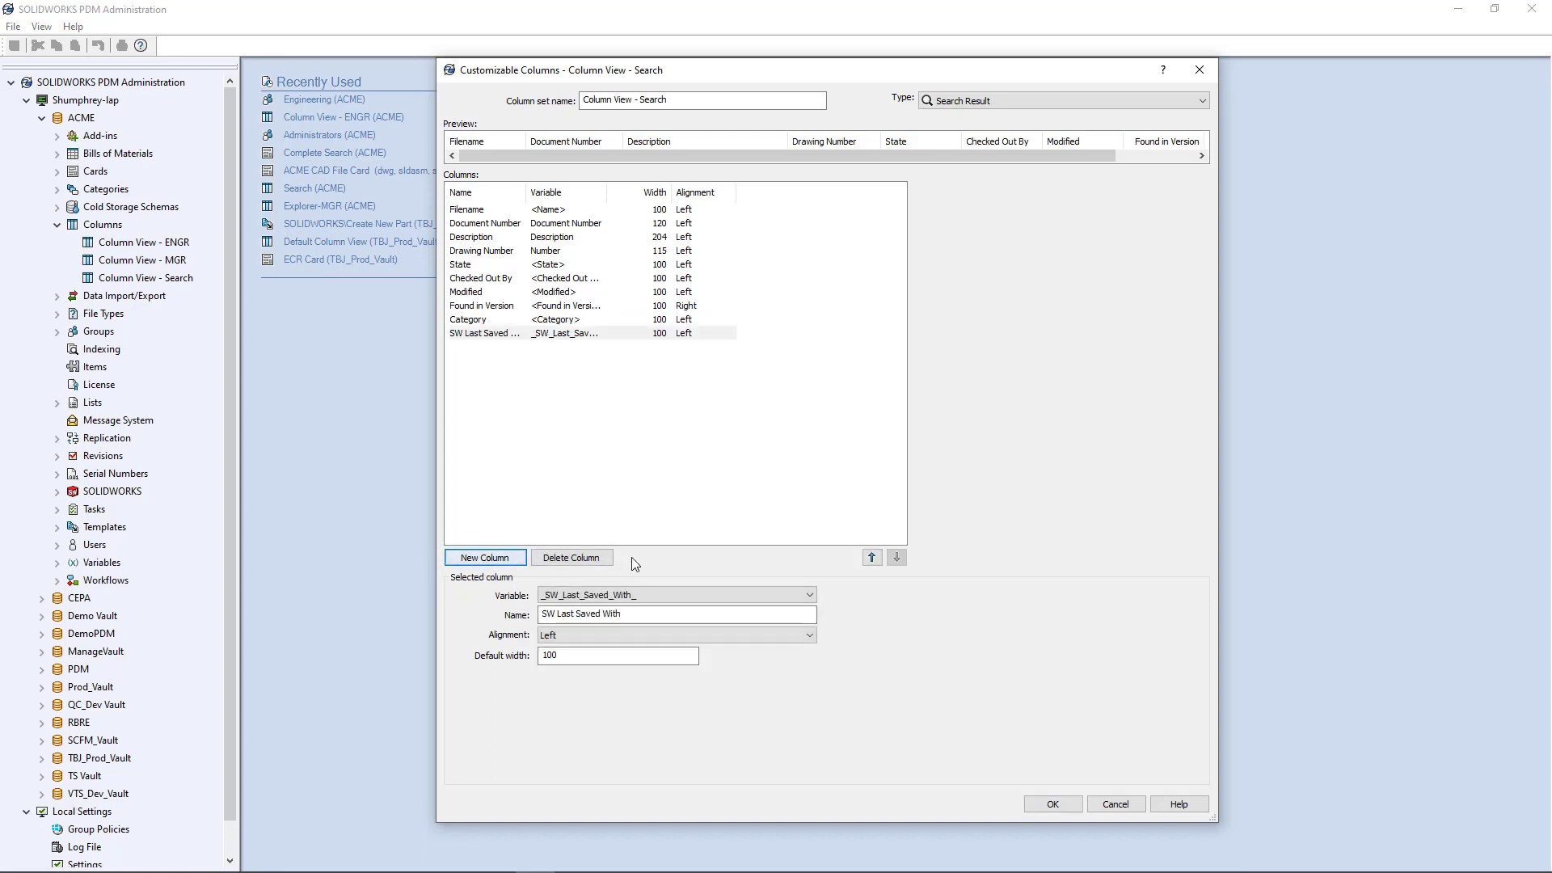
{"action": "left_click", "coordinate": [612, 596]}
{"action": "scroll", "coordinate": [612, 498], "scroll_direction": "down", "scroll_amount": 3}
{"action": "scroll", "coordinate": [612, 498], "scroll_direction": "down", "scroll_amount": 9}
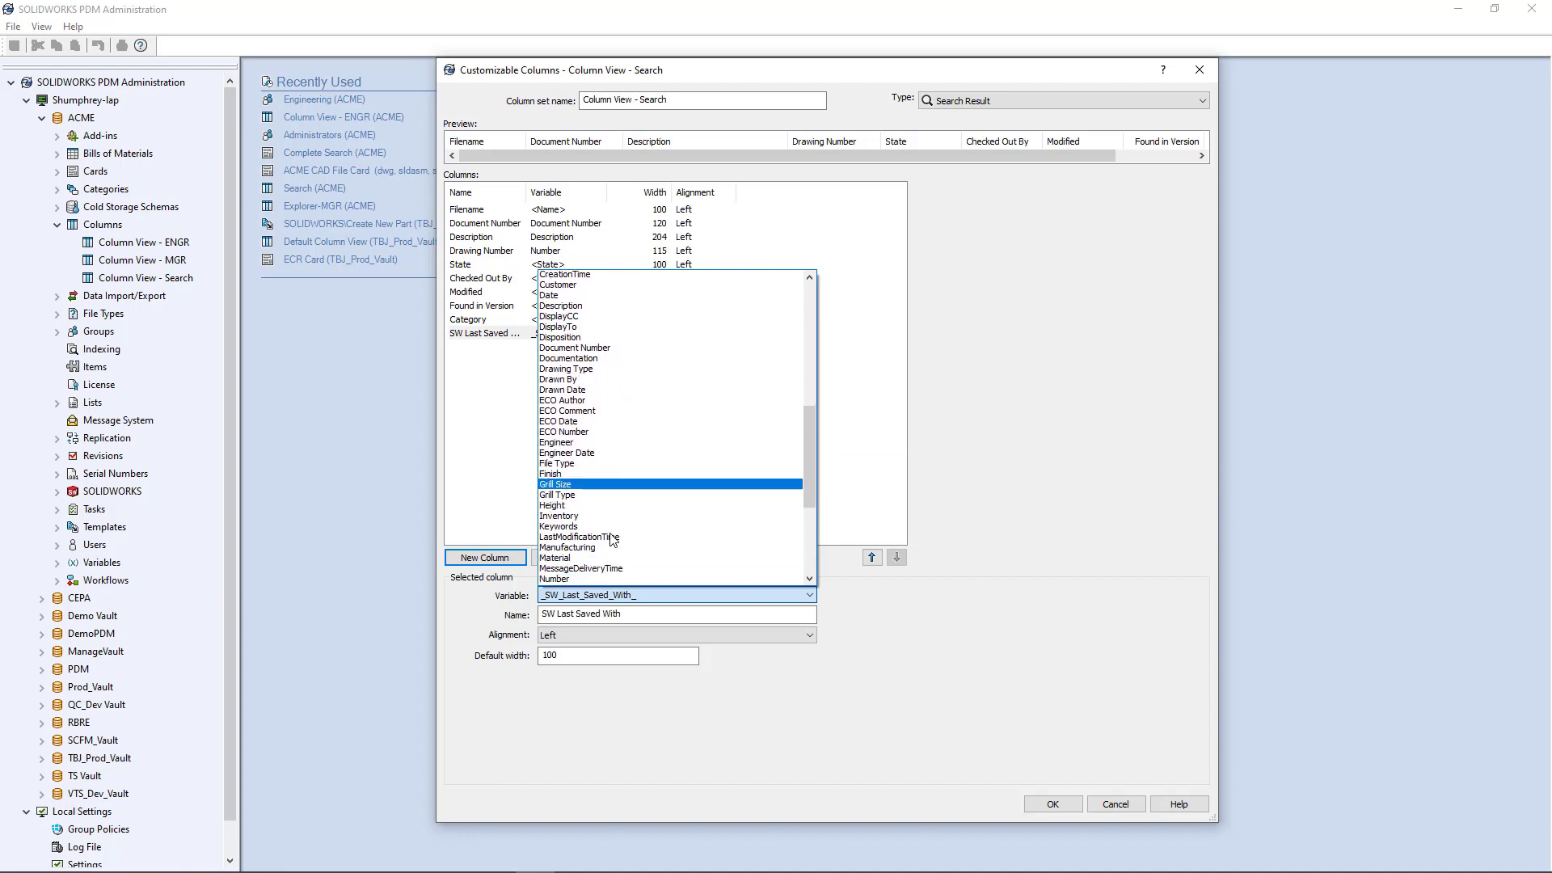
{"action": "left_click", "coordinate": [566, 493]}
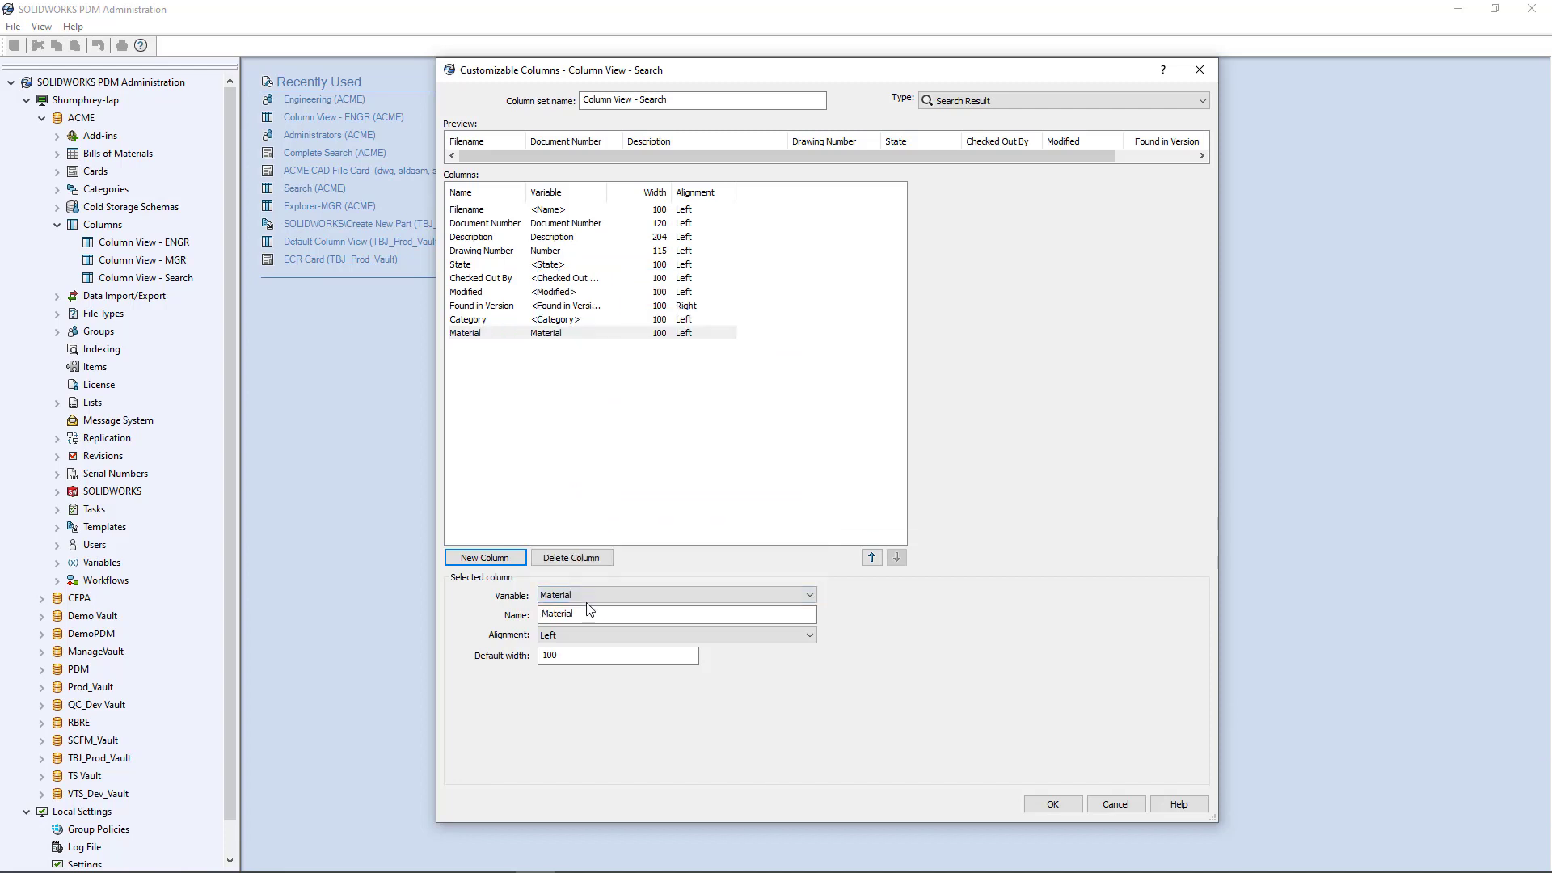
- Set the Material column's alignment to Center and its default width to 80, and save the column set
{"action": "left_click", "coordinate": [584, 636]}
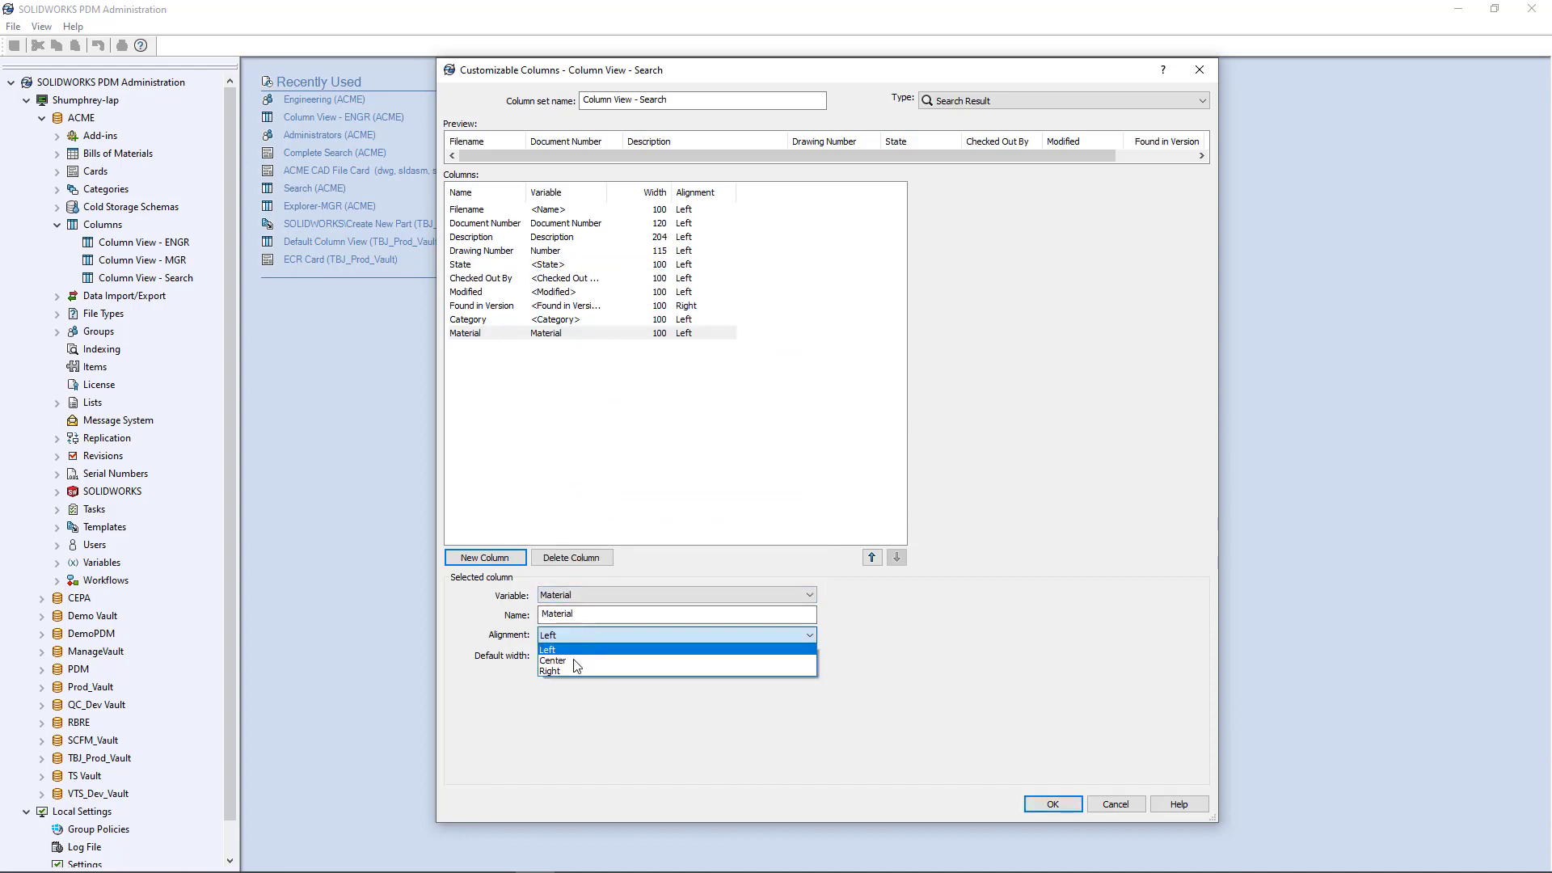
{"action": "left_click", "coordinate": [566, 661]}
{"action": "key", "text": "Tab"}
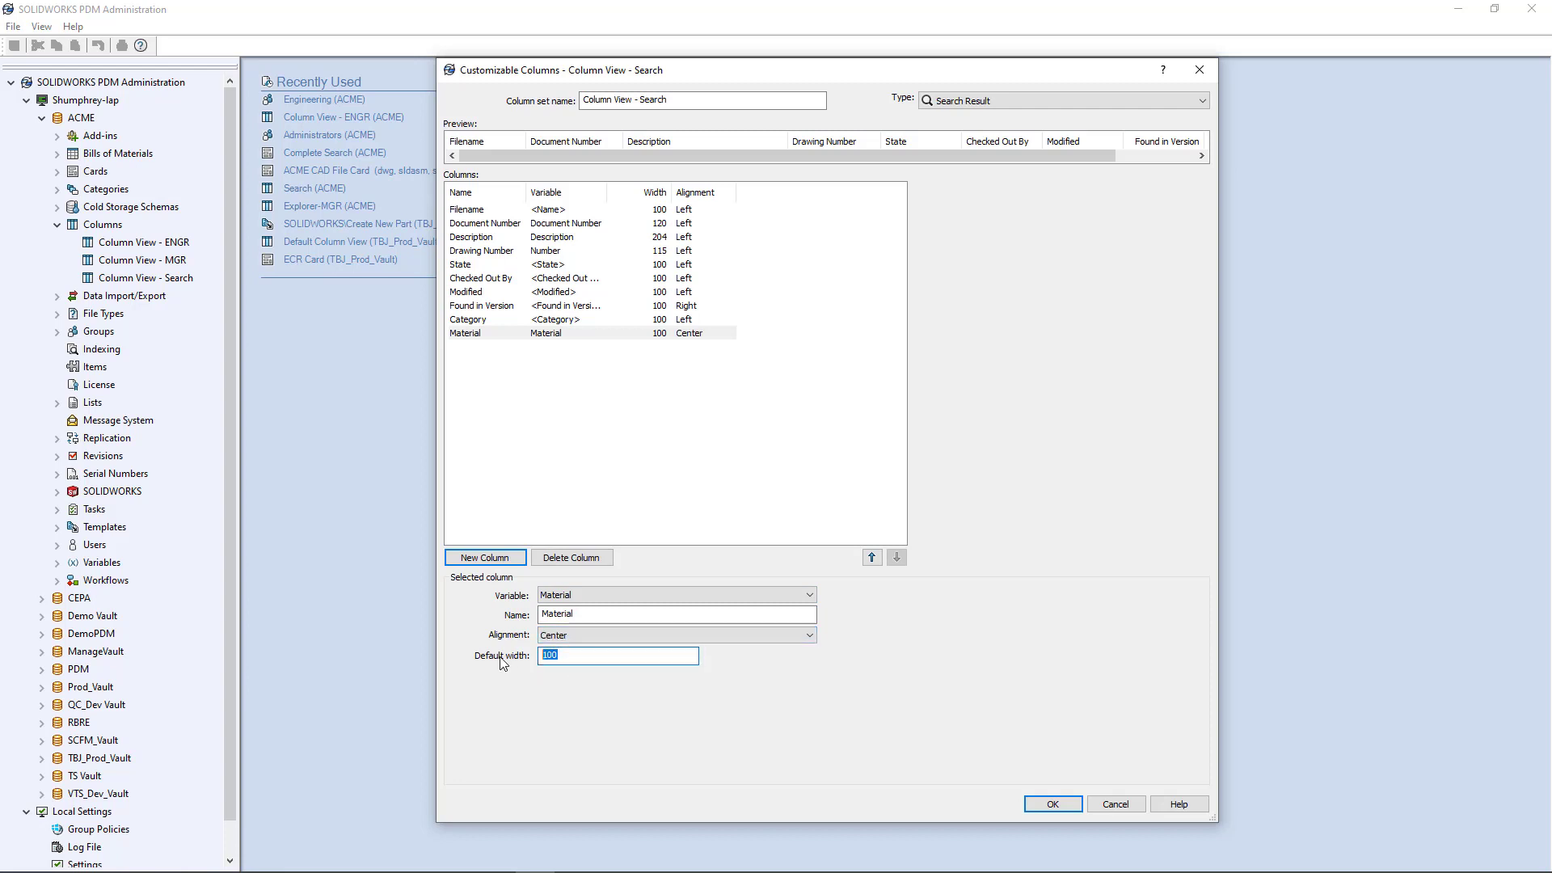
{"action": "type", "text": "80"}
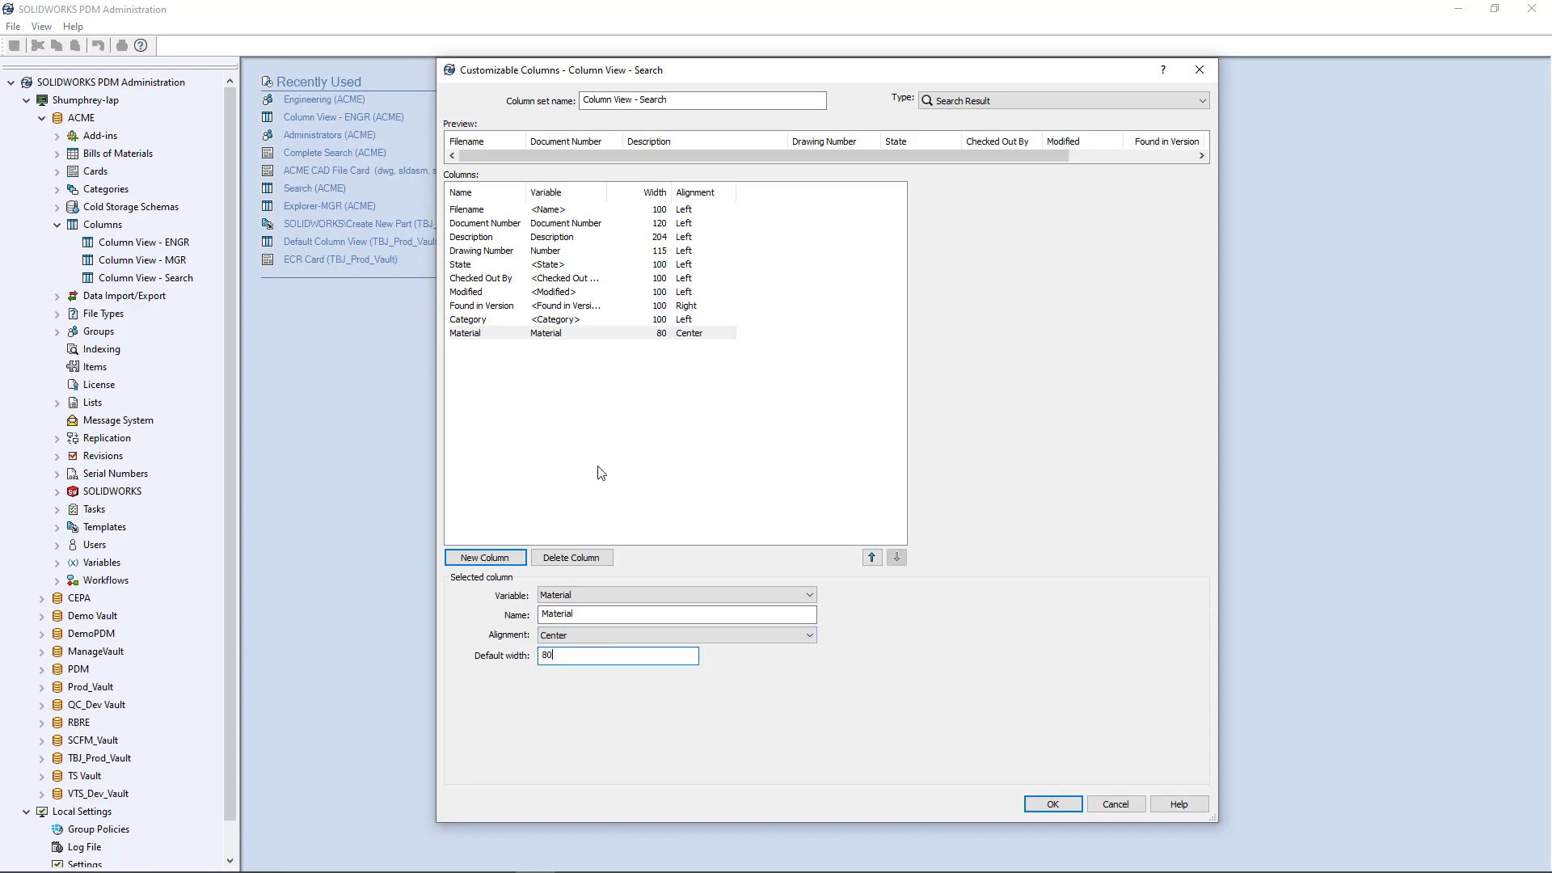
{"action": "left_click", "coordinate": [601, 474]}
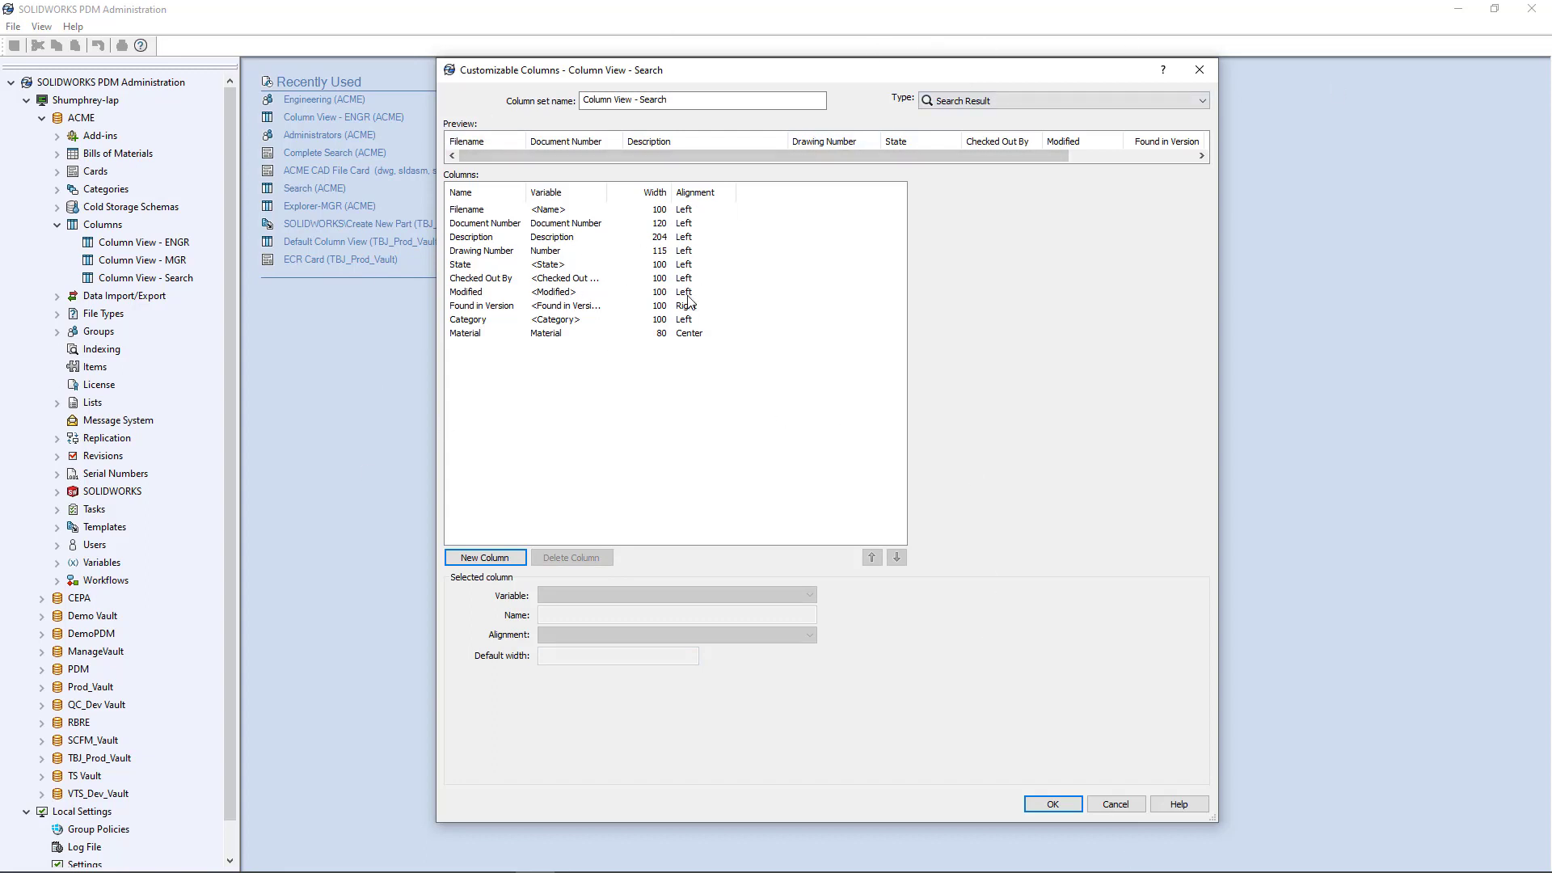
{"action": "left_click", "coordinate": [1054, 803]}
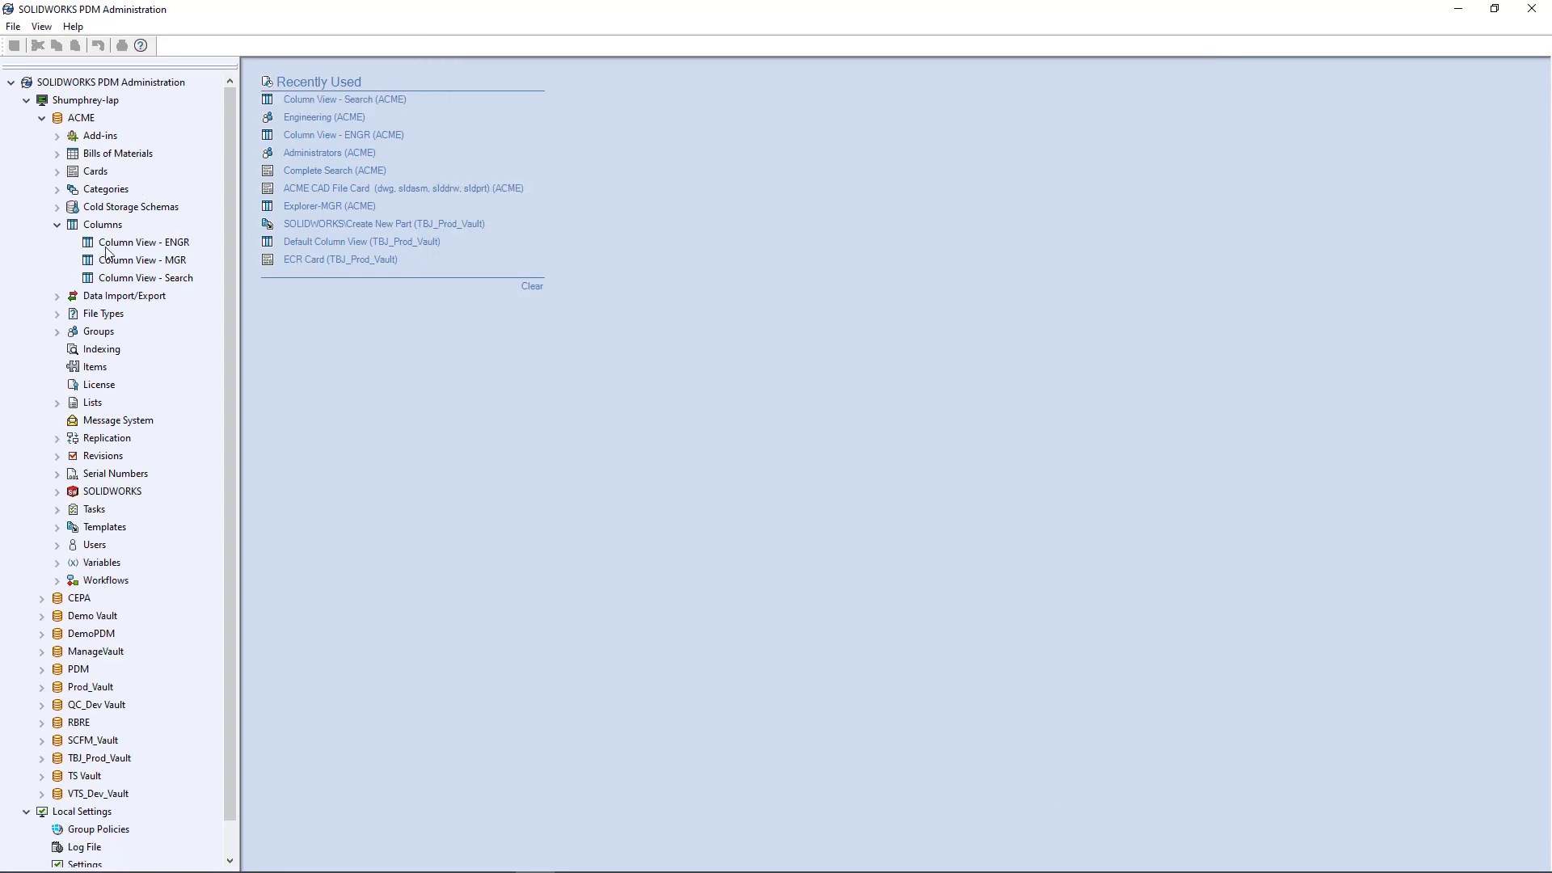
- Open the ACME vault's Complete Search search card in a maximized Card Editor
{"action": "left_click", "coordinate": [57, 226]}
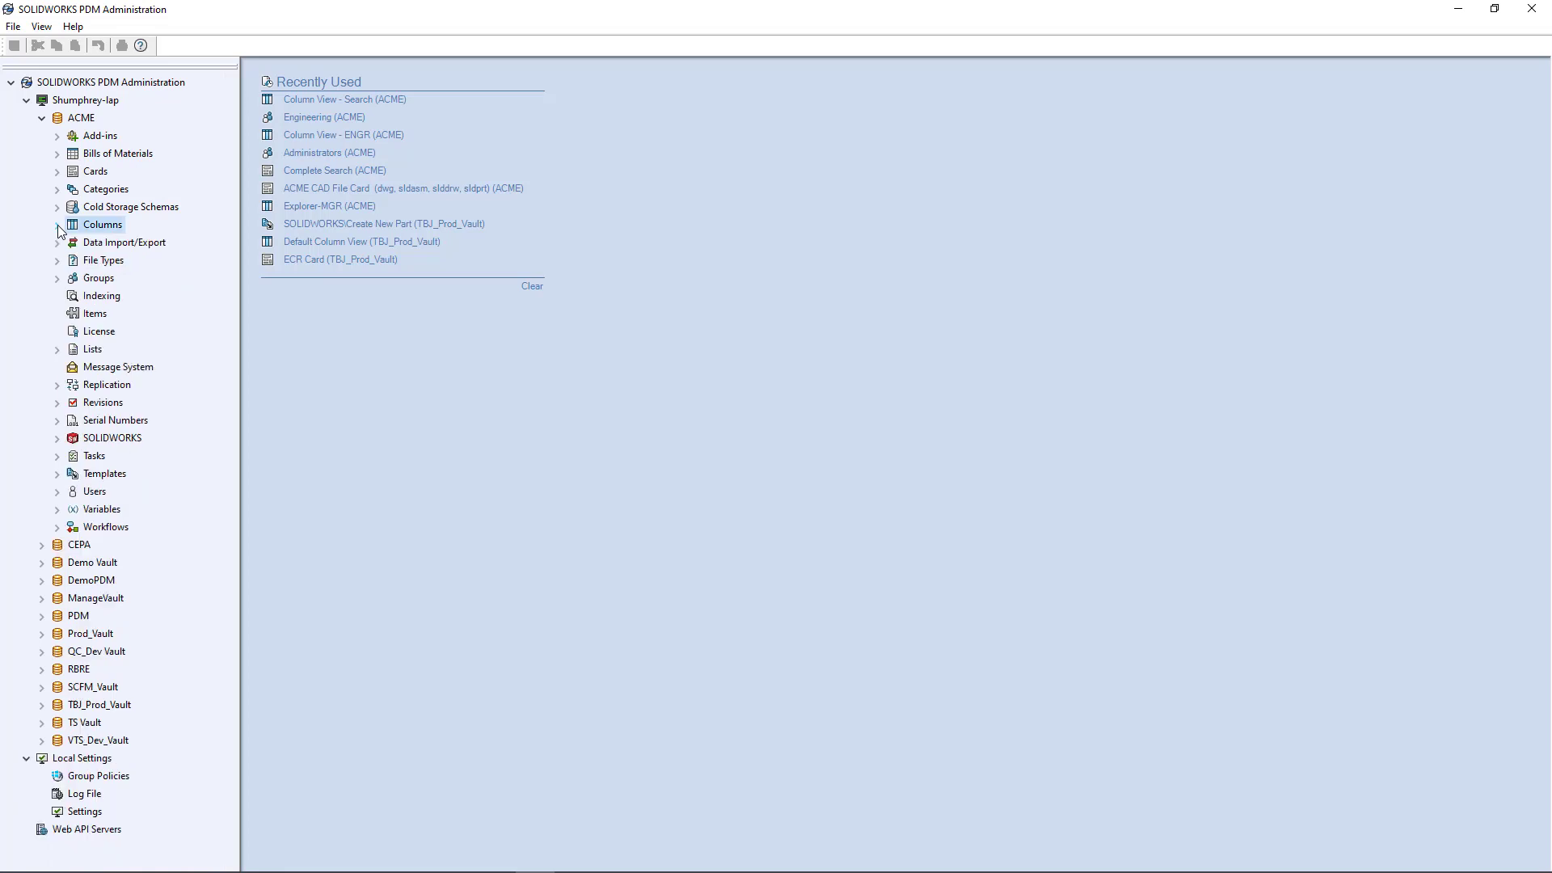
{"action": "left_click", "coordinate": [57, 171]}
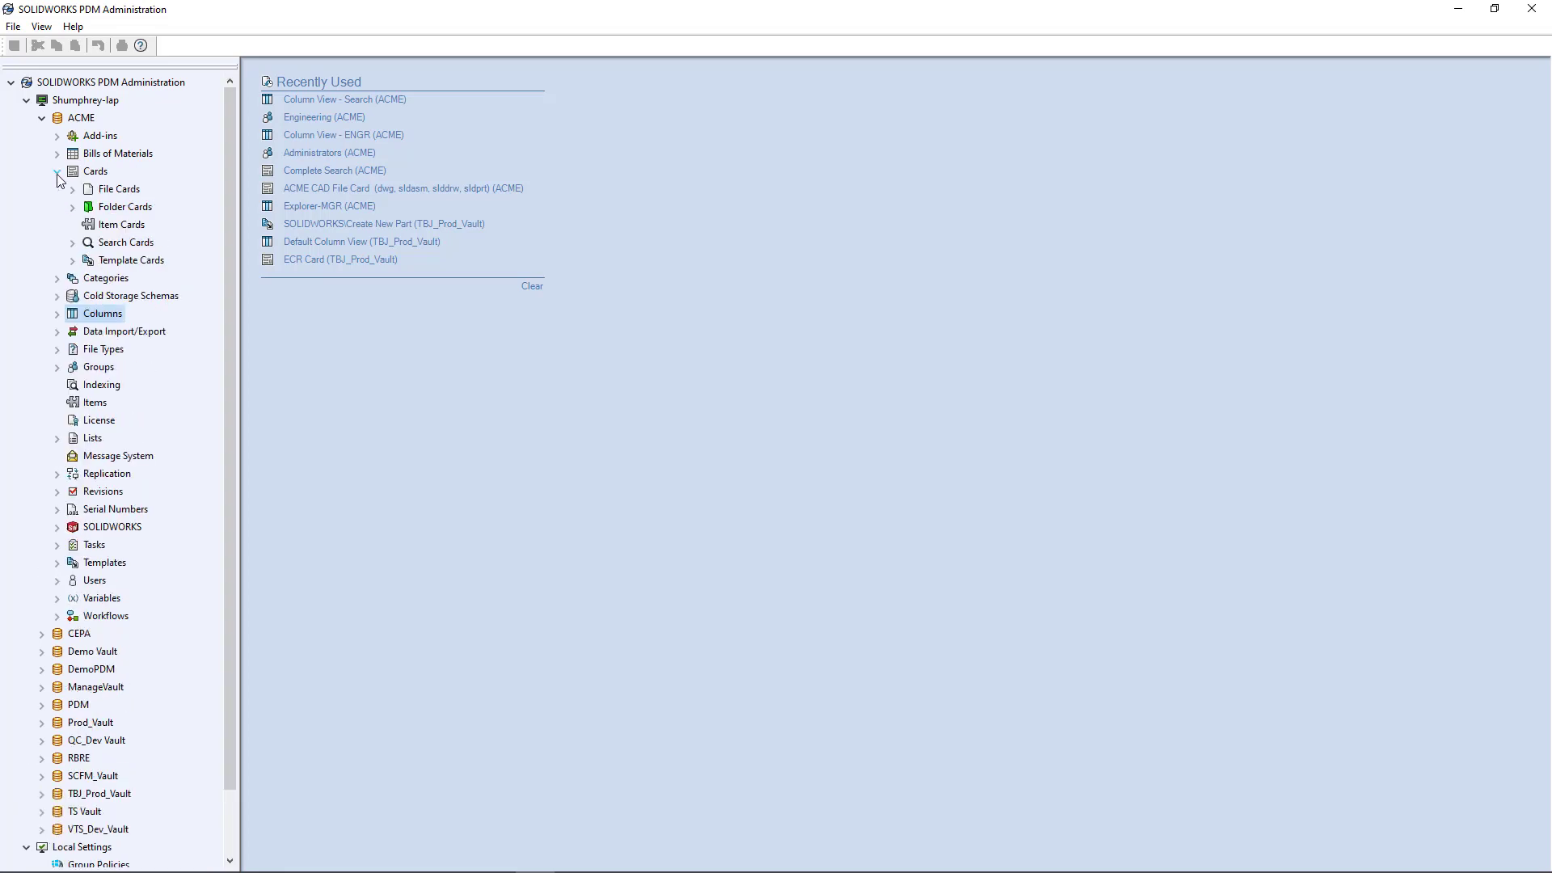
{"action": "left_click", "coordinate": [72, 243]}
{"action": "left_click", "coordinate": [151, 279]}
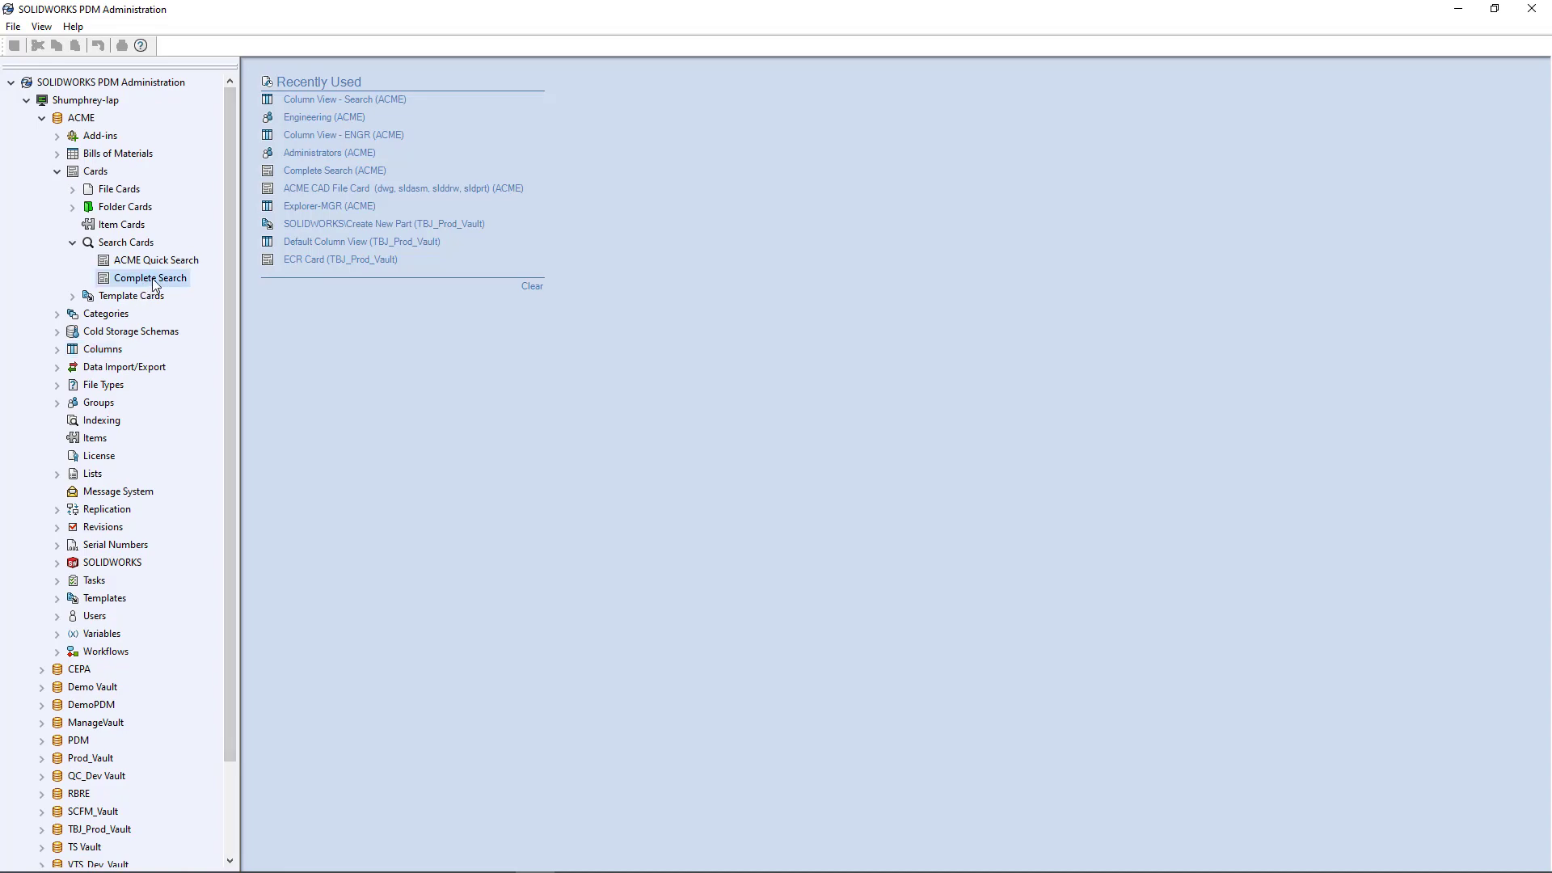
{"action": "double_click", "coordinate": [151, 278]}
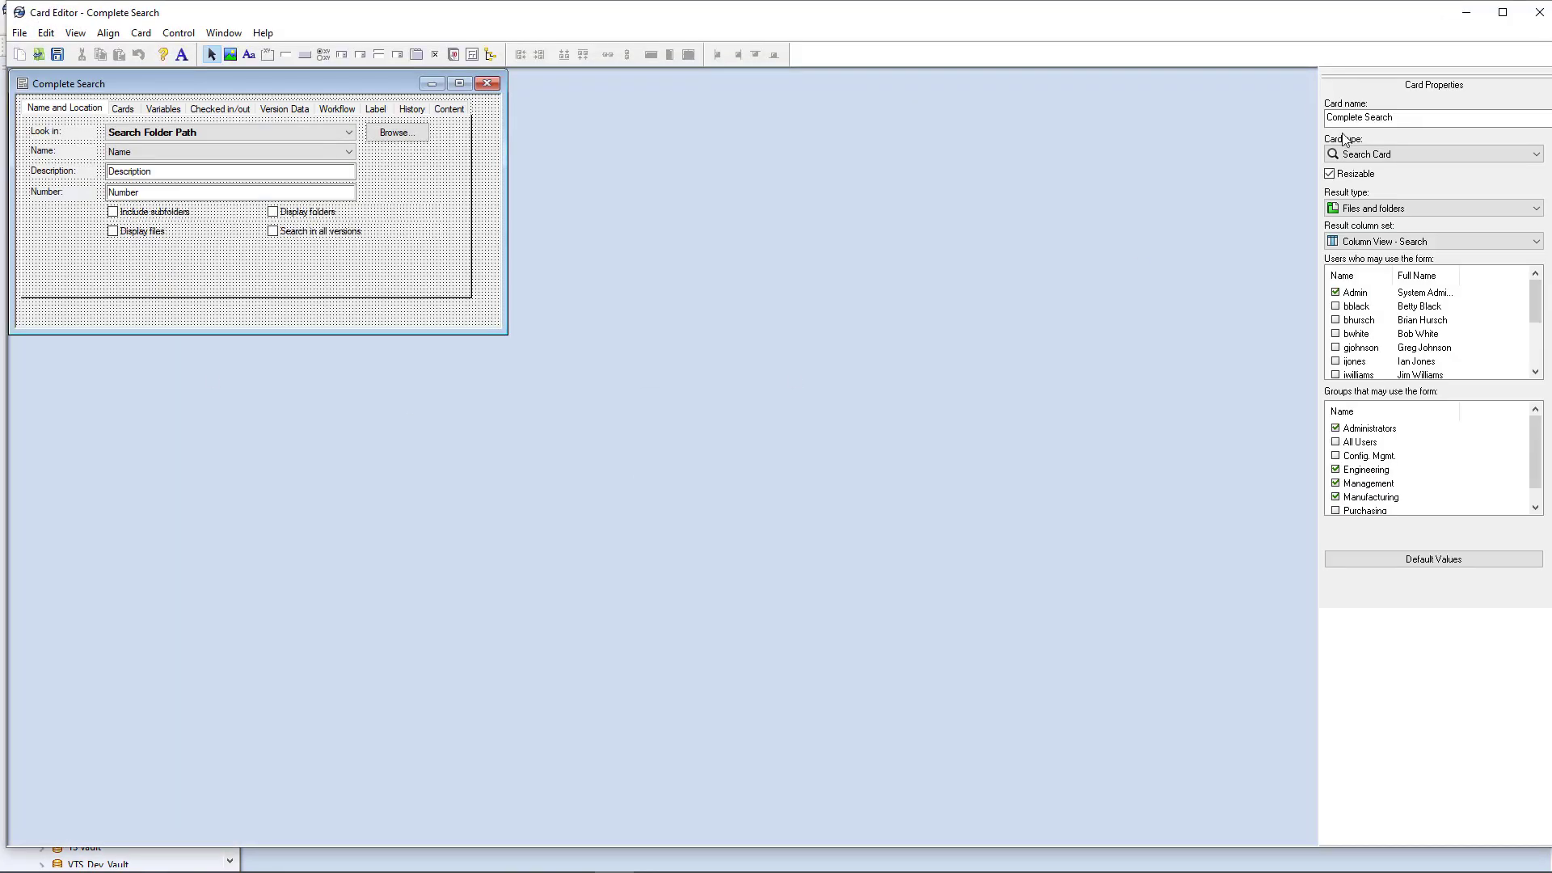
{"action": "left_click", "coordinate": [1502, 12]}
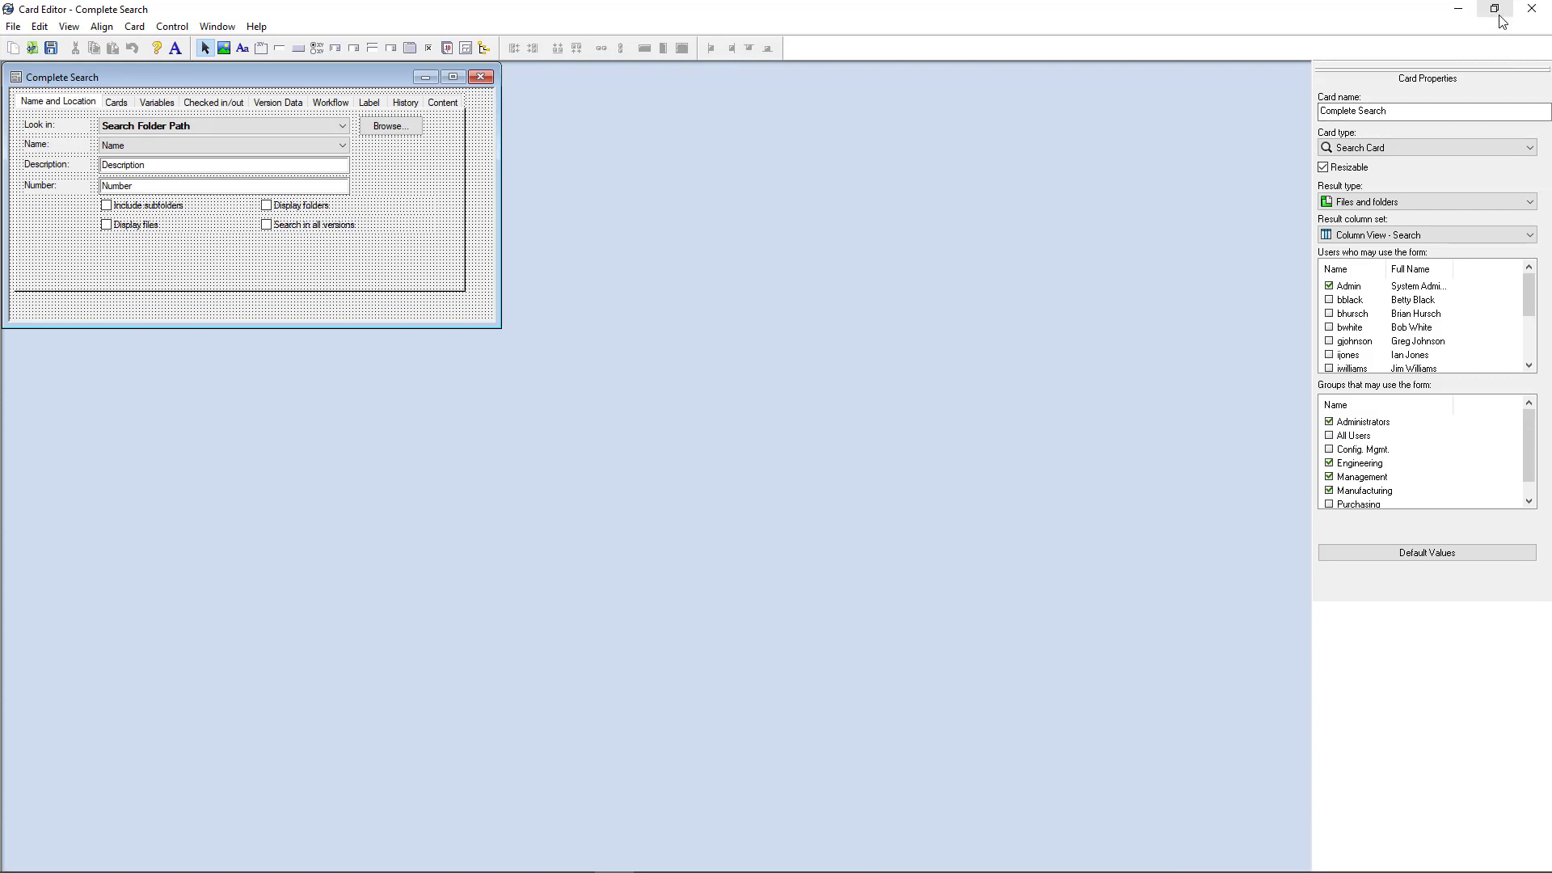
- Try <Default Columns> and <New Column Set> as the search card's result column set, and return it to Column View - Search
{"action": "left_click", "coordinate": [1366, 243]}
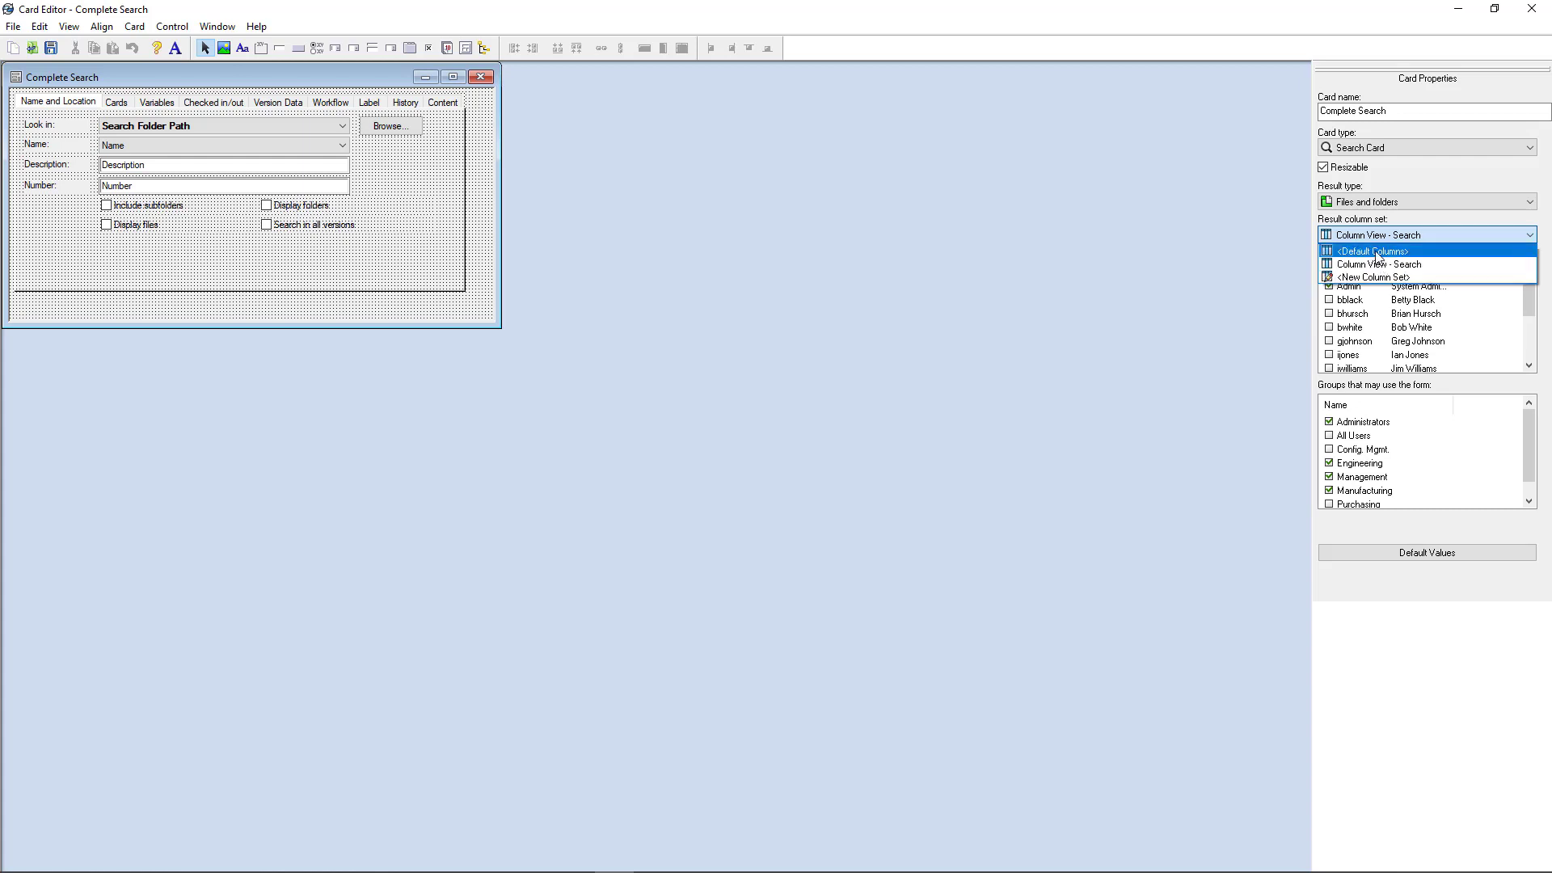
{"action": "left_click", "coordinate": [1377, 257]}
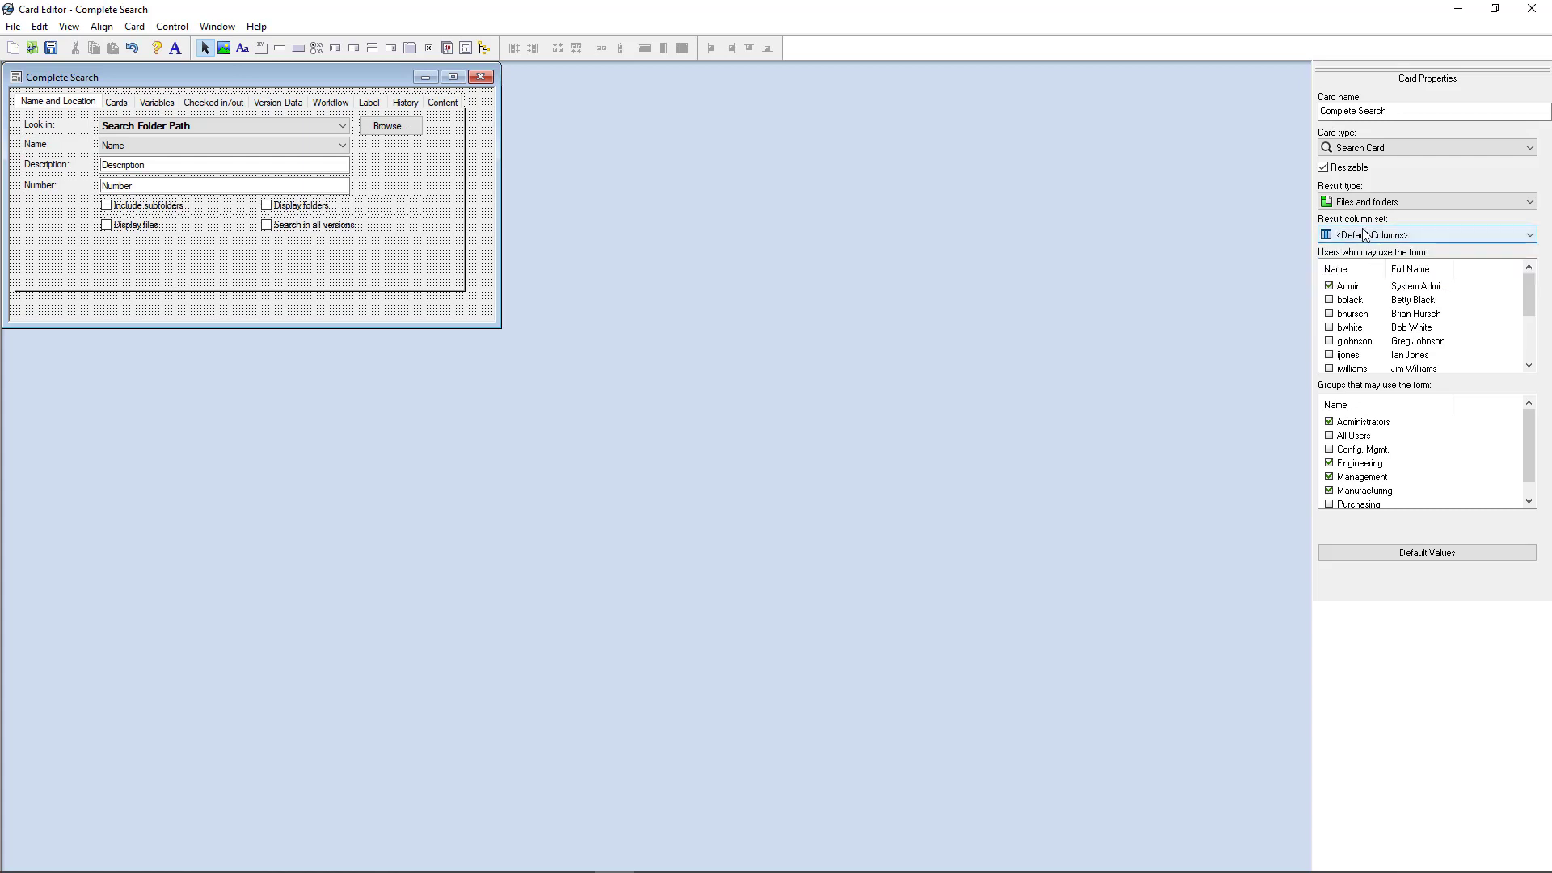
{"action": "left_click", "coordinate": [1366, 235]}
{"action": "left_click", "coordinate": [1374, 277]}
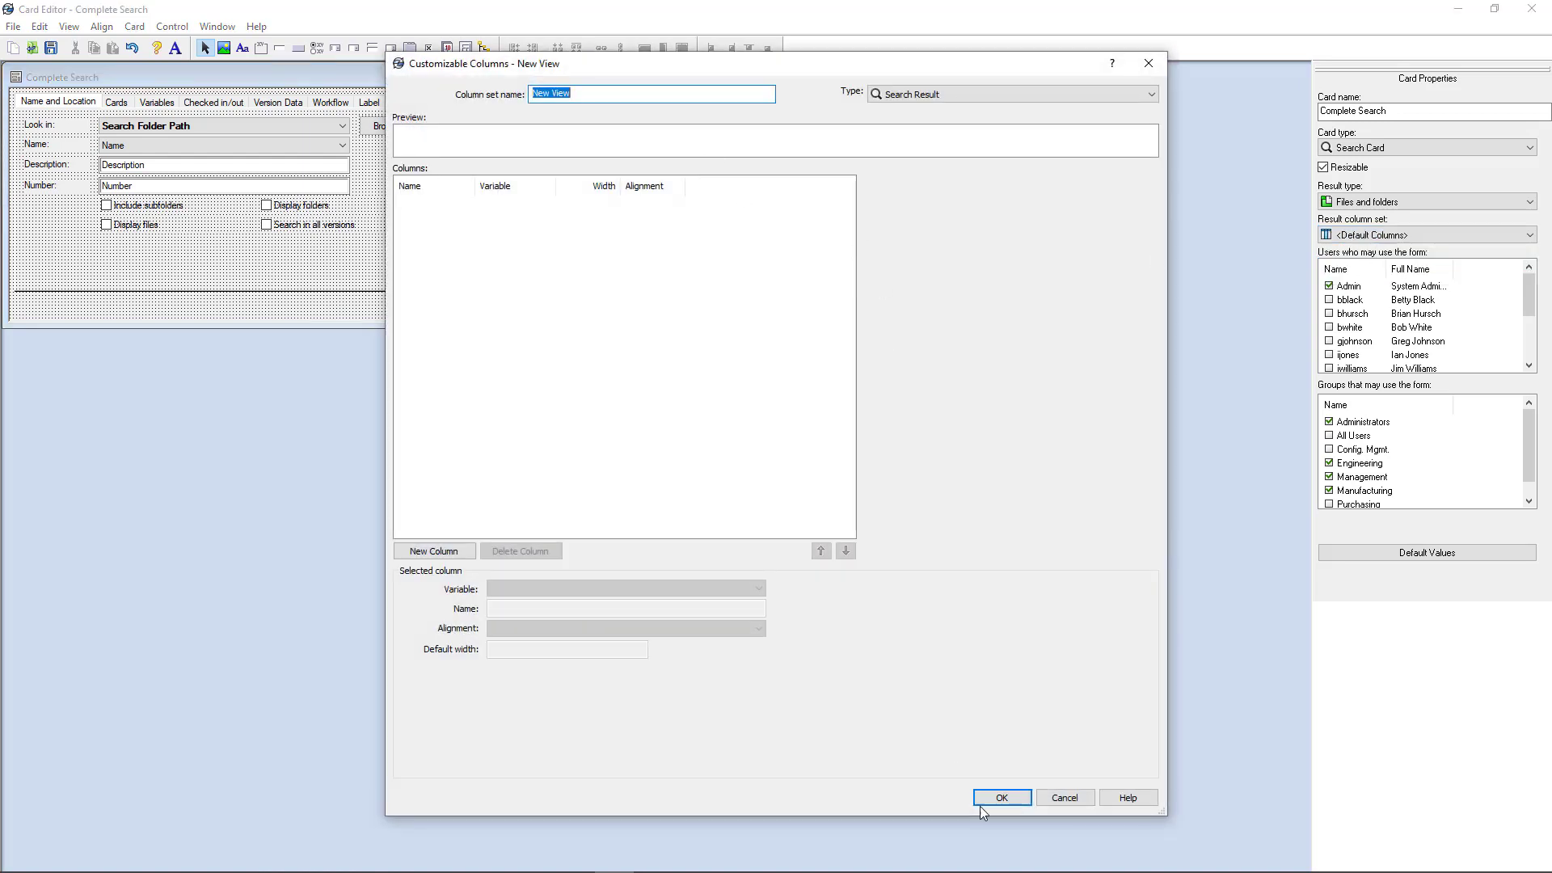
{"action": "left_click", "coordinate": [1065, 798]}
{"action": "left_click", "coordinate": [1357, 235]}
{"action": "left_click", "coordinate": [1376, 264]}
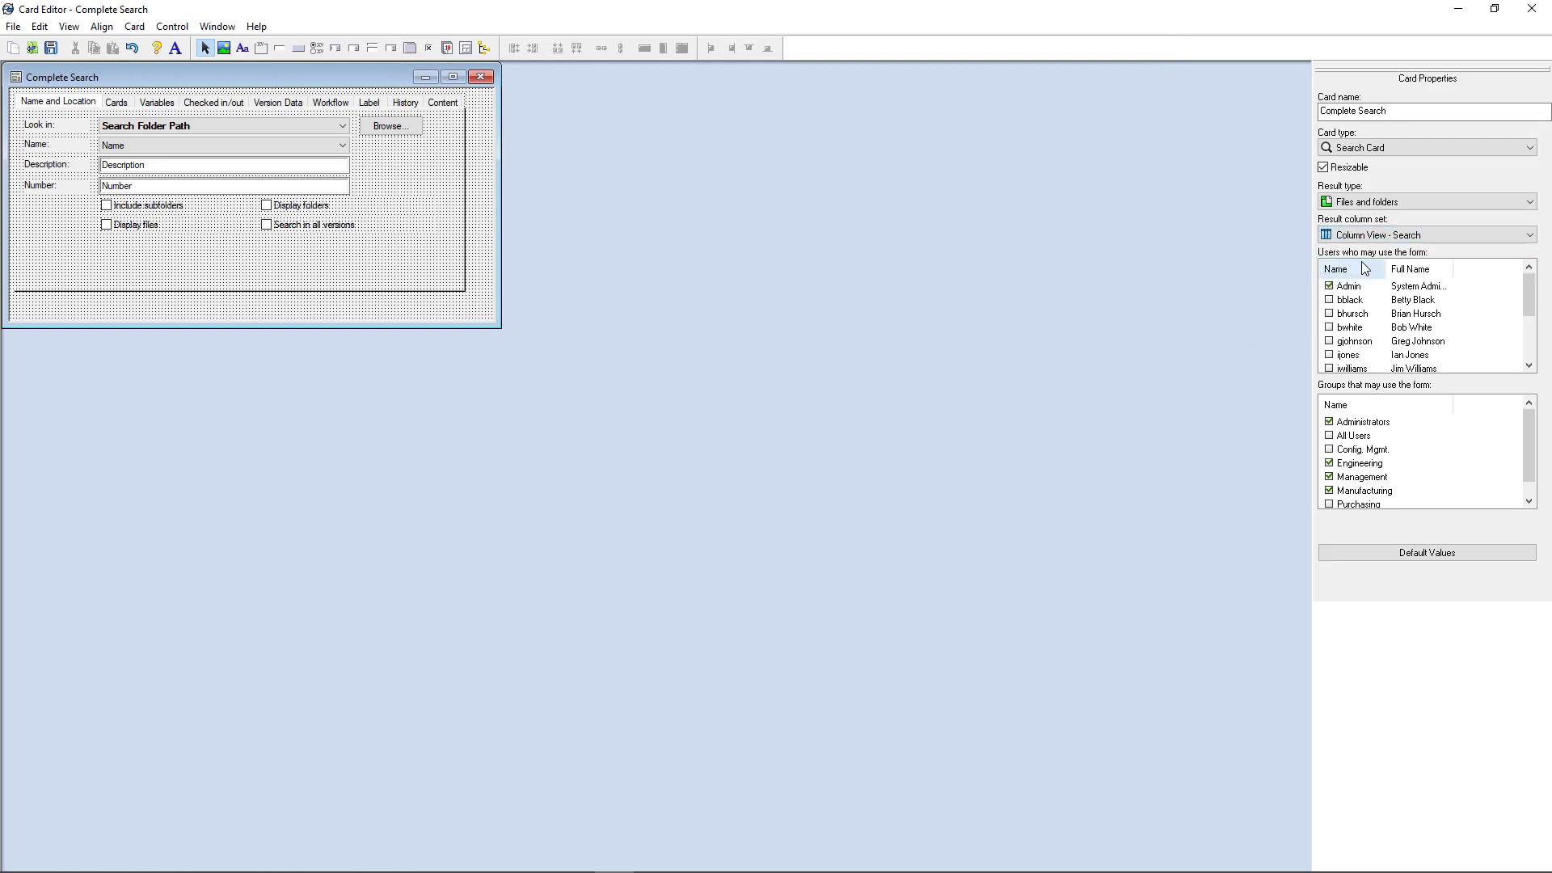
- Save the Complete Search card and close the Card Editor
{"action": "left_click", "coordinate": [51, 48]}
{"action": "left_click", "coordinate": [1531, 8]}
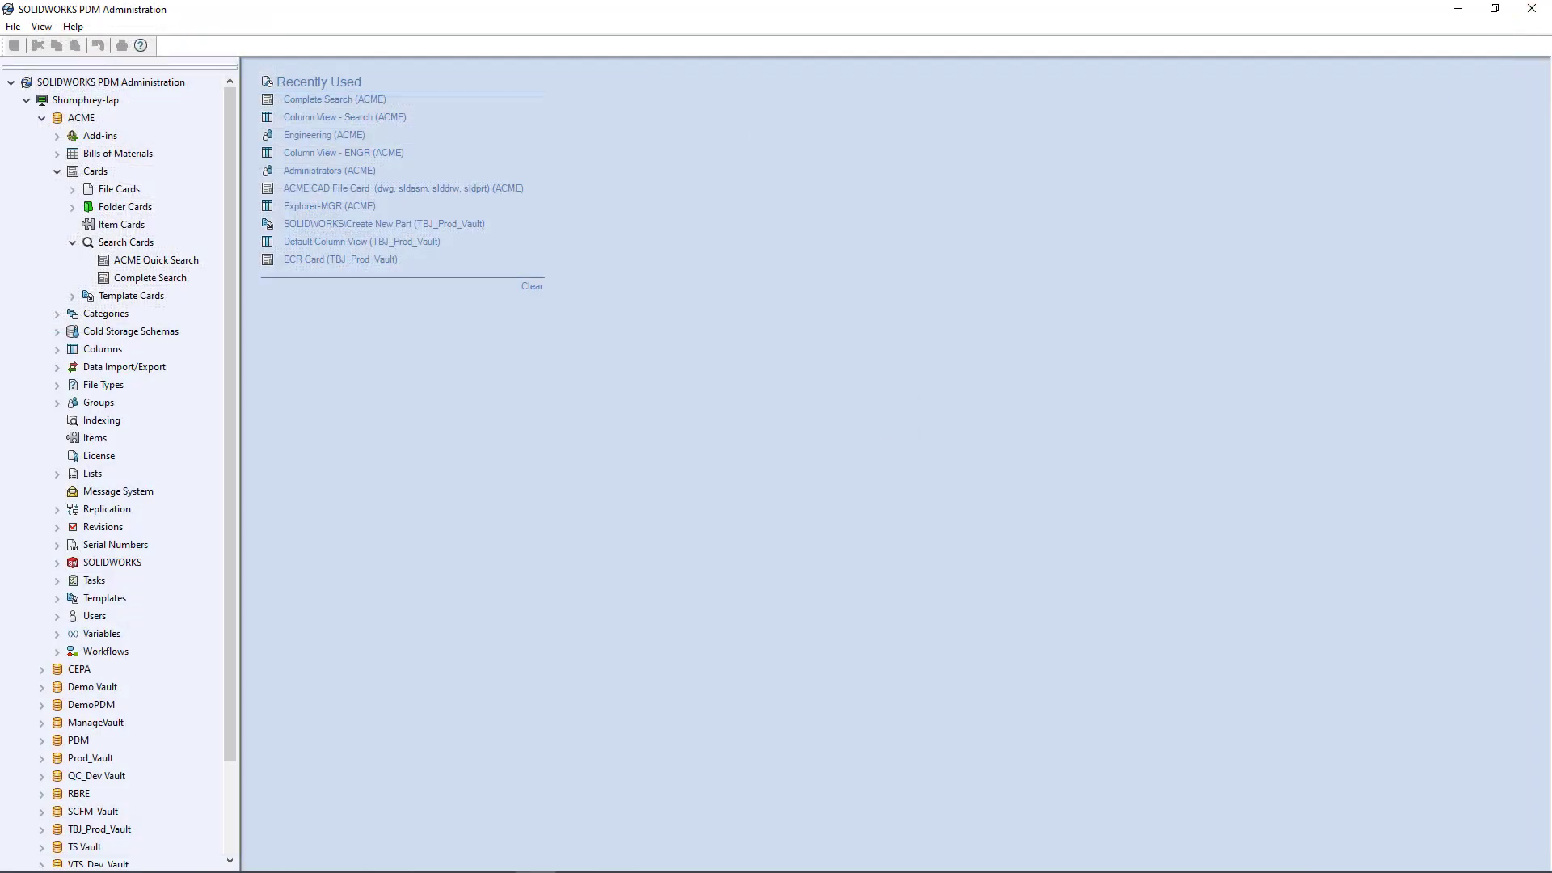
- Switch to File Explorer, open the ACME vault's root folder and run a Complete Search for the name .sldprt
{"action": "left_click", "coordinate": [429, 853]}
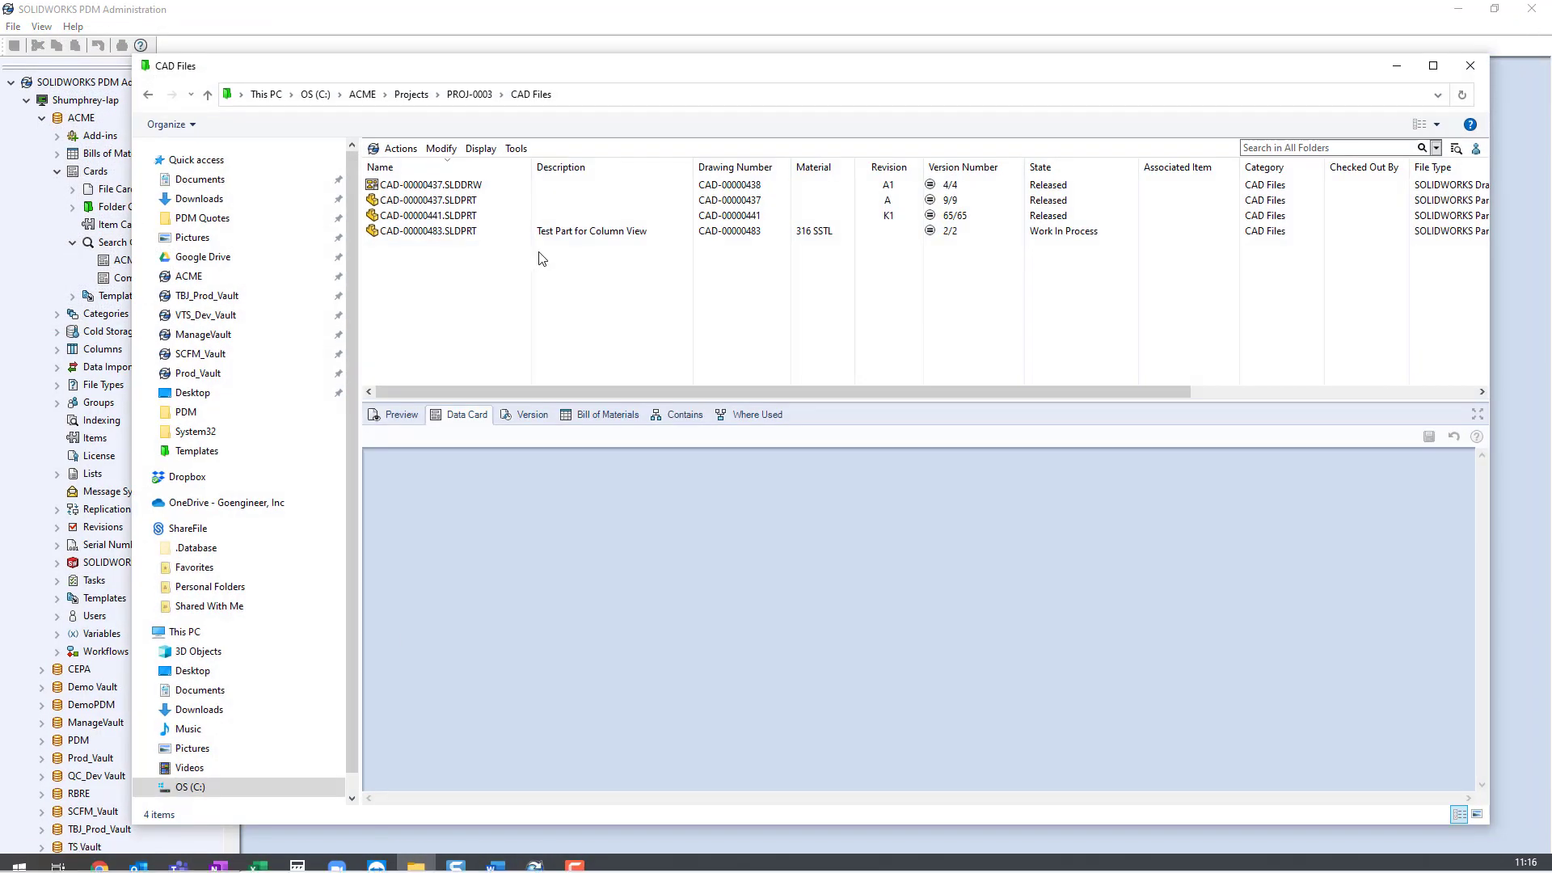
{"action": "left_click", "coordinate": [363, 94]}
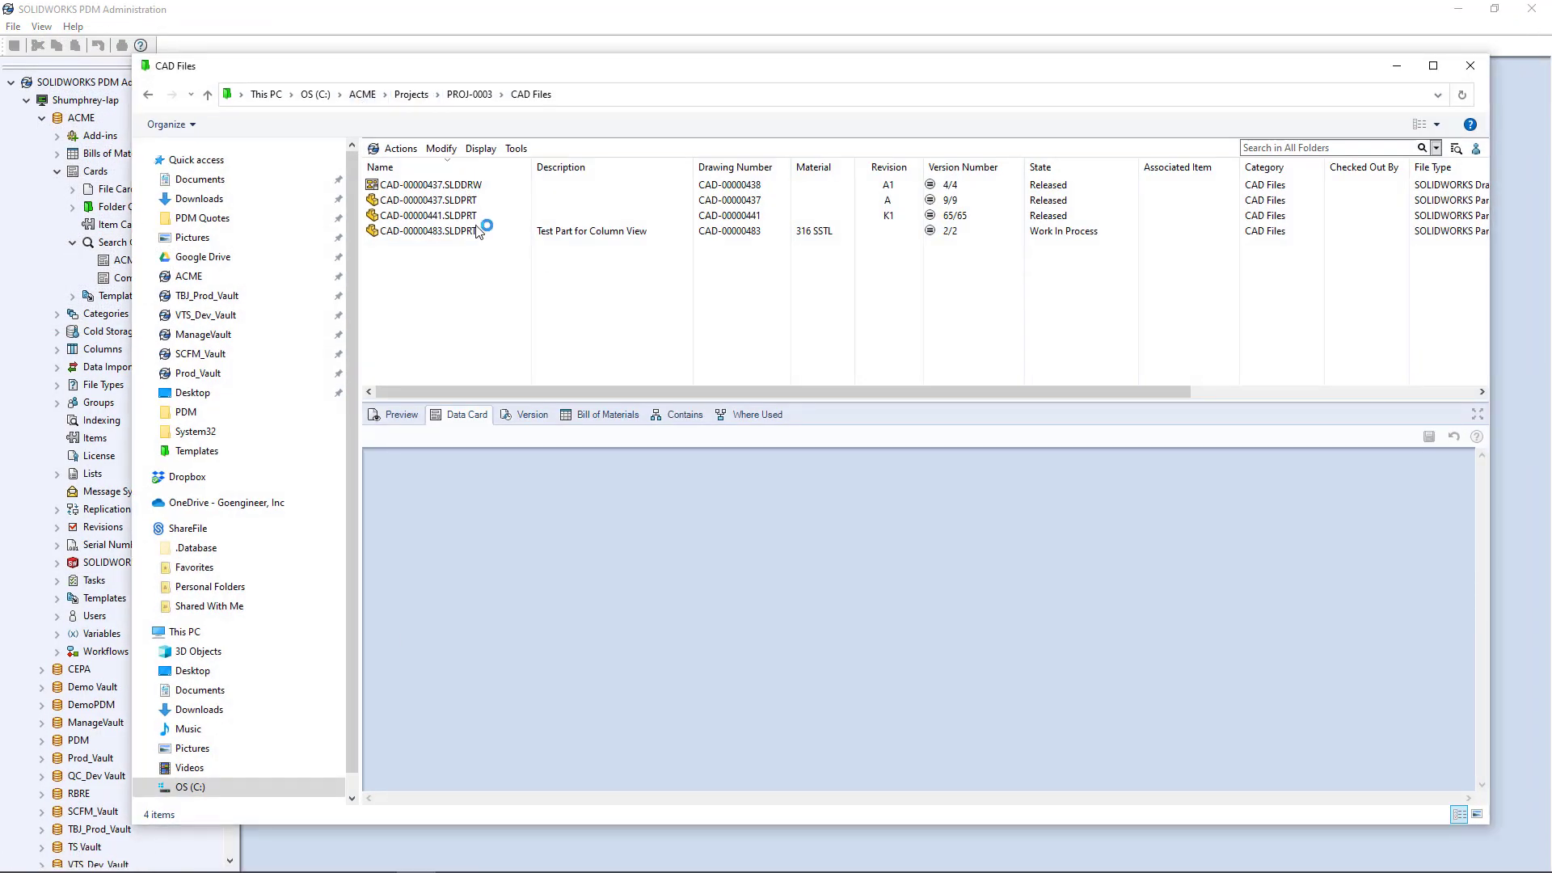
{"action": "left_click", "coordinate": [1438, 124]}
{"action": "left_click", "coordinate": [1199, 264]}
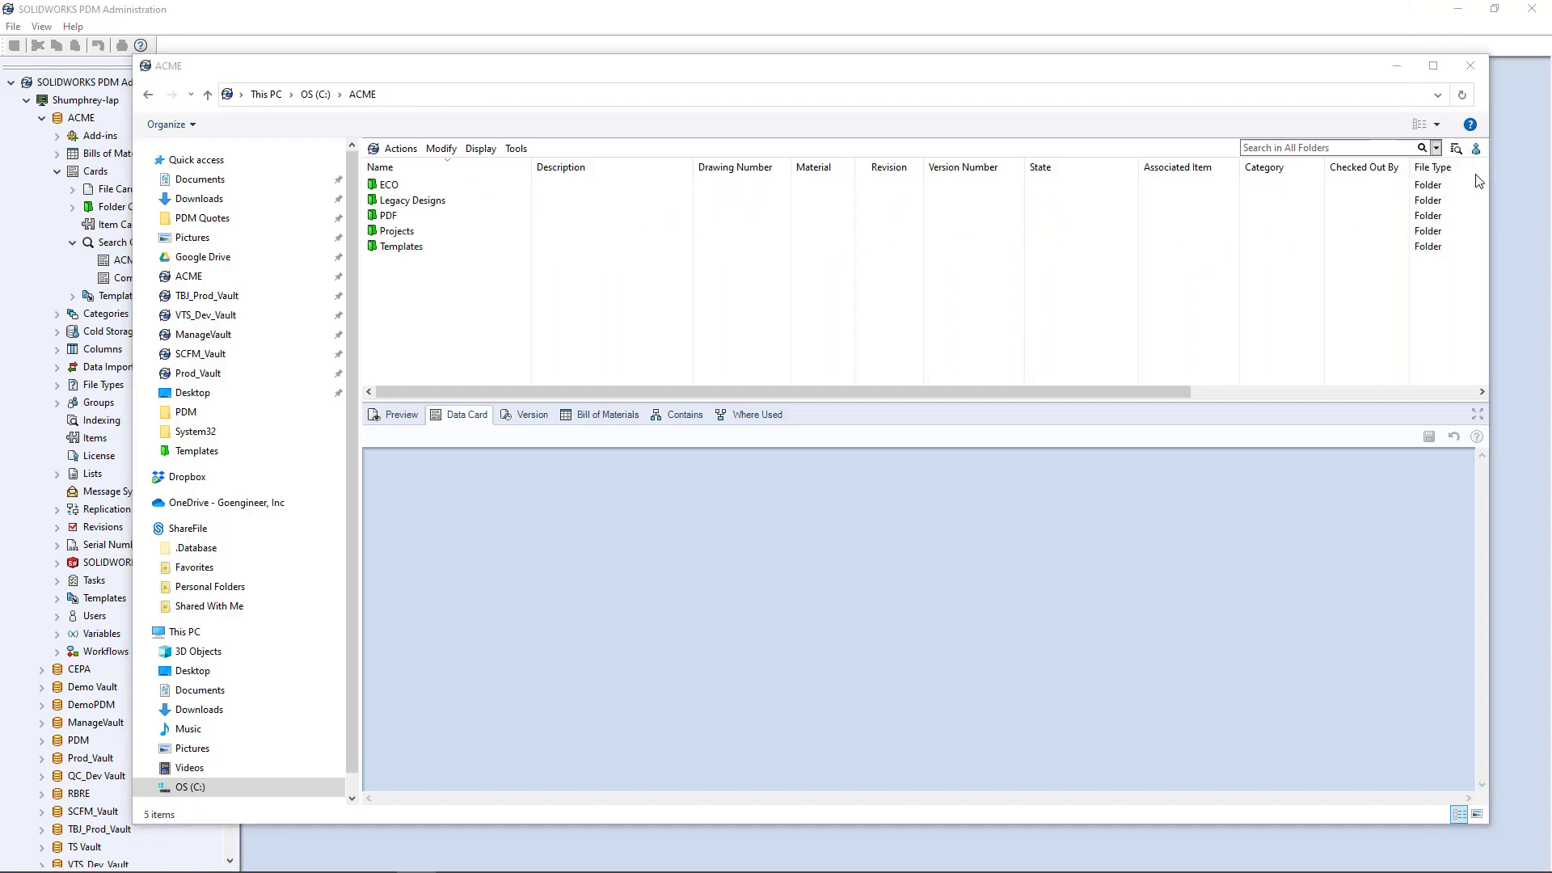
{"action": "left_click", "coordinate": [1436, 148]}
{"action": "left_click", "coordinate": [1428, 171]}
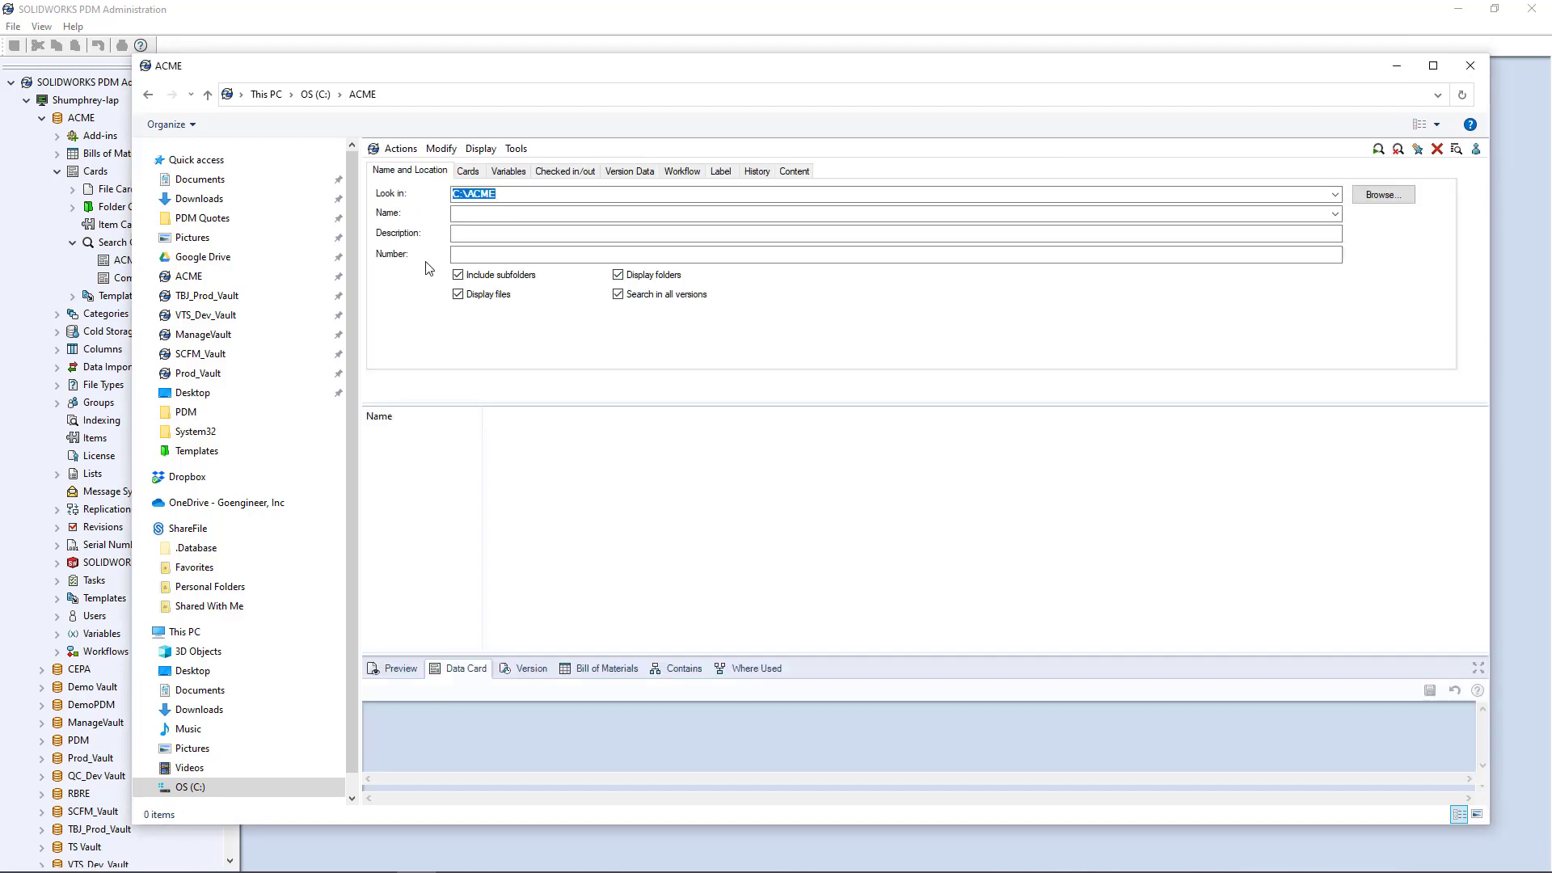
{"action": "left_click", "coordinate": [471, 214]}
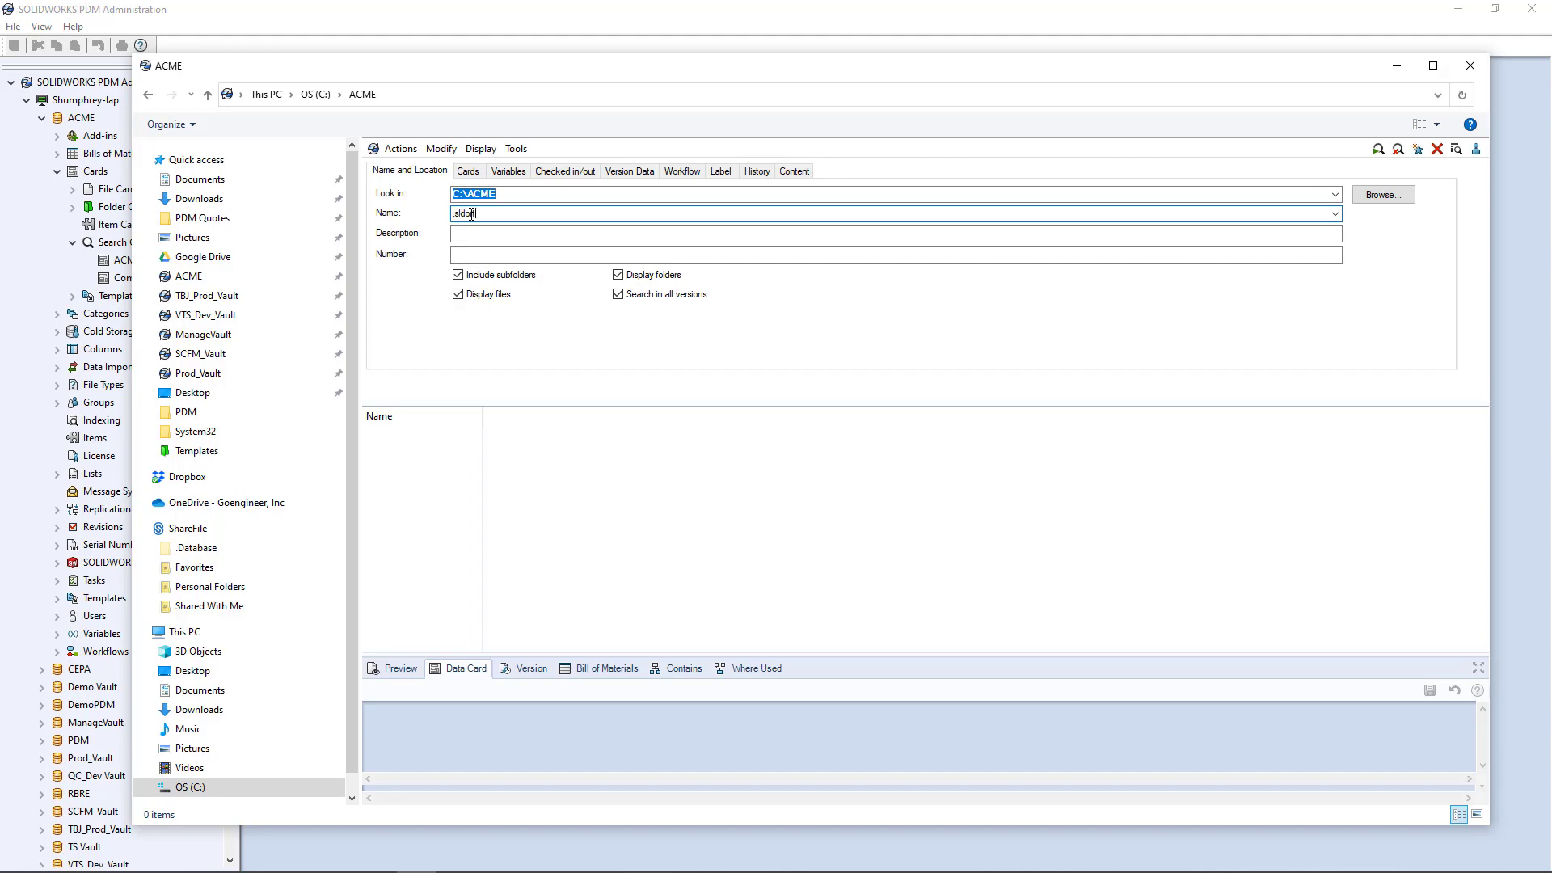
{"action": "key", "text": "Return"}
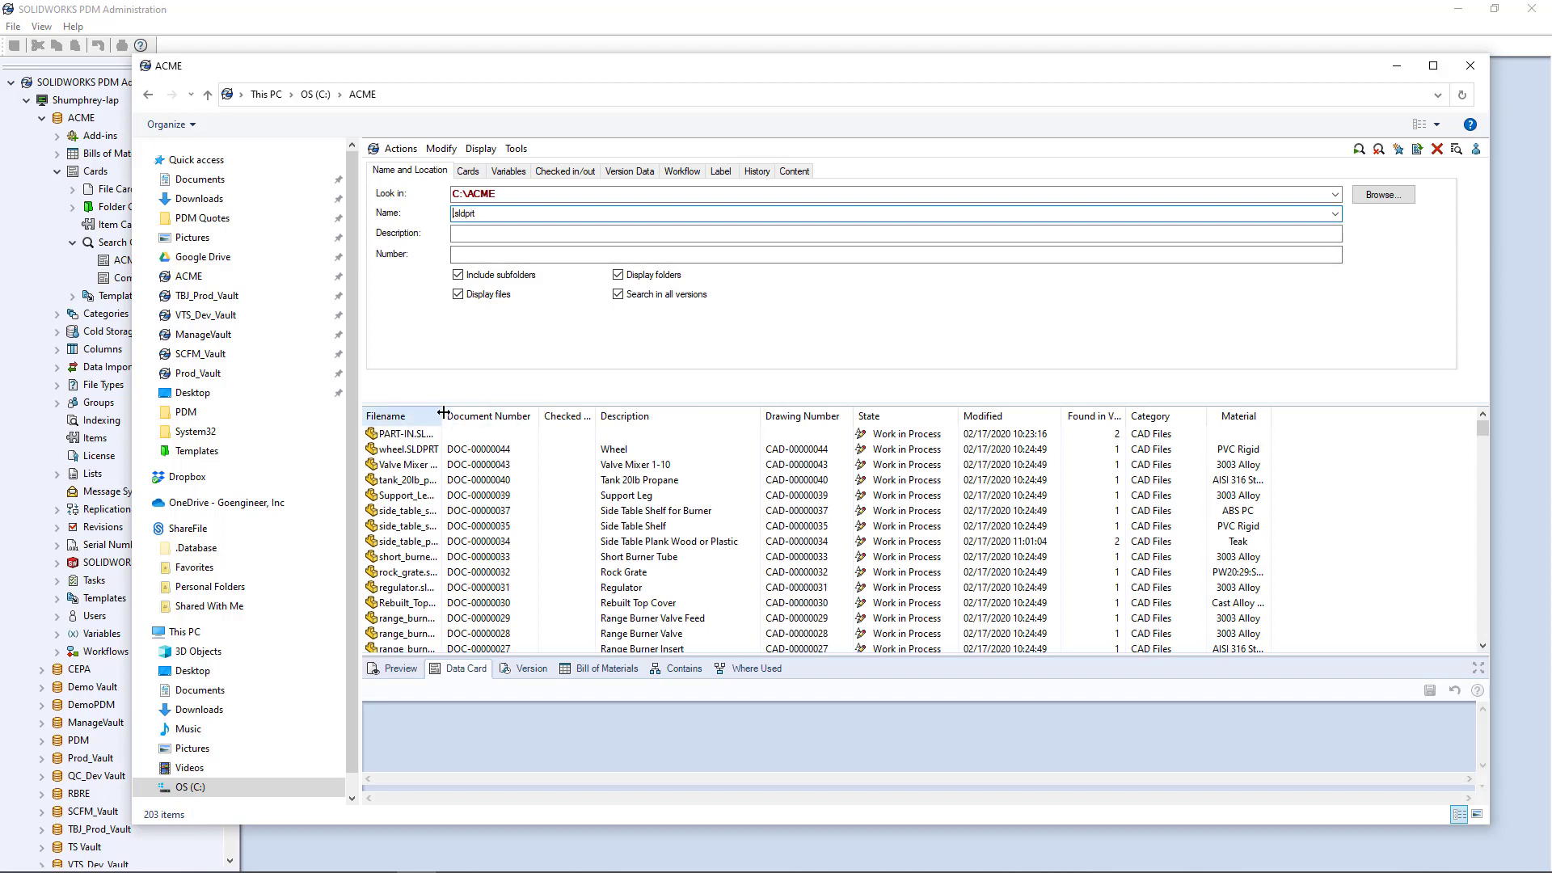
- Widen the Filename, Checked Out By and Found in Version columns of the search results and slightly reduce the results area's height
{"action": "left_click_drag", "start_coordinate": [443, 417], "coordinate": [592, 415]}
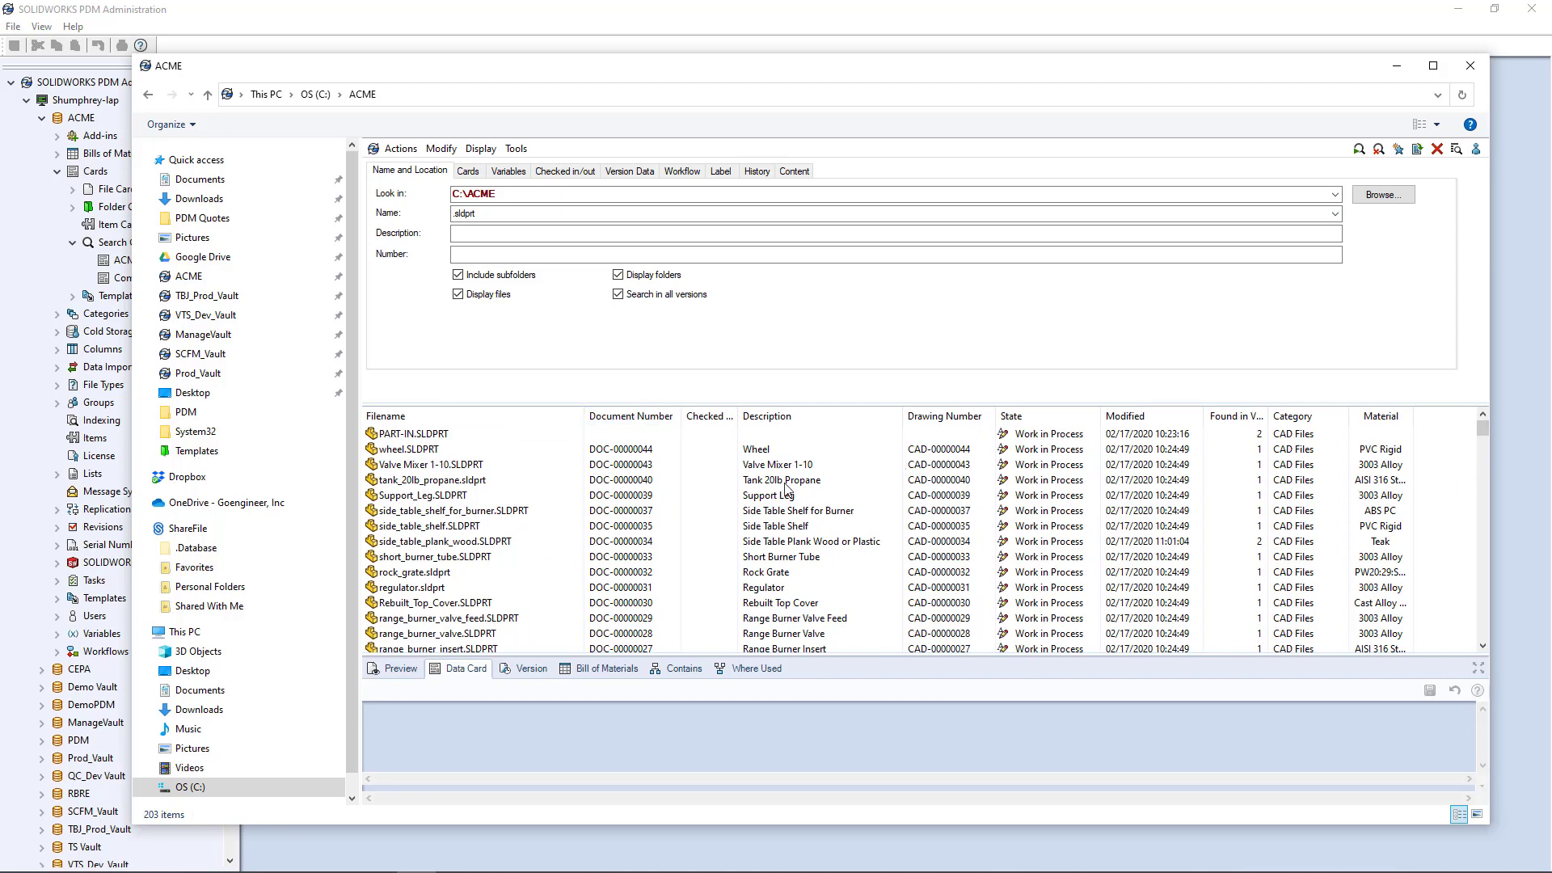
{"action": "left_click_drag", "start_coordinate": [679, 656], "coordinate": [679, 627]}
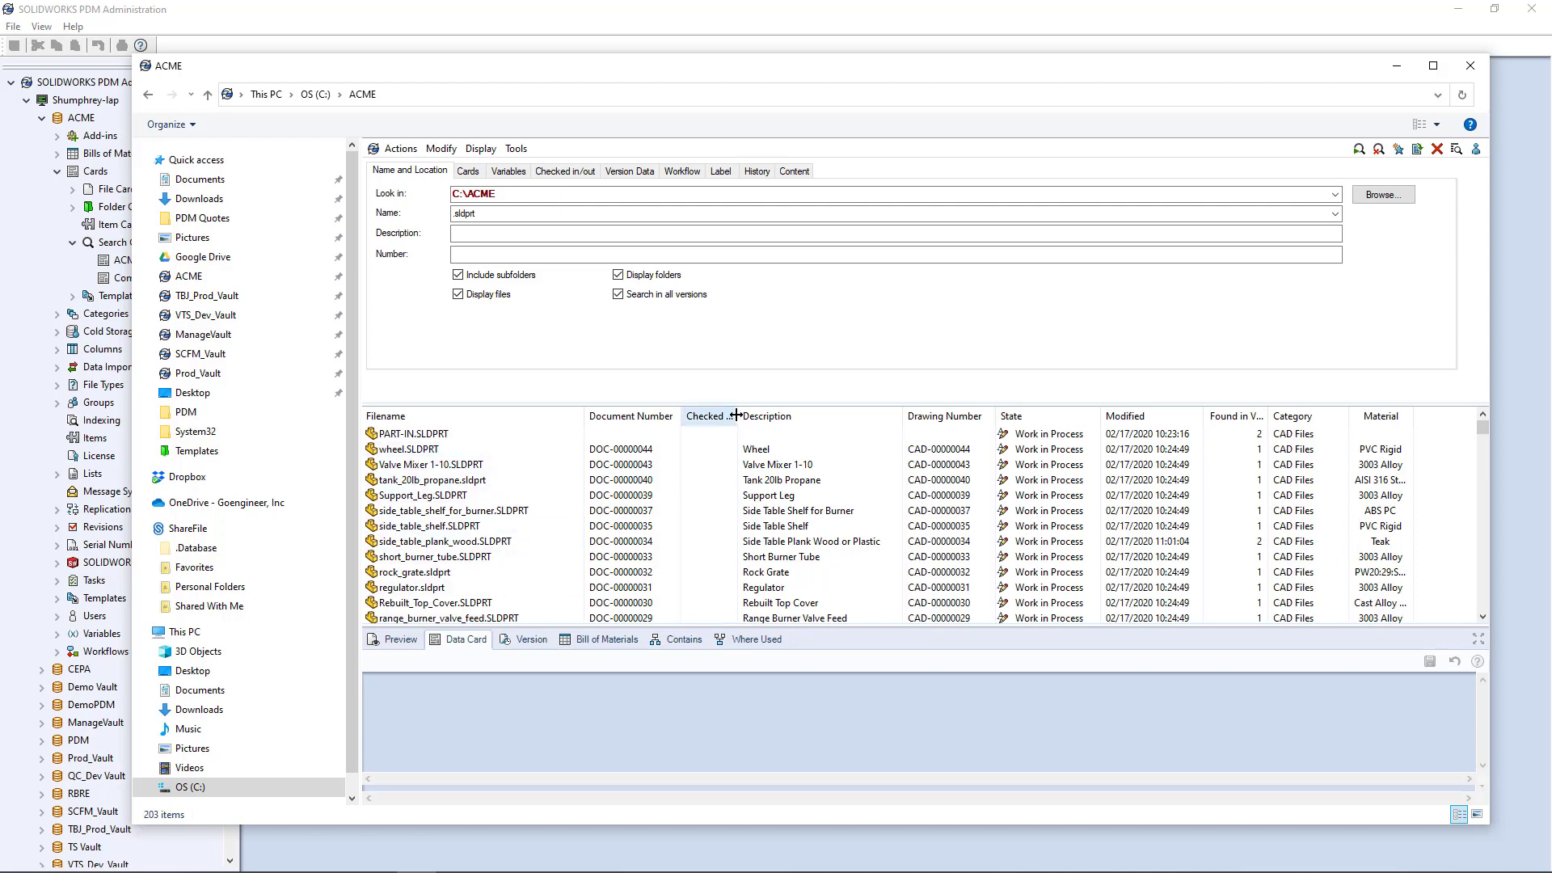
{"action": "left_click_drag", "start_coordinate": [740, 416], "coordinate": [781, 416]}
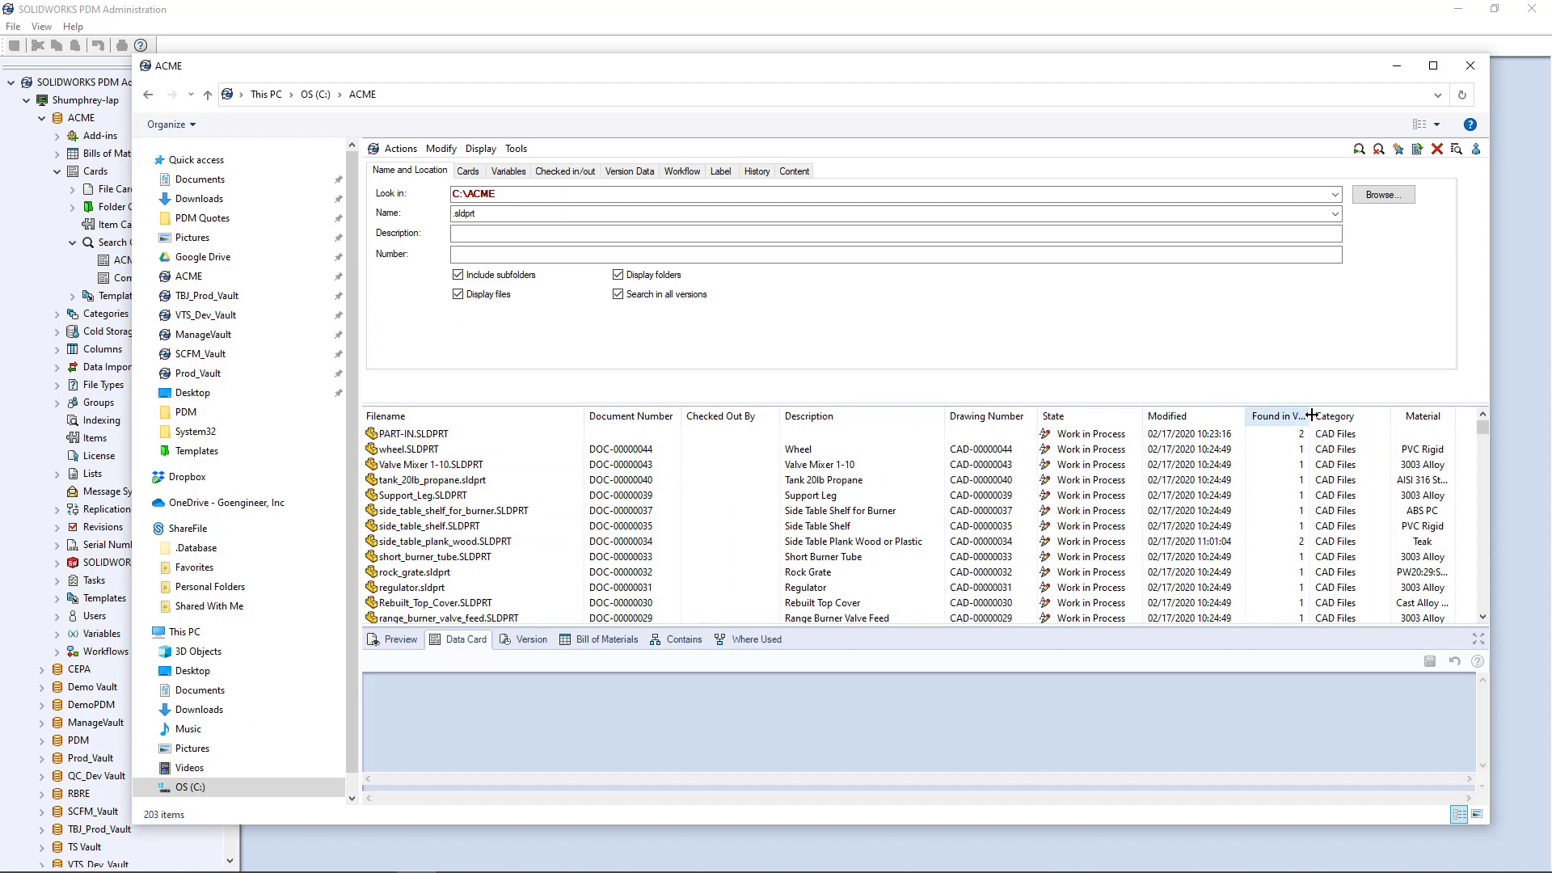
{"action": "left_click_drag", "start_coordinate": [1311, 416], "coordinate": [1334, 415]}
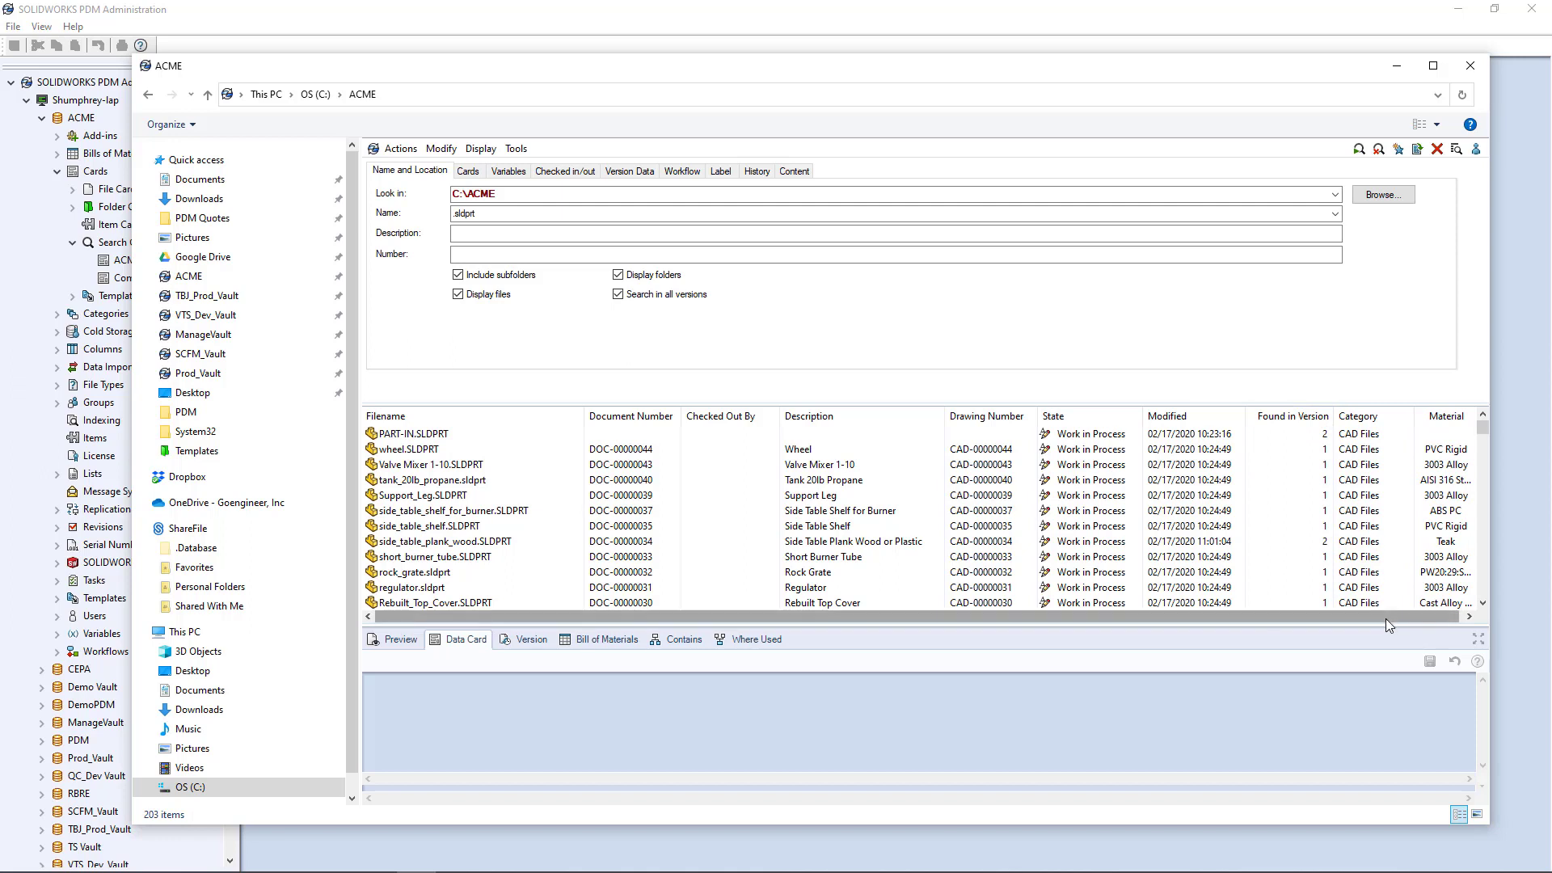
{"action": "left_click_drag", "start_coordinate": [1386, 619], "coordinate": [1390, 619]}
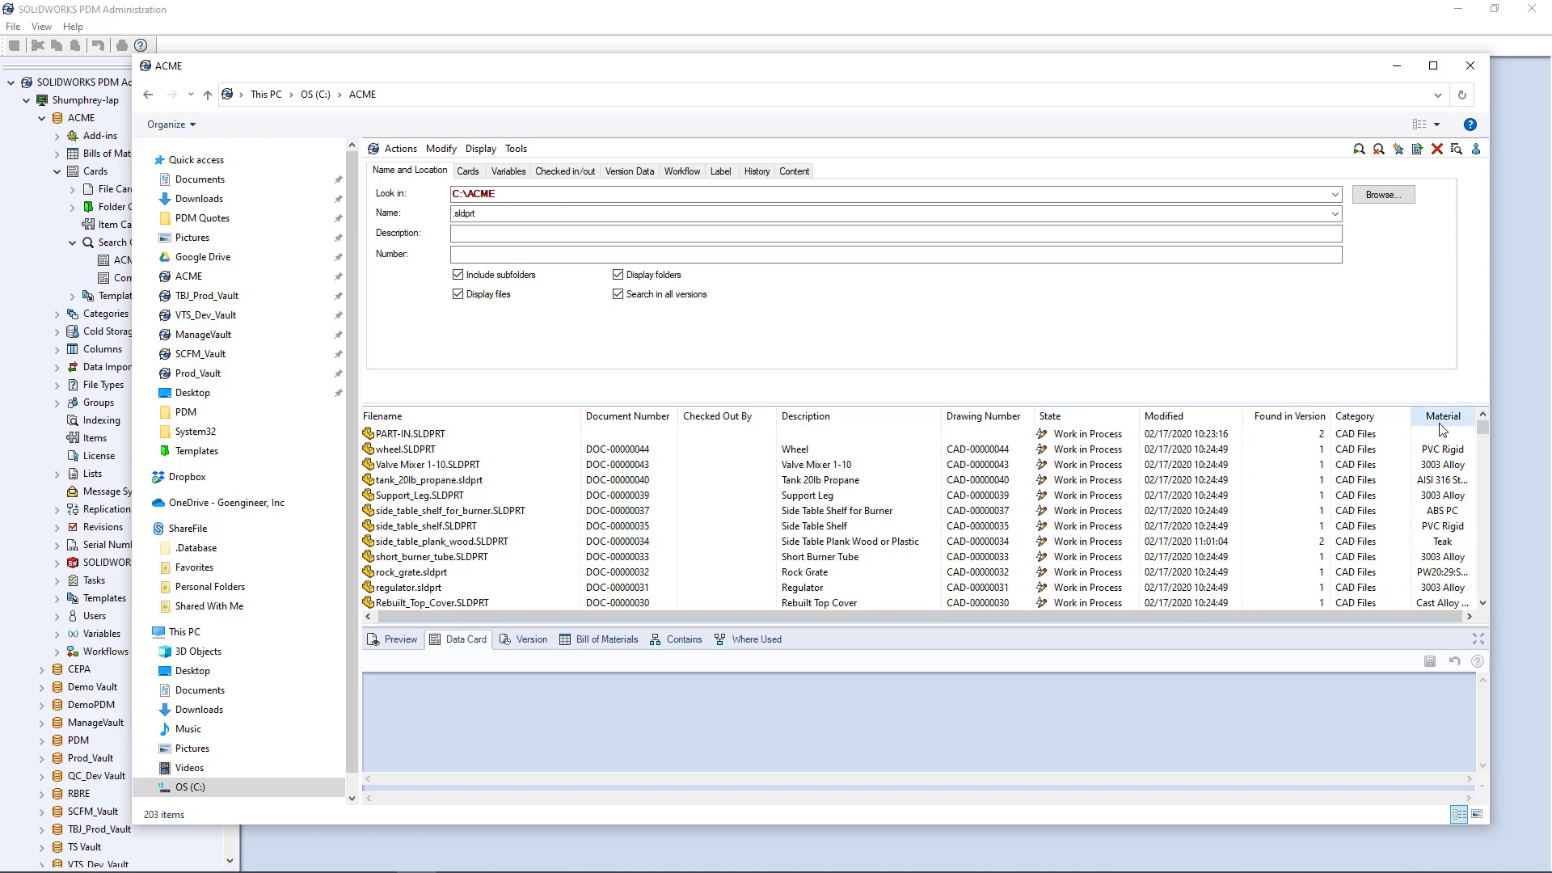
- Move the Material column in front of Description in the search results, and close the search and minimize File Explorer
{"action": "left_click_drag", "start_coordinate": [1443, 428], "coordinate": [800, 429]}
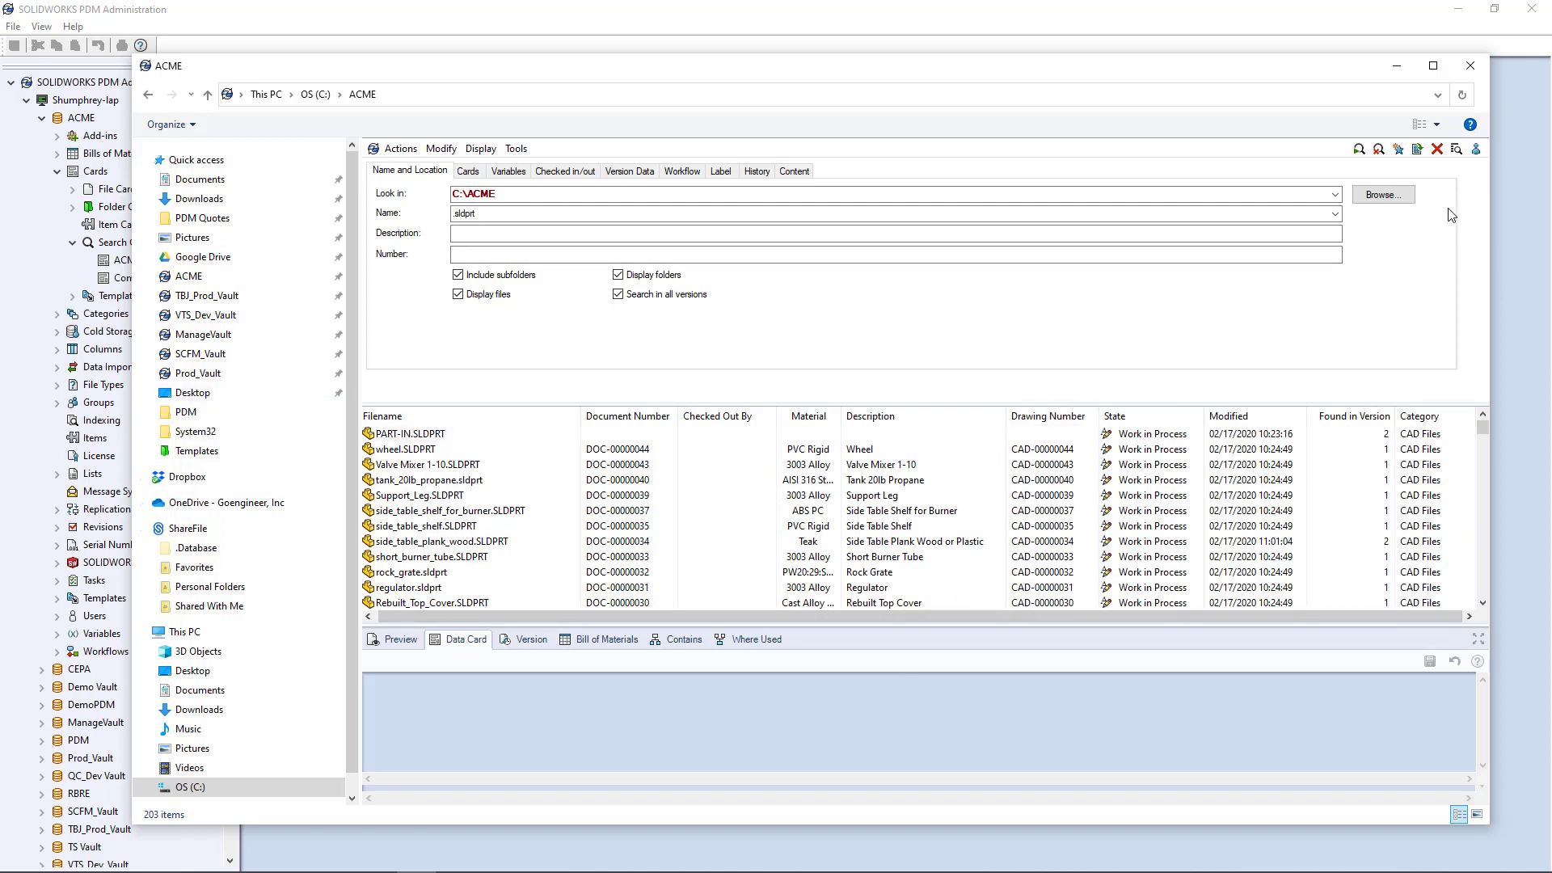
{"action": "left_click", "coordinate": [1436, 150]}
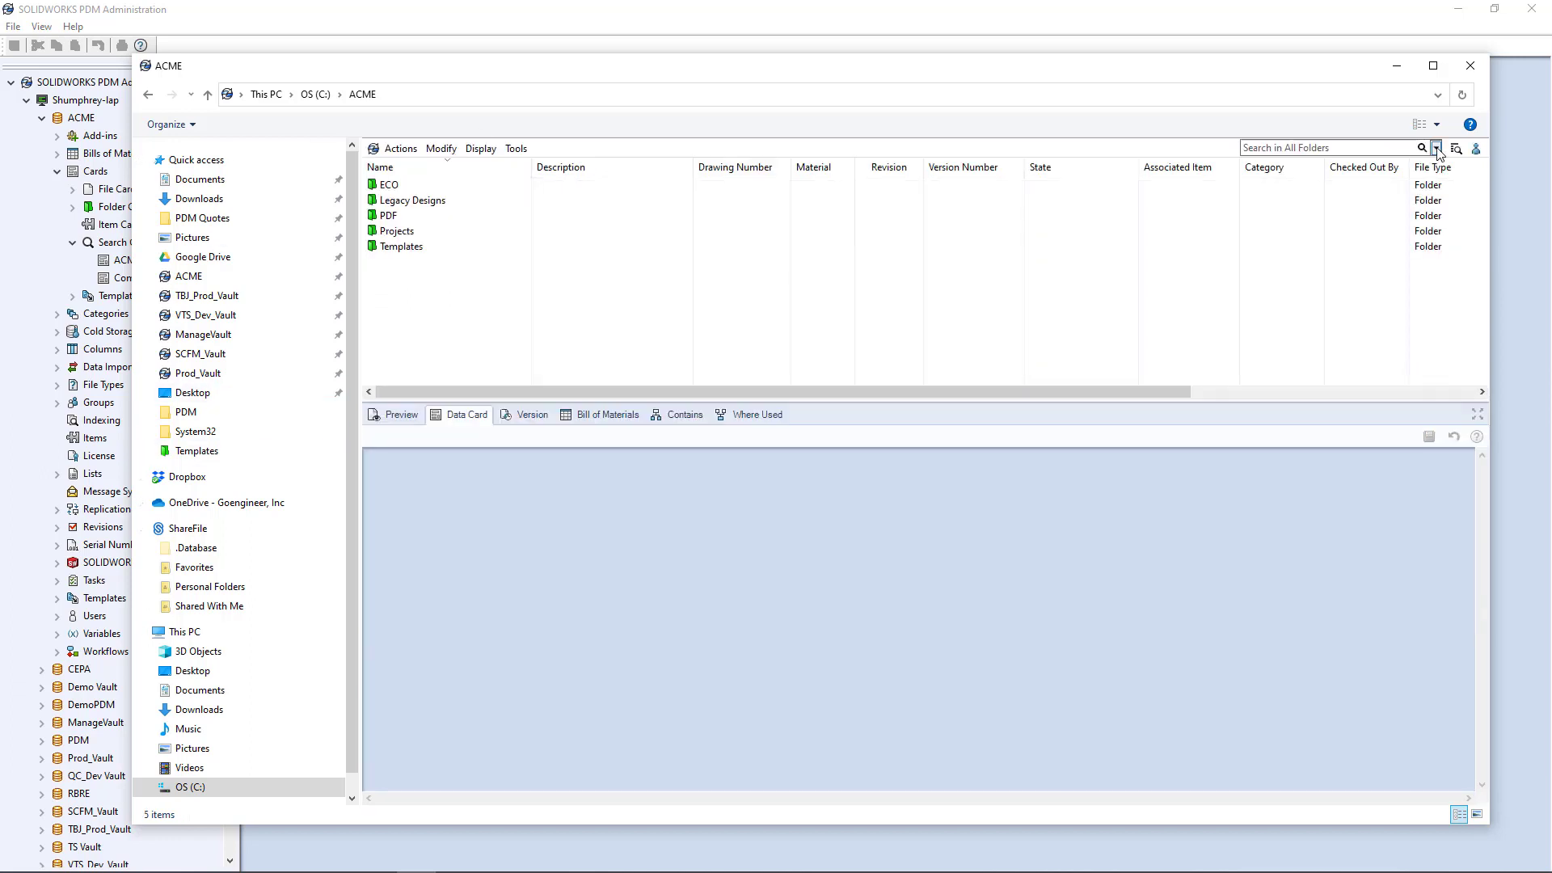
{"action": "left_click", "coordinate": [1397, 68]}
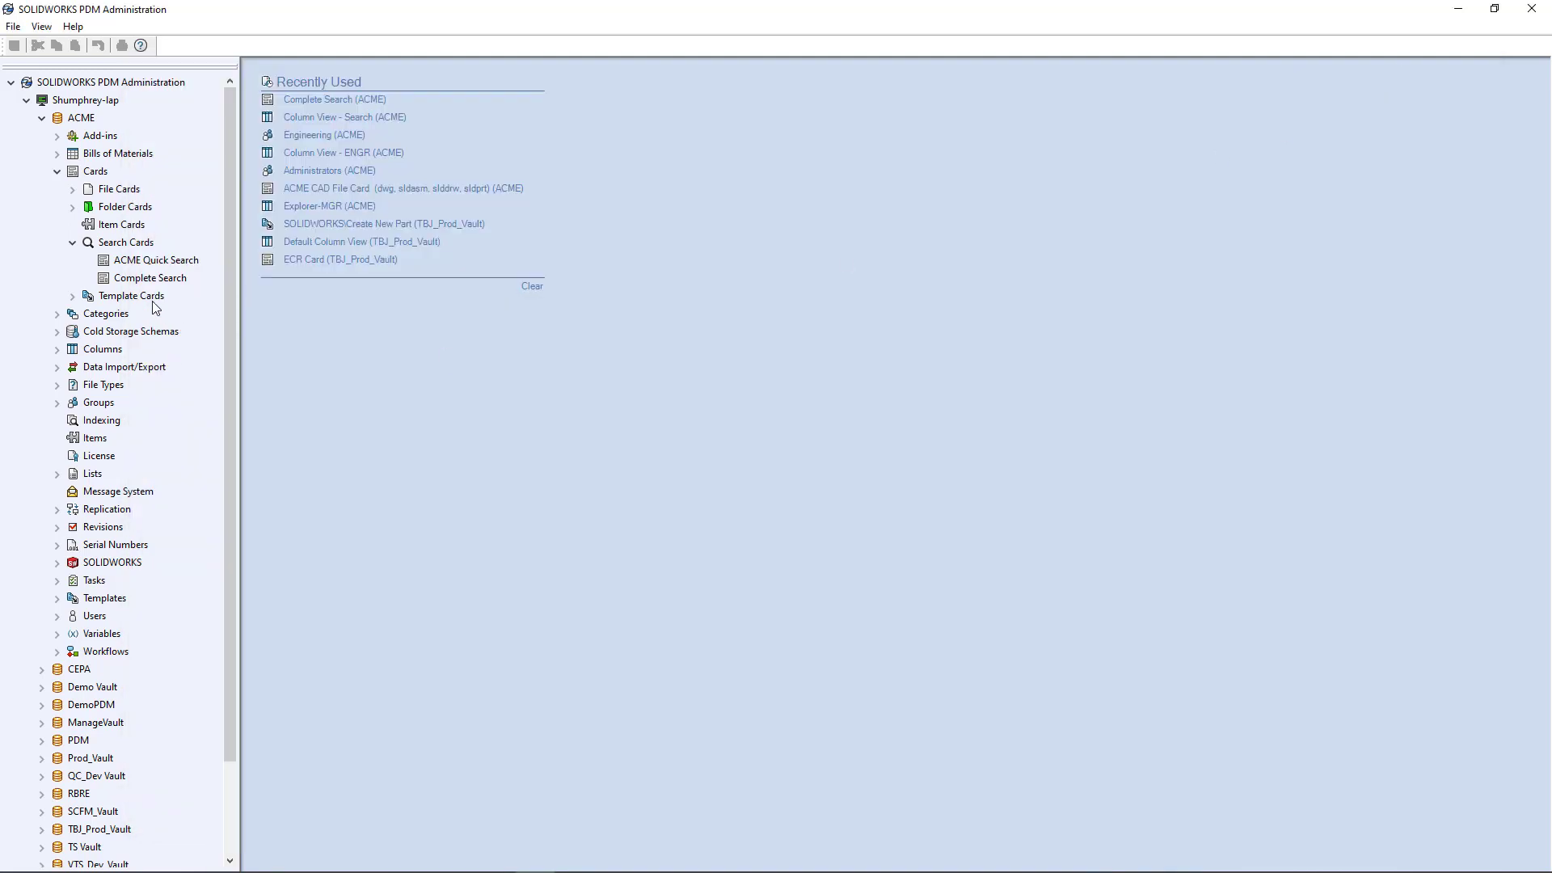
- Examine the settings for creating a new column set in the ACME vault, and cancel without creating one
{"action": "left_click", "coordinate": [72, 243]}
{"action": "left_click", "coordinate": [57, 172]}
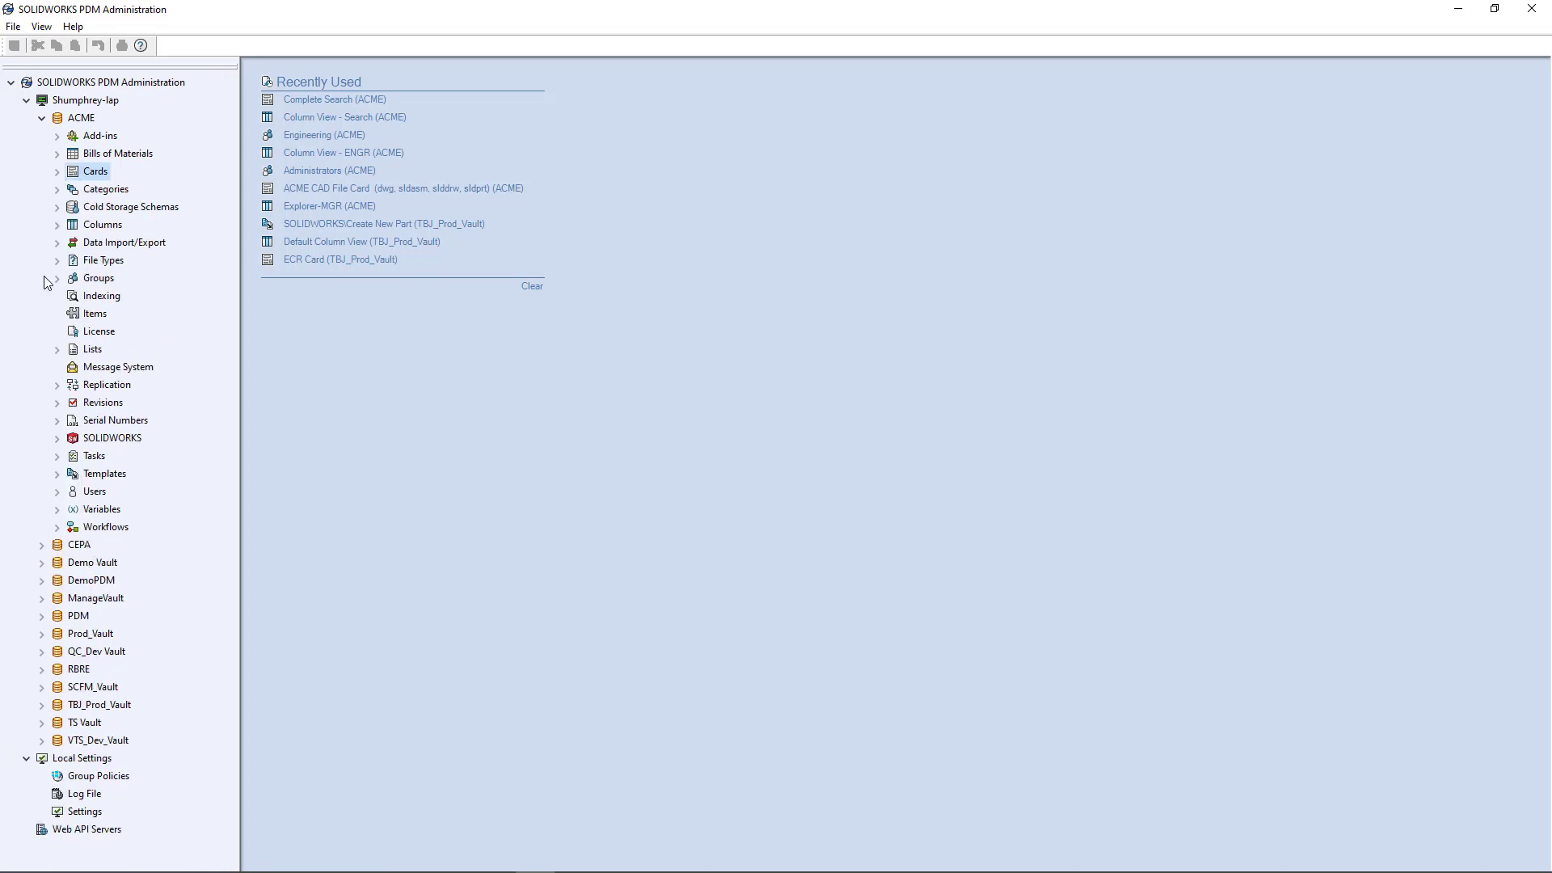
{"action": "left_click", "coordinate": [58, 225]}
{"action": "left_click", "coordinate": [93, 227]}
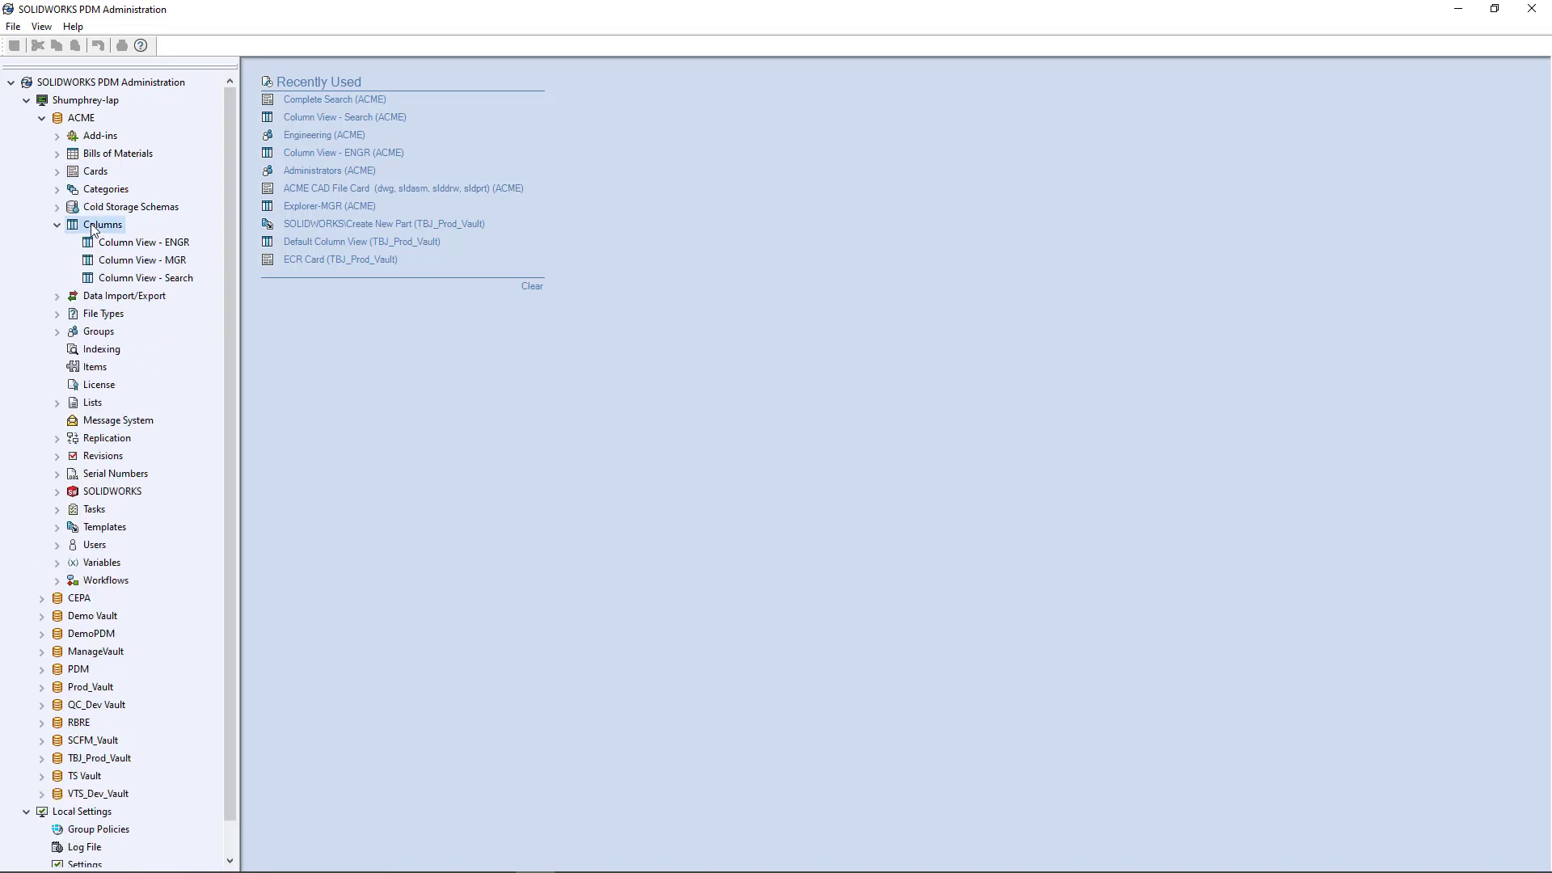
{"action": "left_click", "coordinate": [92, 228]}
{"action": "right_click", "coordinate": [102, 232]}
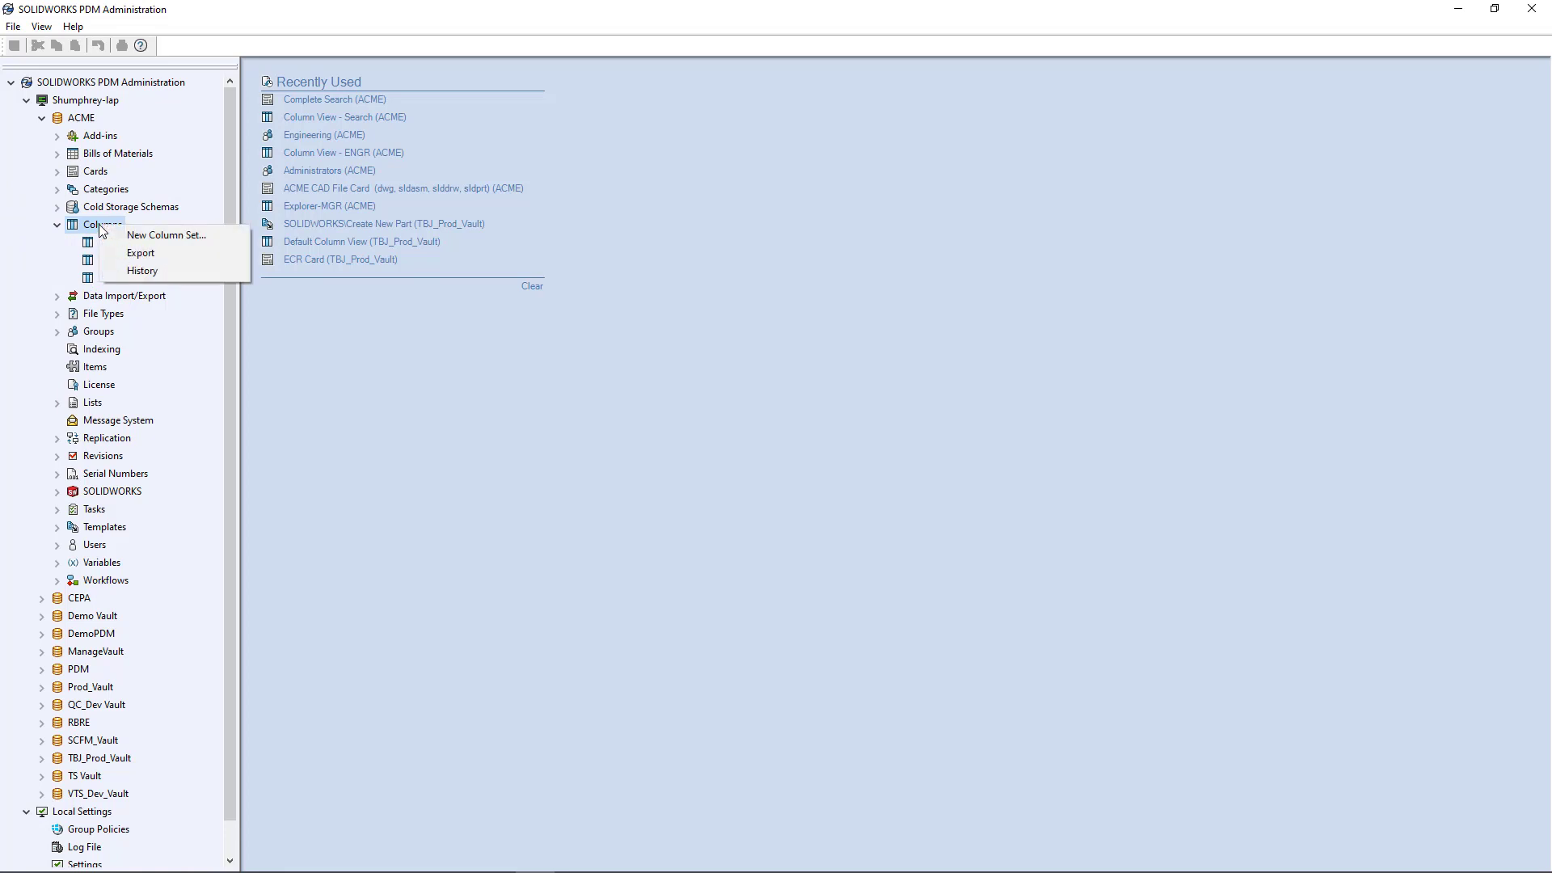
{"action": "left_click", "coordinate": [197, 235]}
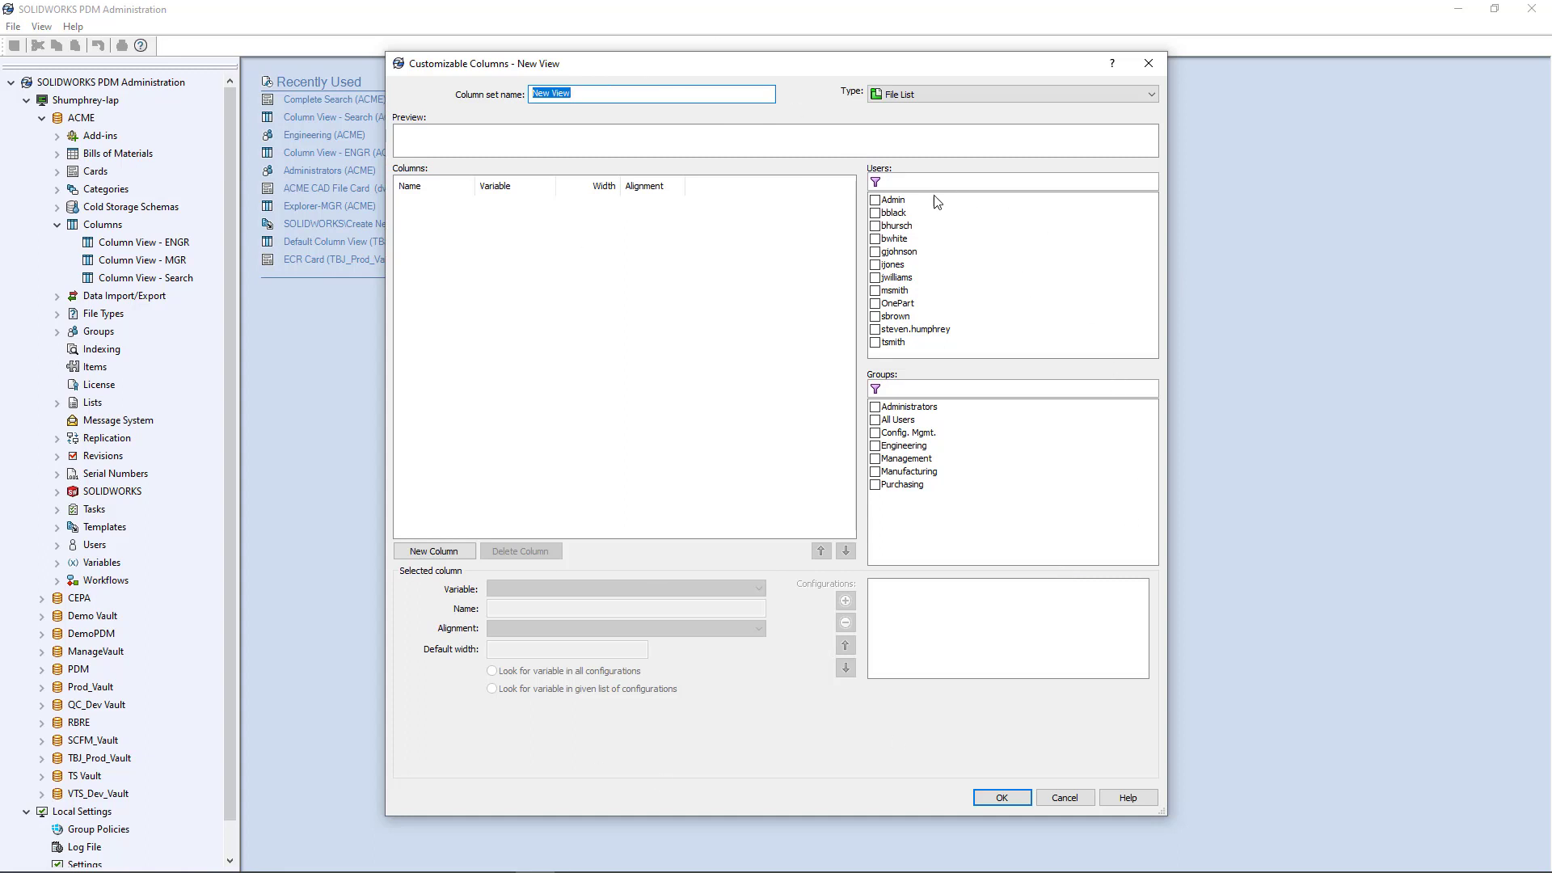
{"action": "left_click", "coordinate": [1065, 799]}
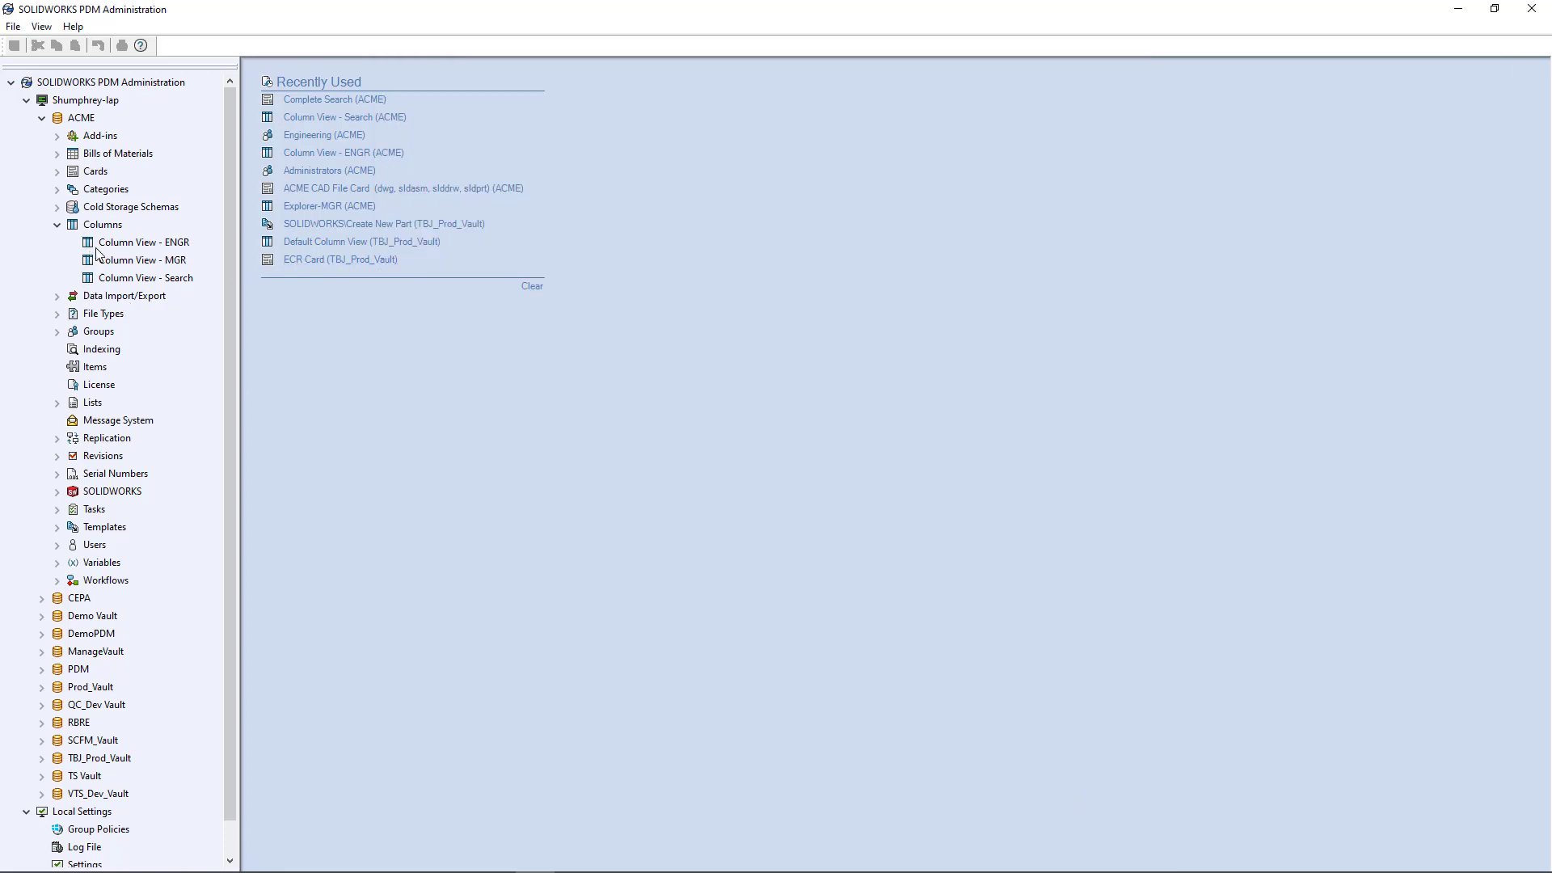
- Review the group assignments of Column View - ENGR and the column view assigned to the Administrators group, leaving both unchanged
{"action": "double_click", "coordinate": [154, 244]}
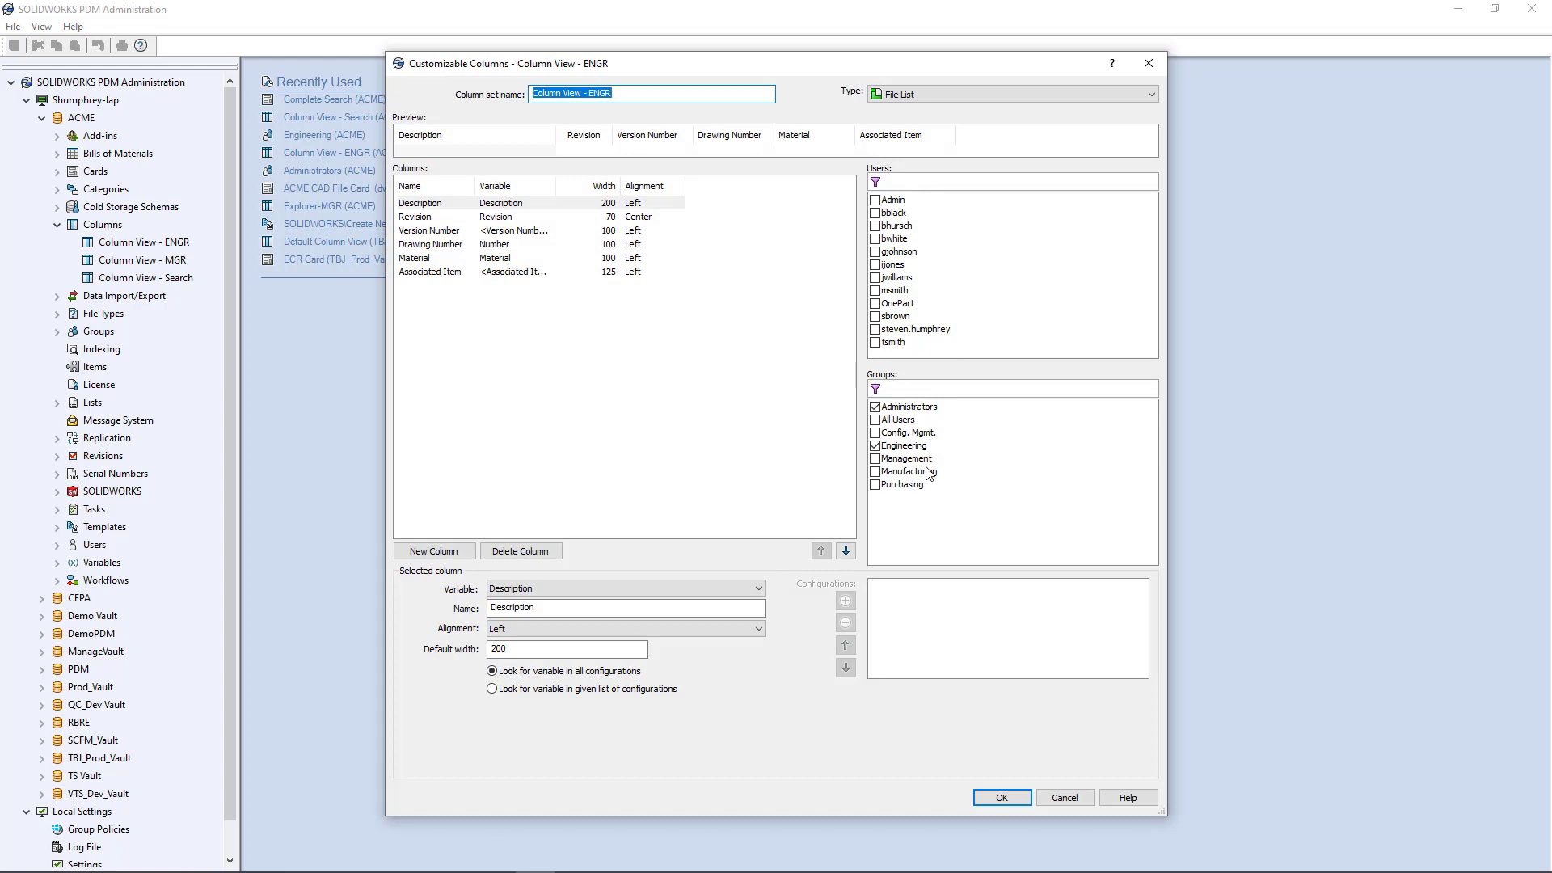
{"action": "left_click", "coordinate": [1160, 63]}
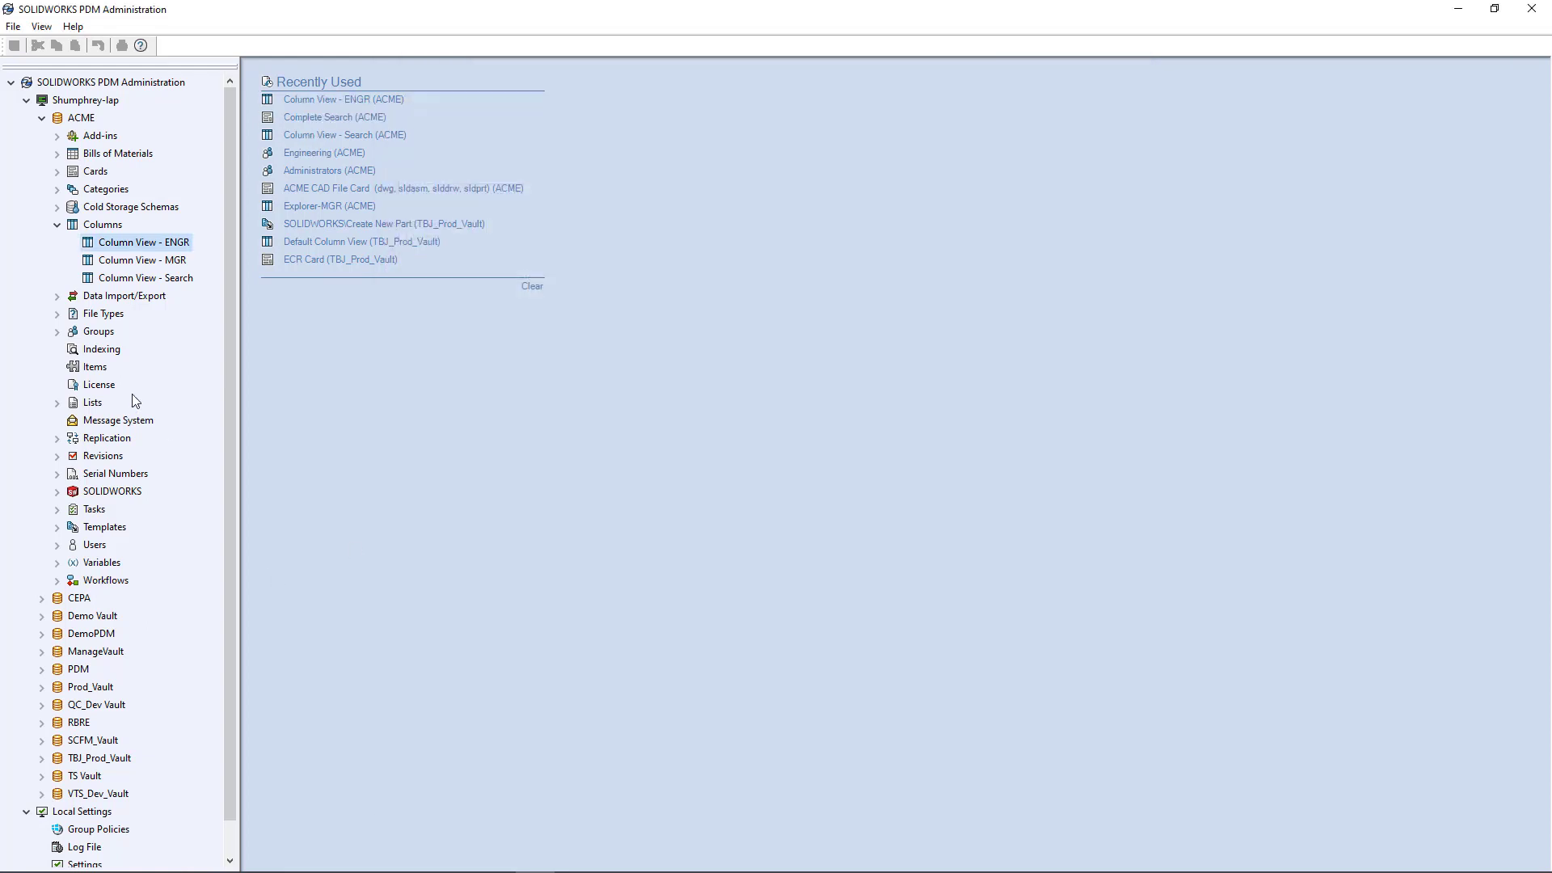
{"action": "left_click", "coordinate": [58, 331]}
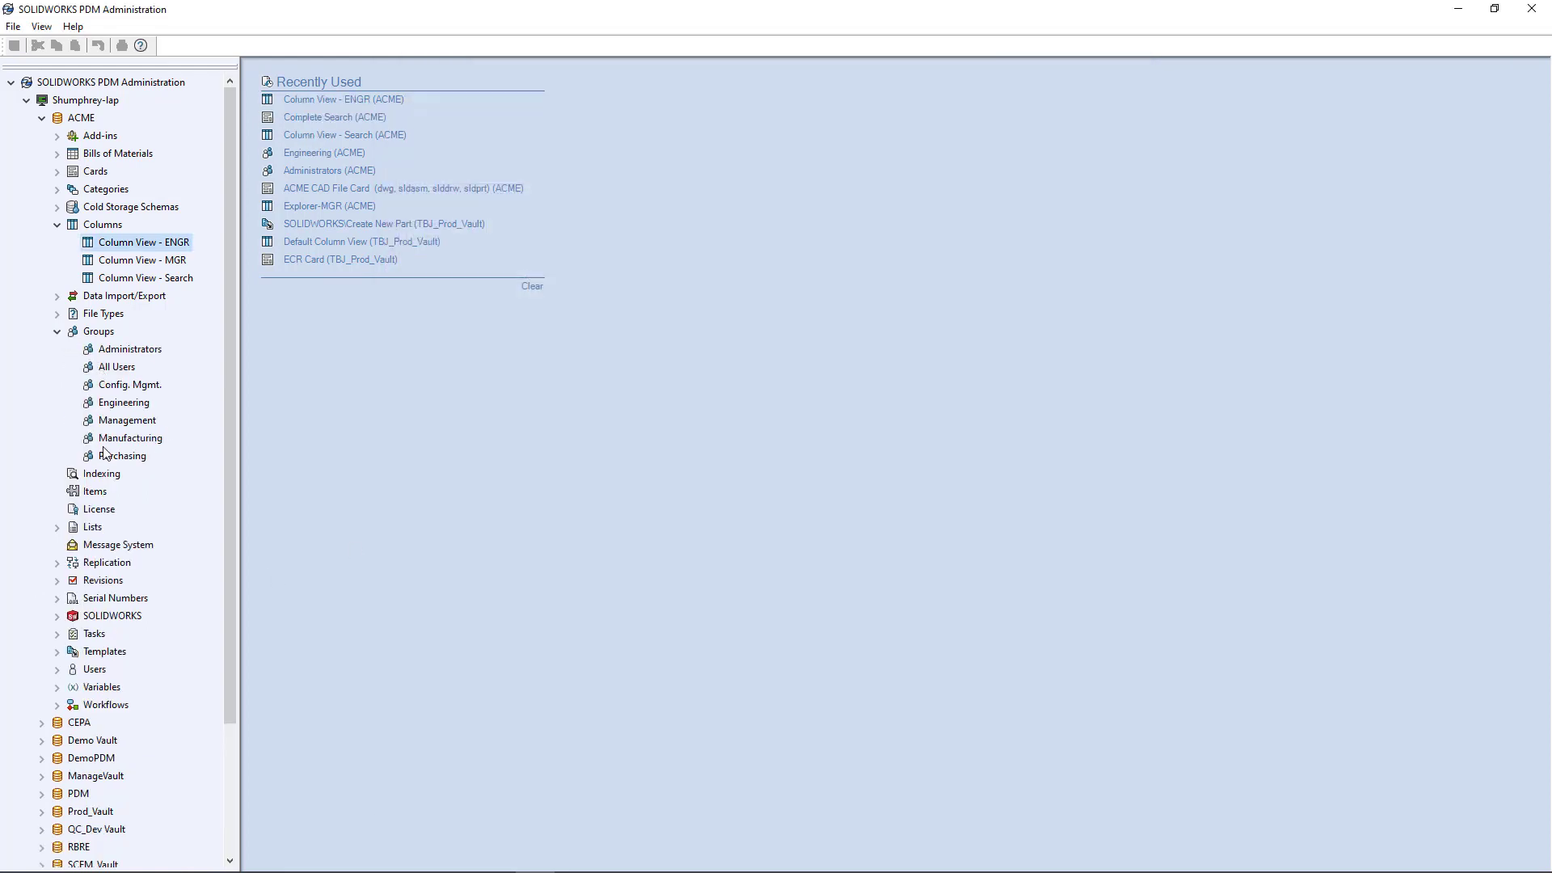
{"action": "double_click", "coordinate": [131, 349]}
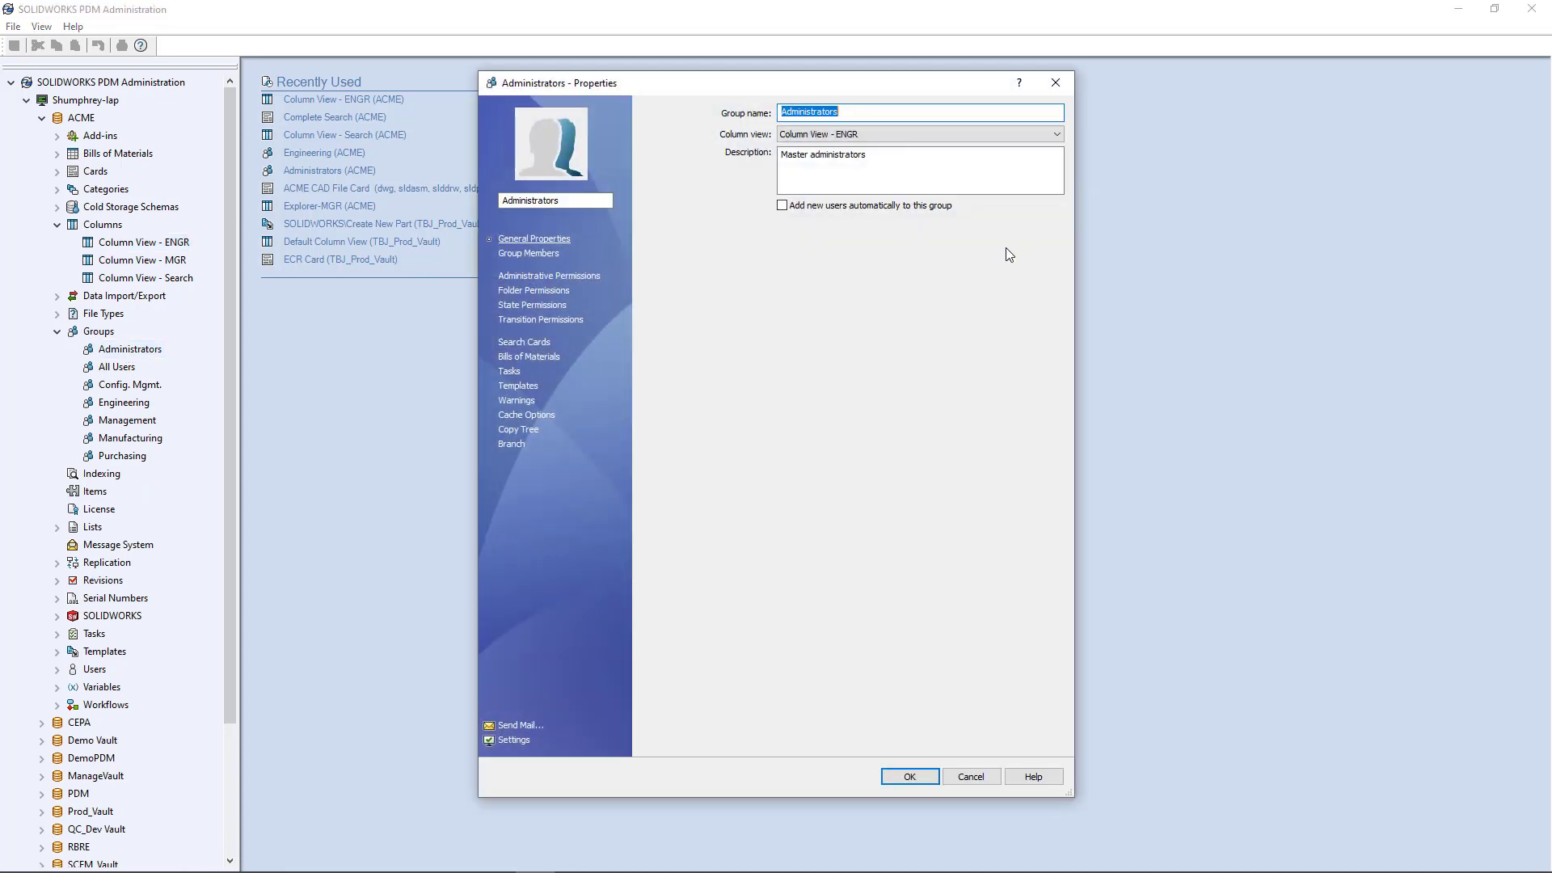
{"action": "left_click", "coordinate": [971, 776]}
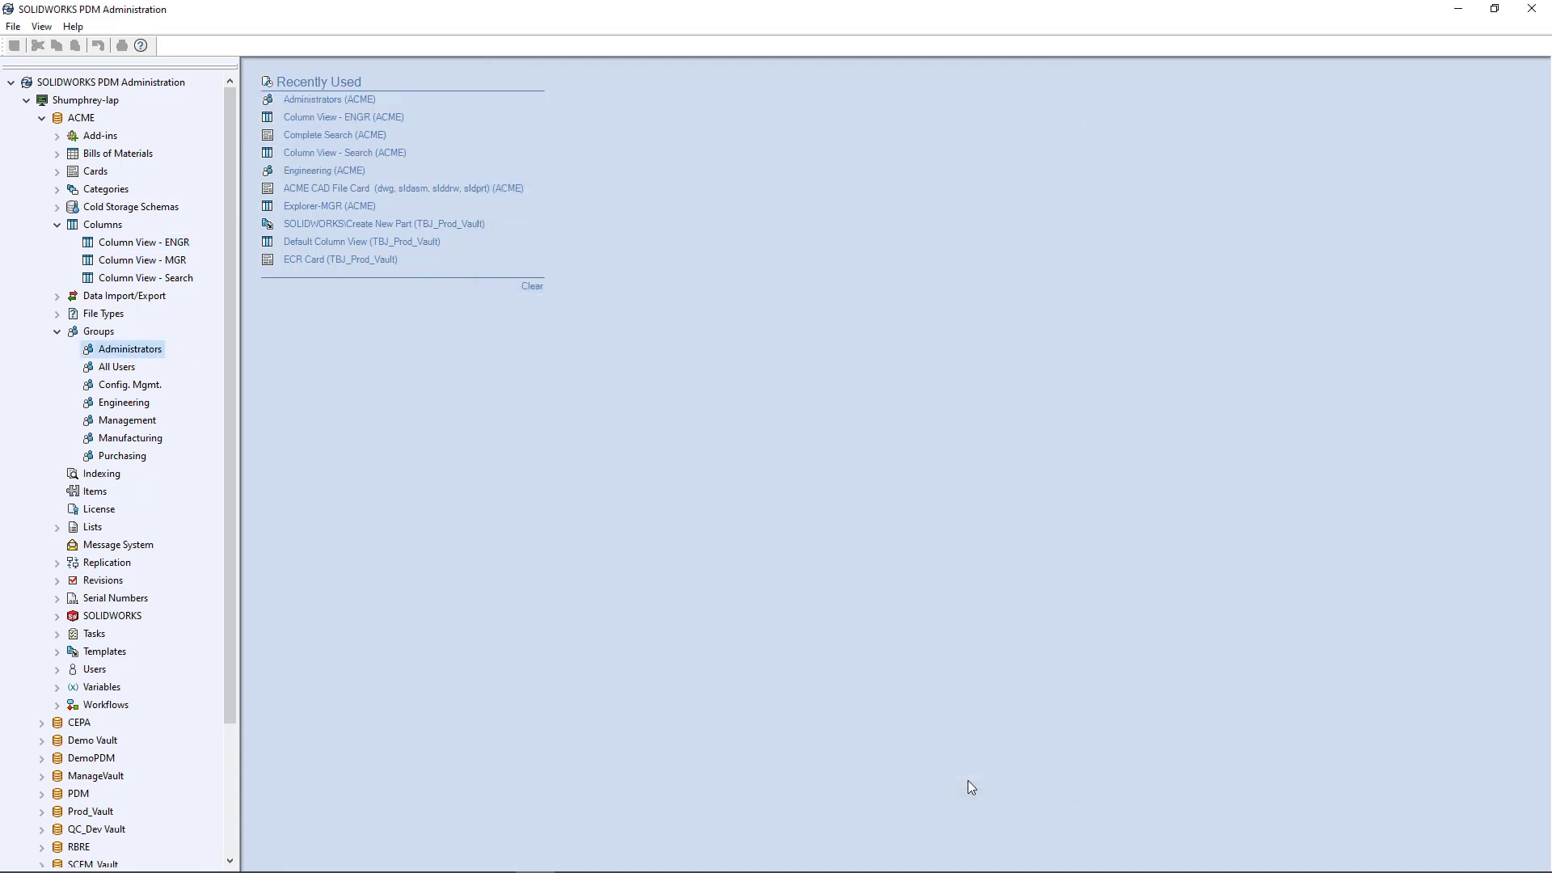
{"action": "left_click", "coordinate": [57, 331]}
{"action": "left_click", "coordinate": [57, 224]}
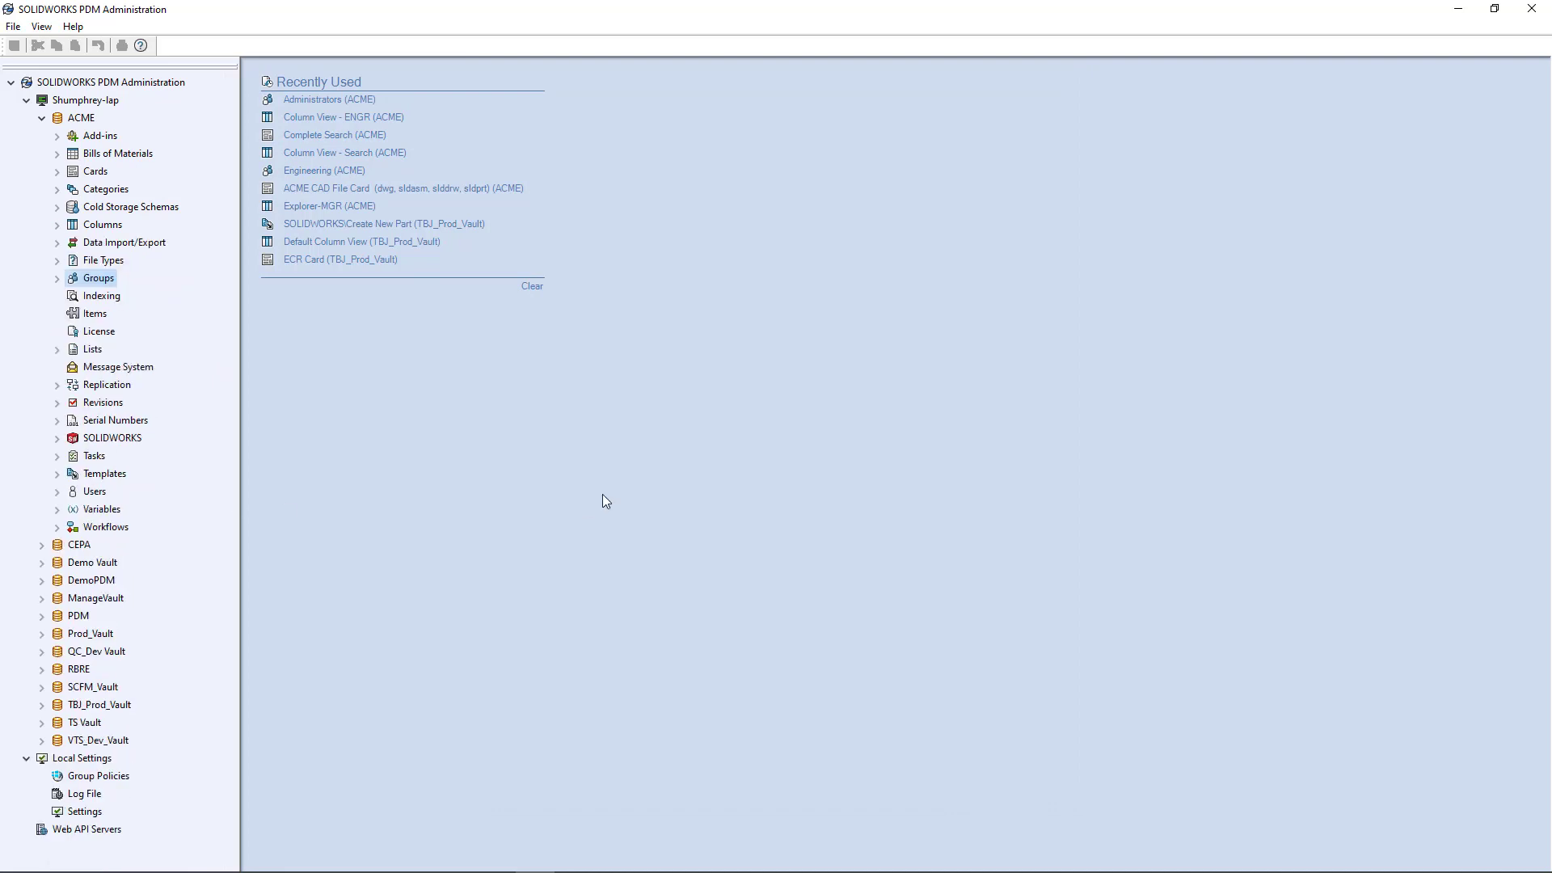